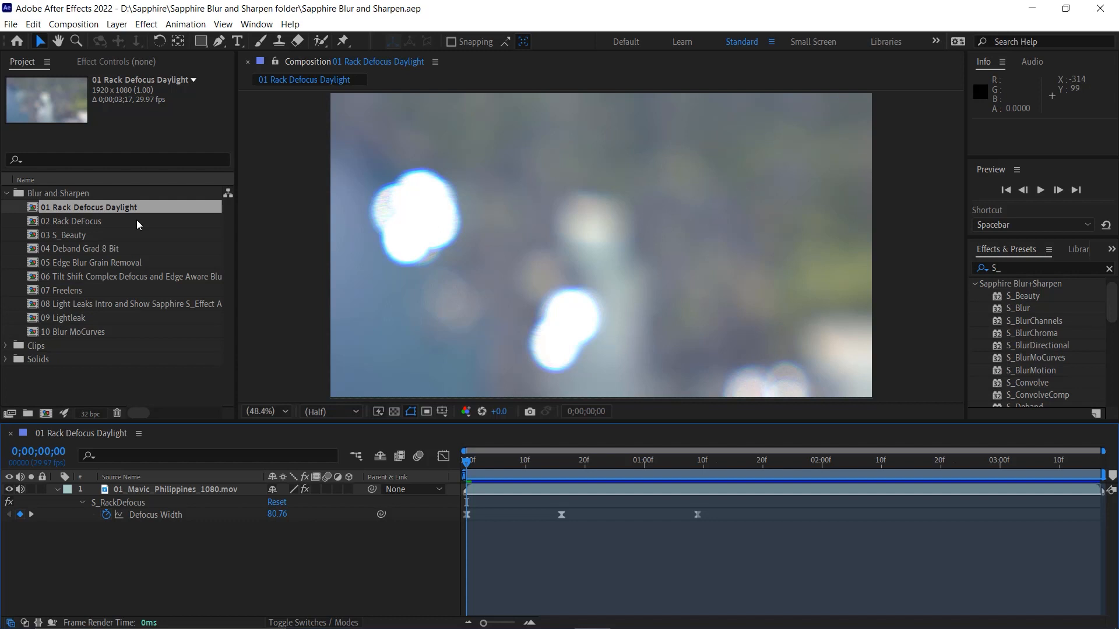
# Play the 01 Rack Defocus Daylight composition from its first frame to preview the rack defocus animation.
pyautogui.moveTo(467, 461); pyautogui.dragTo(437, 456)
pyautogui.press('space')
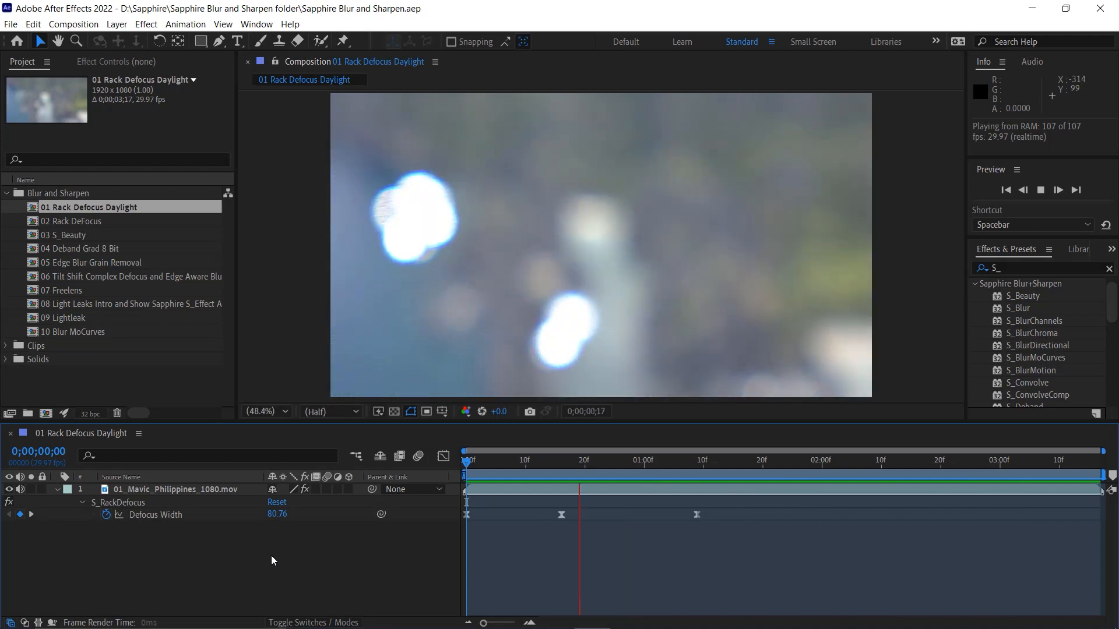
pyautogui.press('space')
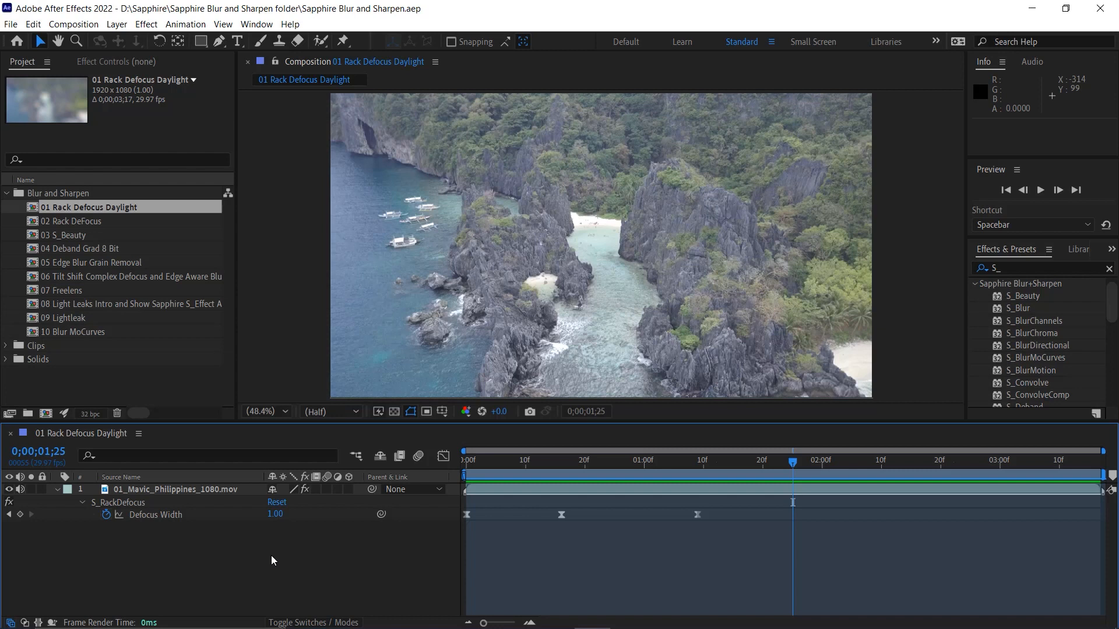
# Check the available GPU acceleration options in the project's video rendering settings, and leave the settings without changing them.
pyautogui.click(16, 27)
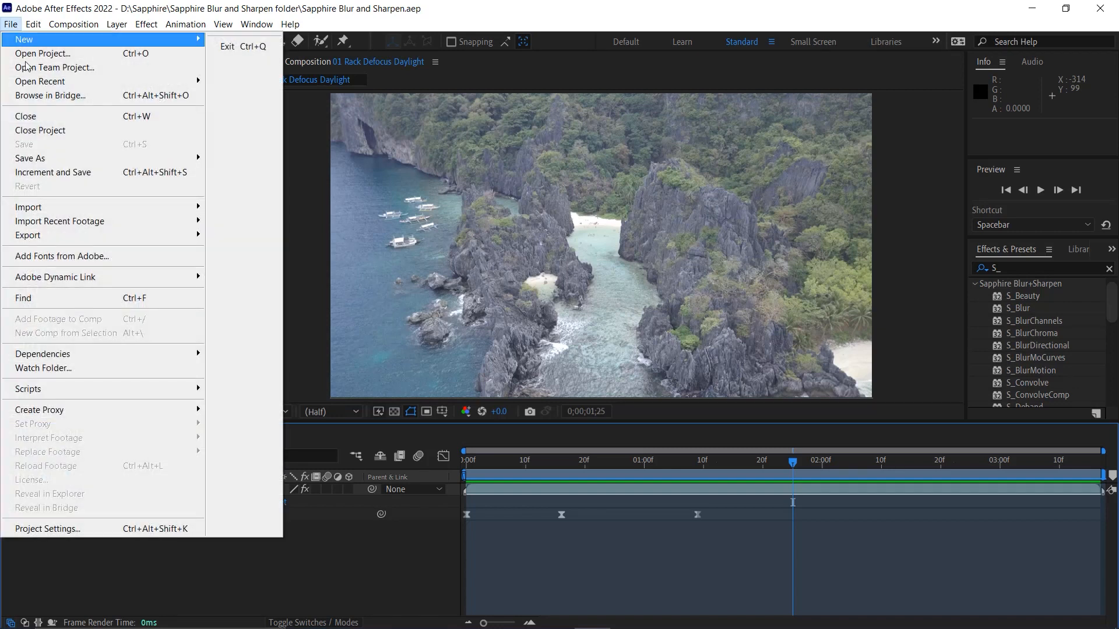
pyautogui.click(118, 530)
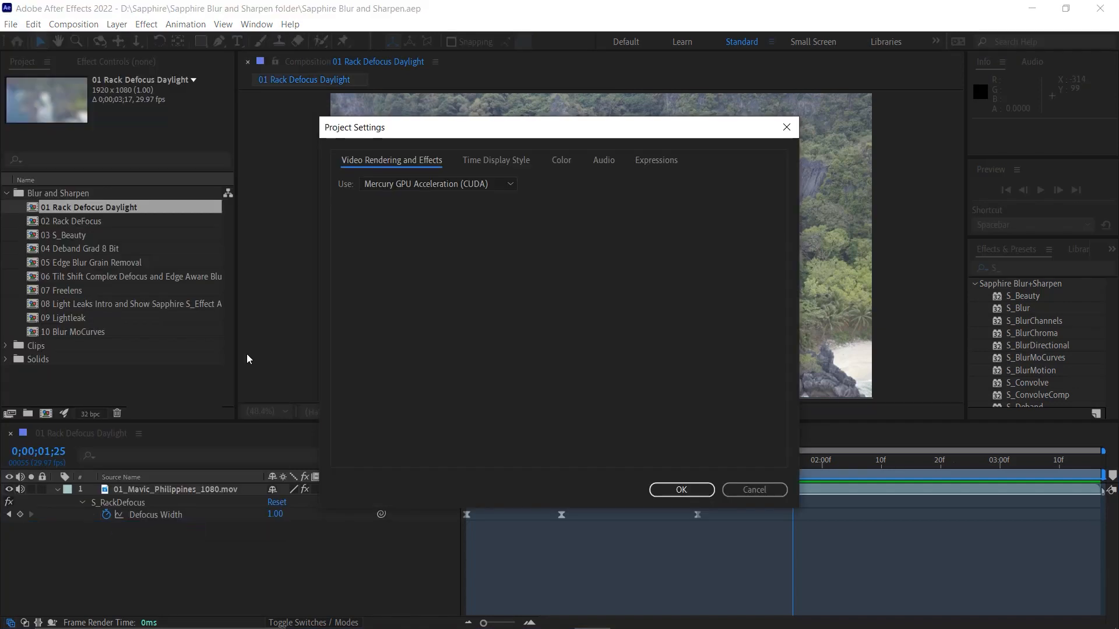
pyautogui.click(508, 185)
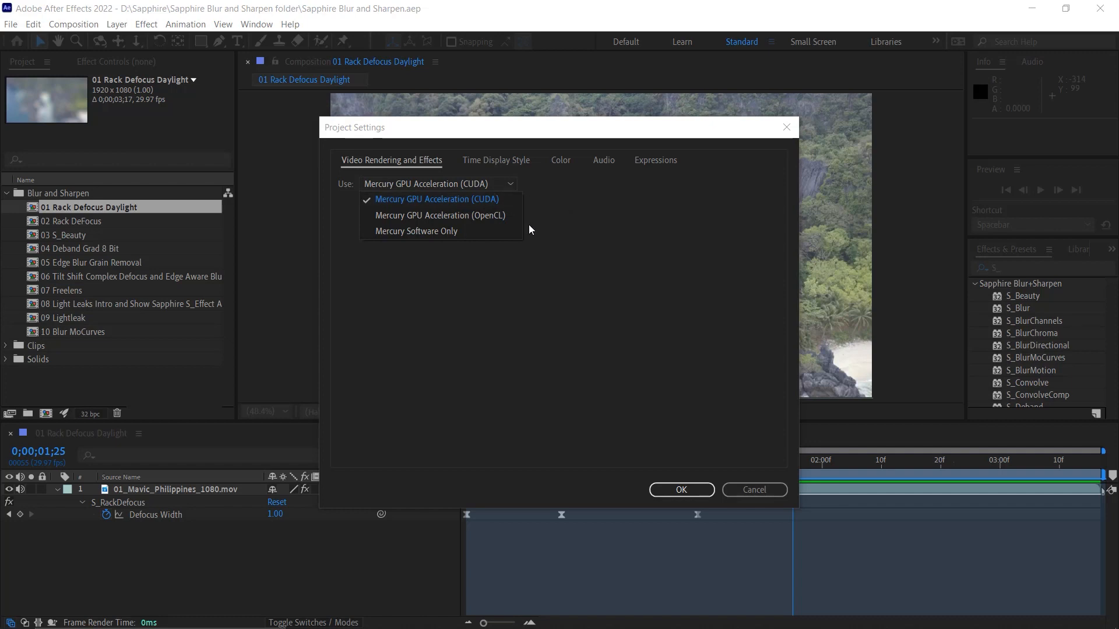
pyautogui.click(757, 489)
pyautogui.click(758, 492)
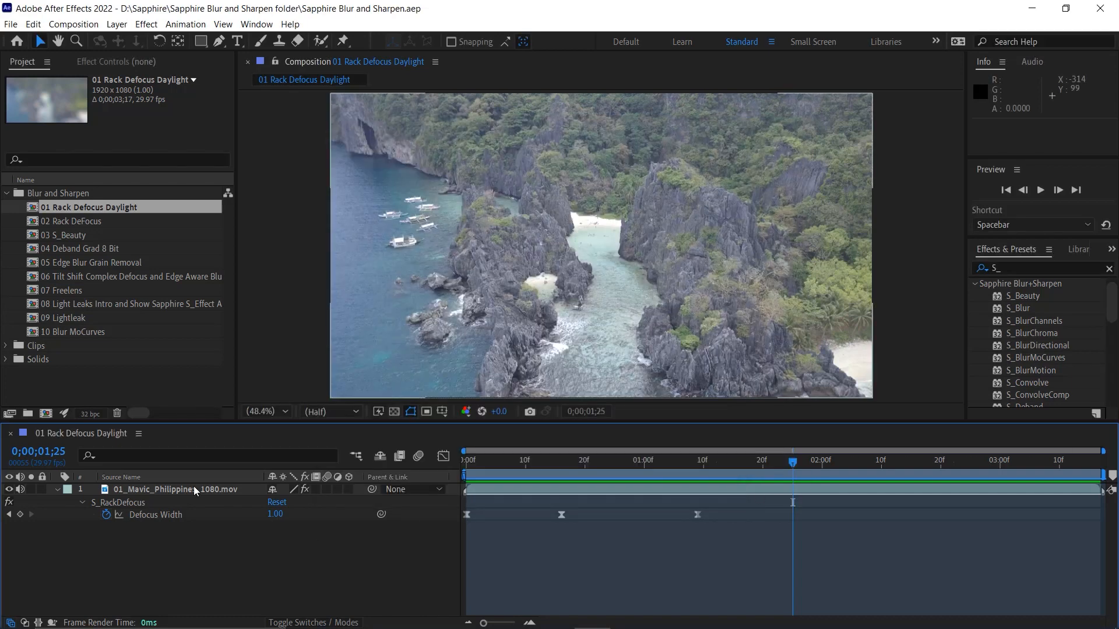
# Show the S_RackDefocus effect controls for the 01_Mavic_Philippines_1080.mov layer and review the full parameter list.
pyautogui.click(173, 489)
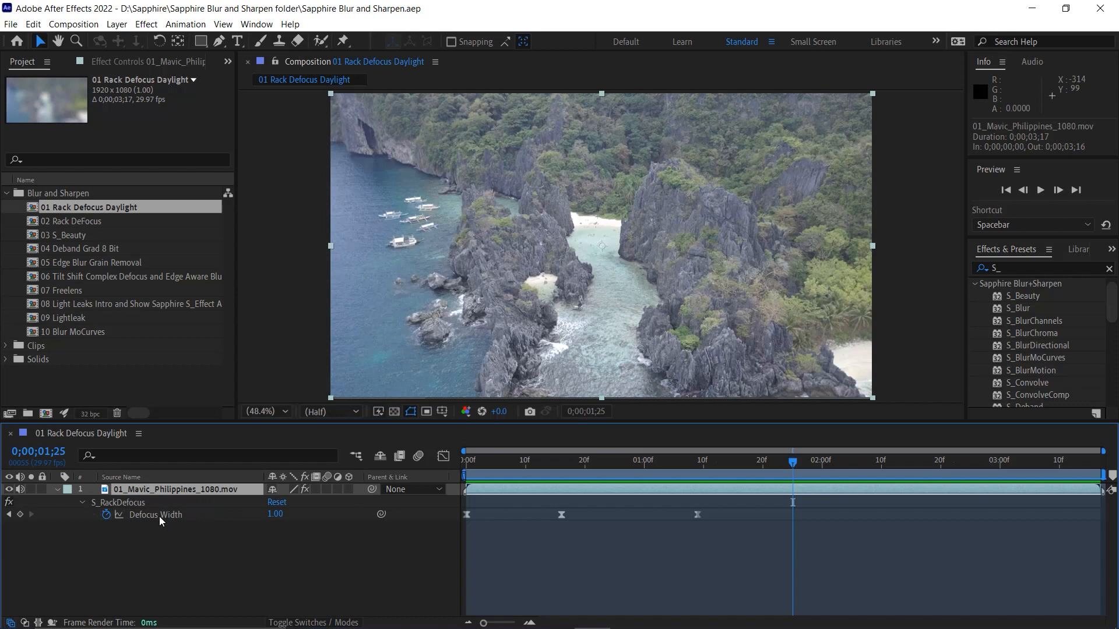
pyautogui.click(134, 503)
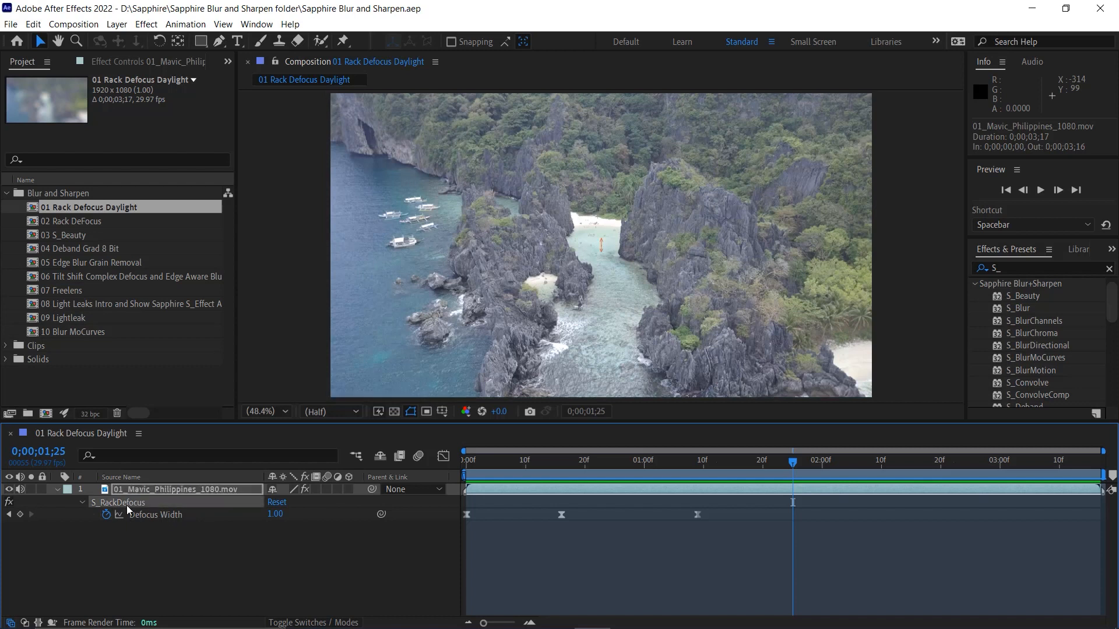
pyautogui.click(117, 62)
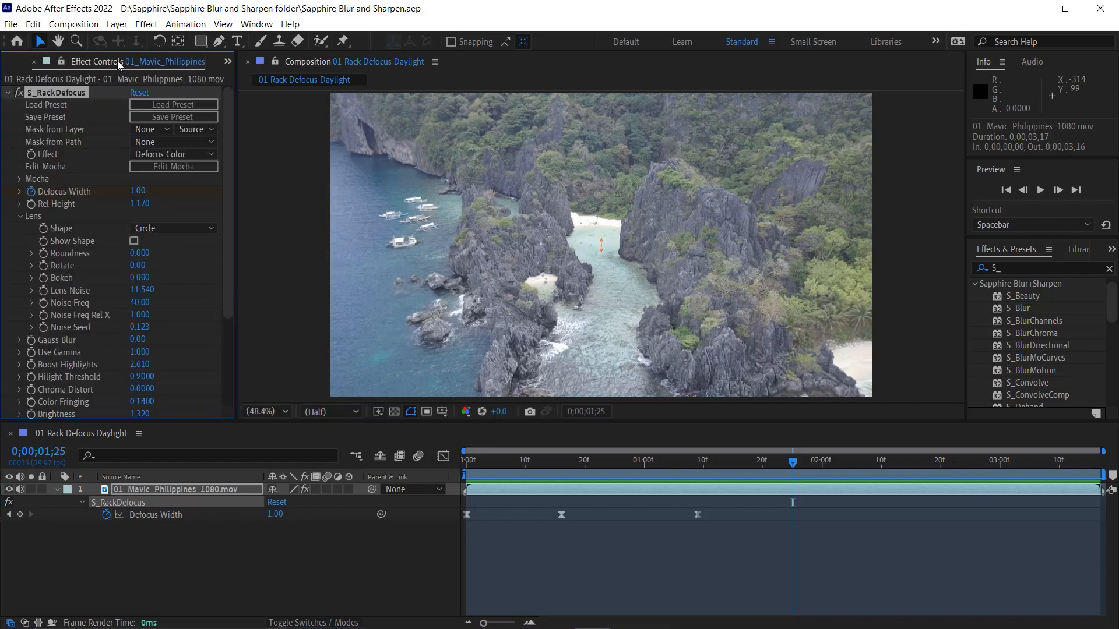
pyautogui.moveTo(227, 146); pyautogui.dragTo(224, 397)
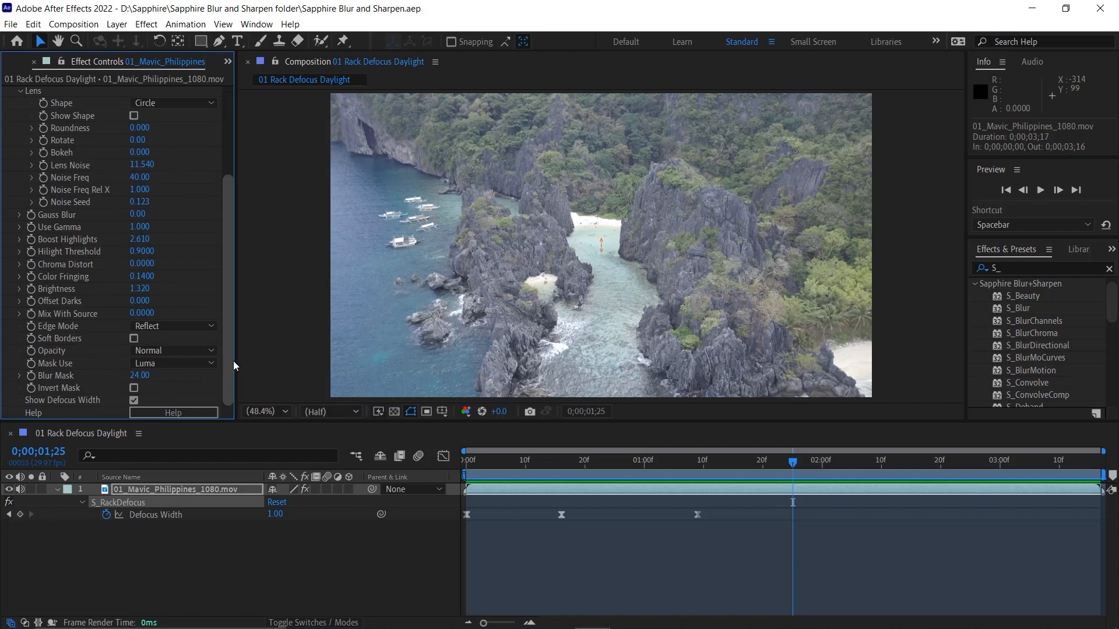
pyautogui.moveTo(225, 362); pyautogui.dragTo(247, 149)
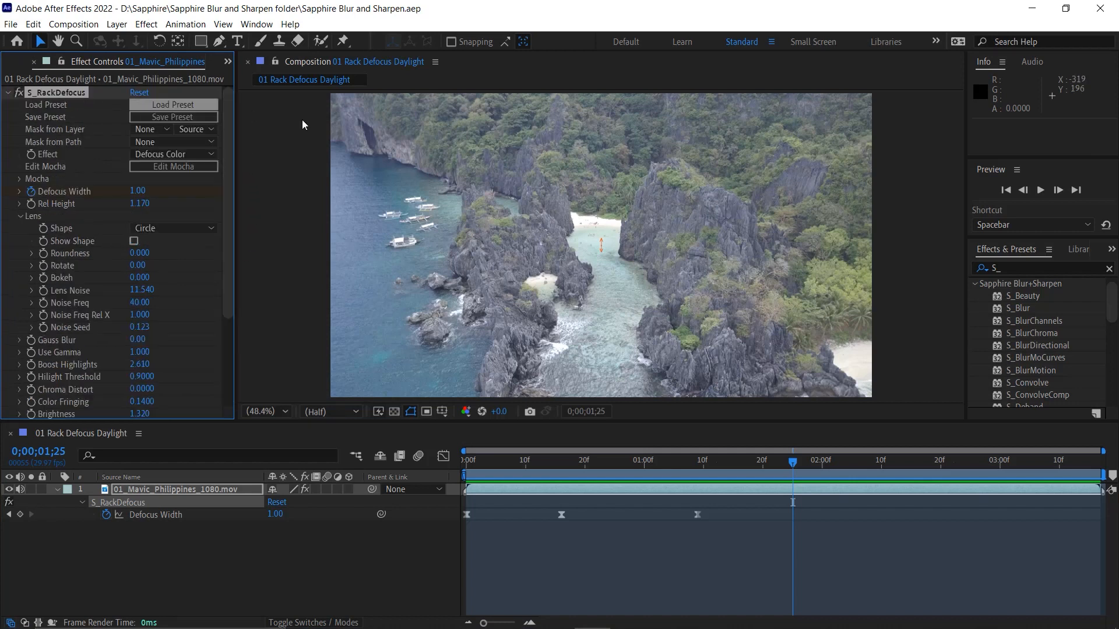
# Check the GPU acceleration setting in the S_RackDefocus help window and close it.
pyautogui.scroll(-5, 222, 290)
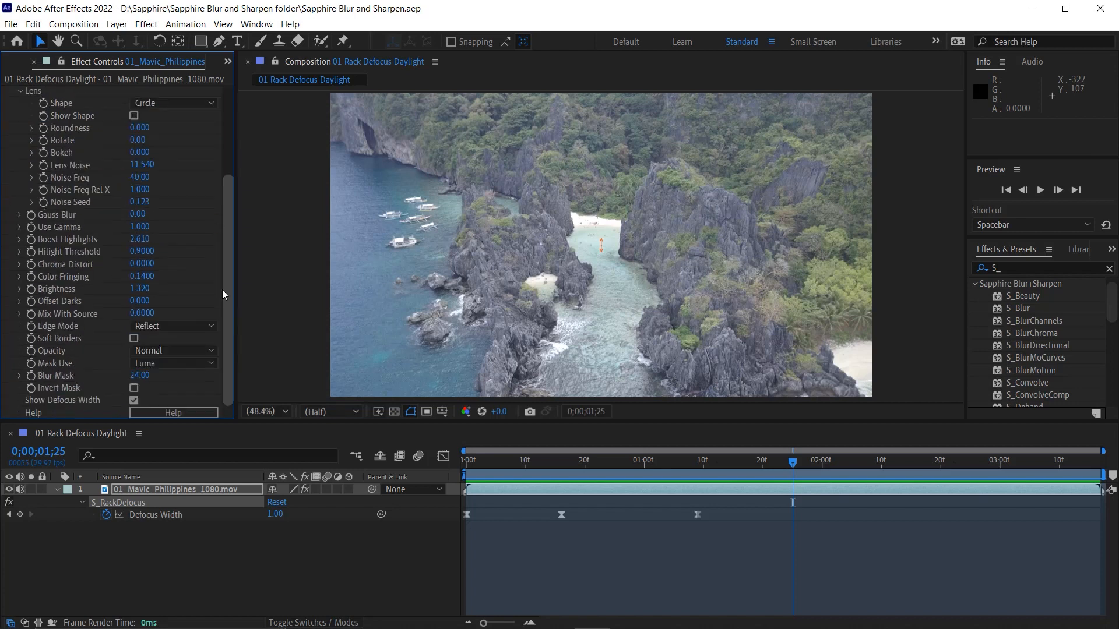
pyautogui.click(148, 411)
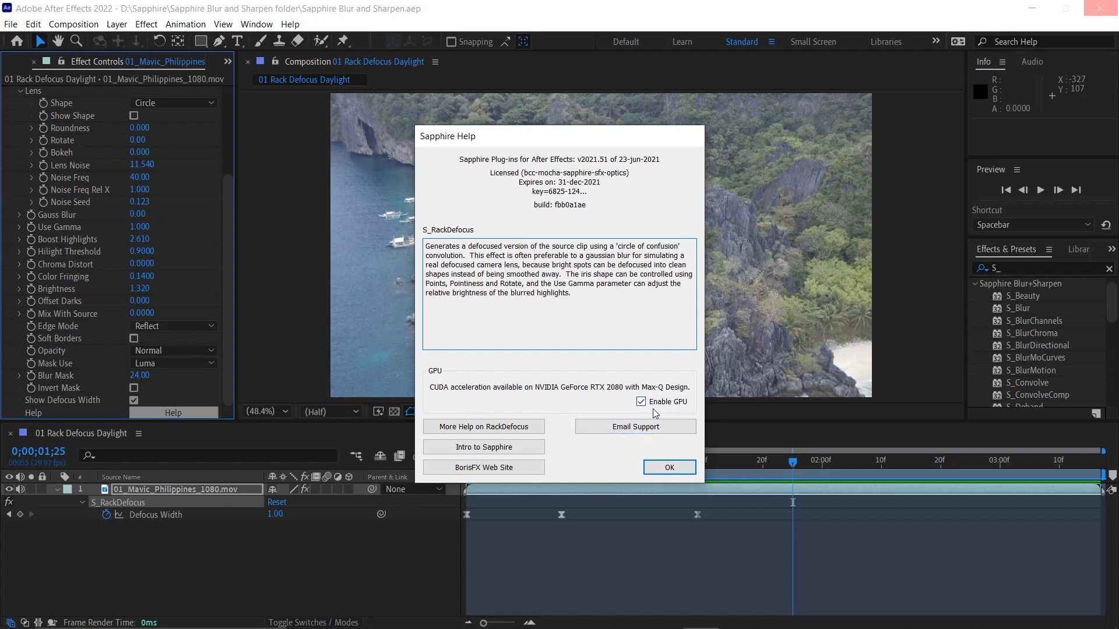
pyautogui.click(663, 470)
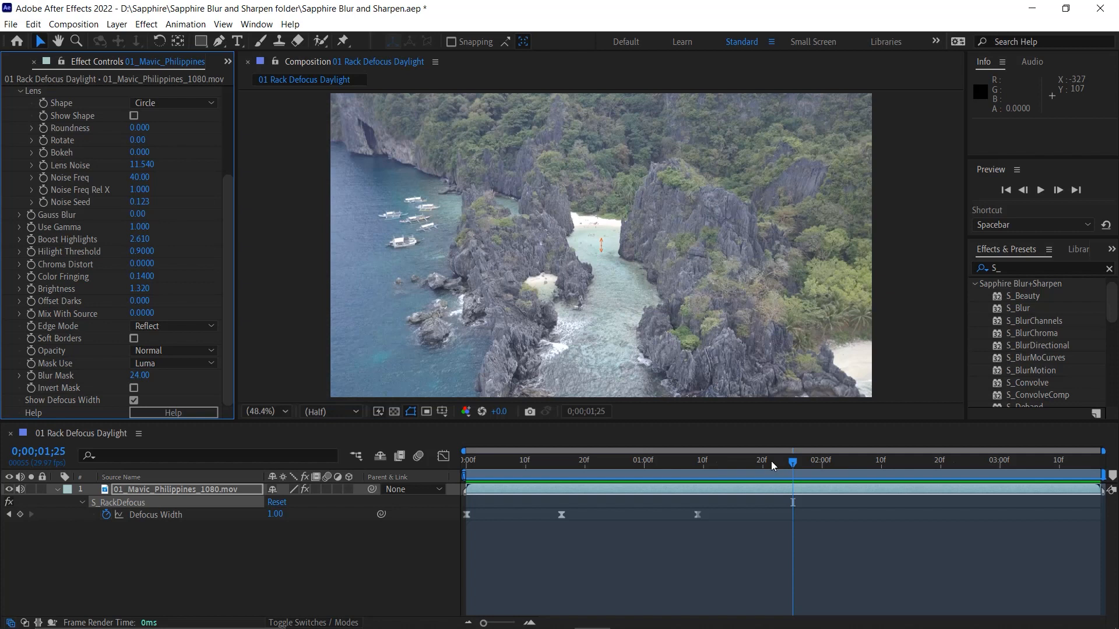
# Go to frame 0;00;00;08 in the blurred section and examine the Mocha parameters of S_RackDefocus.
pyautogui.moveTo(771, 460); pyautogui.dragTo(515, 472)
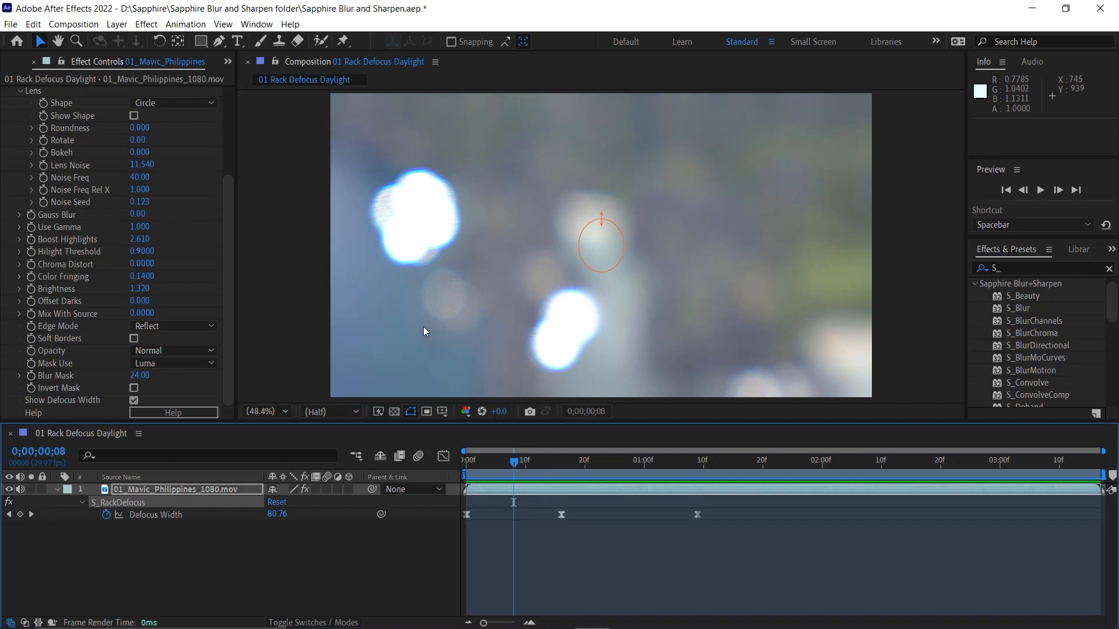
pyautogui.moveTo(226, 302); pyautogui.dragTo(225, 152)
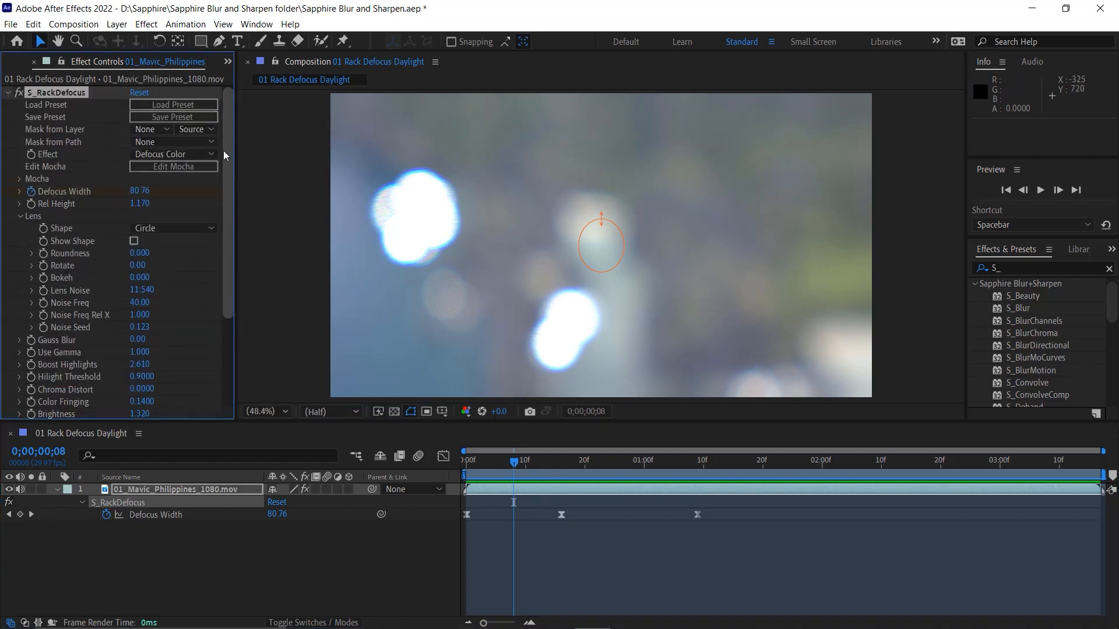
pyautogui.click(20, 179)
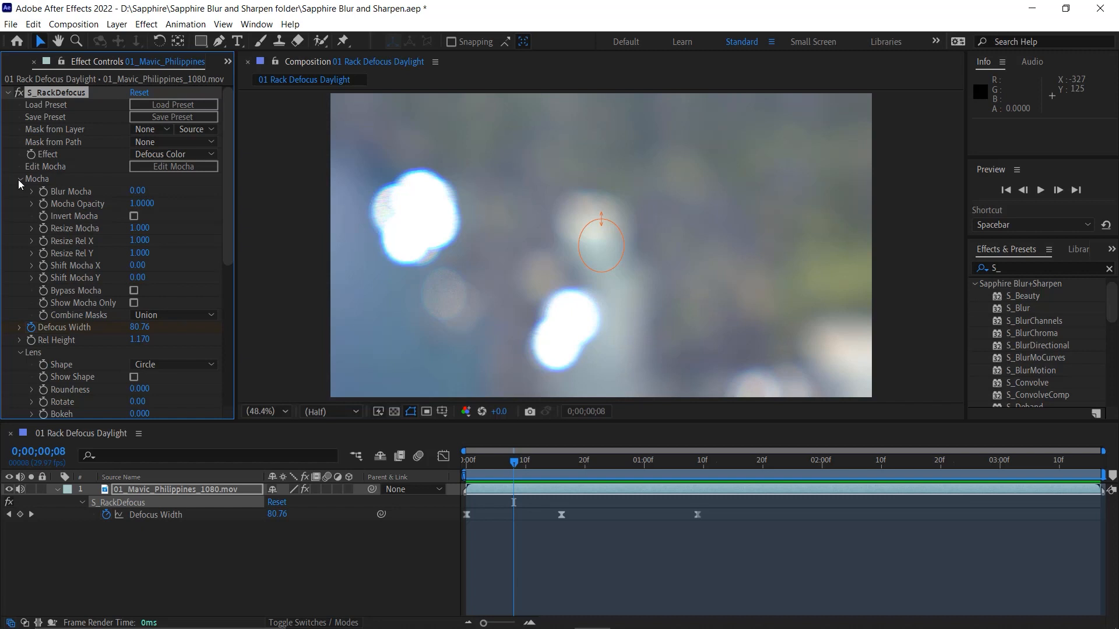
pyautogui.click(19, 179)
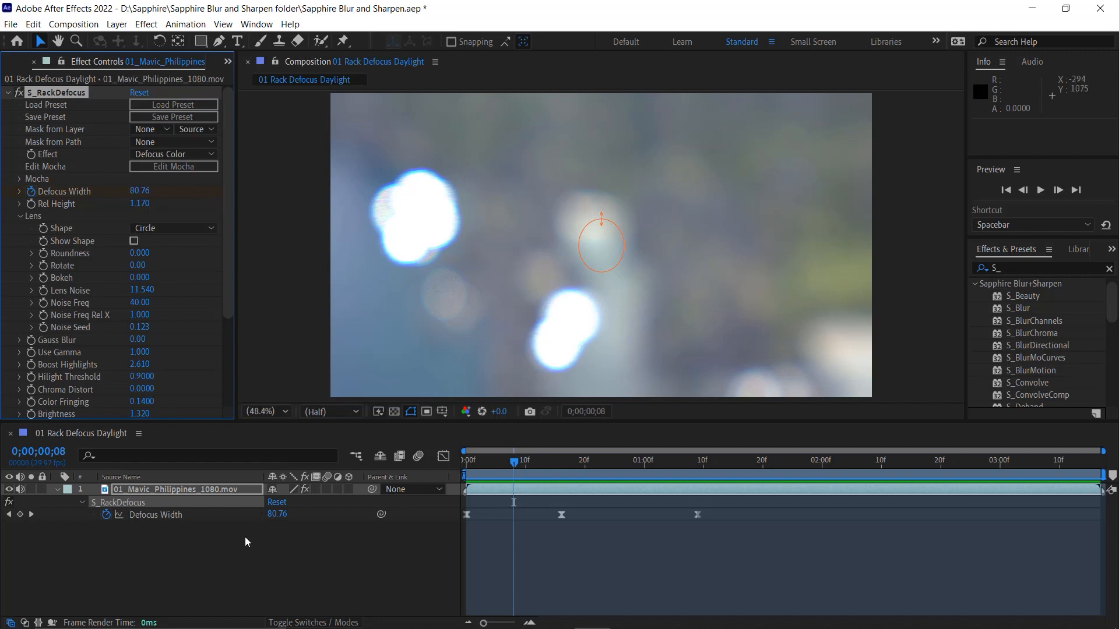
# Step back and forth through the Defocus Width keyframes to compare the values, ending on the keyframe at 0;00;00;16.
pyautogui.press('k')
pyautogui.press('j')
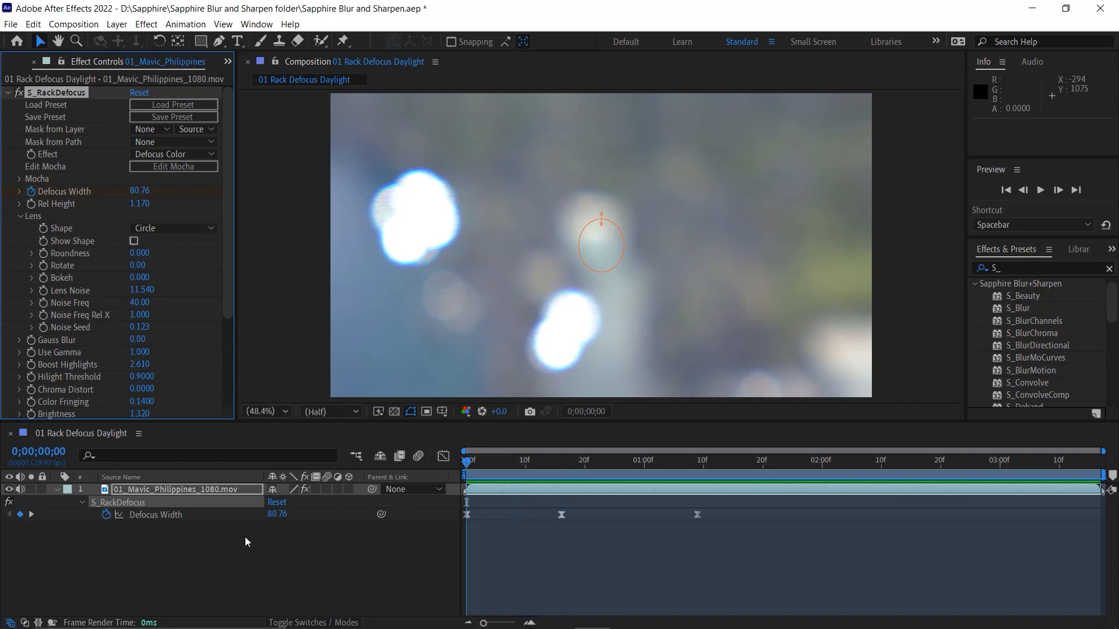
pyautogui.press('k')
pyautogui.press('k')
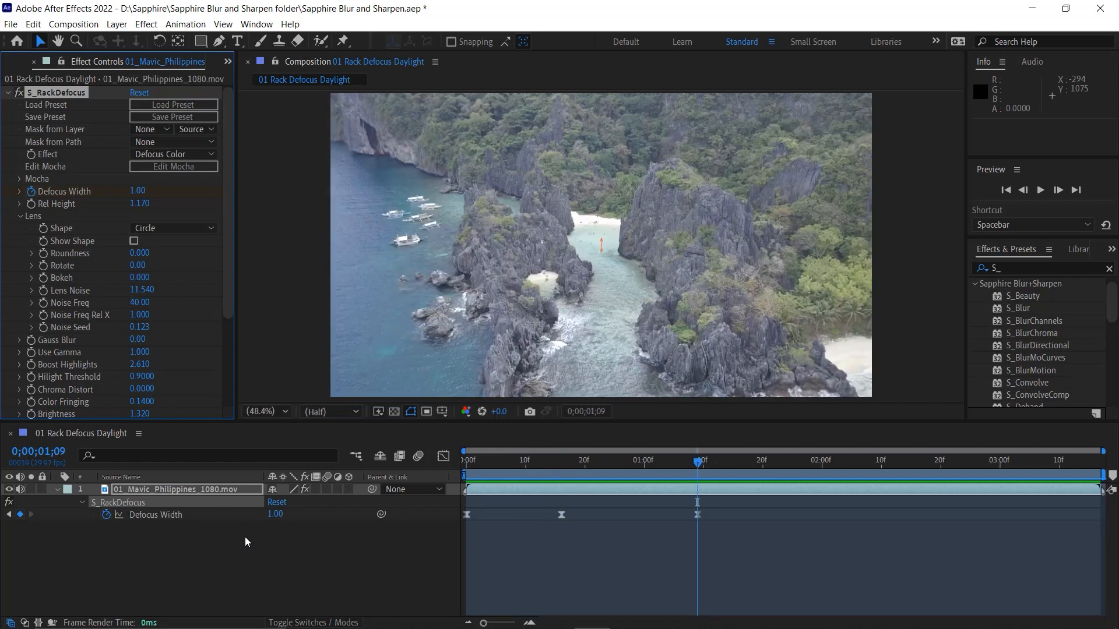
pyautogui.press('j')
pyautogui.press('j')
pyautogui.press('k')
pyautogui.press('k')
pyautogui.press('j')
pyautogui.press('j')
pyautogui.press('k')
pyautogui.press('k')
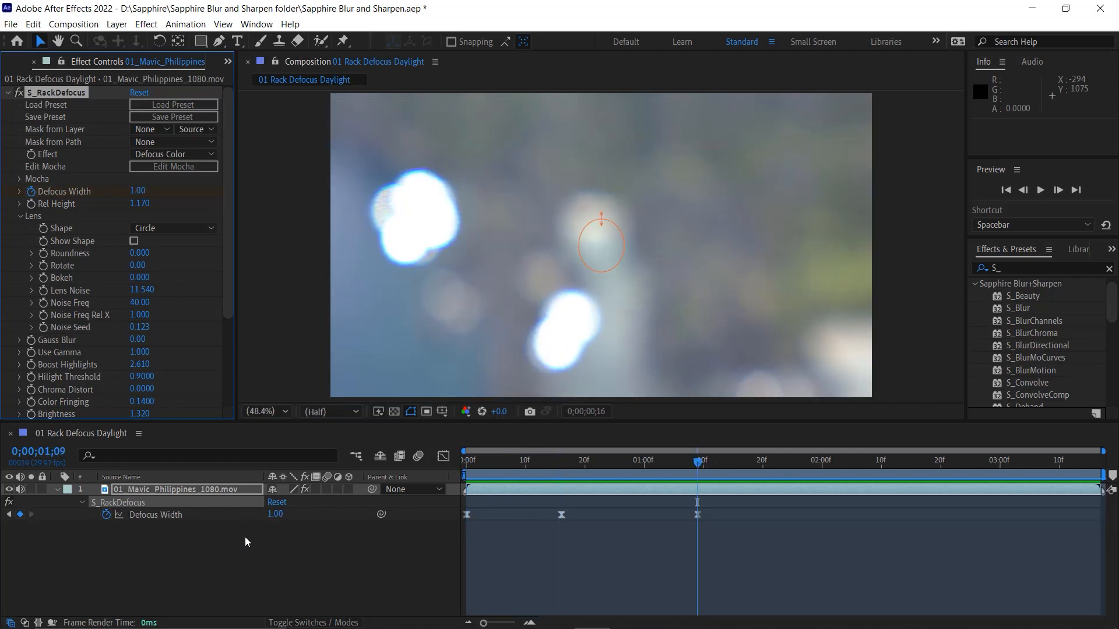
pyautogui.press('j')
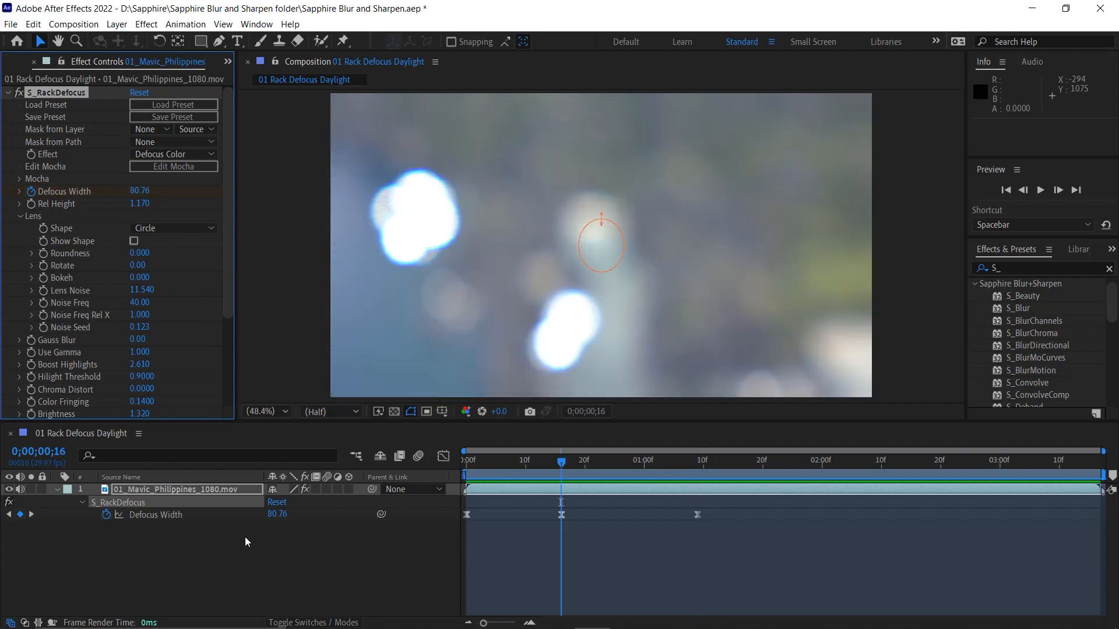
pyautogui.press('k')
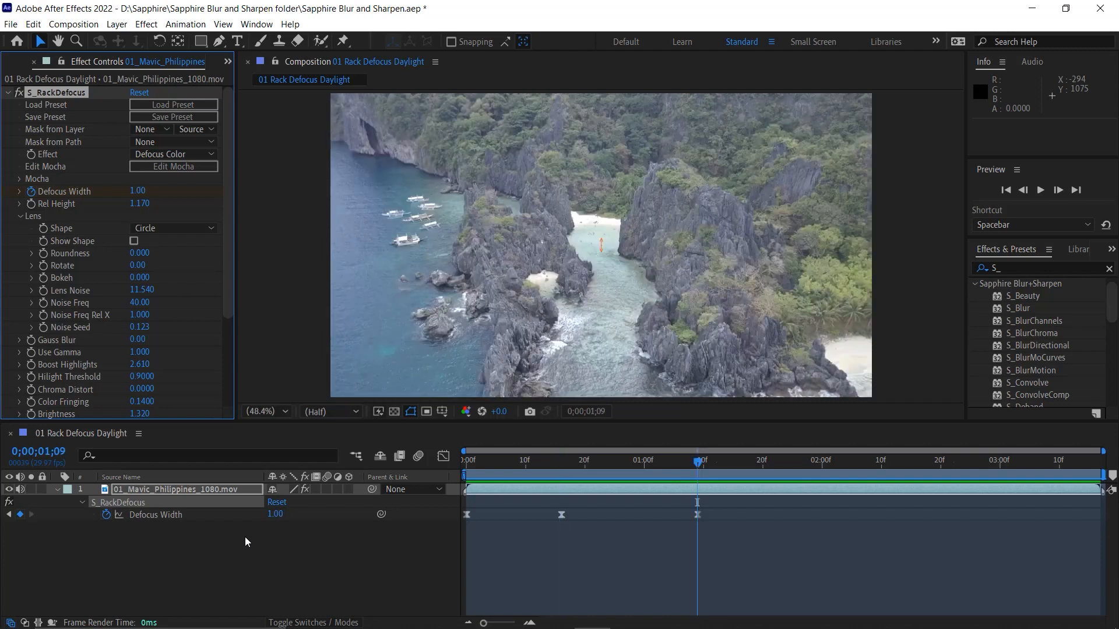
pyautogui.press('j')
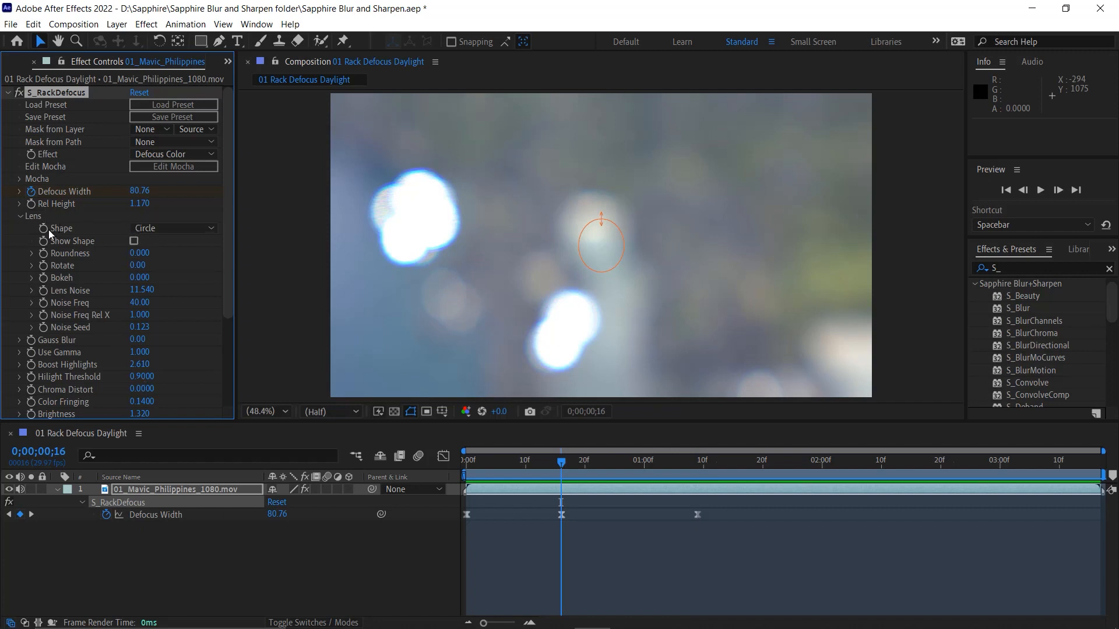
# Try the lens shape with 3 sides and with 6 sides, and lower Roundness to -0.230.
pyautogui.click(173, 229)
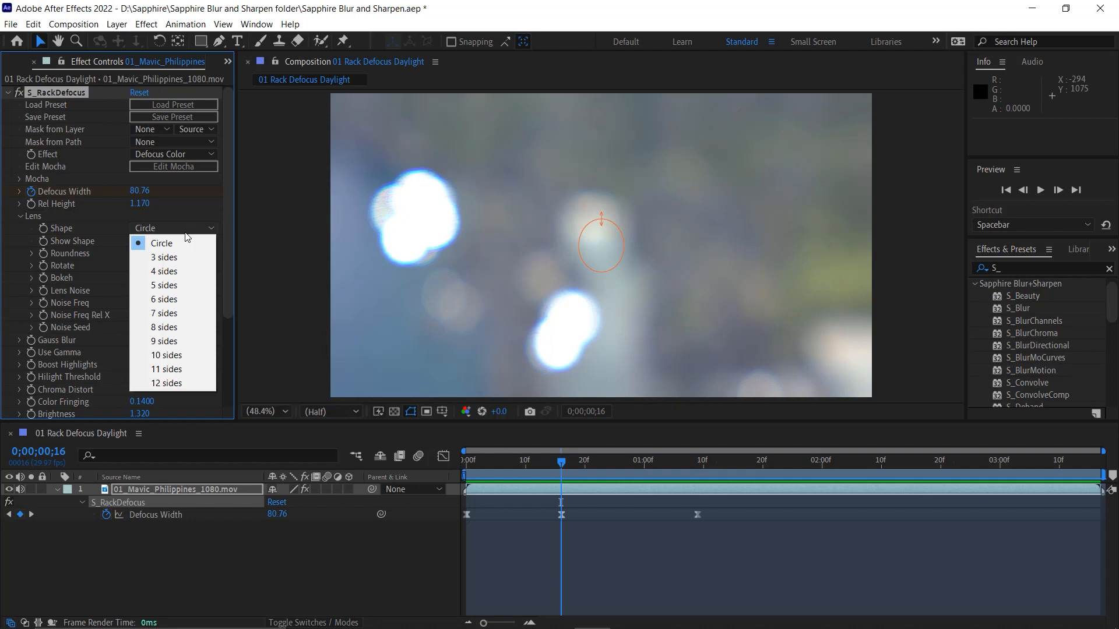
pyautogui.click(181, 257)
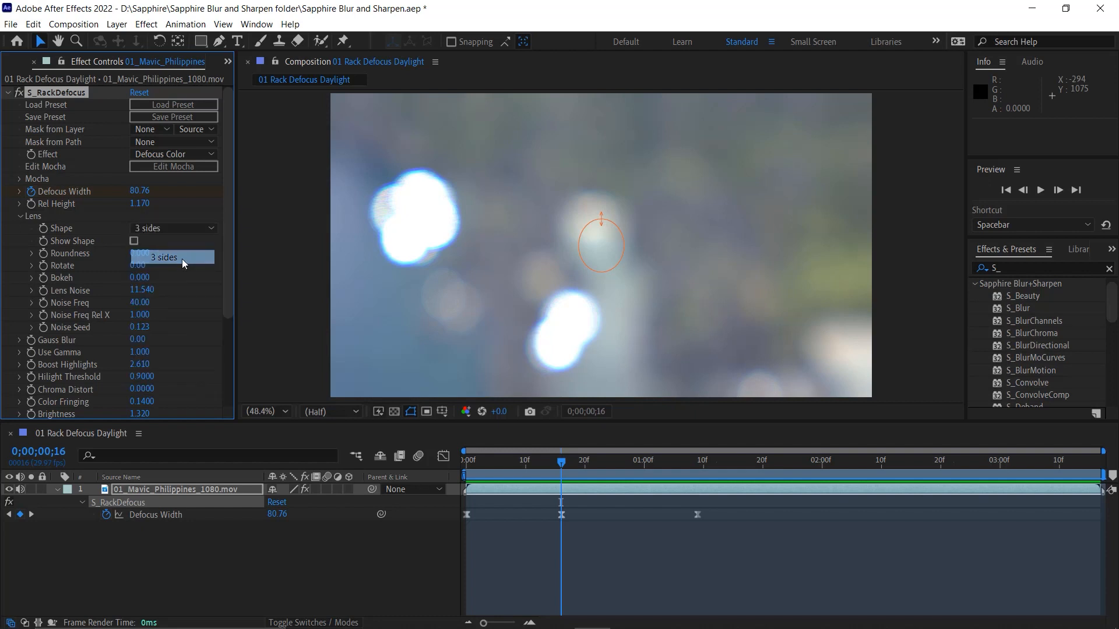
pyautogui.click(181, 228)
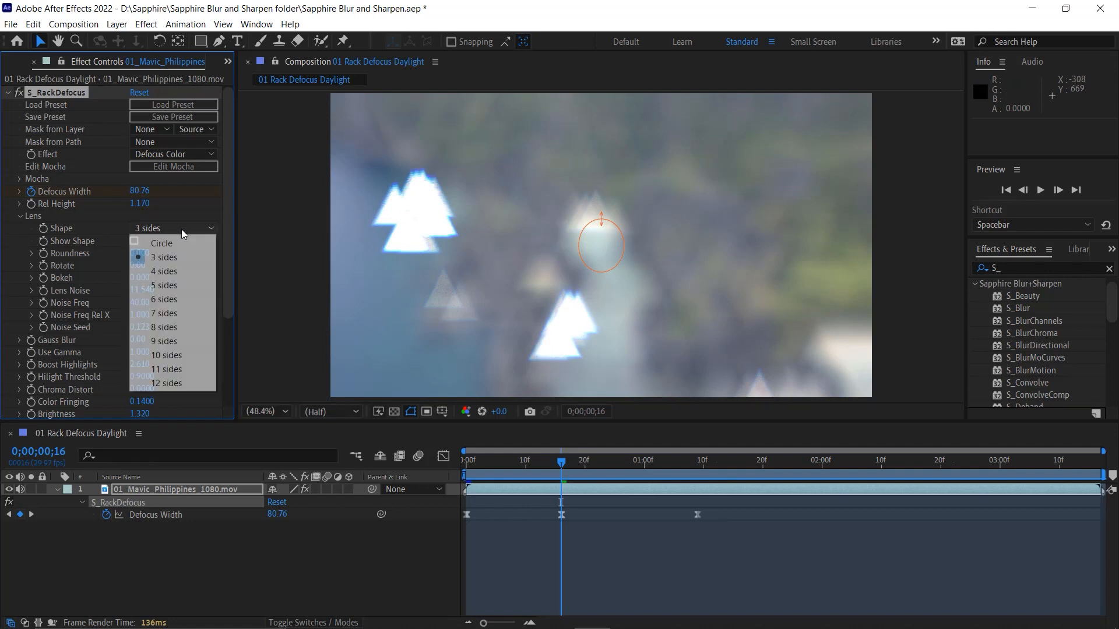
pyautogui.click(181, 300)
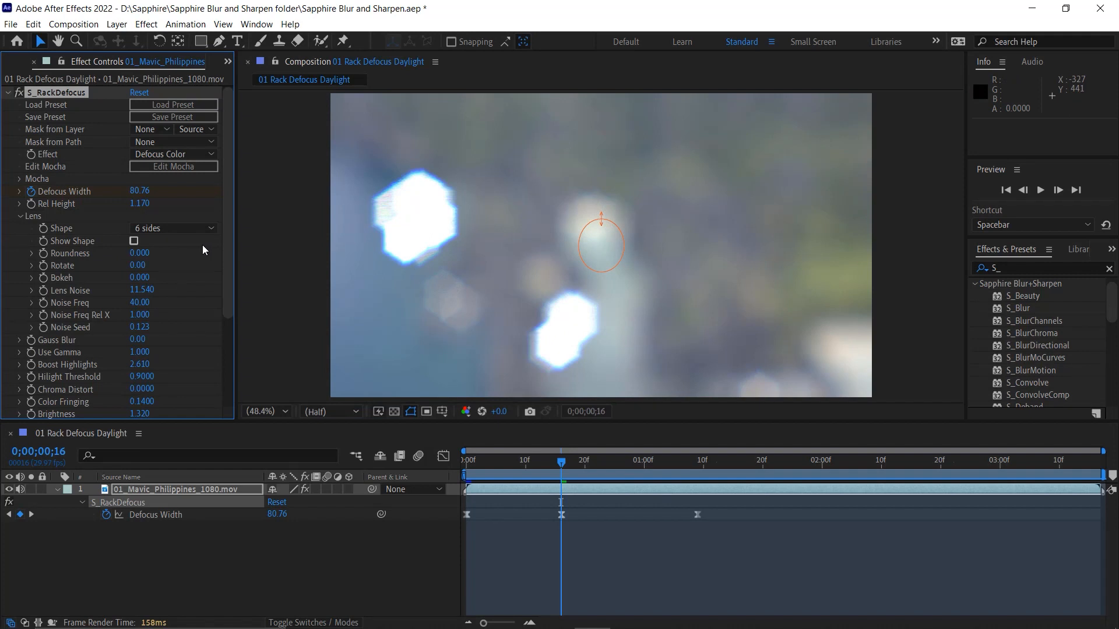
pyautogui.moveTo(142, 258)
pyautogui.mouseDown()
pyautogui.moveTo(179, 250)
pyautogui.moveTo(146, 243)
pyautogui.moveTo(155, 252)
pyautogui.mouseUp()
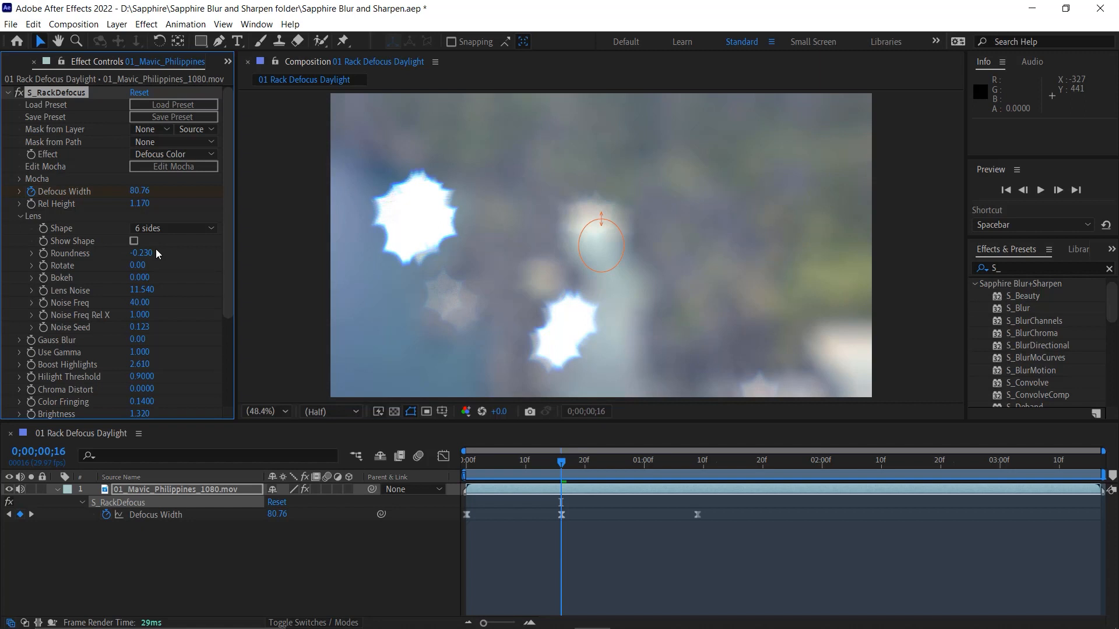
# Undo the roundness change and the last shape change, and set the lens shape to Circle.
pyautogui.hotkey('ctrl', 'z')
pyautogui.hotkey('ctrl', 'z')
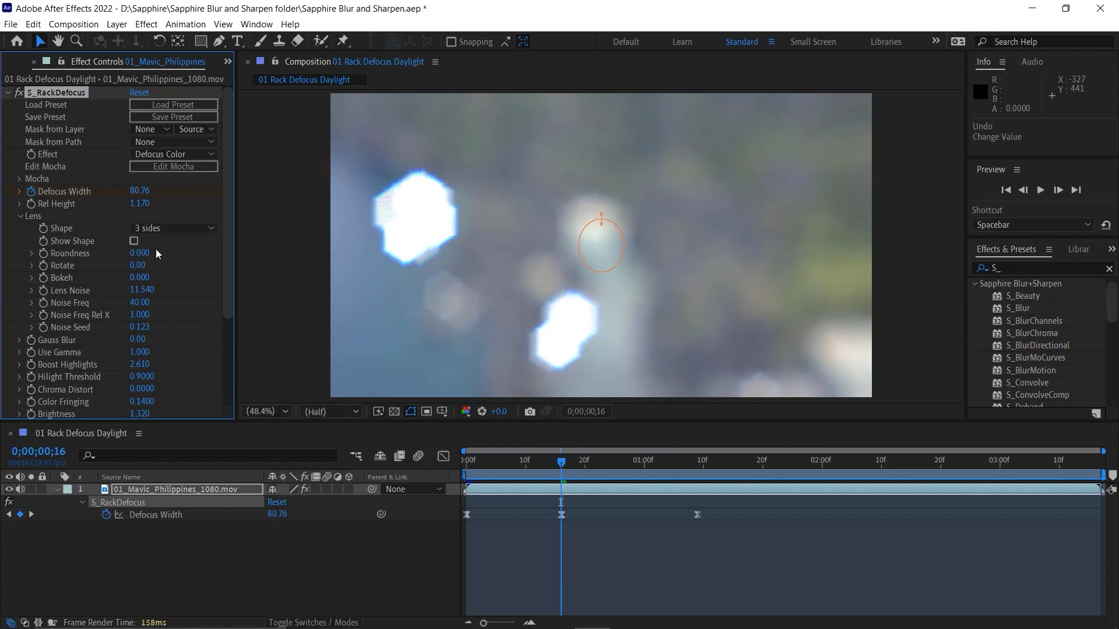
pyautogui.click(160, 227)
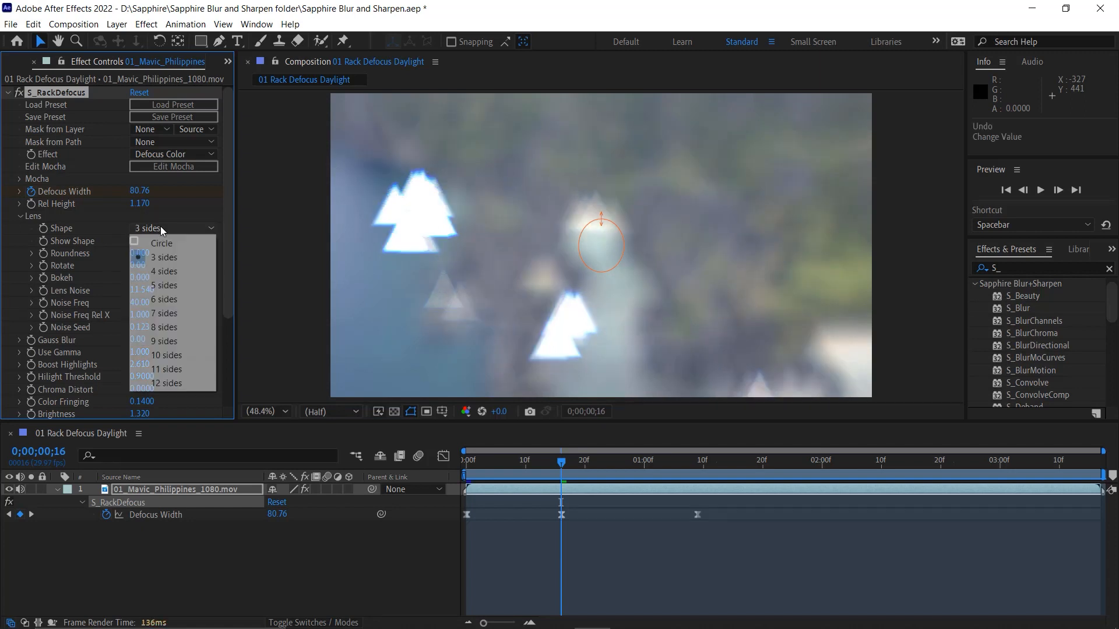
pyautogui.click(163, 241)
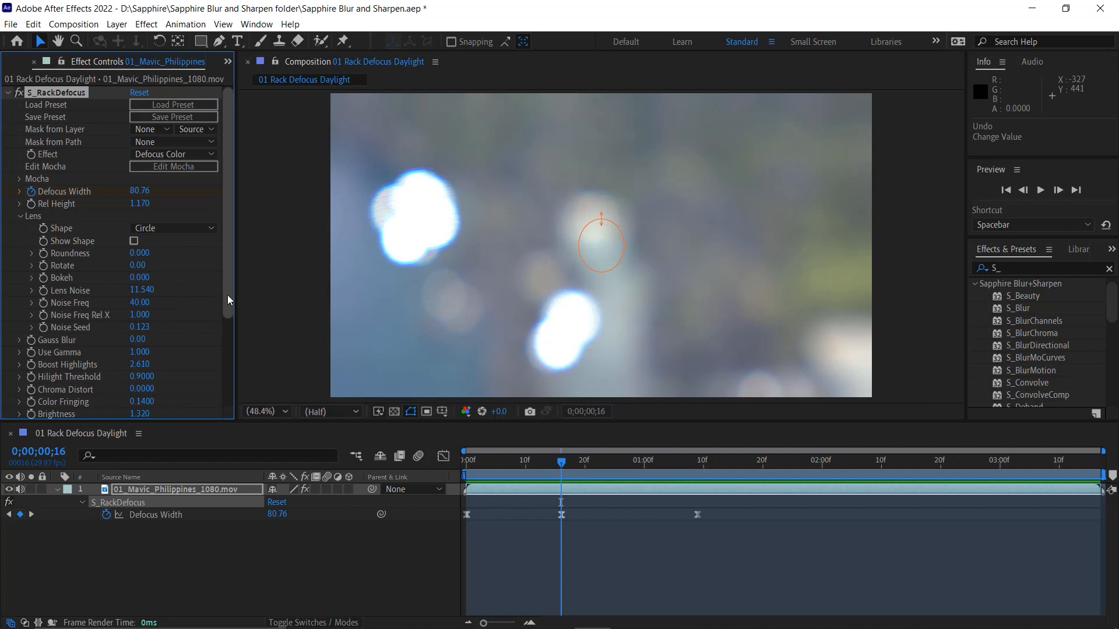
# Review the remaining S_RackDefocus parameters and scrub from the blurred section to 0;00;01;13 to examine the focus transition.
pyautogui.moveTo(230, 295); pyautogui.dragTo(227, 376)
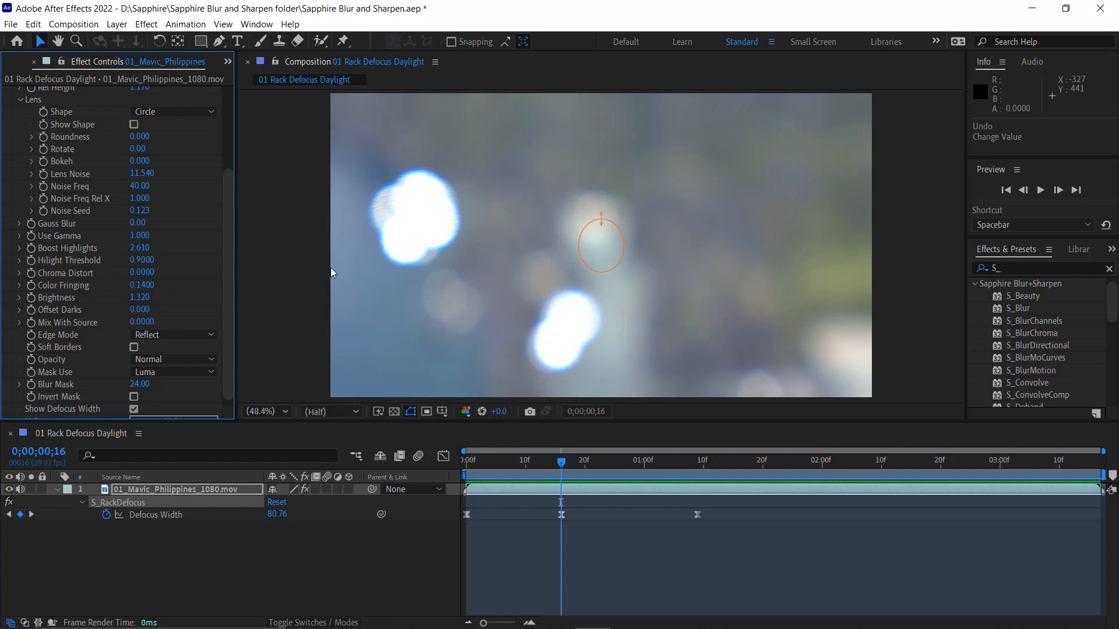
pyautogui.moveTo(563, 463); pyautogui.dragTo(681, 481)
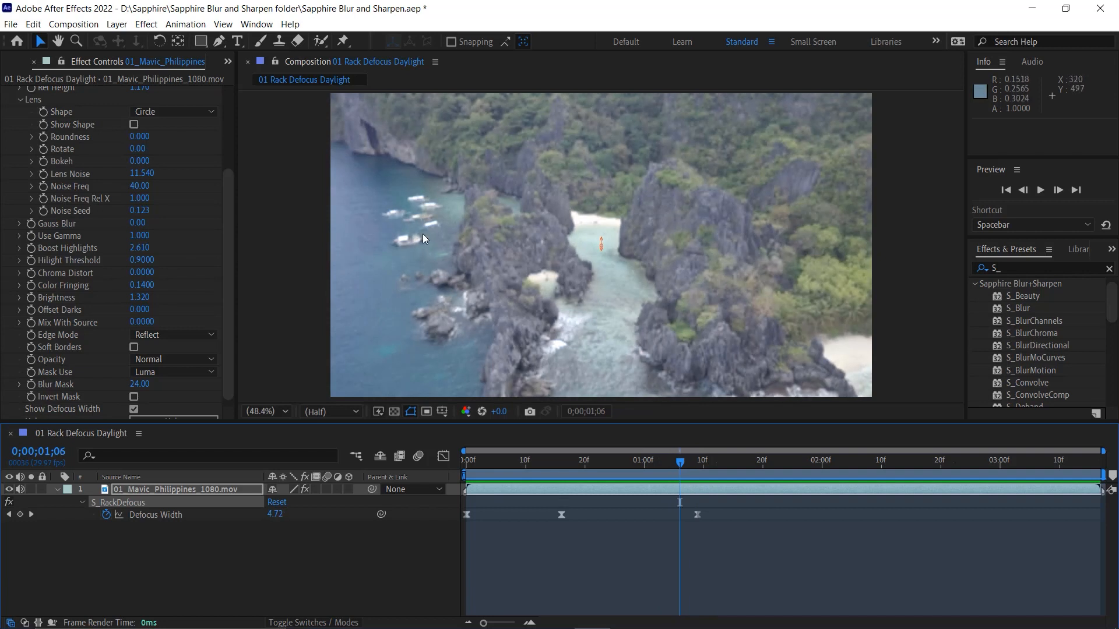
pyautogui.moveTo(681, 462); pyautogui.dragTo(723, 461)
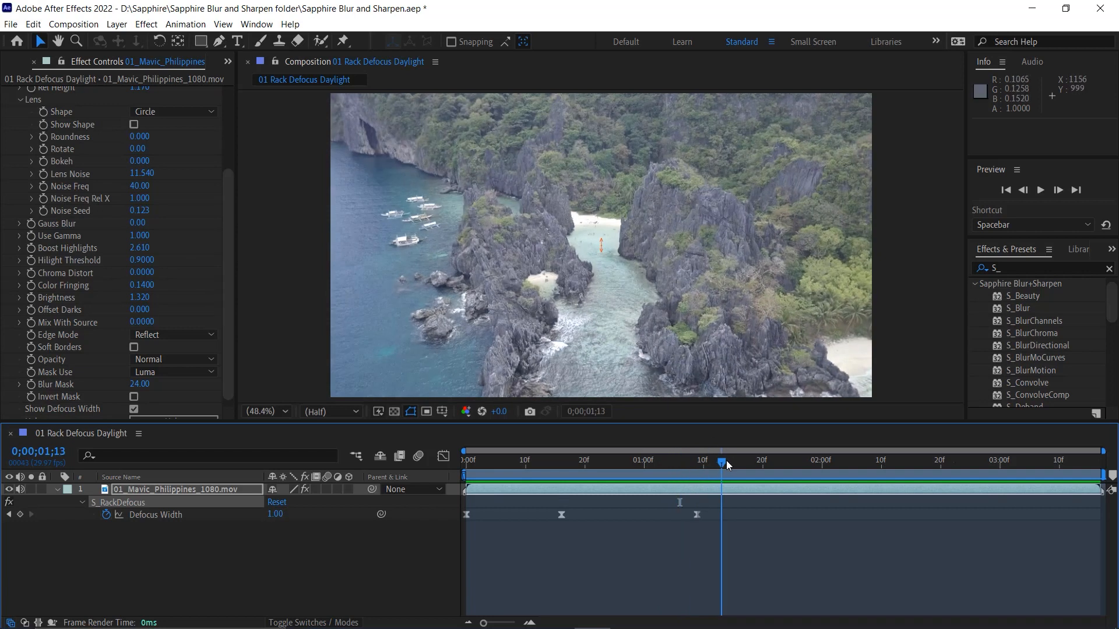
# Set S_RackDefocus Boost Highlights to 2.140 at 0;00;01;01, then Color Fringing to 0.5200 and Chroma Distort to 0.1000 at 0;00;00;11.
pyautogui.moveTo(729, 464); pyautogui.dragTo(650, 484)
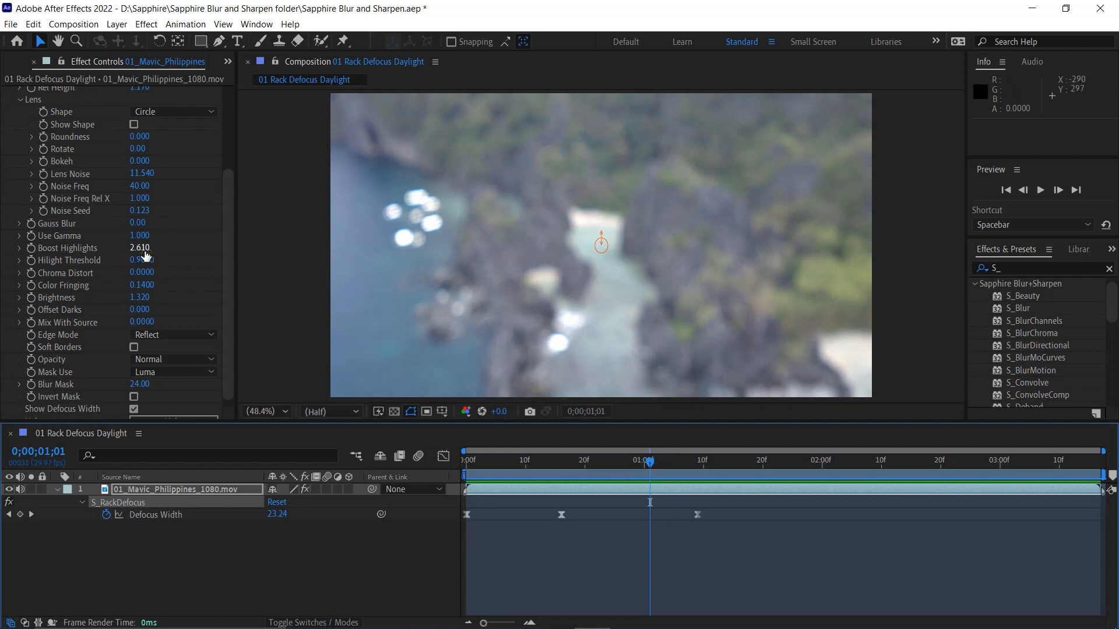
pyautogui.moveTo(146, 254); pyautogui.dragTo(107, 248)
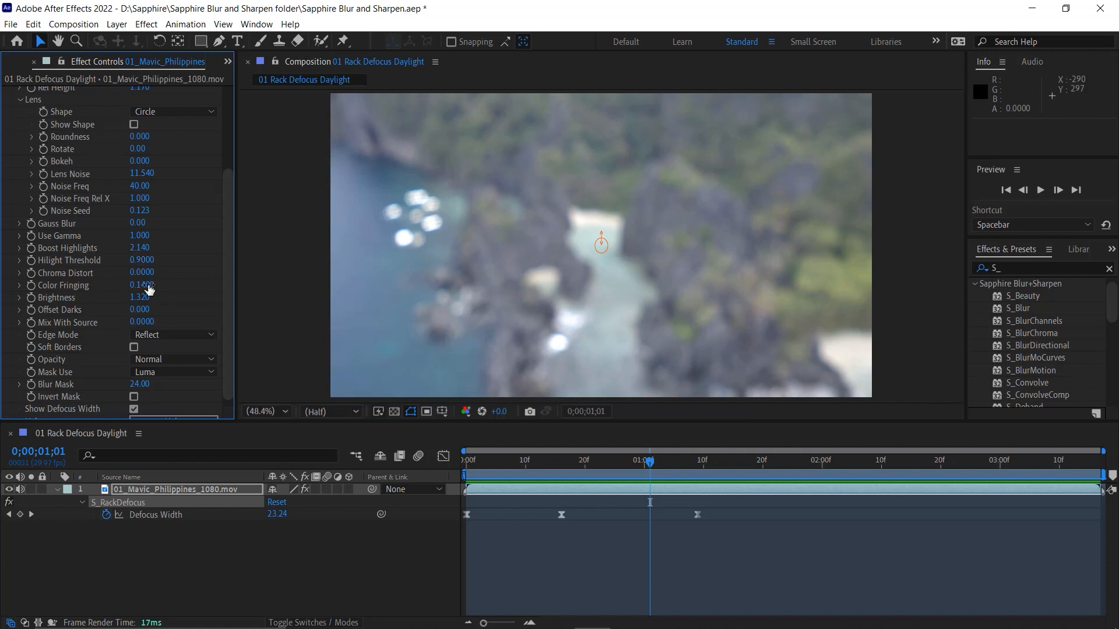
pyautogui.moveTo(596, 466); pyautogui.dragTo(530, 471)
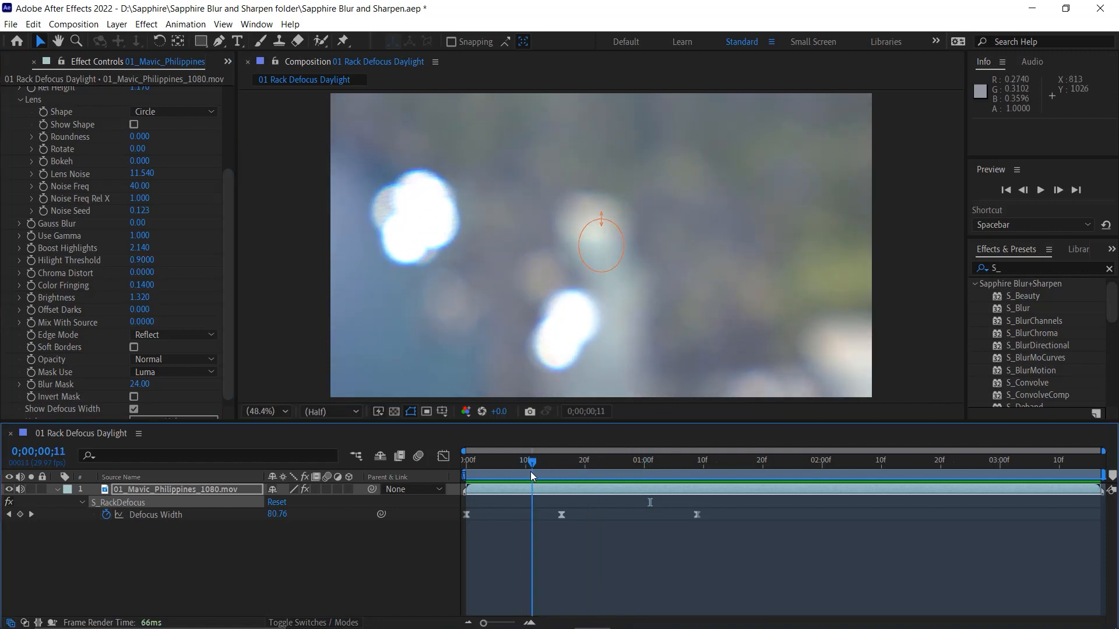
pyautogui.moveTo(146, 290)
pyautogui.mouseDown()
pyautogui.moveTo(186, 289)
pyautogui.moveTo(145, 274)
pyautogui.moveTo(155, 276)
pyautogui.mouseUp()
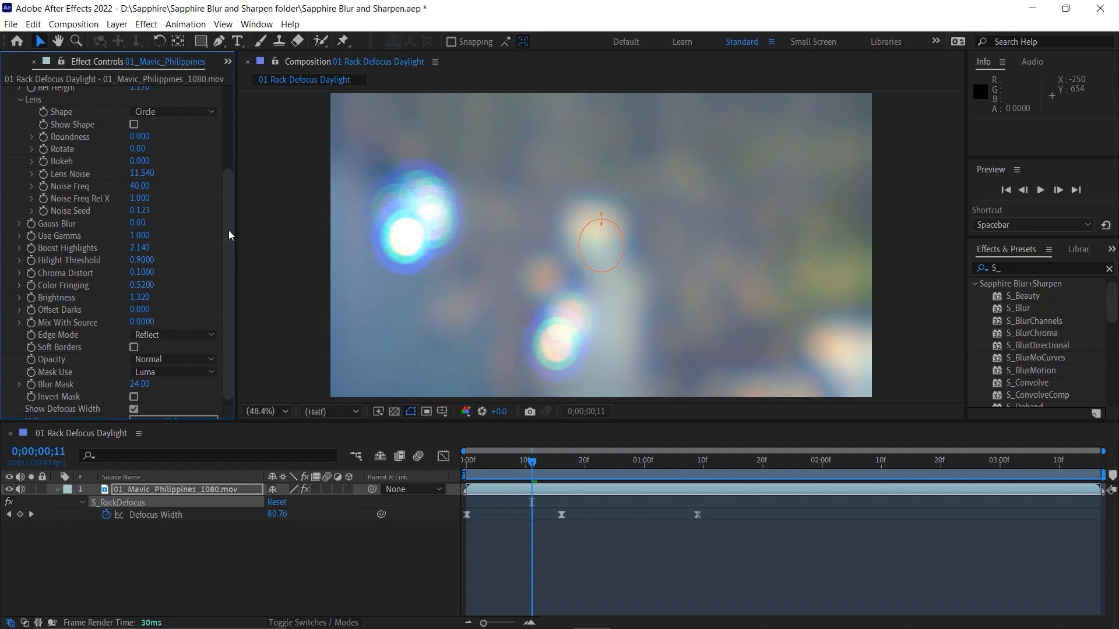
# Review the S_RackDefocus parameters and play the drone clip from 0;00;00;00 to check the adjusted defocus transition.
pyautogui.scroll(1, 226, 177)
pyautogui.scroll(3, 227, 179)
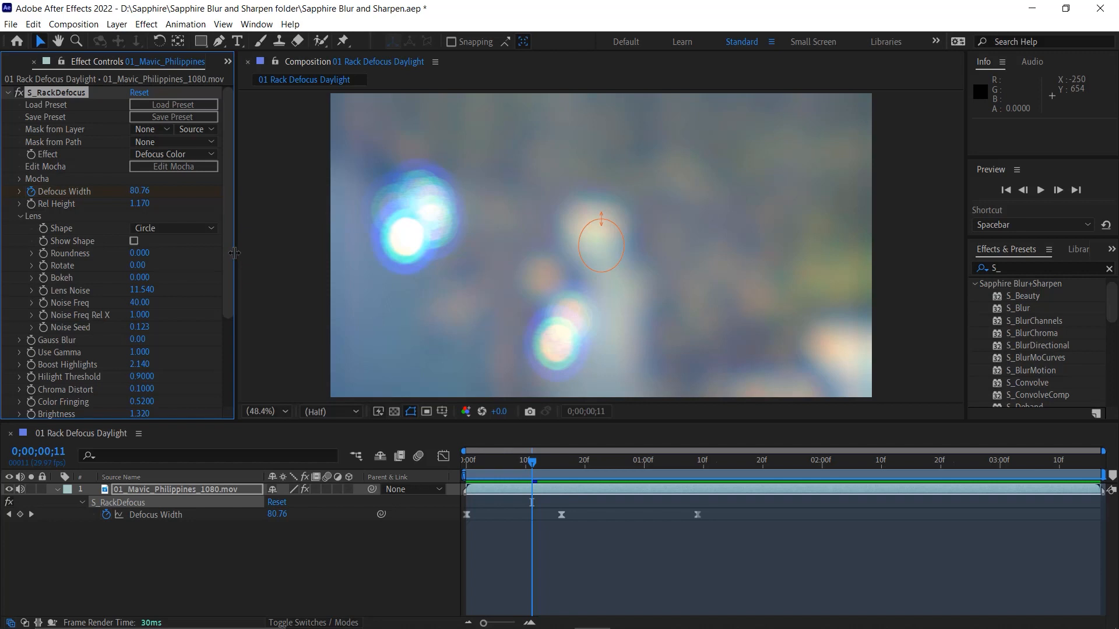
pyautogui.moveTo(229, 252); pyautogui.dragTo(220, 331)
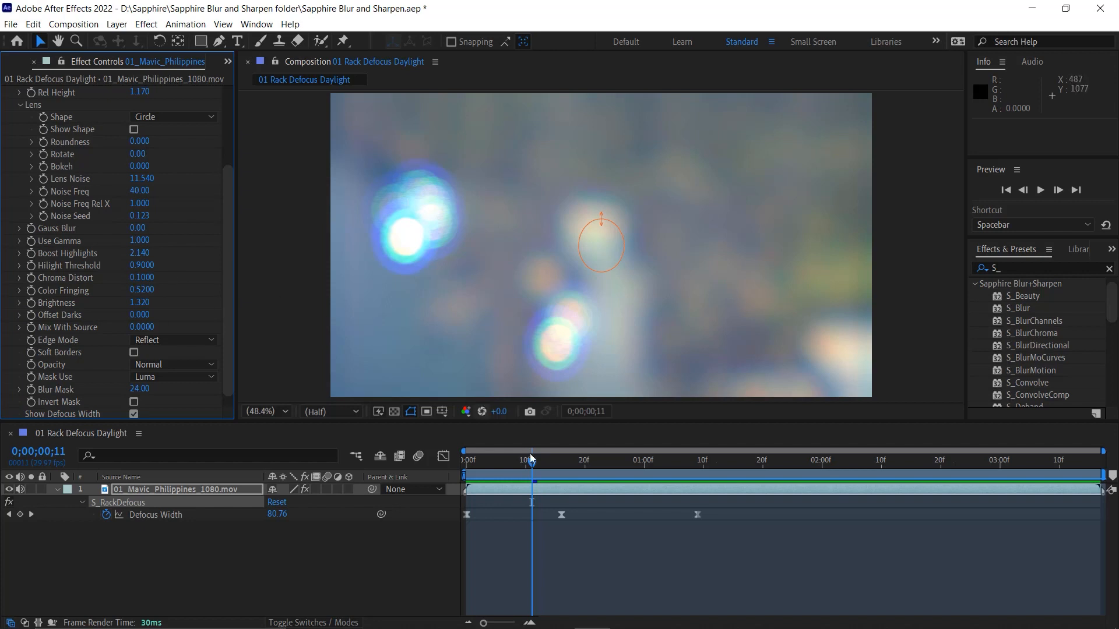
pyautogui.moveTo(536, 463); pyautogui.dragTo(488, 456)
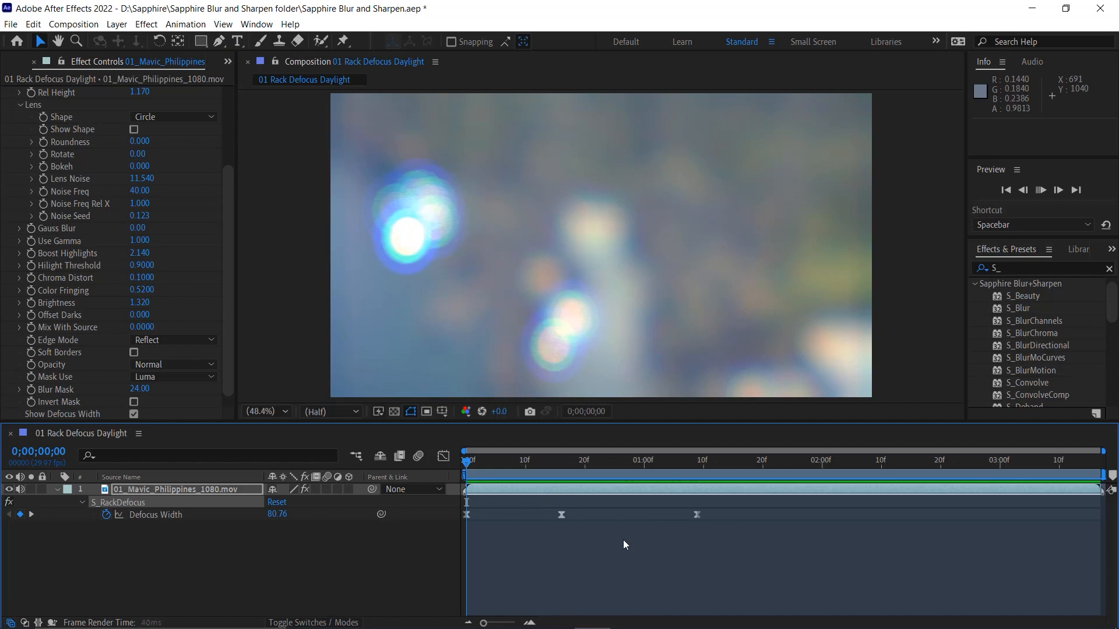
pyautogui.press('space')
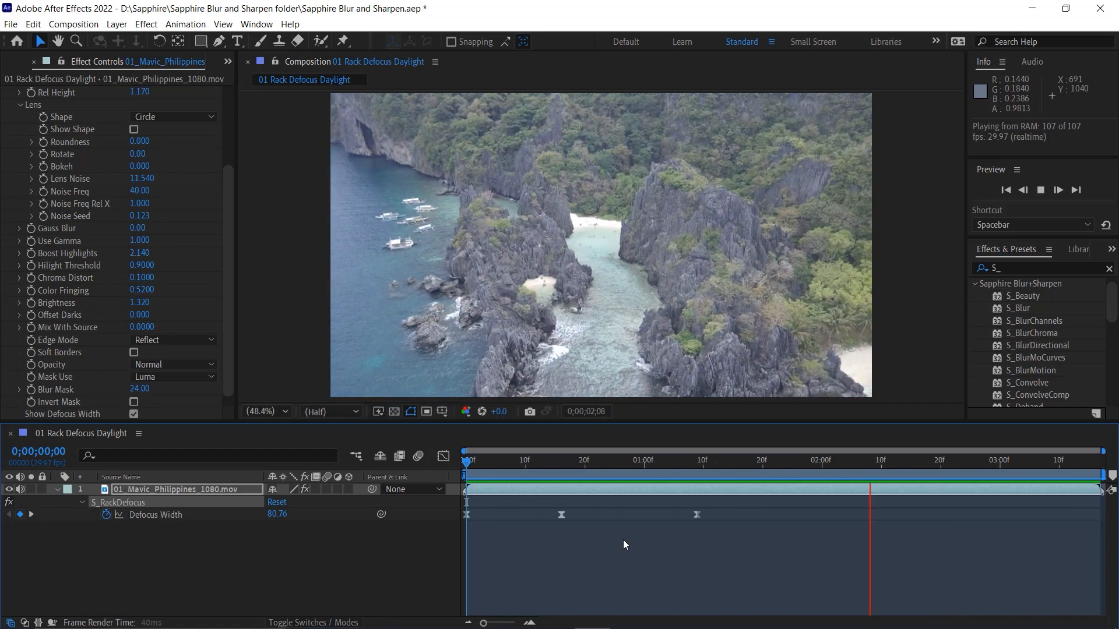
pyautogui.press('space')
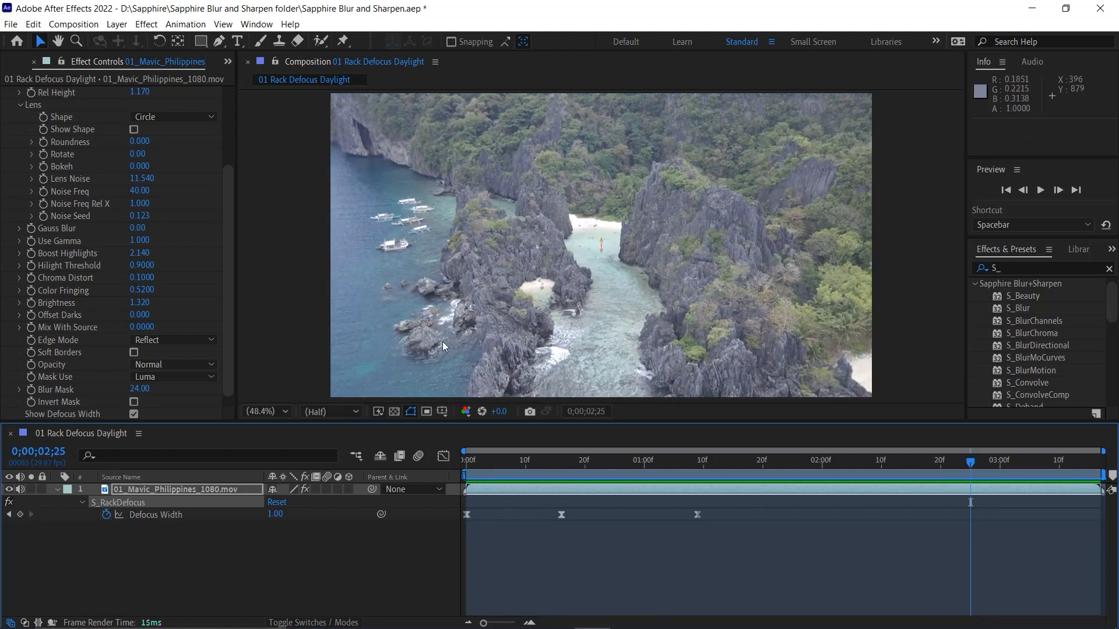
# Open the 02 Rack DeFocus composition, scrub to 0;00;01;08 and examine the S_RackDefocus settings on the Tromso_1080.mov layer.
pyautogui.click(19, 61)
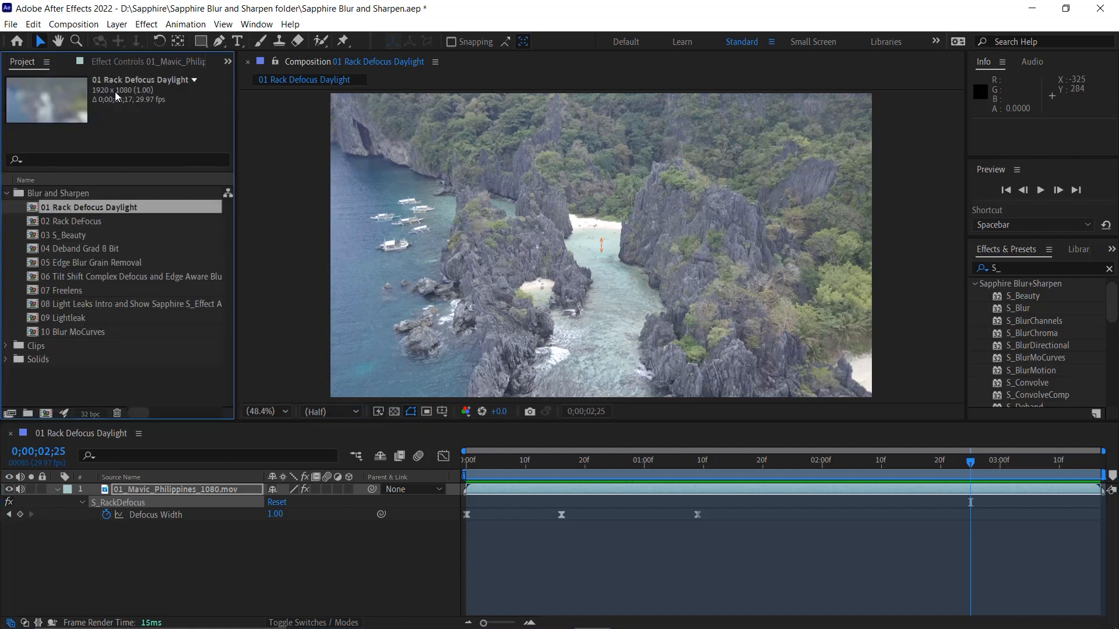
pyautogui.doubleClick(33, 223)
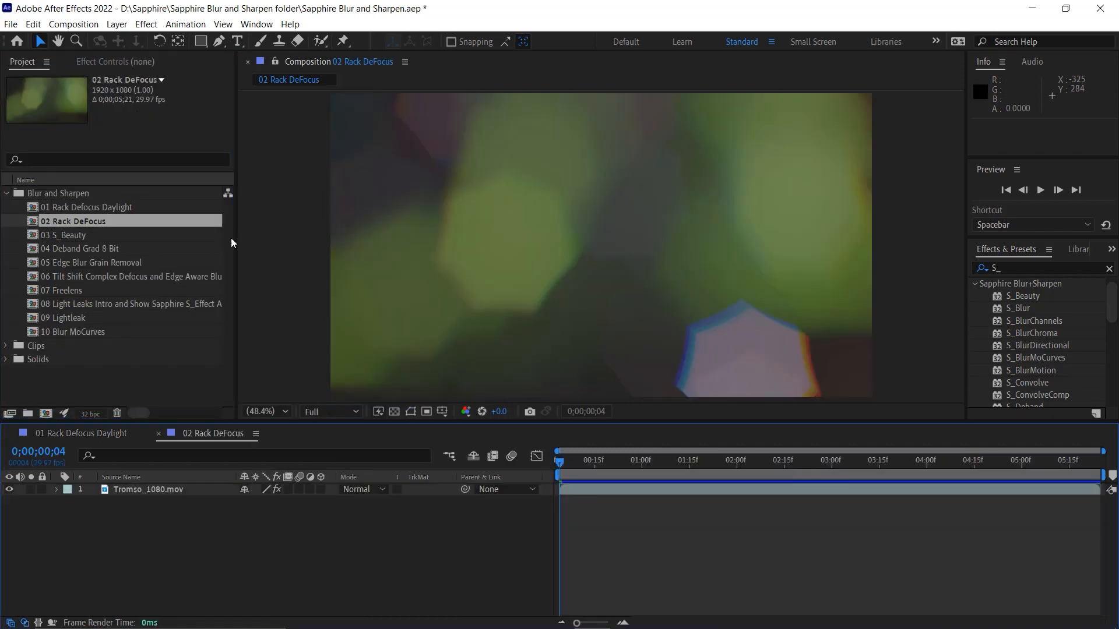
pyautogui.moveTo(586, 465); pyautogui.dragTo(666, 492)
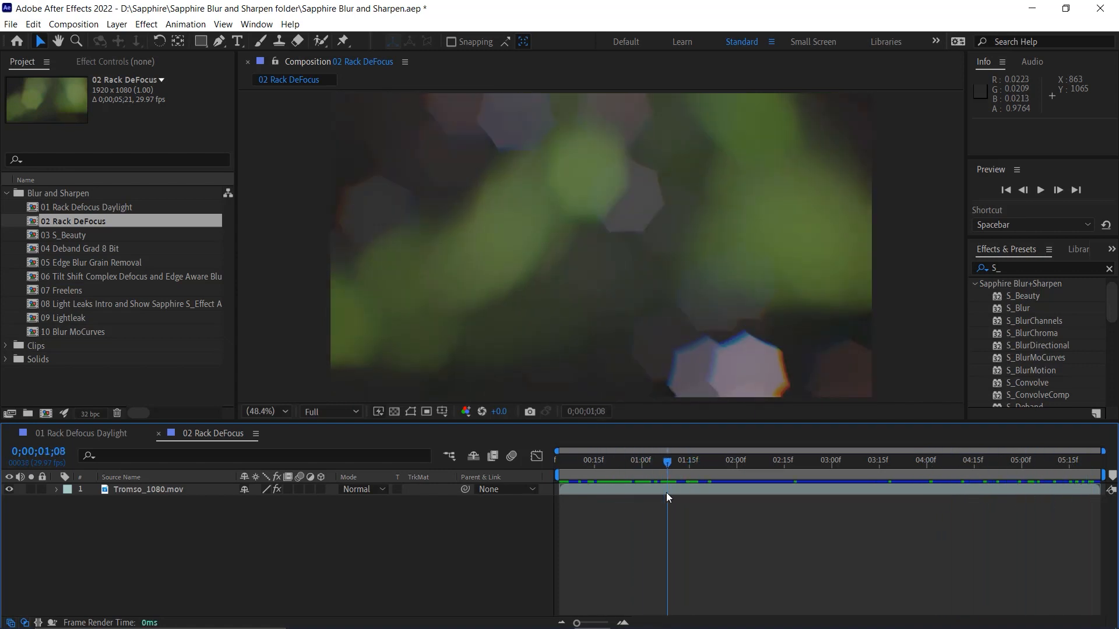
pyautogui.click(151, 489)
pyautogui.click(136, 61)
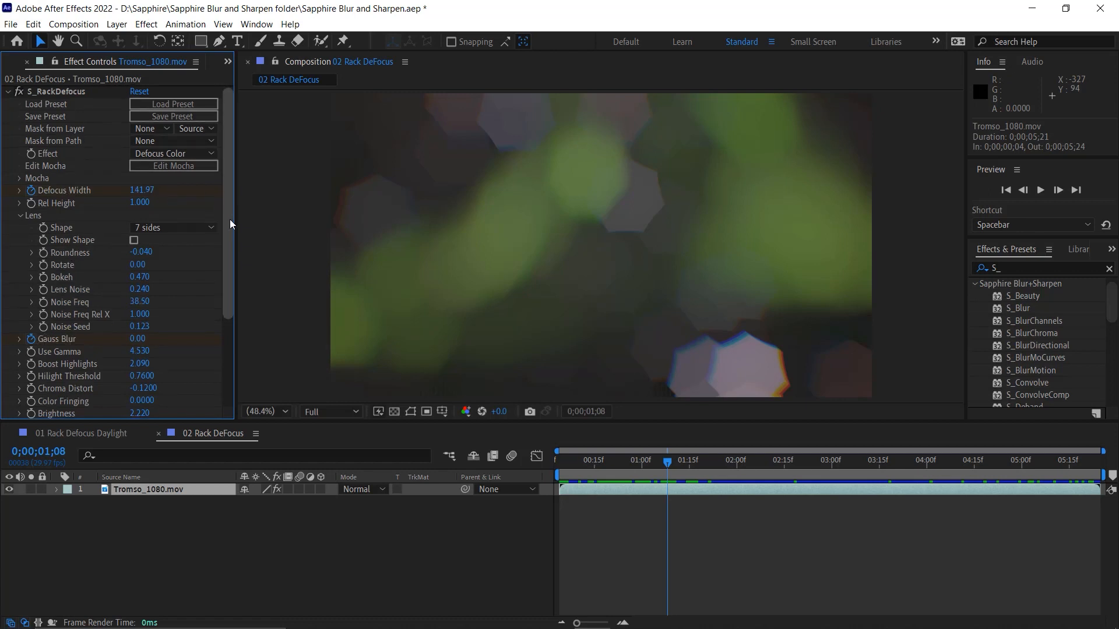
pyautogui.scroll(-2, 226, 218)
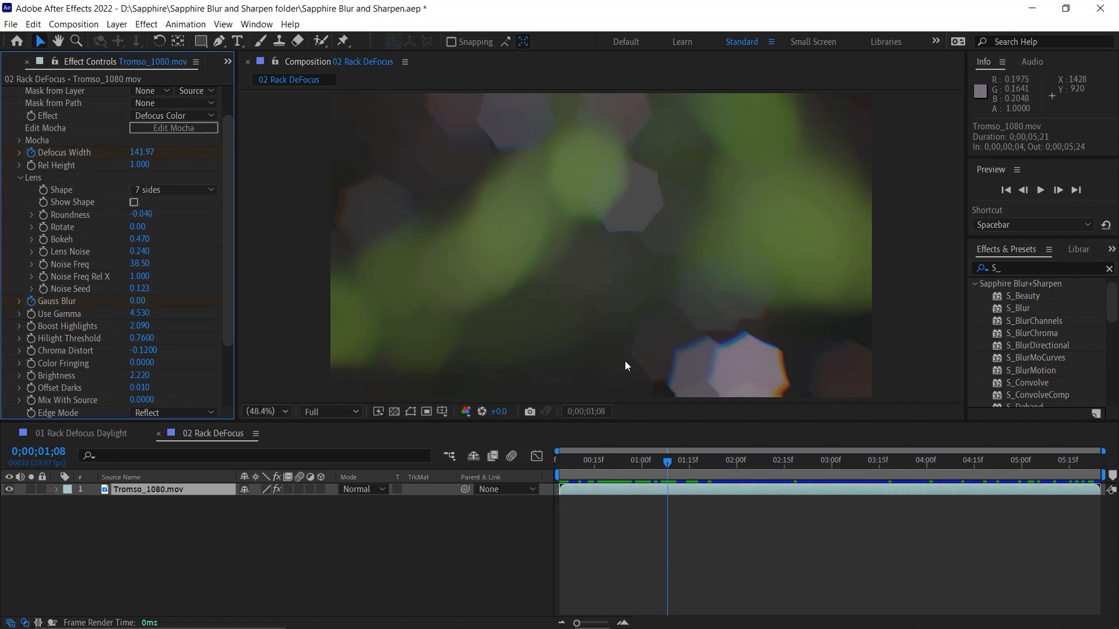
pyautogui.moveTo(229, 266); pyautogui.dragTo(225, 322)
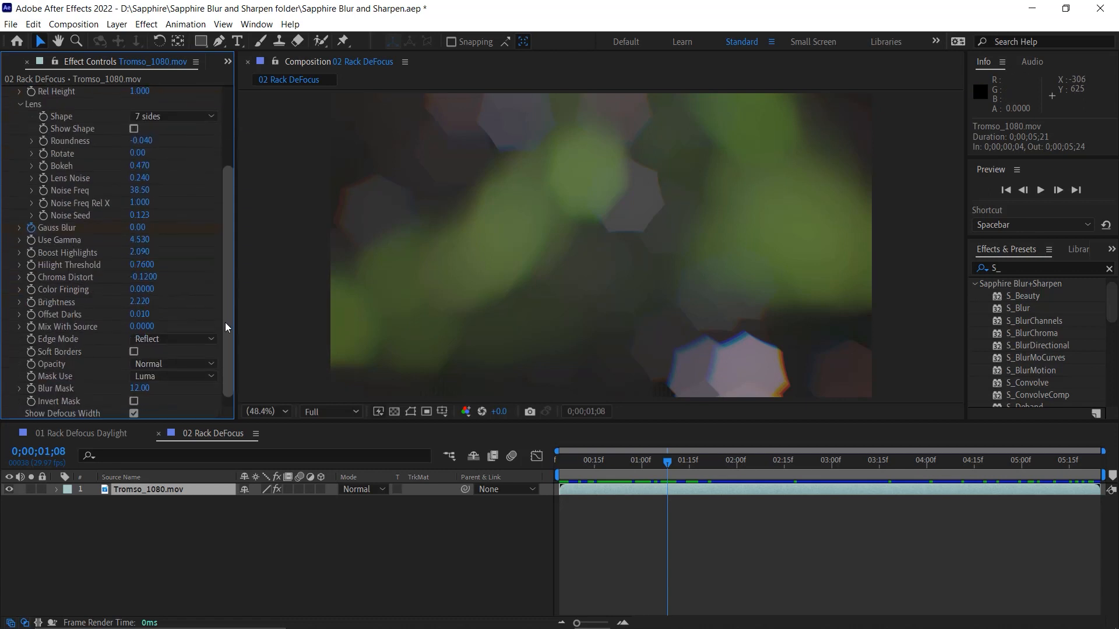
# Scrub to 0;00;00;29 and remove the Gauss Blur keyframe animation from the S_RackDefocus effect on Tromso_1080.mov.
pyautogui.moveTo(645, 458)
pyautogui.mouseDown()
pyautogui.moveTo(791, 460)
pyautogui.moveTo(565, 464)
pyautogui.moveTo(673, 471)
pyautogui.moveTo(638, 471)
pyautogui.mouseUp()
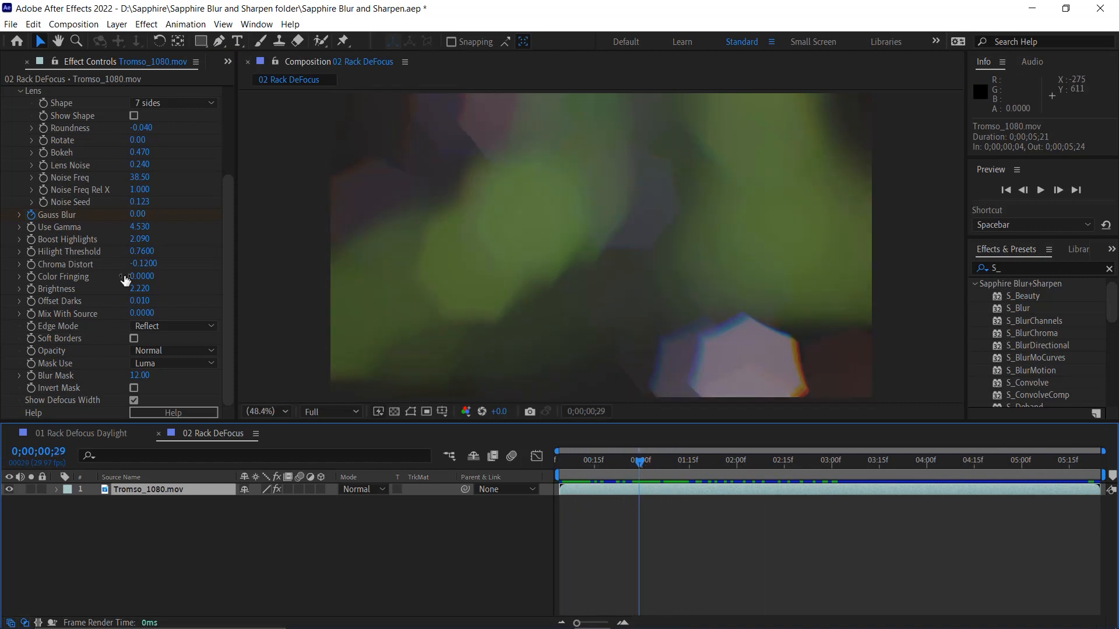
pyautogui.click(33, 219)
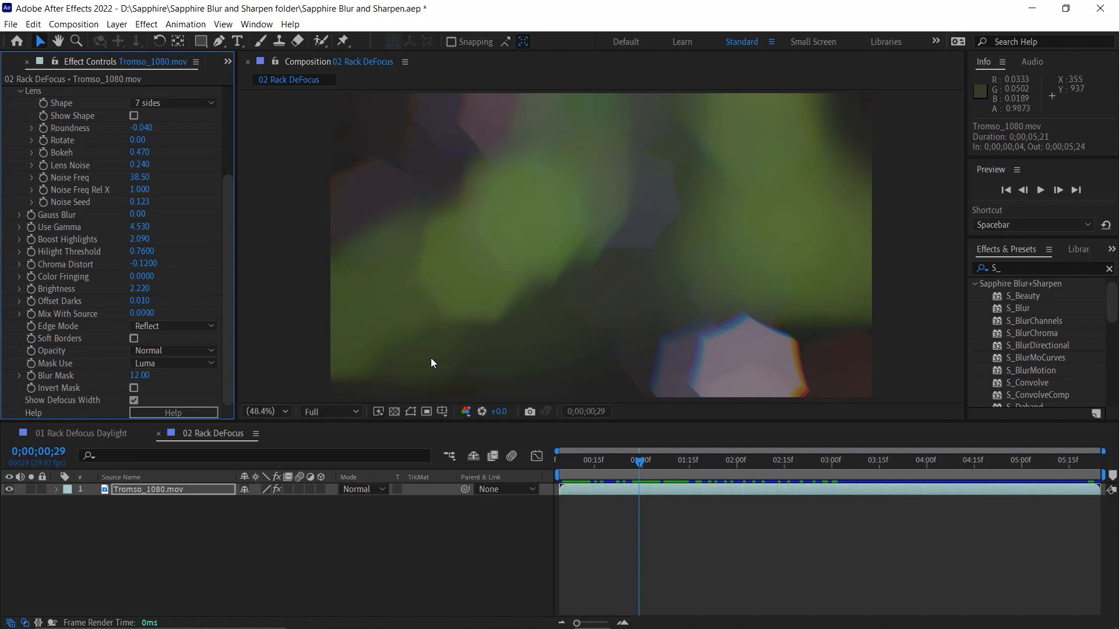
pyautogui.moveTo(229, 212); pyautogui.dragTo(232, 143)
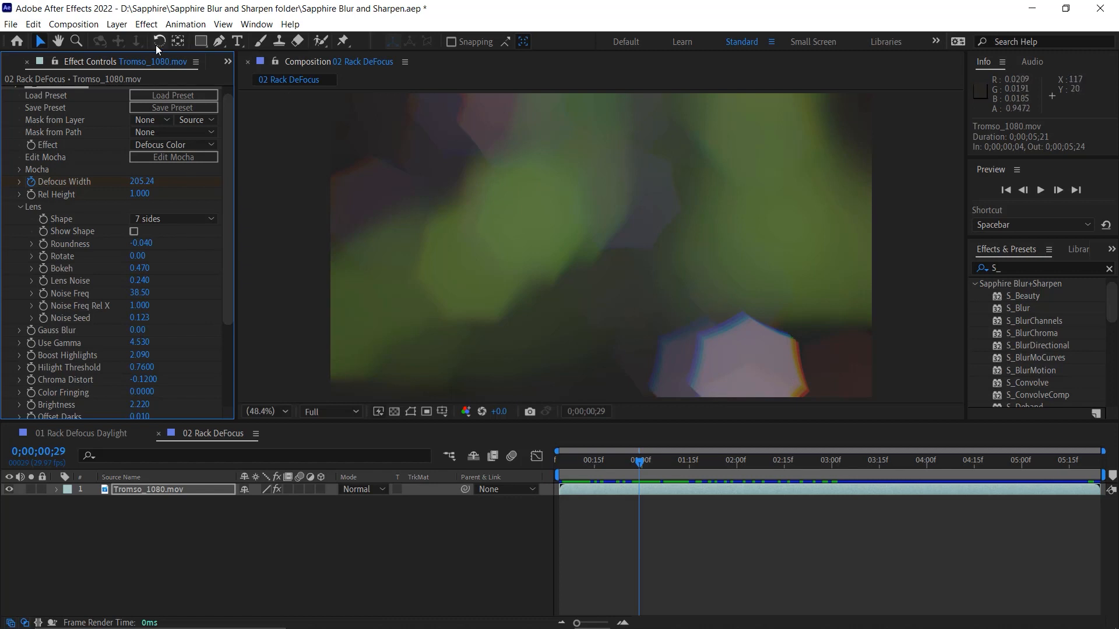
# Open the 03 S_Beauty composition and show the effect settings of the MVI_8315.MP4 layer.
pyautogui.click(16, 61)
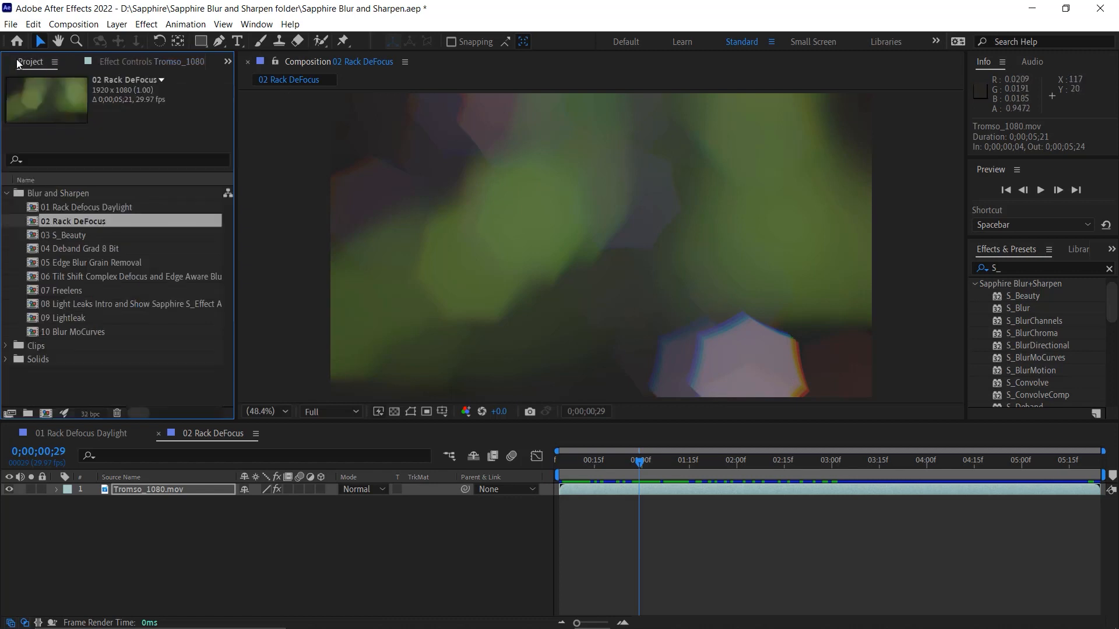
pyautogui.doubleClick(32, 237)
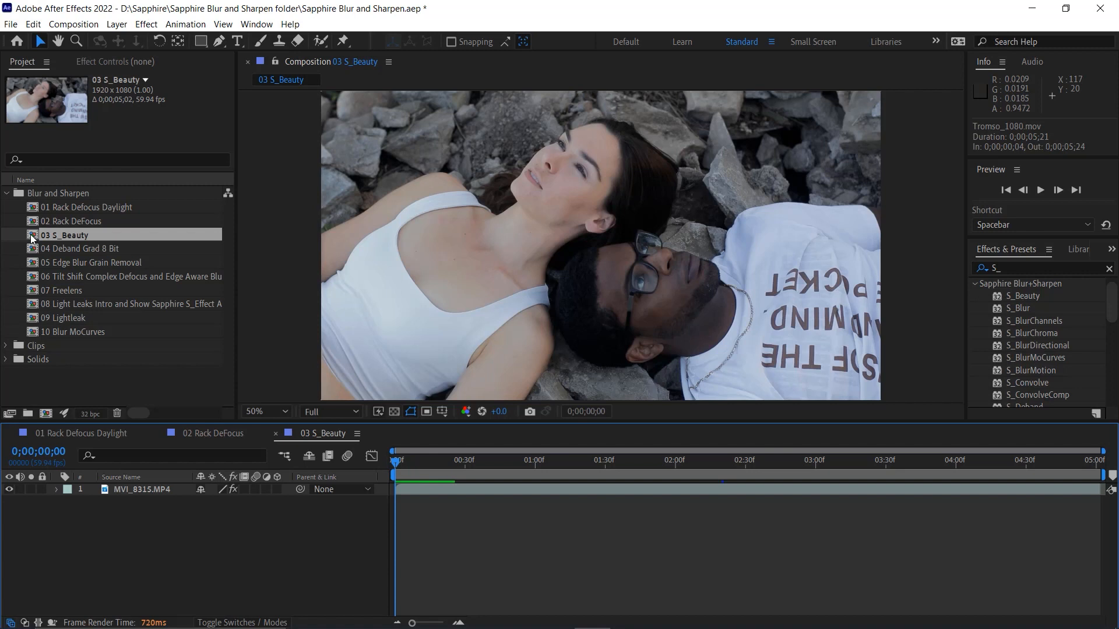
pyautogui.click(132, 491)
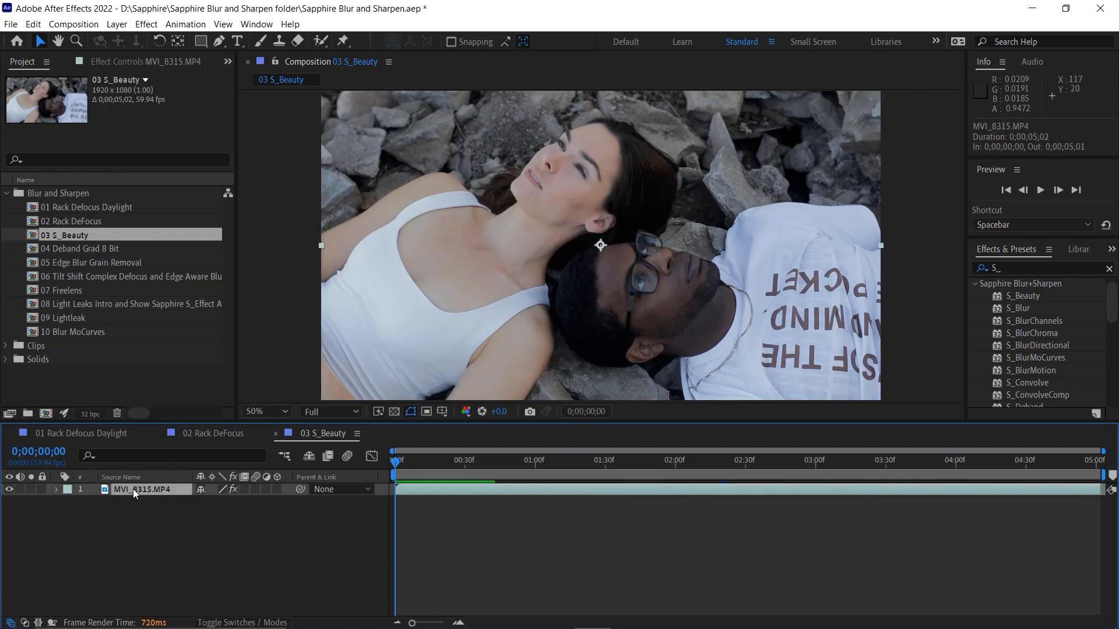
pyautogui.click(109, 61)
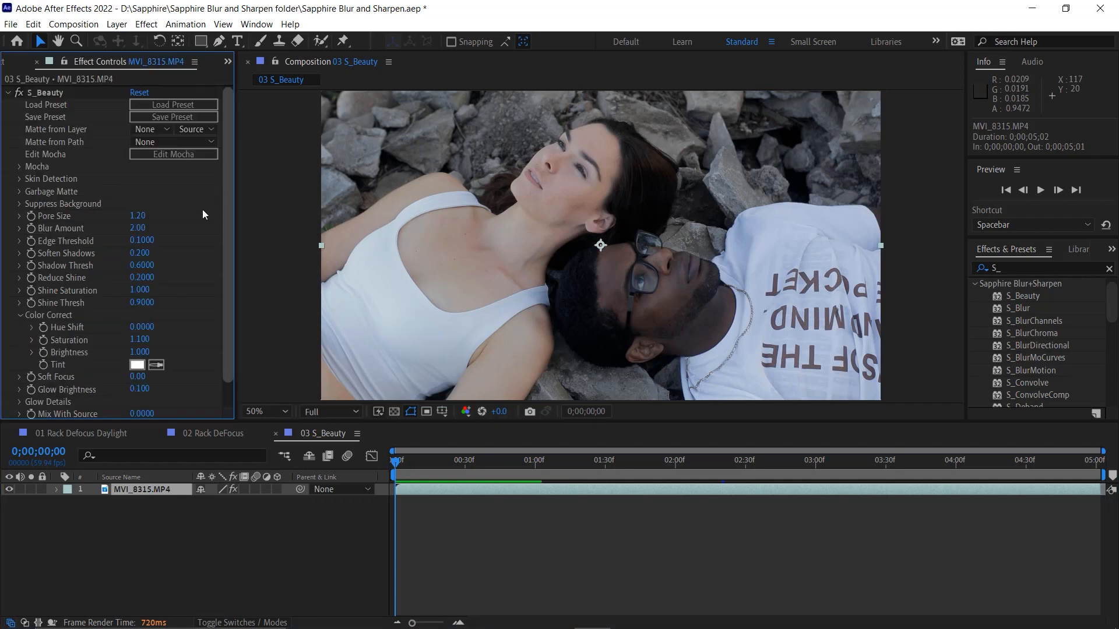
# Expand S_Beauty's Mocha settings, open the Mocha editor, scrub to 00:00:01:26 and inspect the masks of Layers 1, 2 and 3.
pyautogui.click(20, 166)
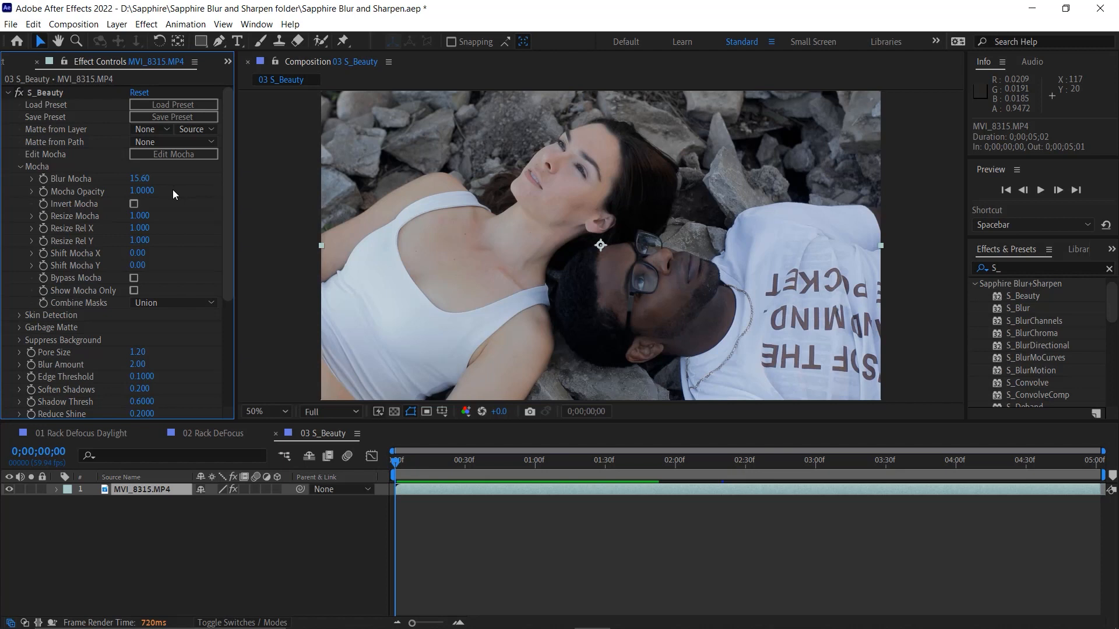
pyautogui.click(172, 155)
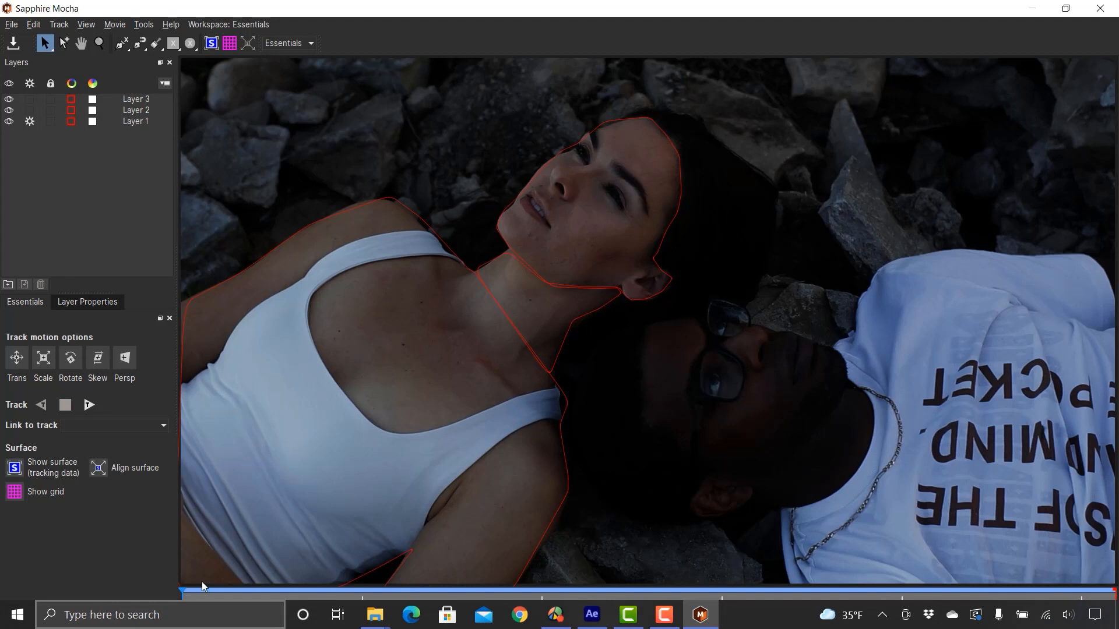
pyautogui.moveTo(183, 598); pyautogui.dragTo(449, 586)
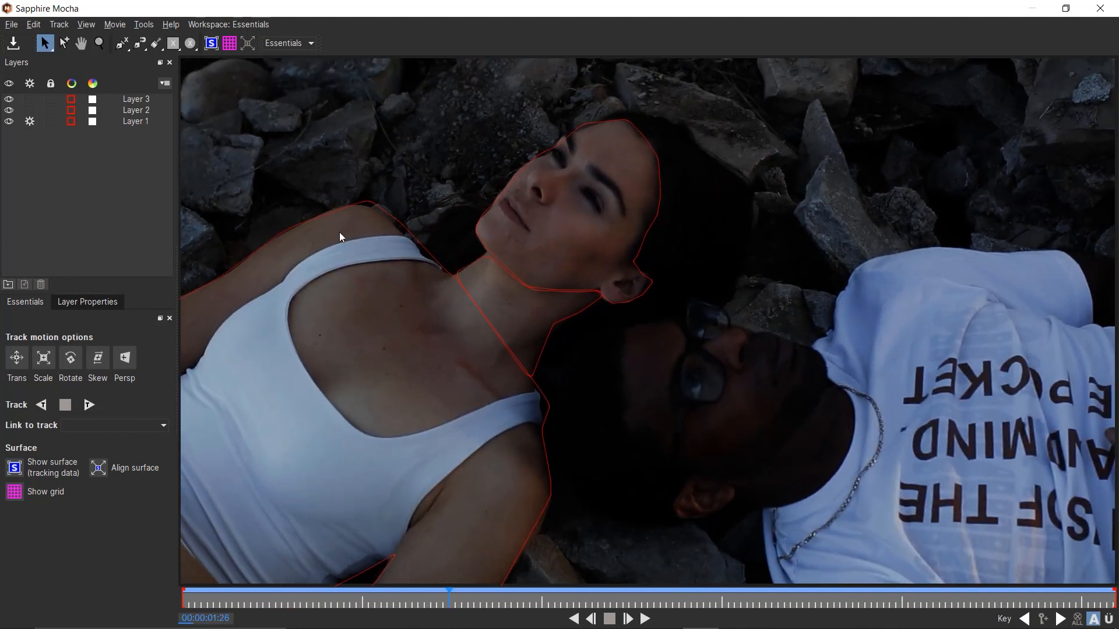
pyautogui.click(137, 121)
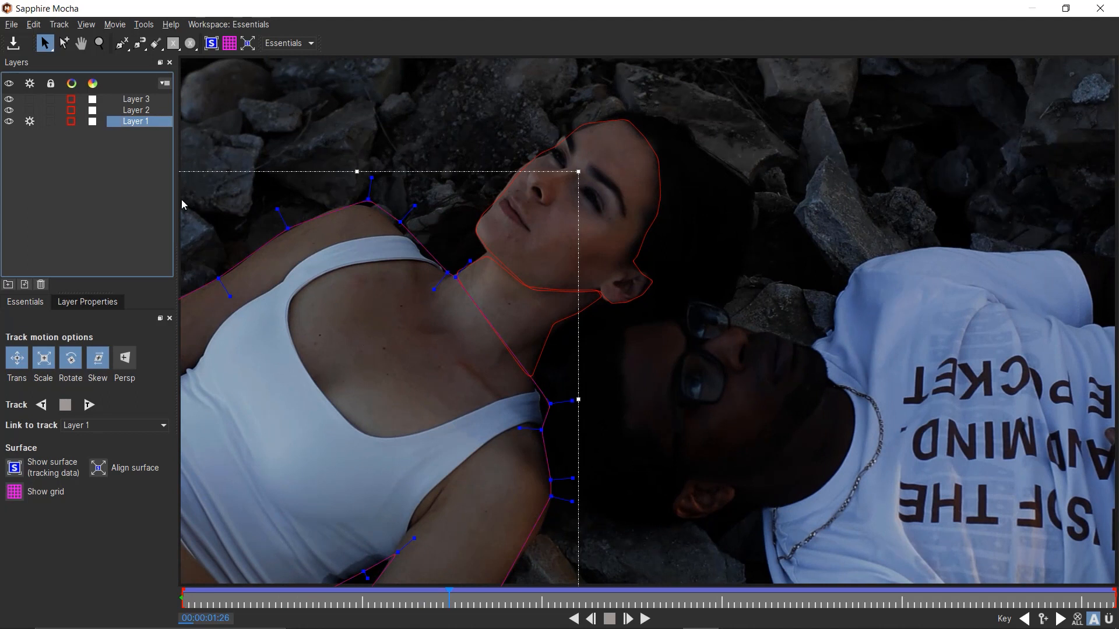
pyautogui.click(136, 114)
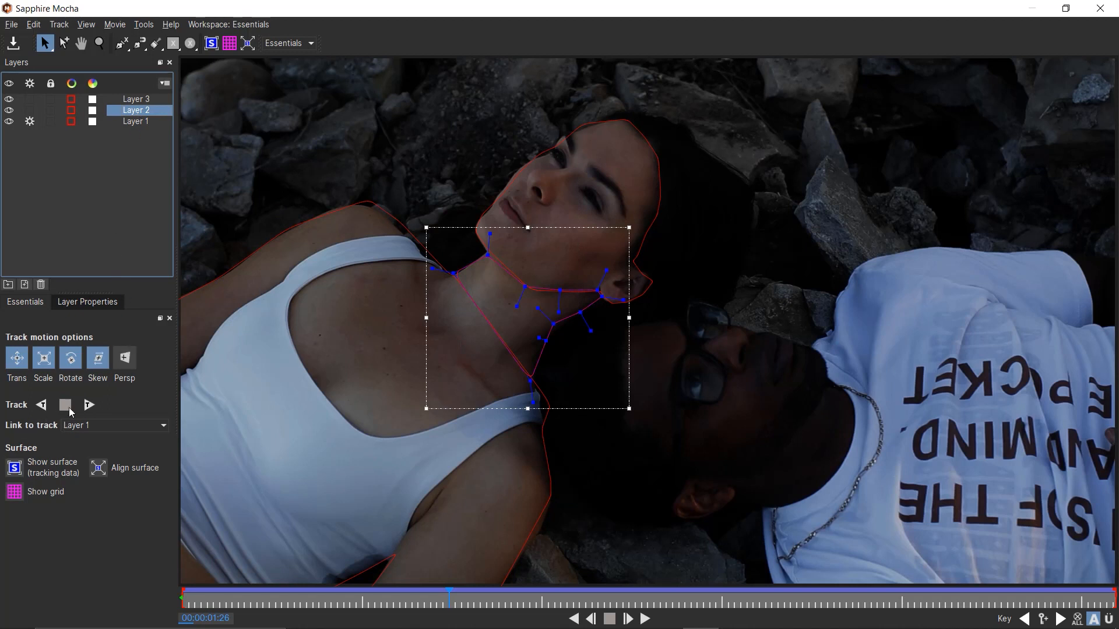
pyautogui.click(138, 100)
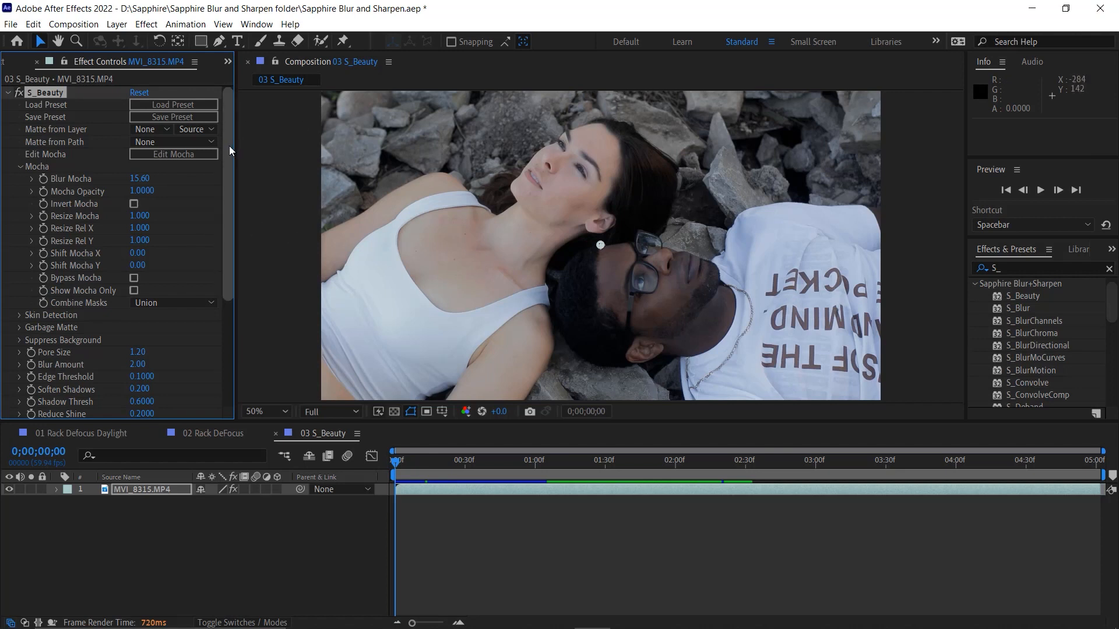
# Collapse the Mocha settings and toggle S_Beauty off and on twice to compare the skin with and without the effect.
pyautogui.click(20, 167)
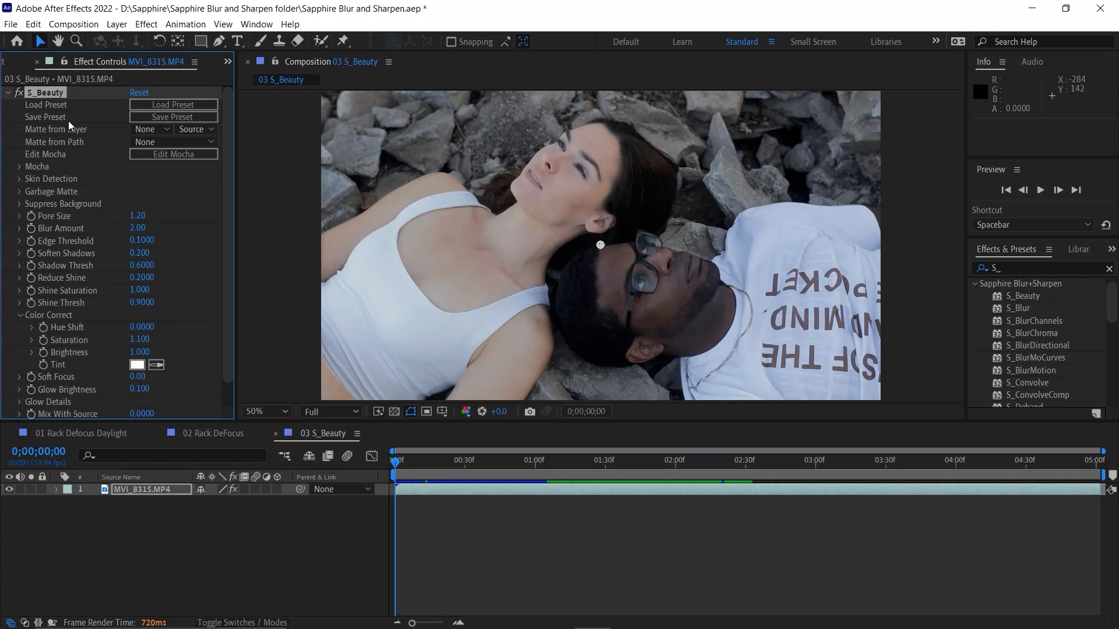
pyautogui.click(20, 94)
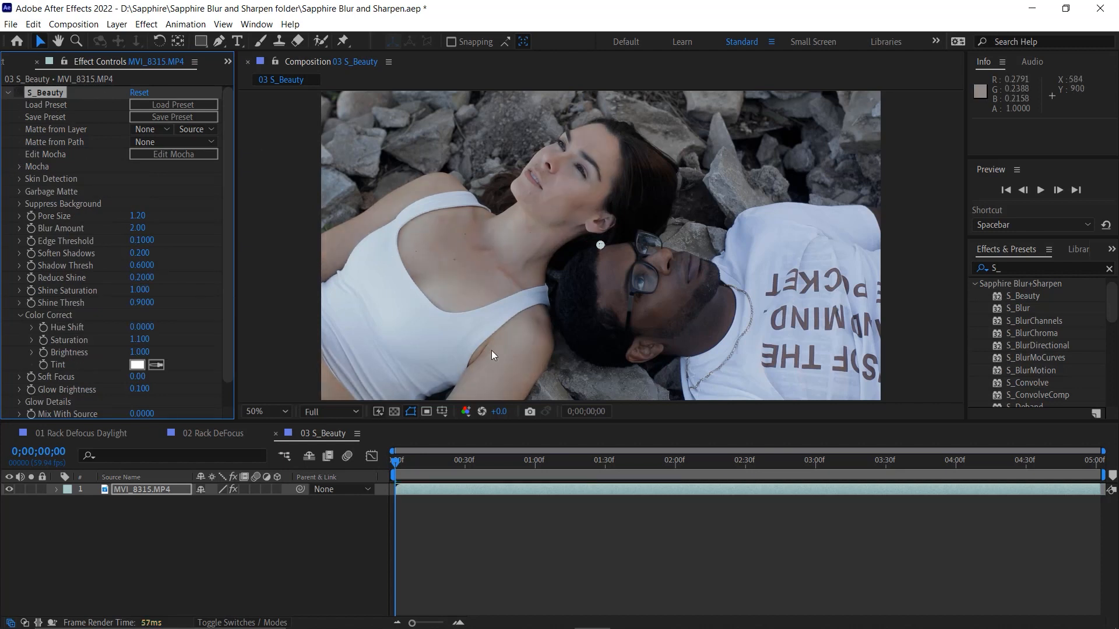
pyautogui.click(20, 95)
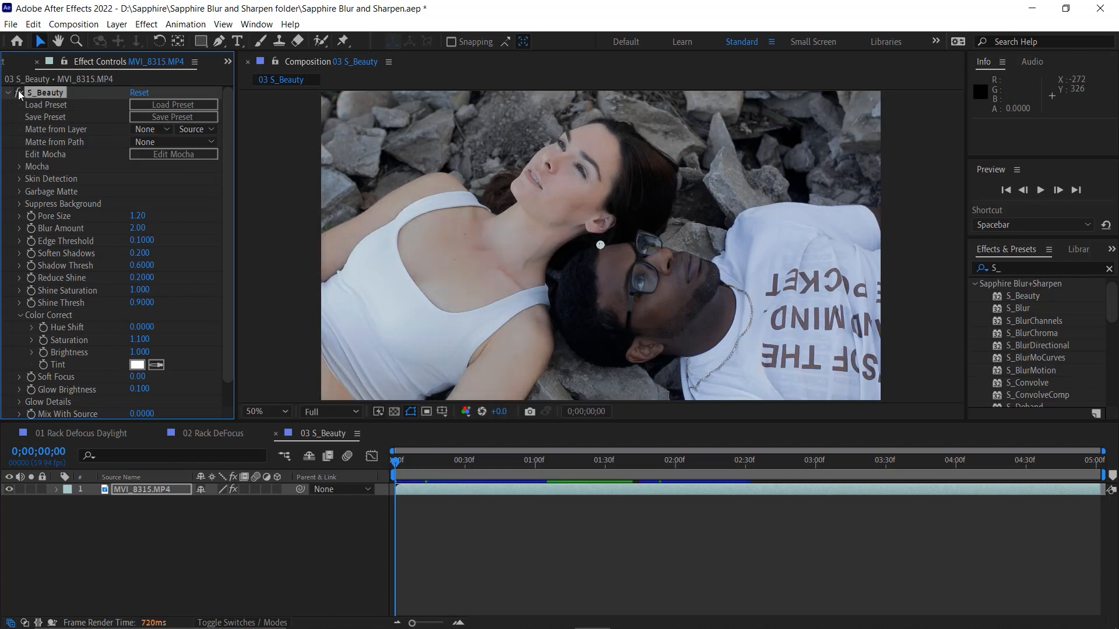
pyautogui.click(20, 95)
pyautogui.click(20, 94)
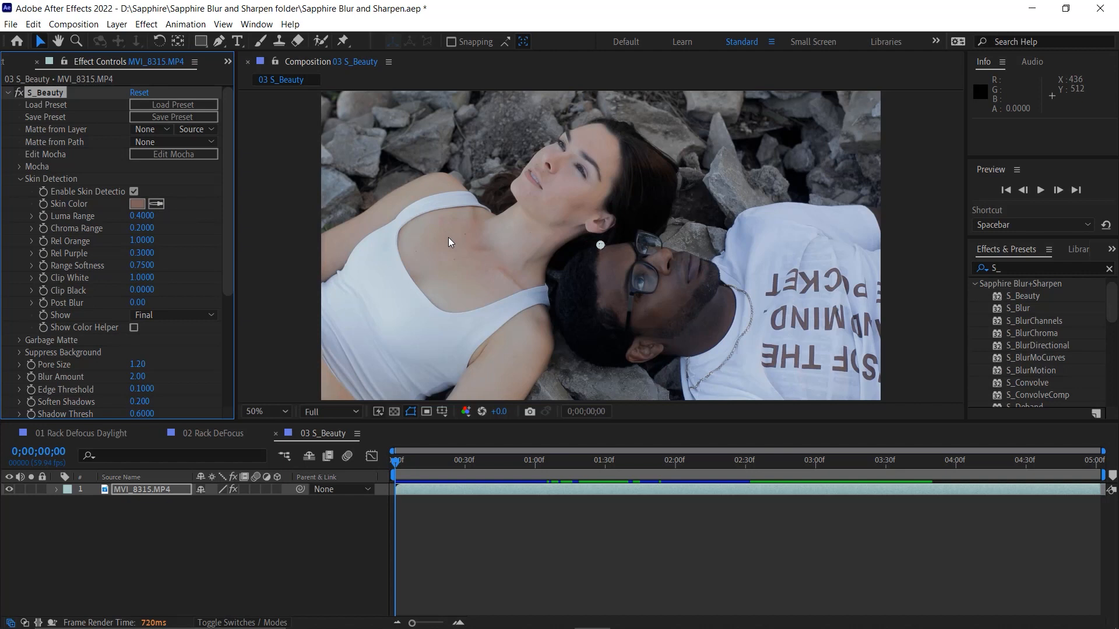
# Display the Skin Detect Matte for S_Beauty's skin detection and lower Chroma Range to 0.0600.
pyautogui.click(176, 316)
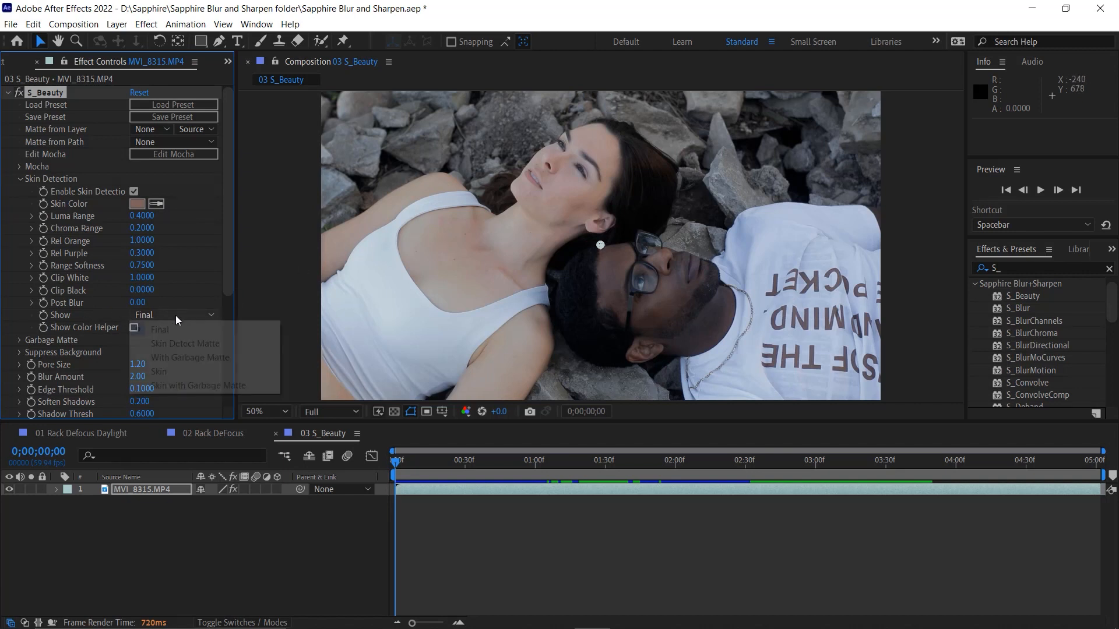
pyautogui.click(187, 345)
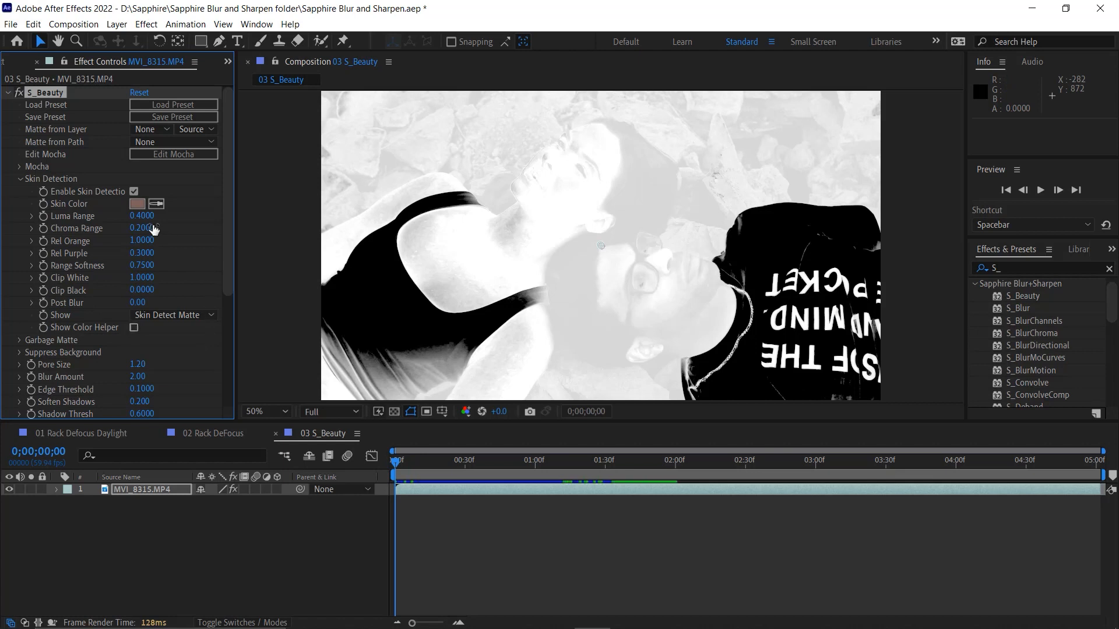
pyautogui.moveTo(145, 227); pyautogui.dragTo(109, 226)
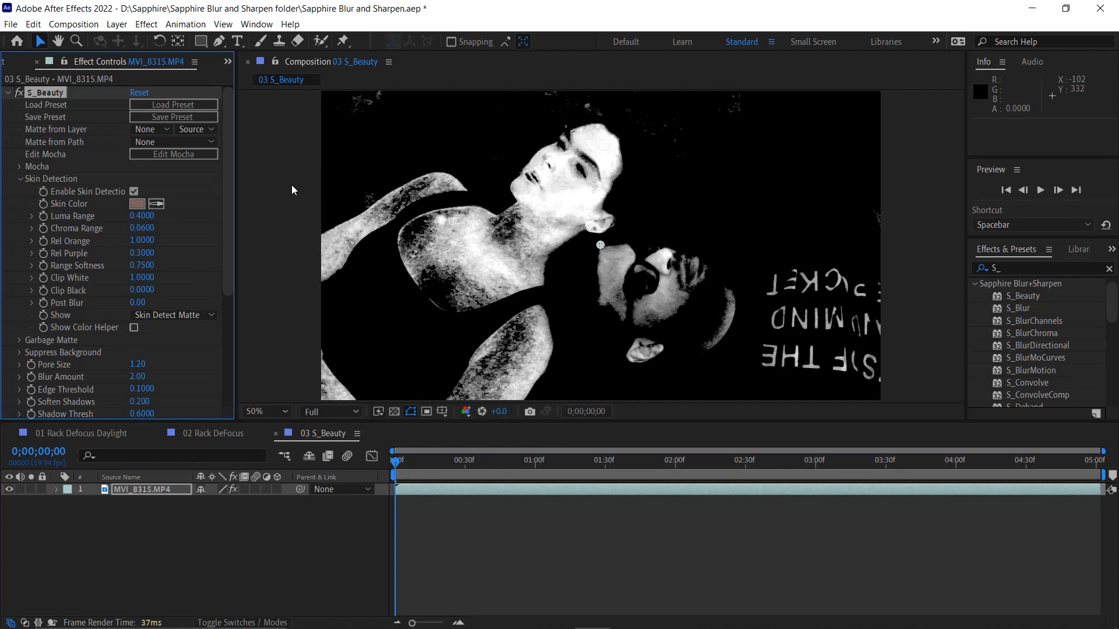
# Undo the last Chroma Range change and collapse S_Beauty's Skin Detection settings.
pyautogui.hotkey('ctrl', 'z')
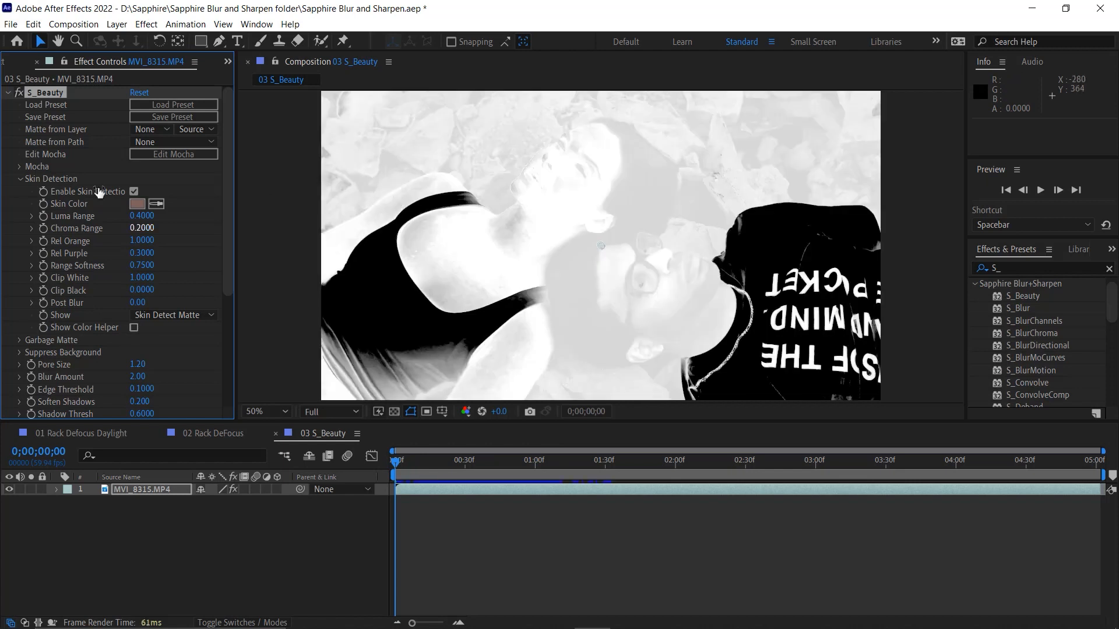
pyautogui.click(21, 179)
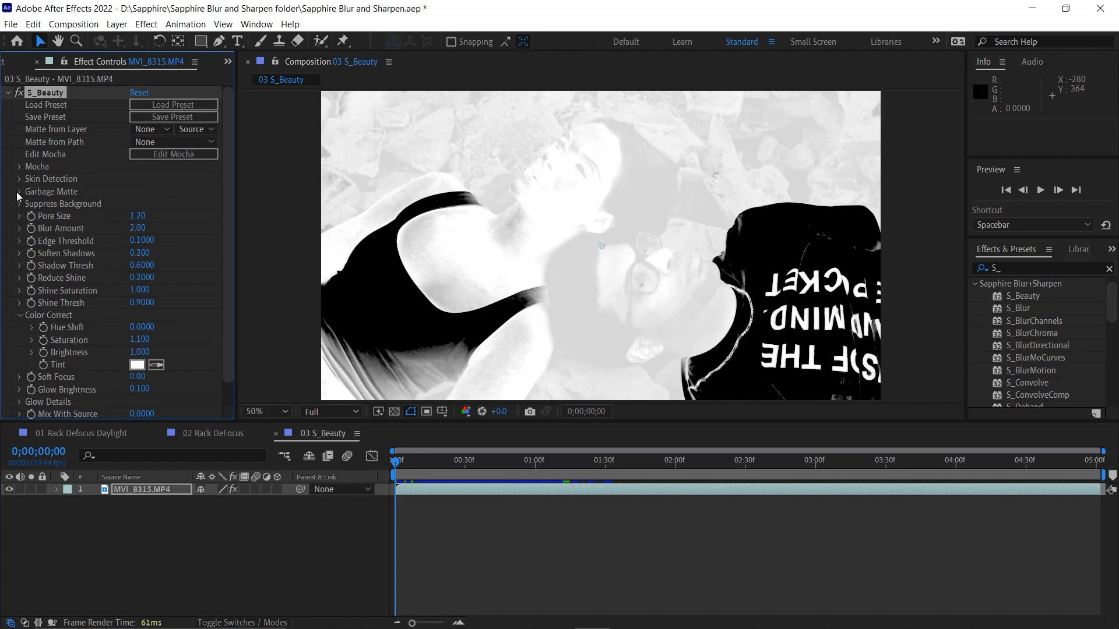
# Expand Suppress Background, show the face widget to inspect its area, hide it again and collapse the group.
pyautogui.click(20, 202)
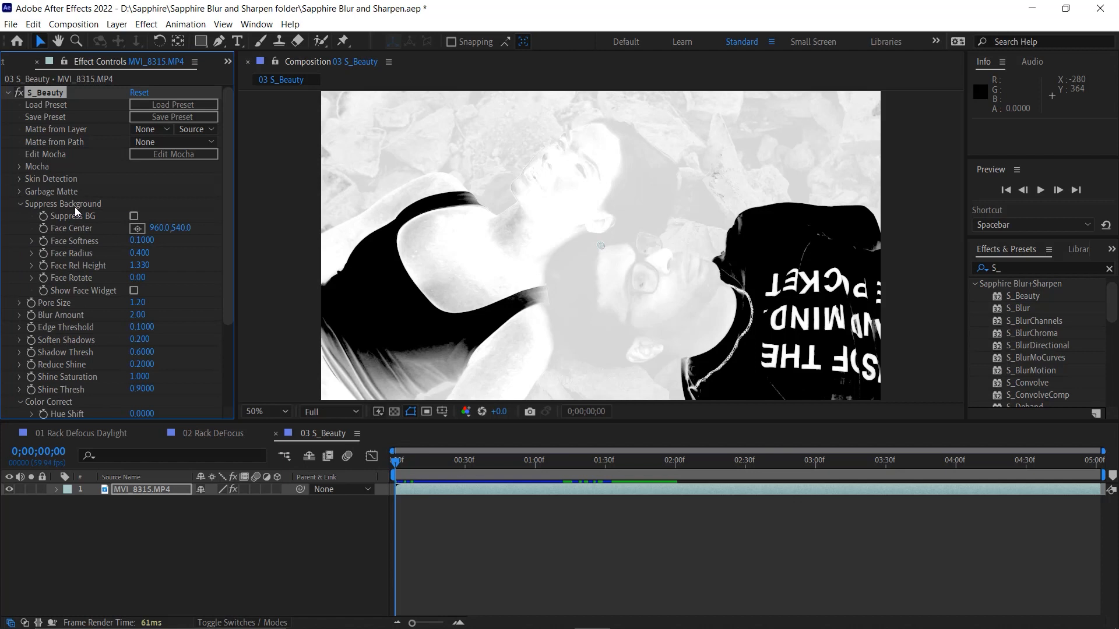
pyautogui.click(135, 290)
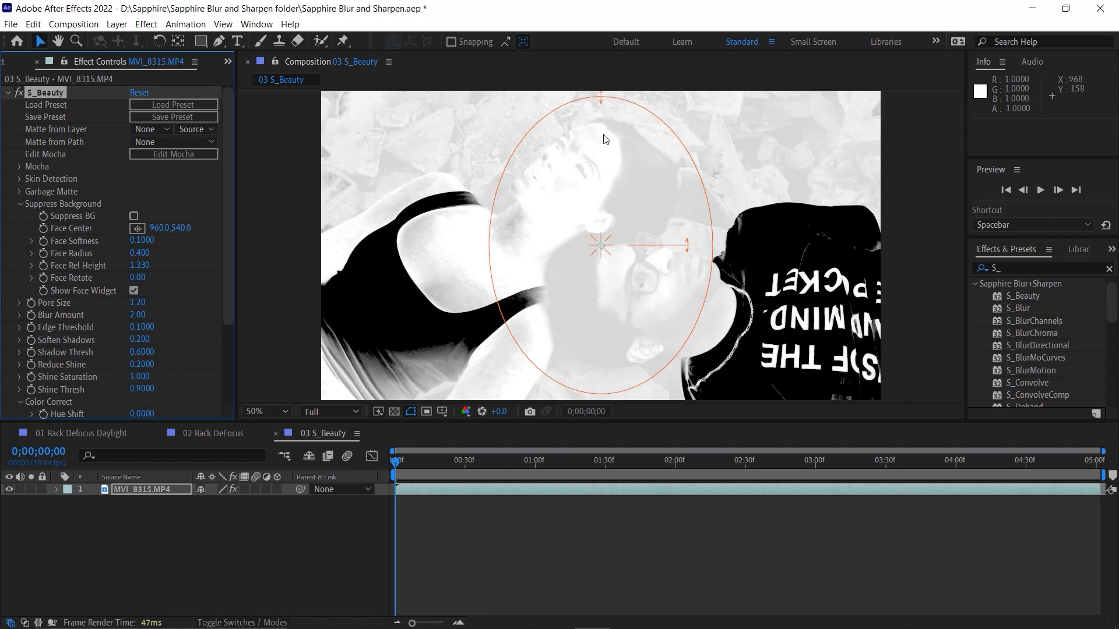
pyautogui.moveTo(148, 253); pyautogui.dragTo(150, 258)
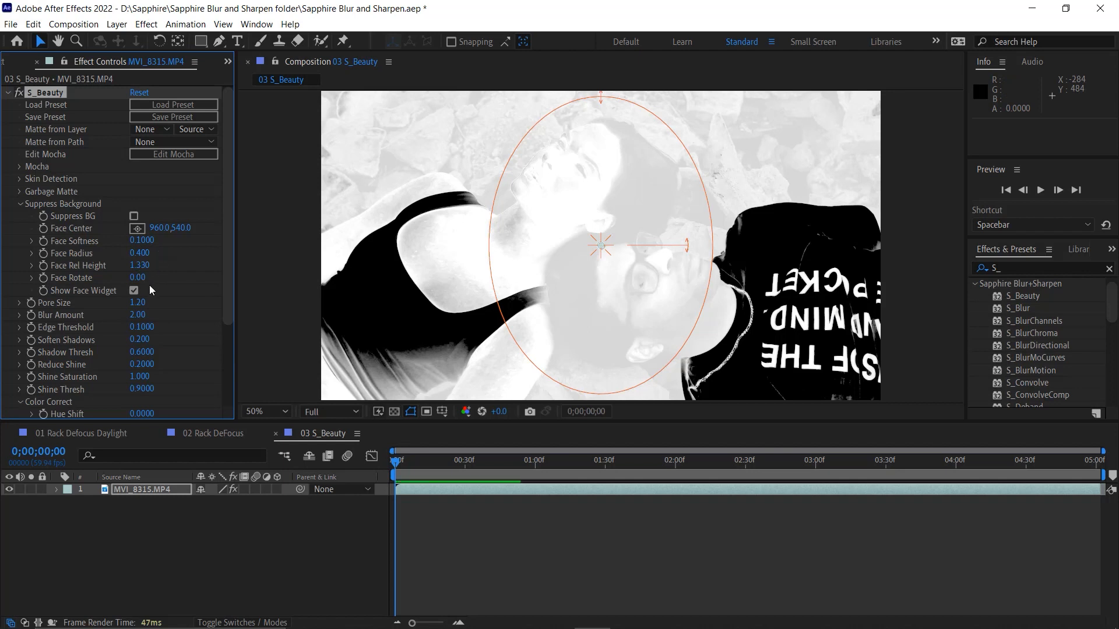
pyautogui.click(135, 291)
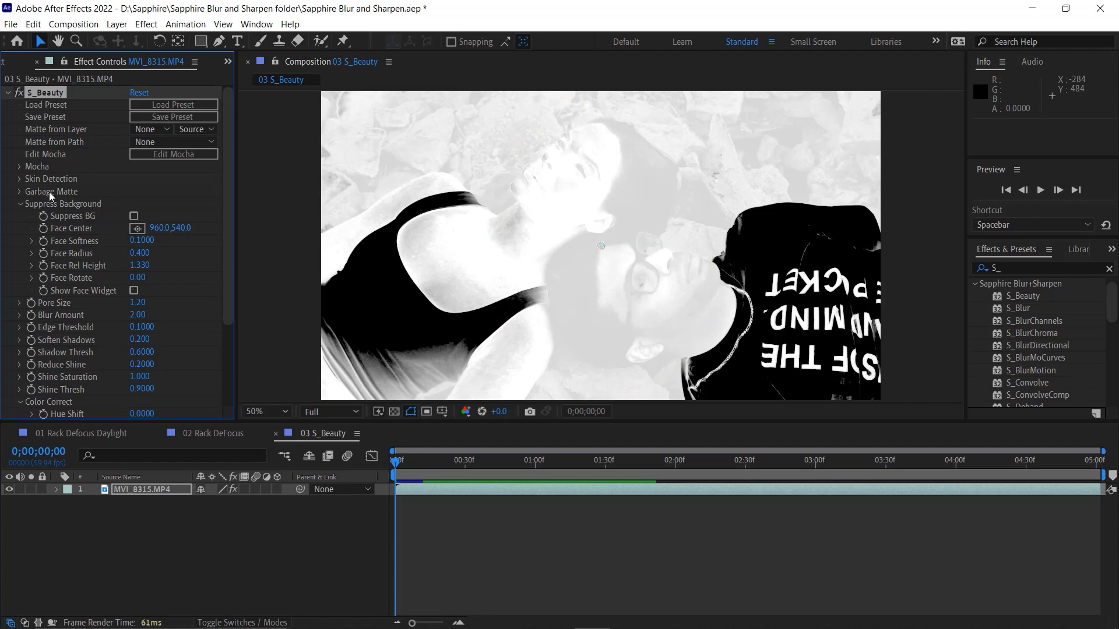
pyautogui.click(20, 204)
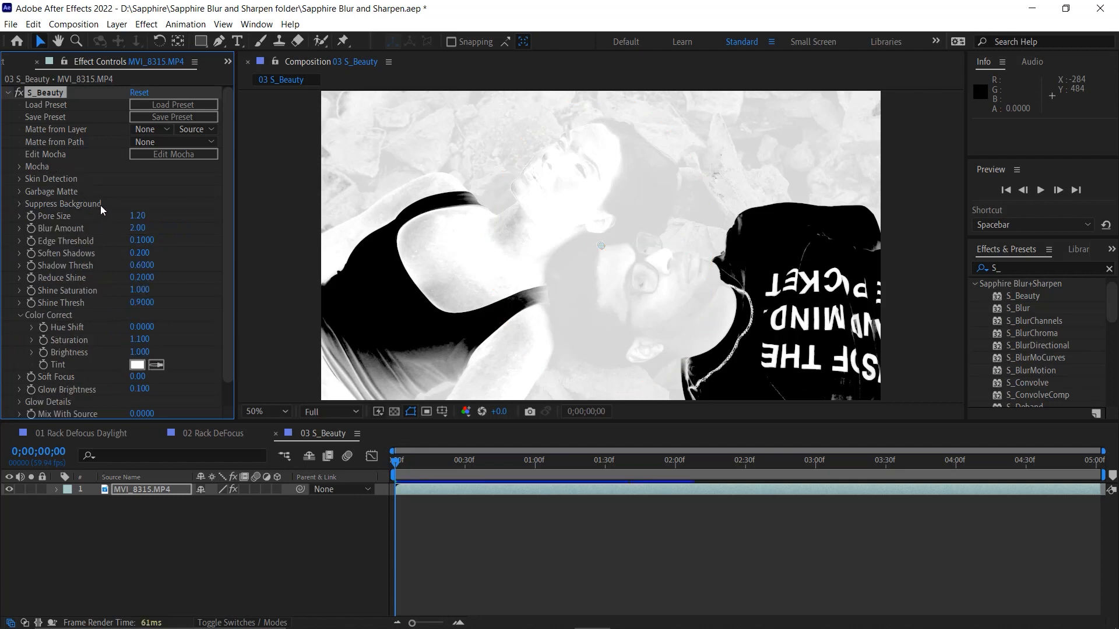
# Set the Skin Detection display of S_Beauty back to Final and collapse the group.
pyautogui.click(19, 178)
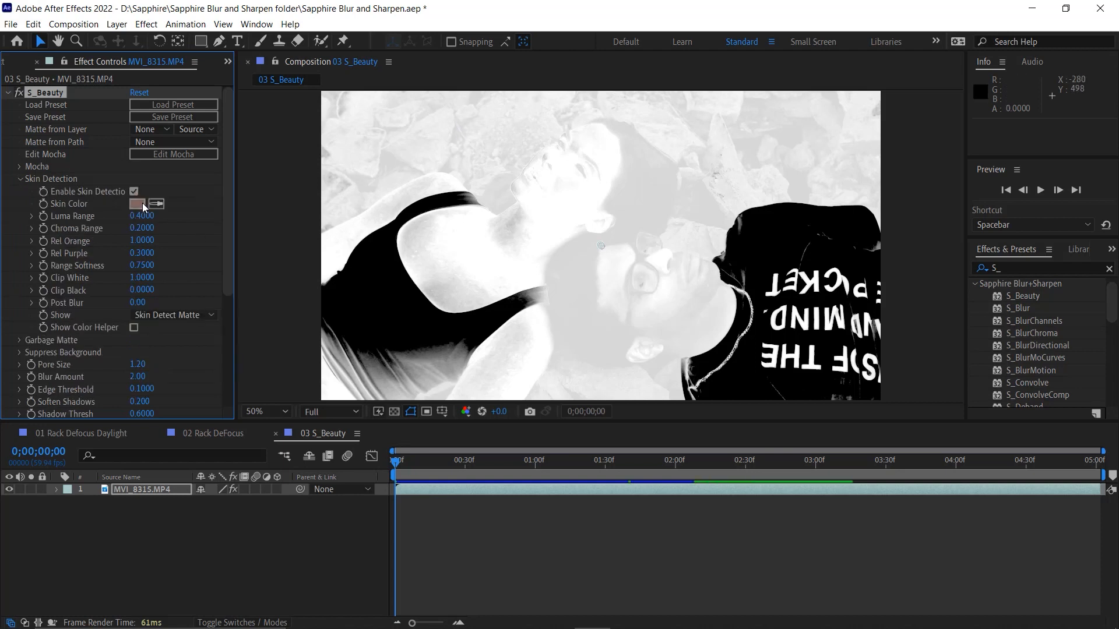
pyautogui.click(179, 316)
pyautogui.click(193, 327)
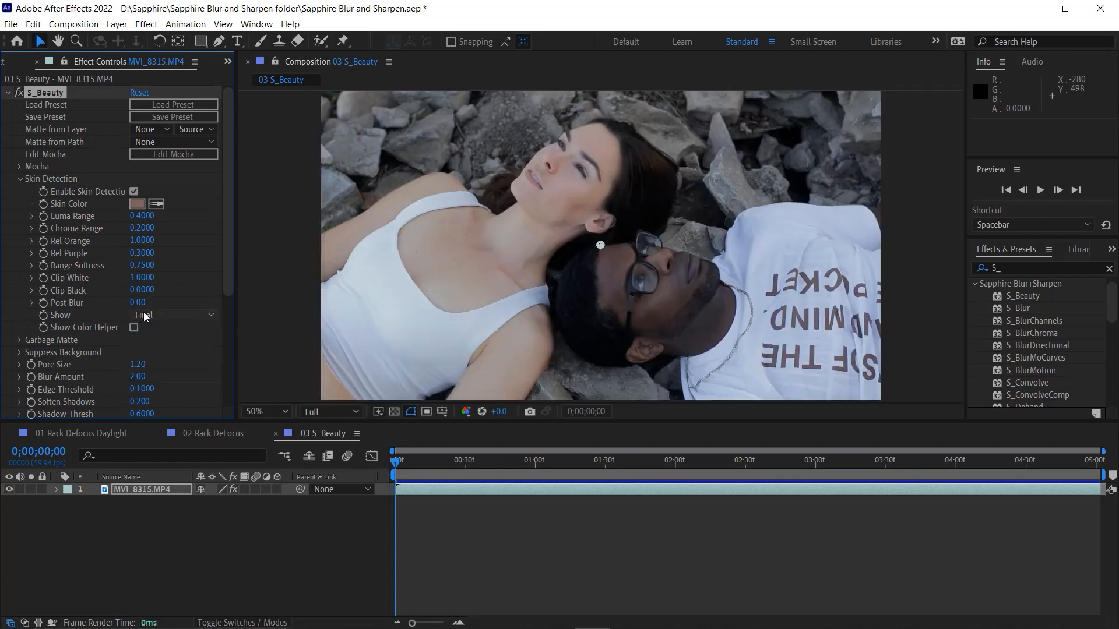
pyautogui.click(19, 179)
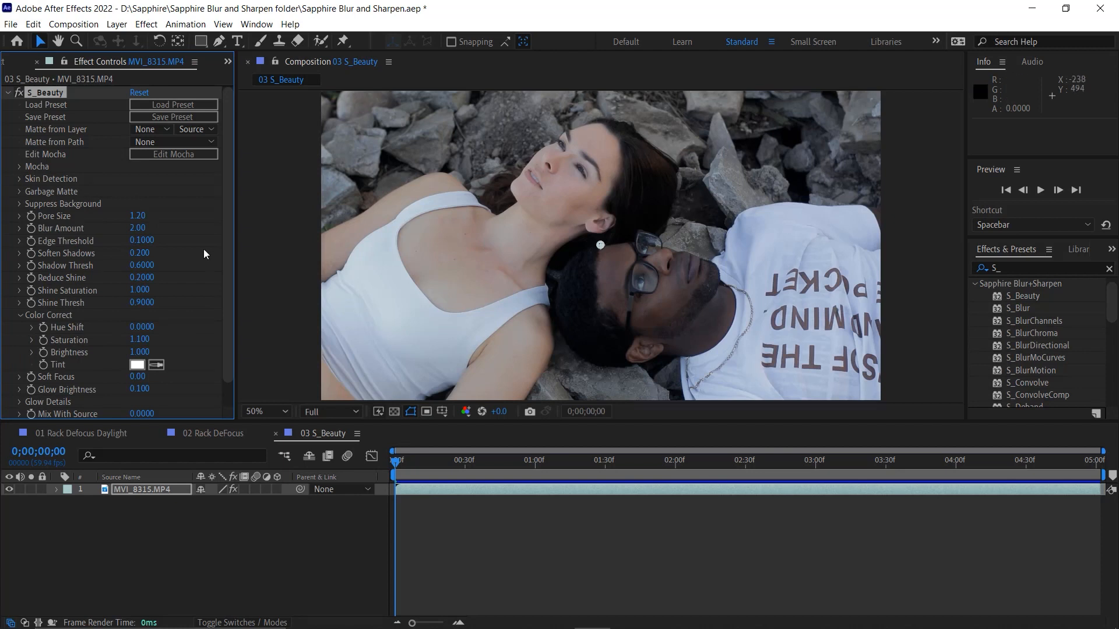
# Try a different Pore Size on S_Beauty, undo it, and set Soften Shadows to 0.300.
pyautogui.moveTo(142, 218); pyautogui.dragTo(170, 217)
pyautogui.hotkey('ctrl', 'z')
pyautogui.moveTo(139, 253); pyautogui.dragTo(162, 258)
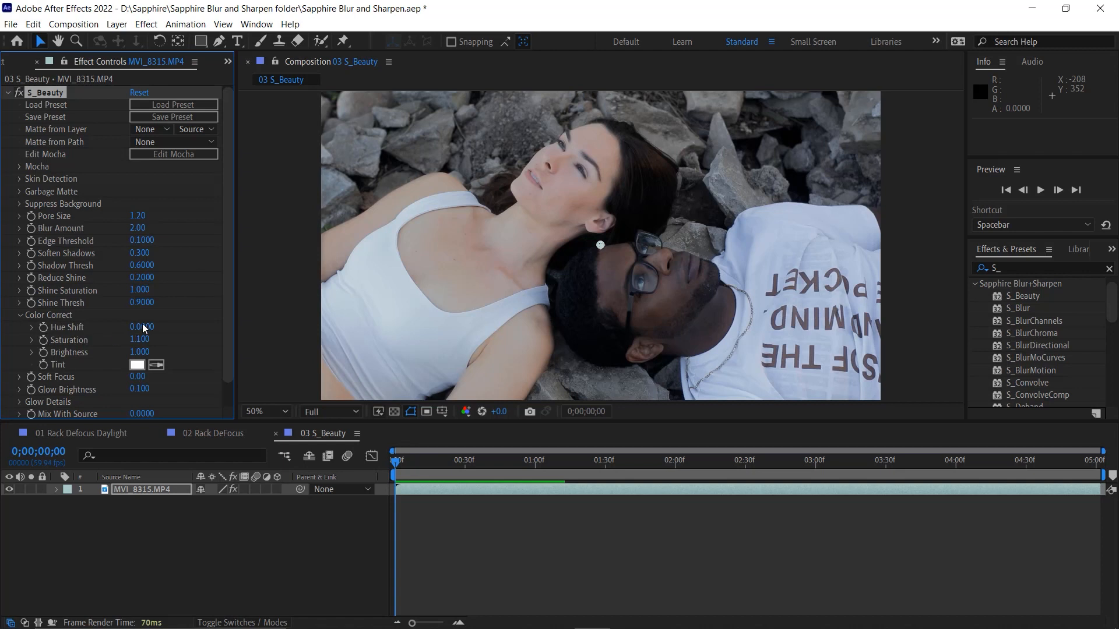
# Try out Hue Shift, set S_Beauty's Color Correct Brightness to 1.100 and raise Mix With Source to 0.3300.
pyautogui.moveTo(142, 328); pyautogui.dragTo(214, 324)
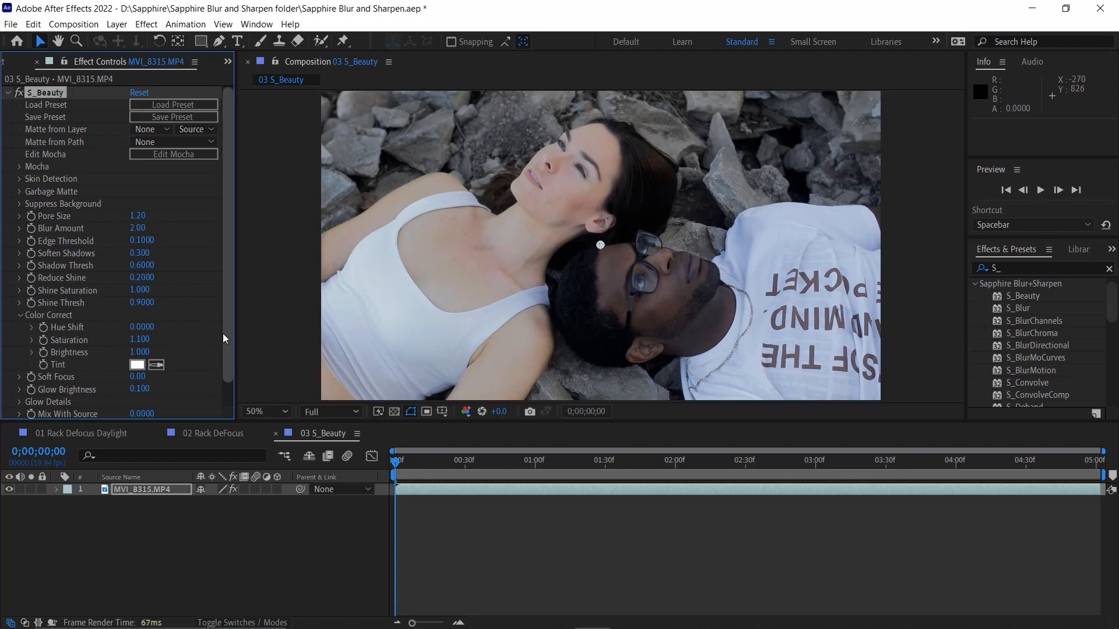
pyautogui.moveTo(144, 354)
pyautogui.mouseDown()
pyautogui.moveTo(165, 355)
pyautogui.moveTo(154, 357)
pyautogui.mouseUp()
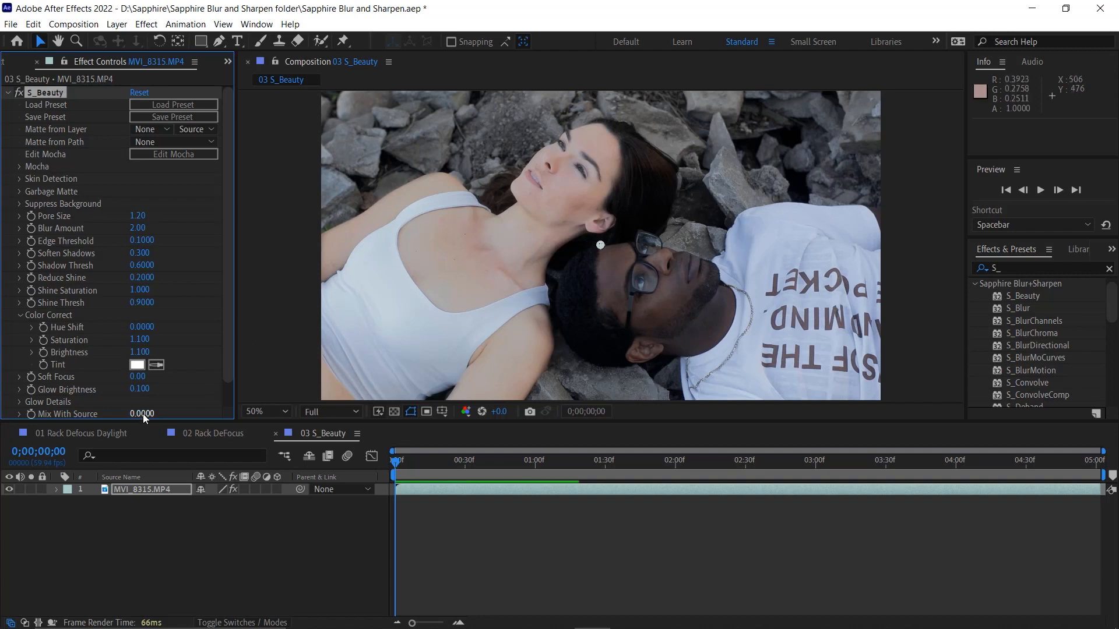
pyautogui.moveTo(149, 418); pyautogui.dragTo(124, 409)
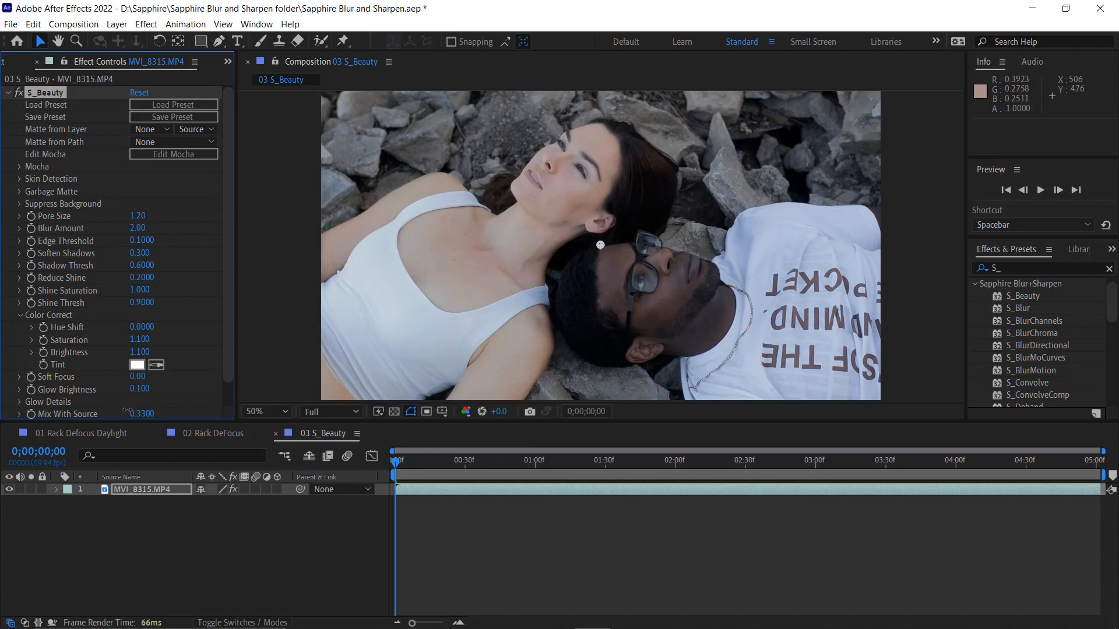
# Open the 04 Deband Grad 8 Bit composition and show the effect settings of its Color layer.
pyautogui.click(14, 65)
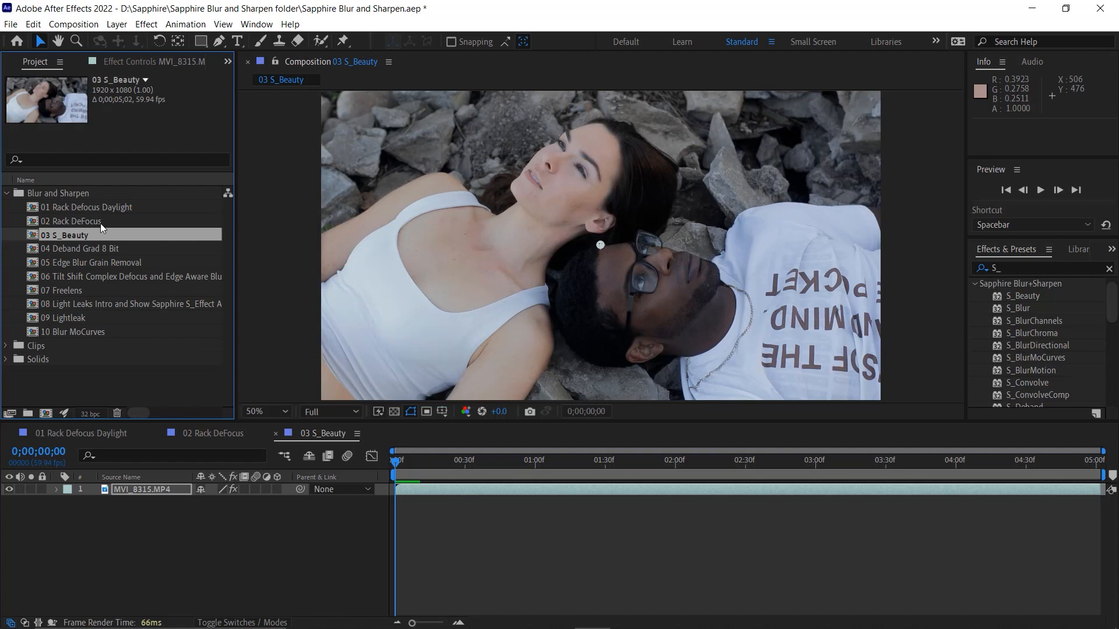
pyautogui.click(33, 250)
pyautogui.doubleClick(33, 250)
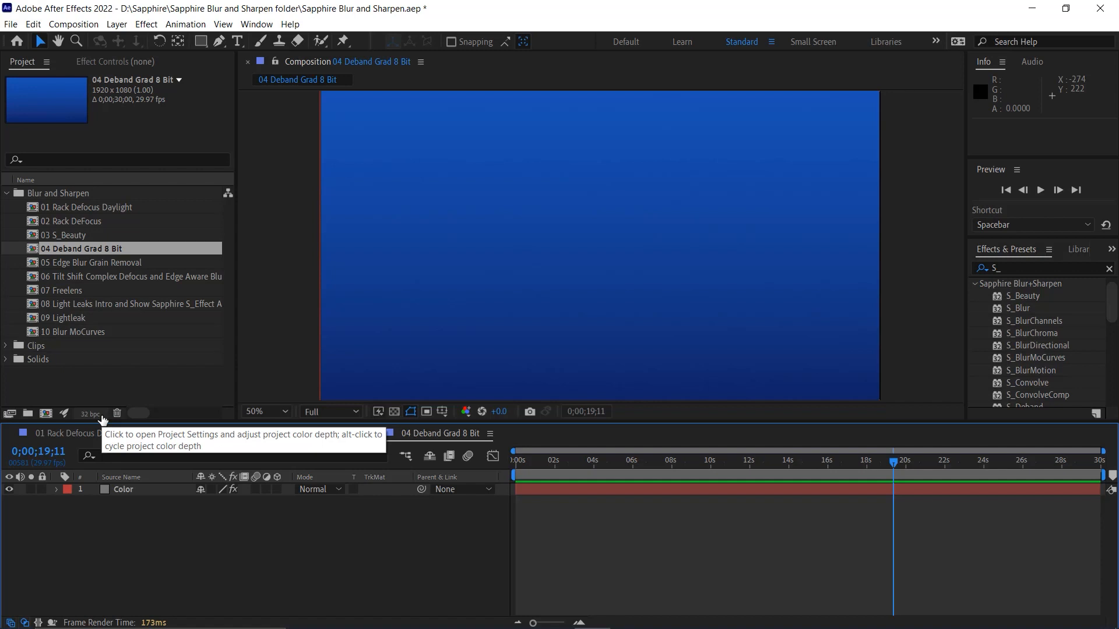
pyautogui.click(128, 492)
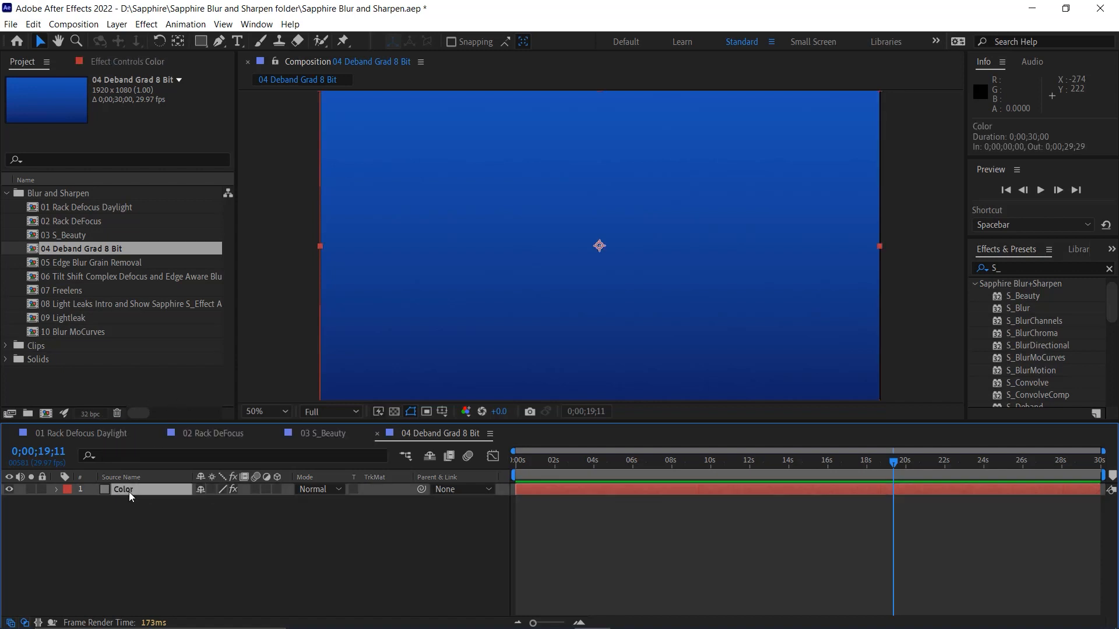
pyautogui.click(141, 64)
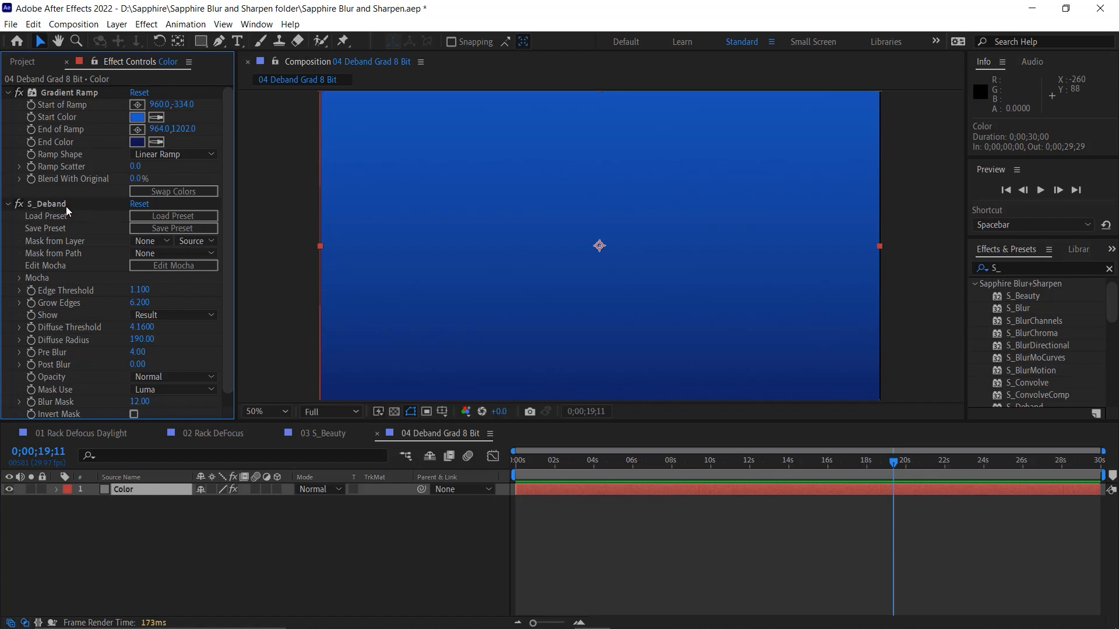
# Collapse the S_Deband effect and switch the project color depth to 8 bpc.
pyautogui.click(8, 204)
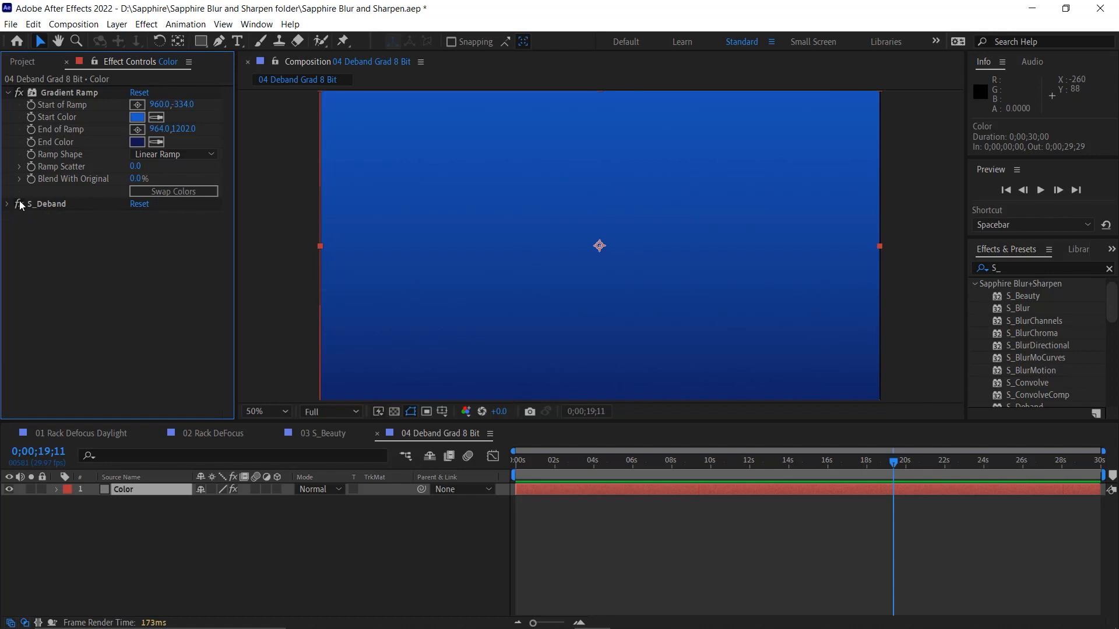
pyautogui.click(23, 61)
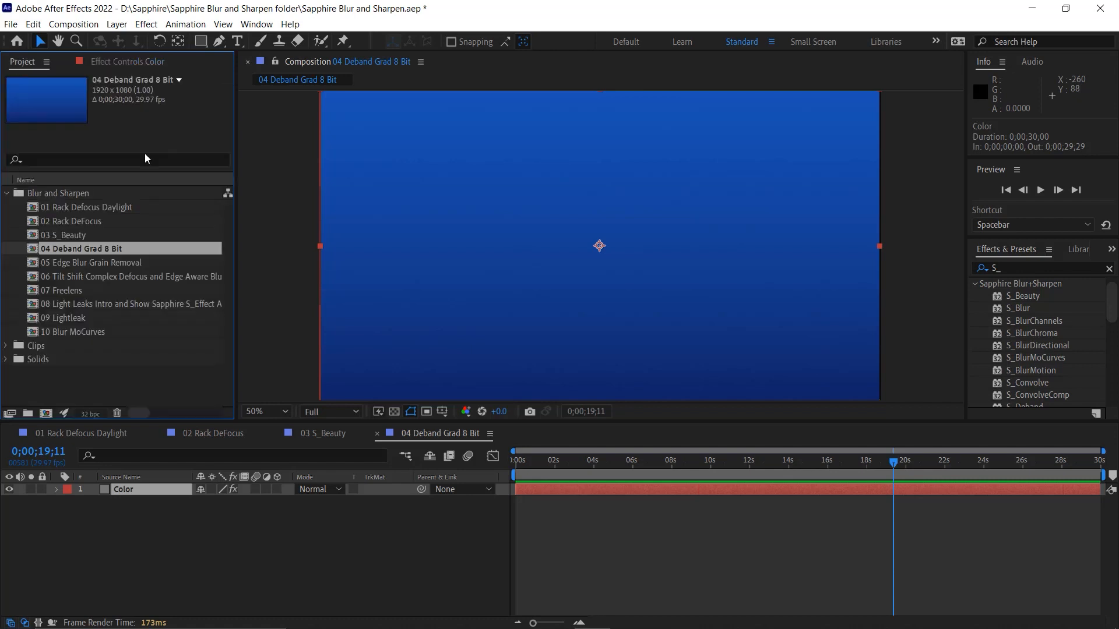
pyautogui.keyDown('alt'); pyautogui.click(91, 415); pyautogui.keyUp('alt')
# Return to the Color layer's effect settings, turn S_Deband on and expand its parameters.
pyautogui.click(122, 58)
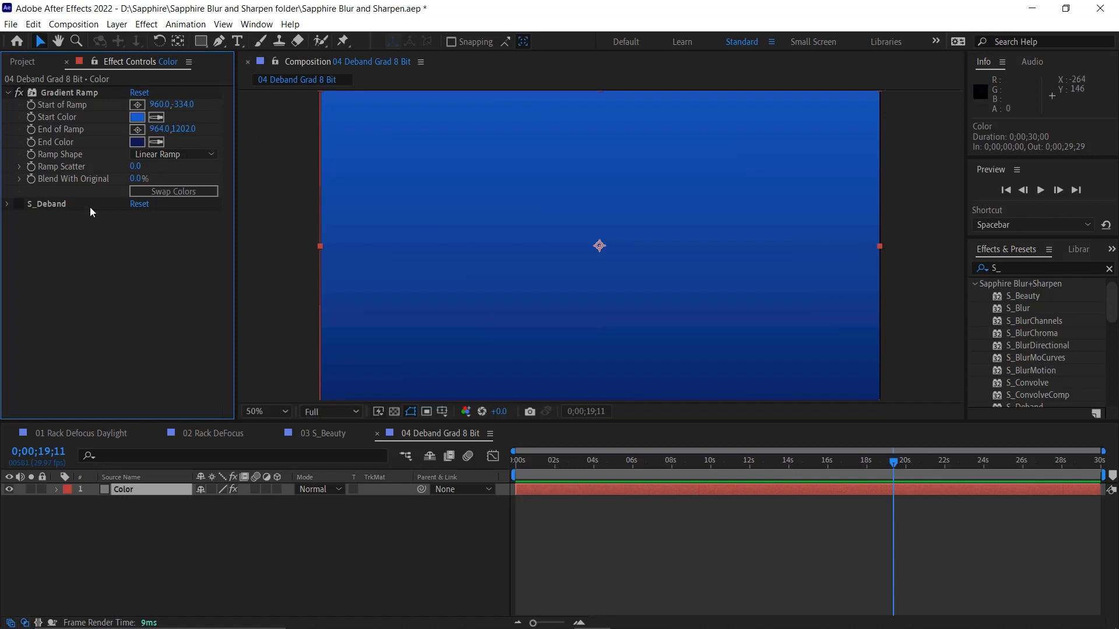
pyautogui.click(21, 204)
pyautogui.click(8, 204)
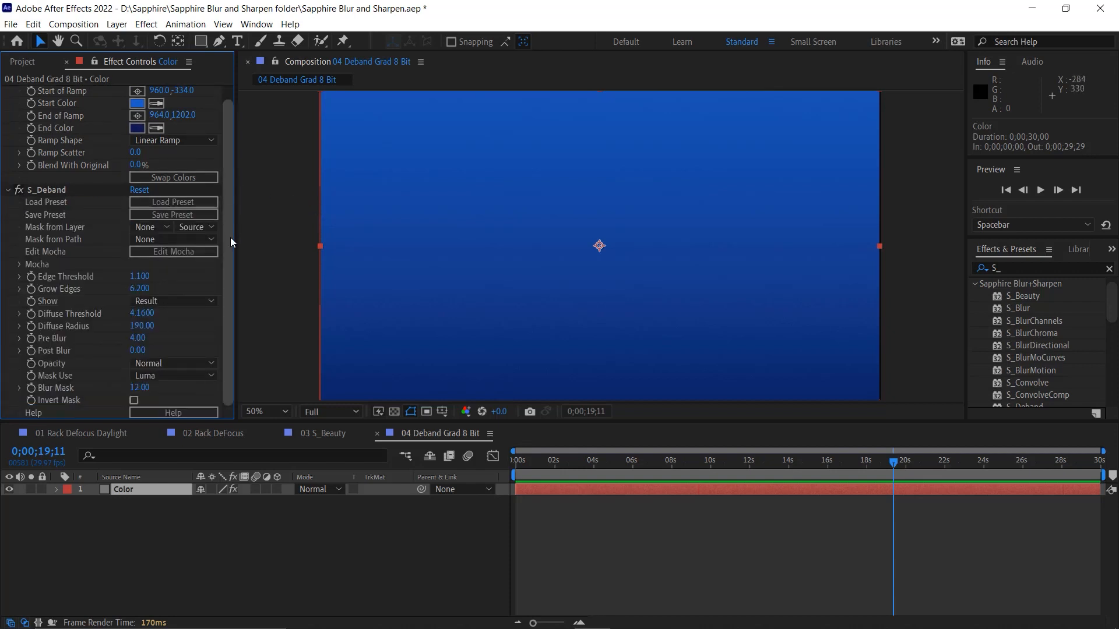
# Try S_Deband with Edge Threshold at 0.400 and Grow Edges at 16.400, and undo the last two changes.
pyautogui.moveTo(145, 283); pyautogui.dragTo(179, 286)
pyautogui.moveTo(78, 280)
pyautogui.mouseDown()
pyautogui.moveTo(171, 278)
pyautogui.moveTo(98, 281)
pyautogui.mouseUp()
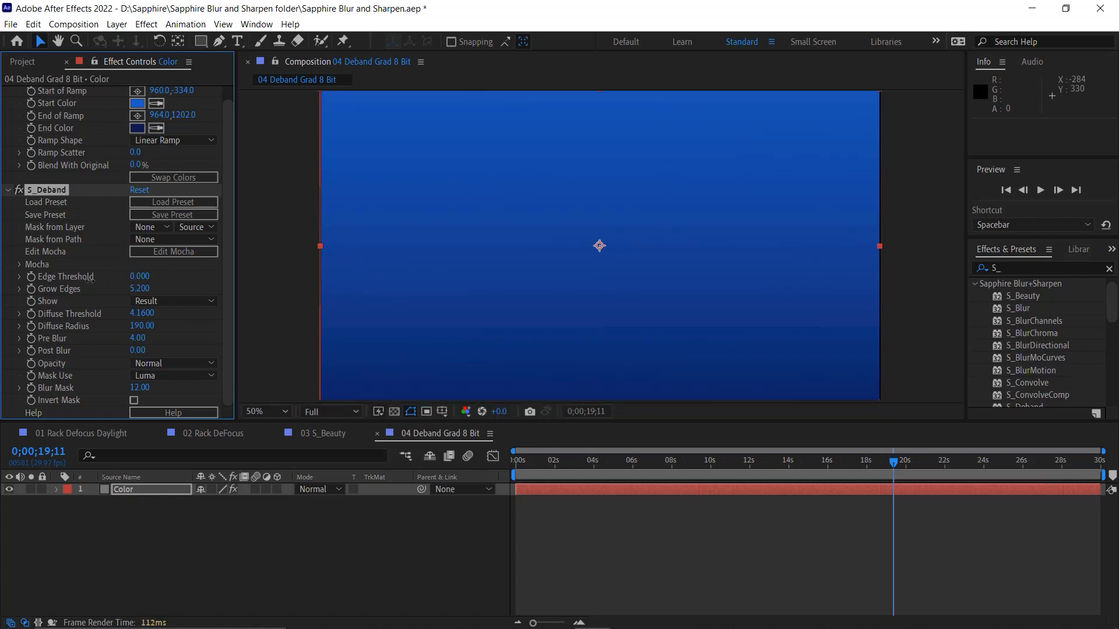
pyautogui.moveTo(143, 289); pyautogui.dragTo(180, 285)
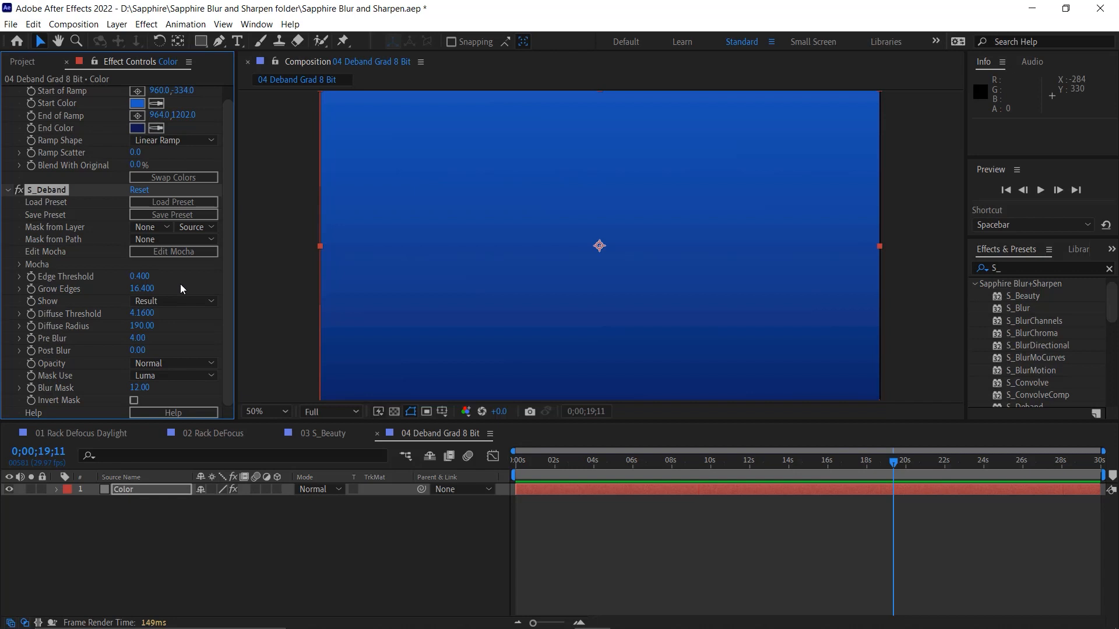
pyautogui.hotkey('ctrl', 'z')
pyautogui.hotkey('ctrl', 'z')
# Show S_Deband's edges and set Edge Threshold to 1.100 and Grow Edges to 7.700.
pyautogui.click(181, 301)
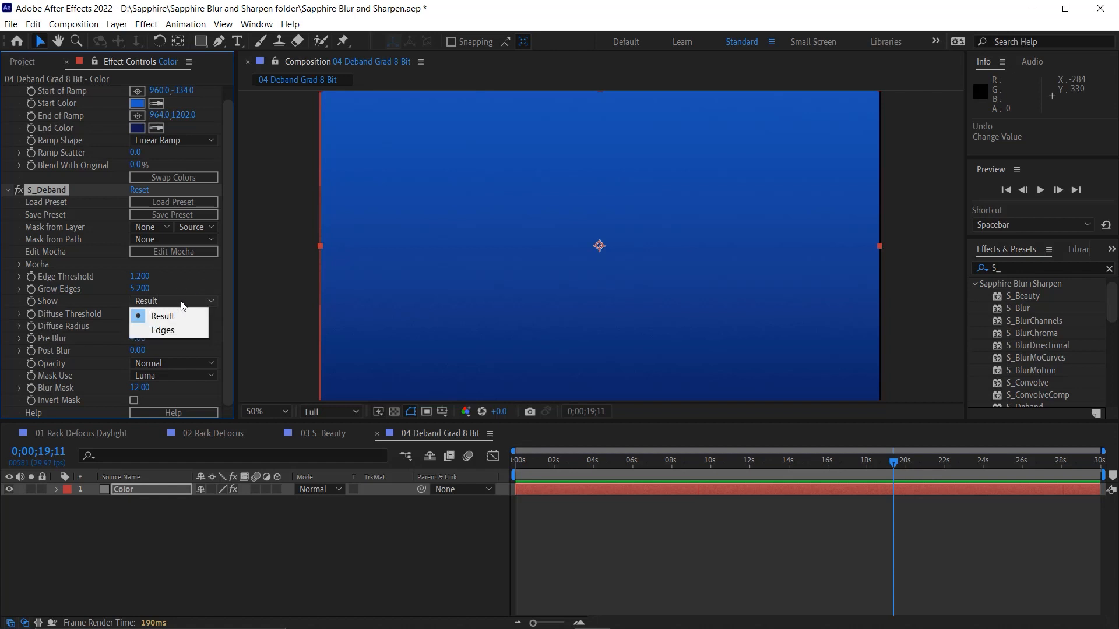
pyautogui.click(184, 332)
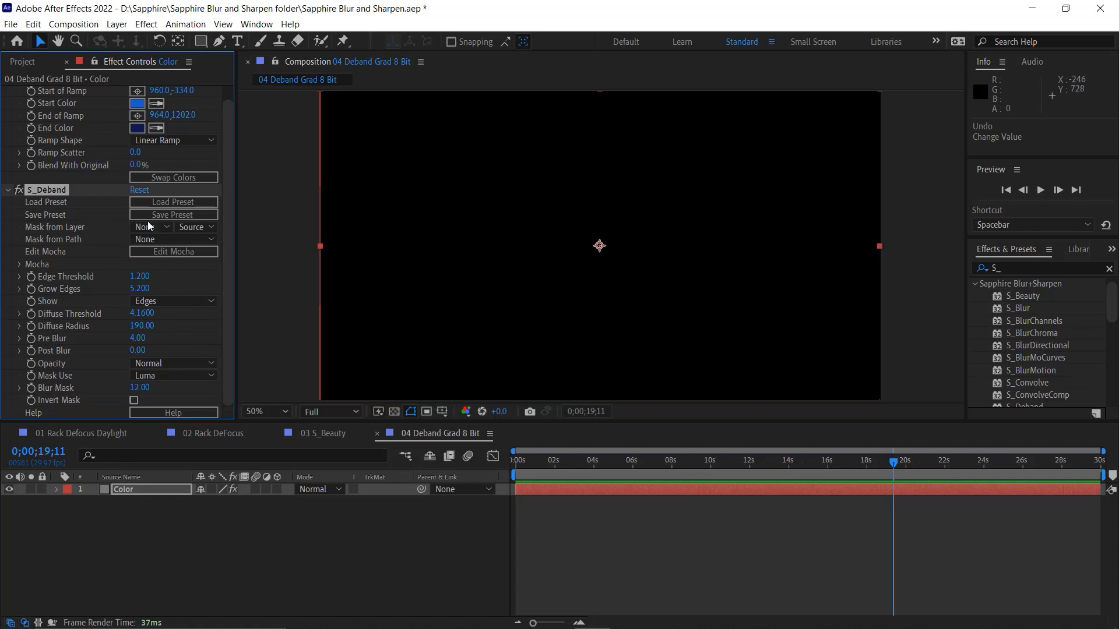
pyautogui.moveTo(139, 276); pyautogui.dragTo(187, 280)
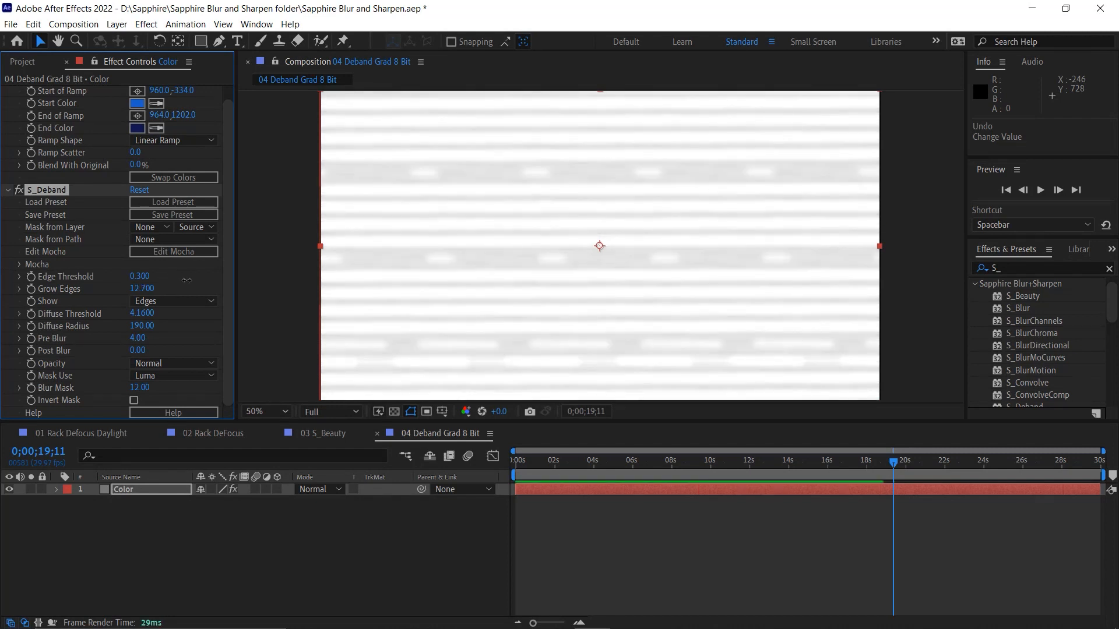
pyautogui.moveTo(141, 277); pyautogui.dragTo(106, 293)
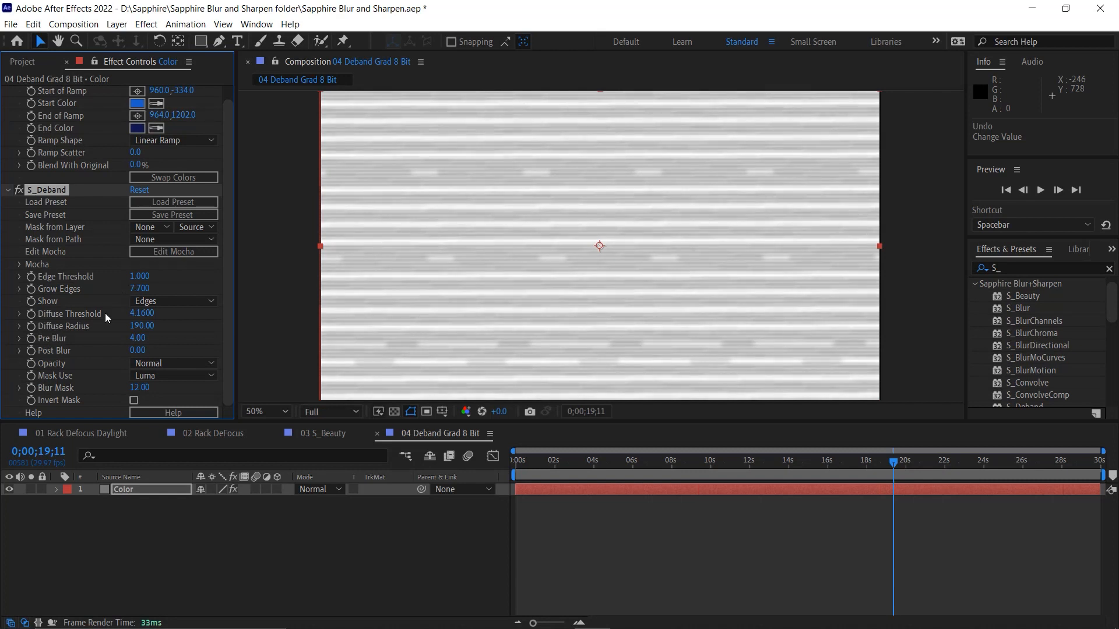
pyautogui.moveTo(140, 276); pyautogui.dragTo(141, 278)
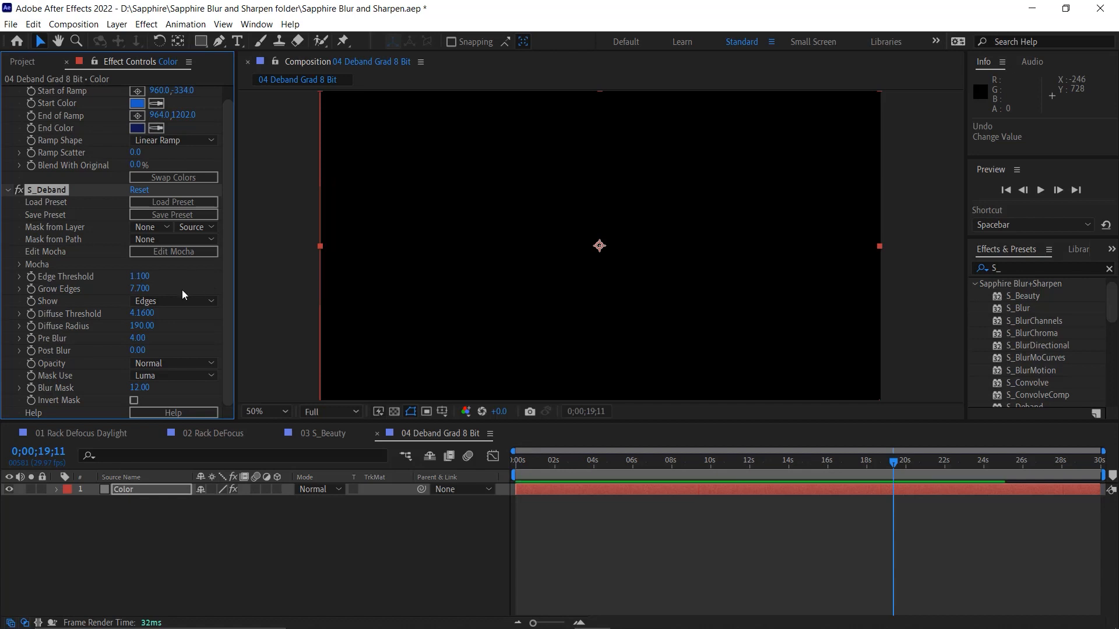
# Set S_Deband's Show option back to Result and try adjusting Diffuse Radius.
pyautogui.click(167, 306)
pyautogui.click(176, 320)
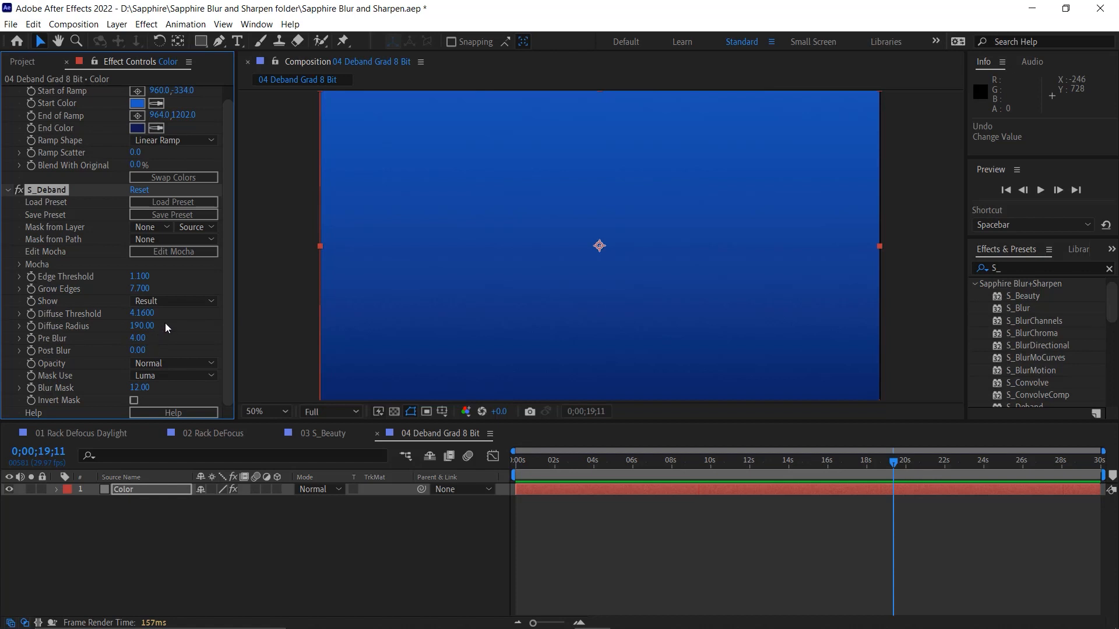
pyautogui.moveTo(153, 325)
pyautogui.mouseDown()
pyautogui.moveTo(41, 330)
pyautogui.moveTo(150, 324)
pyautogui.moveTo(137, 324)
pyautogui.mouseUp()
# Open the 05 Edge Blur Grain Removal composition, show the surfers clip's effect settings and select S_EdgeAwareBlur.
pyautogui.click(31, 59)
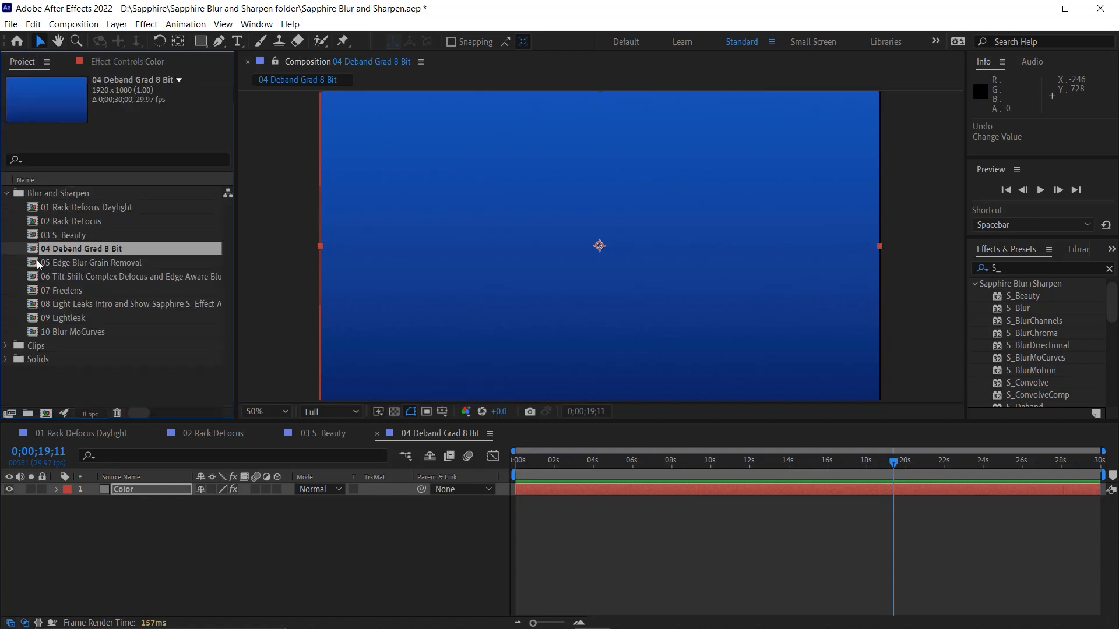
pyautogui.doubleClick(34, 263)
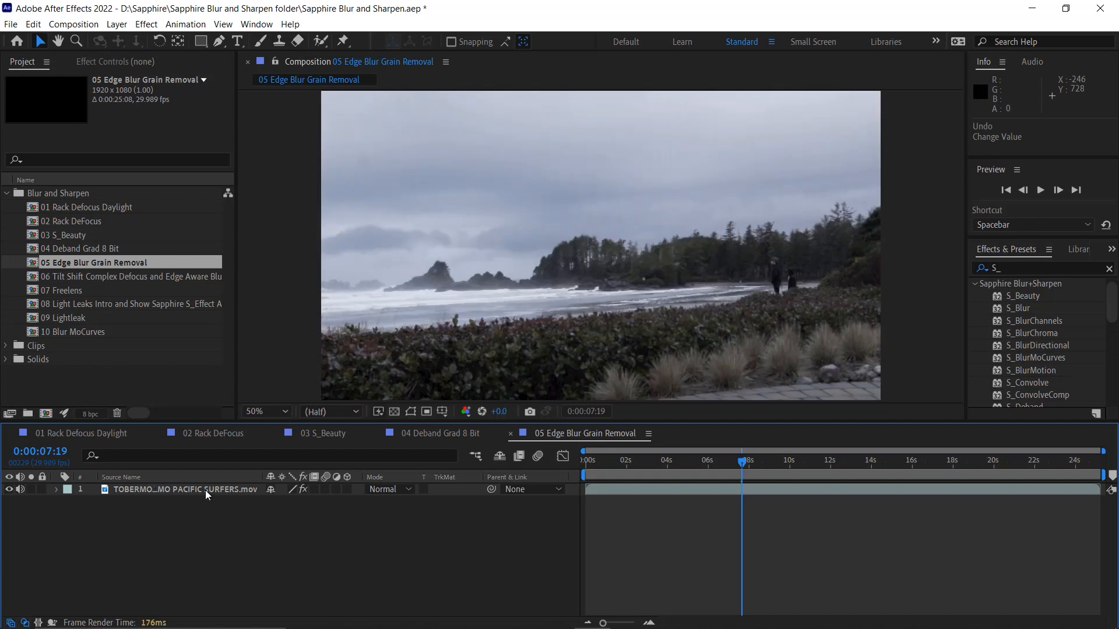
pyautogui.click(202, 488)
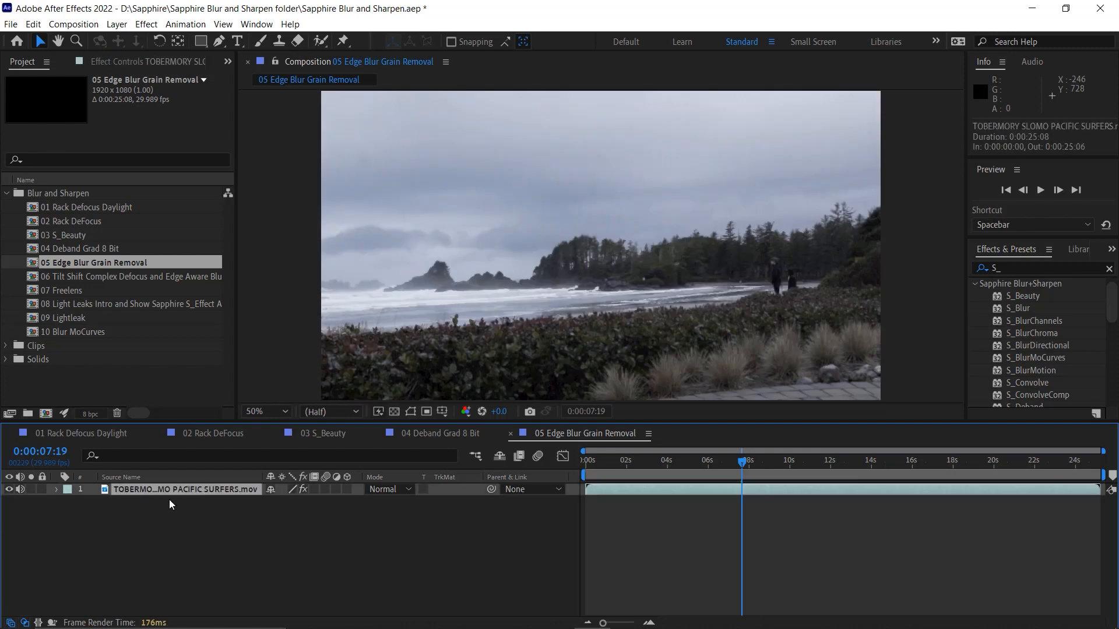
pyautogui.click(139, 59)
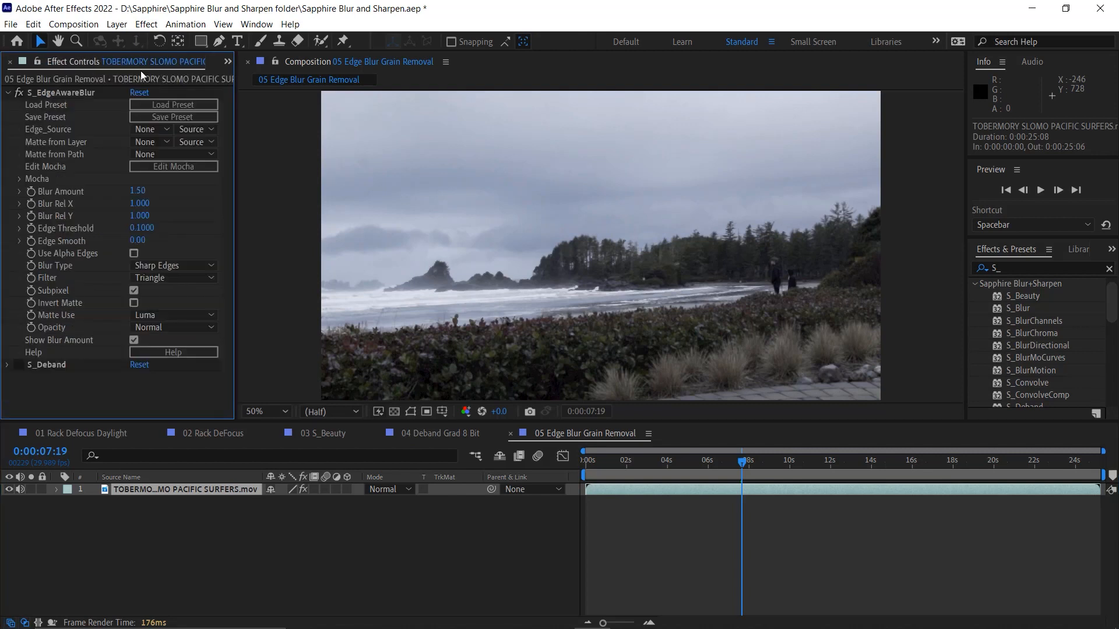
pyautogui.click(89, 92)
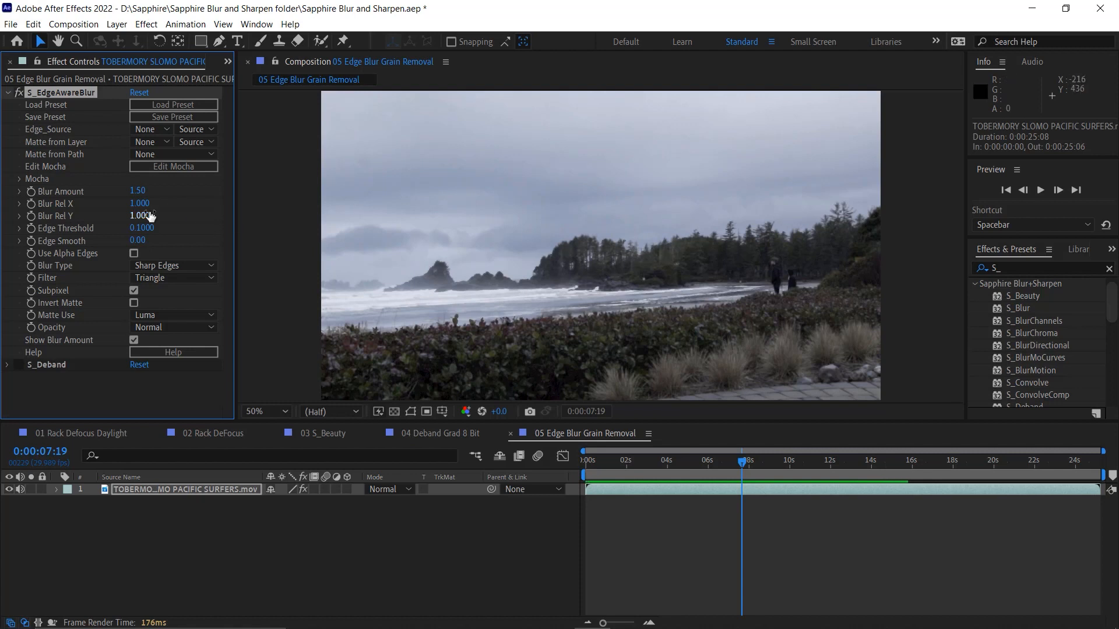
# Turn S_EdgeAwareBlur off, play the surfers clip from the start to examine the grain, and turn the effect back on.
pyautogui.click(19, 93)
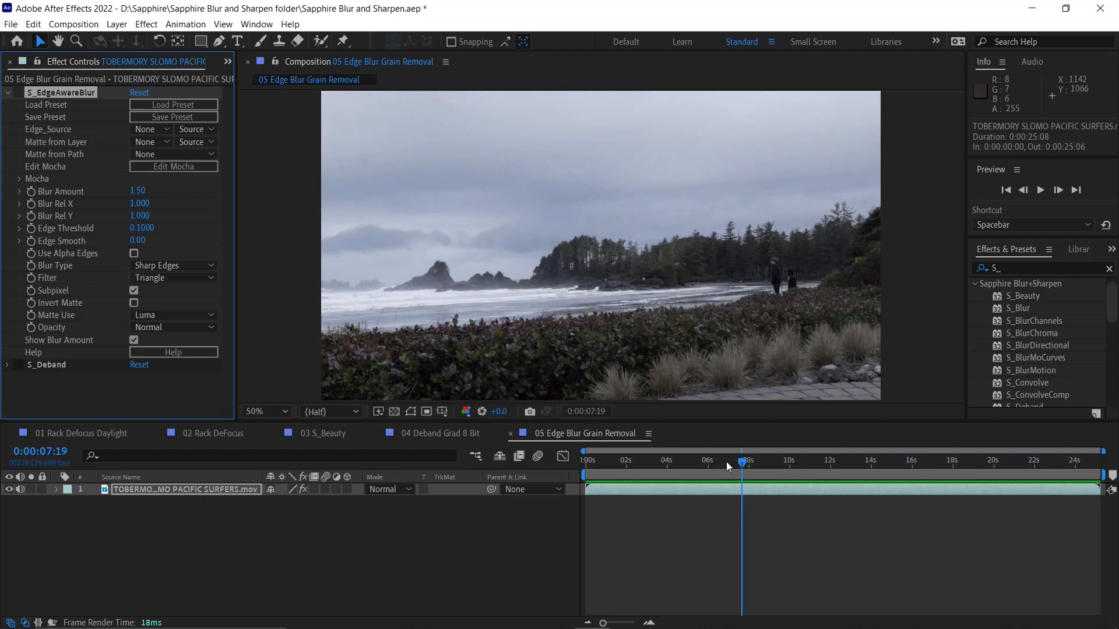
pyautogui.moveTo(727, 462); pyautogui.dragTo(553, 470)
pyautogui.press('space')
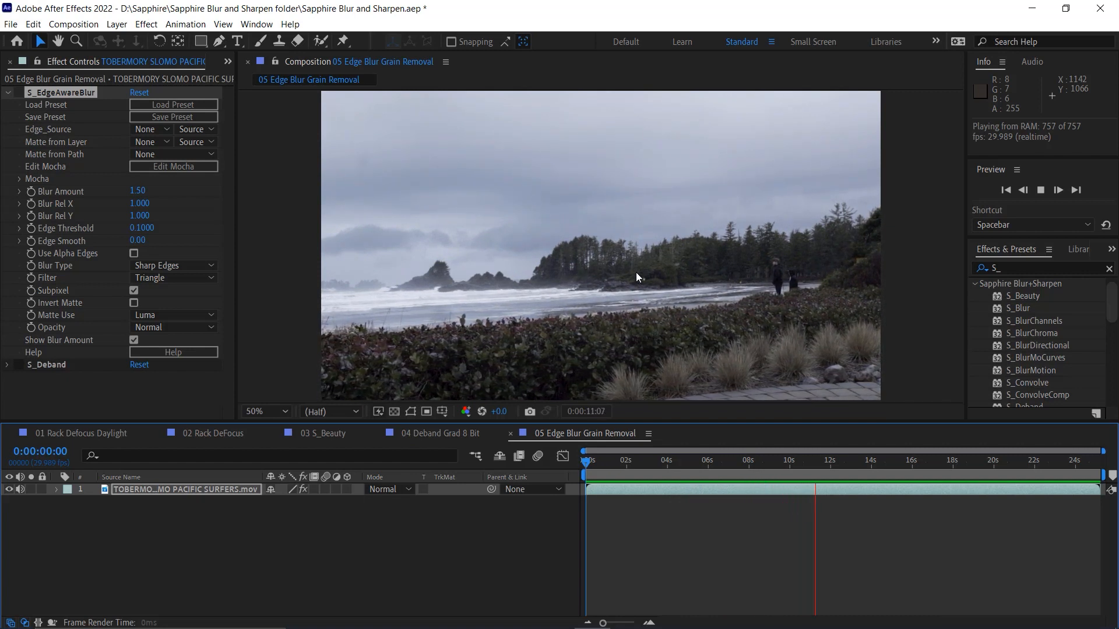
pyautogui.press('space')
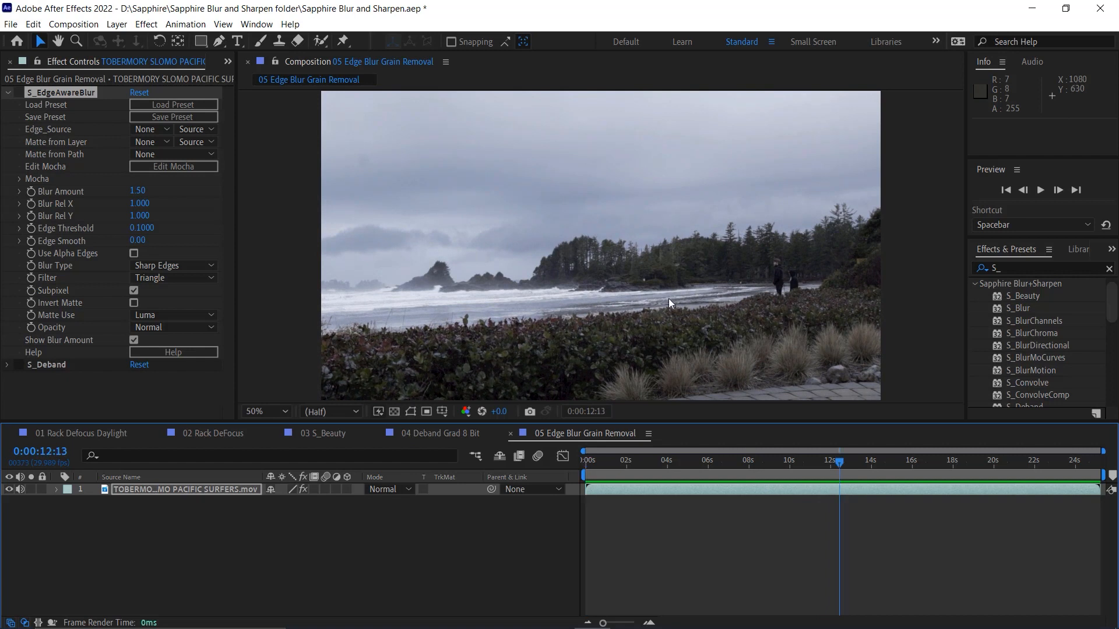
pyautogui.moveTo(794, 461); pyautogui.dragTo(558, 487)
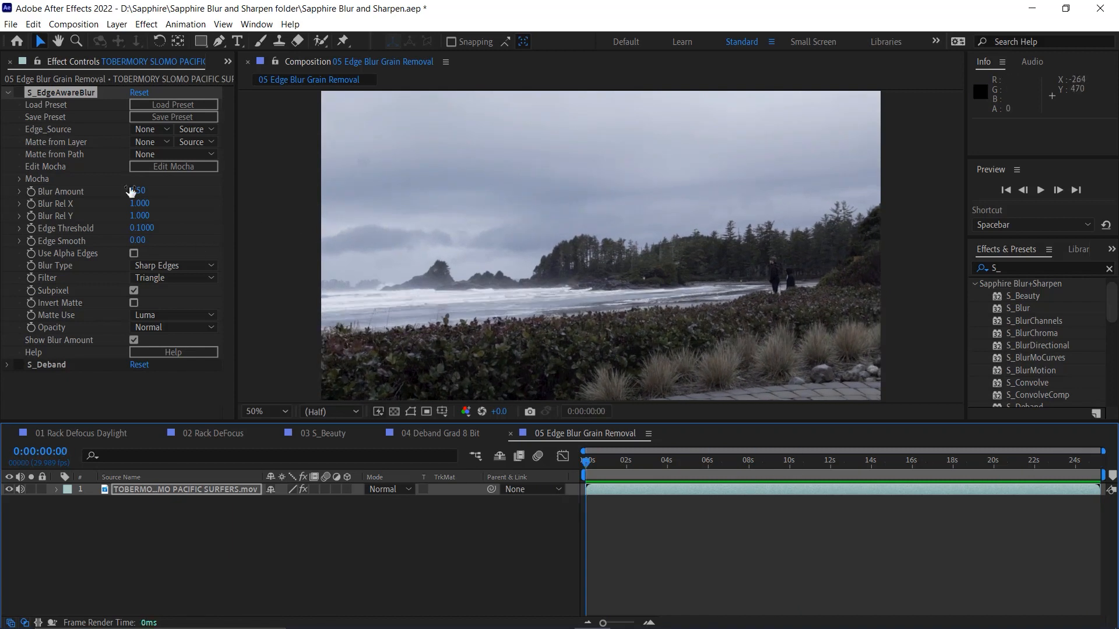
pyautogui.click(20, 92)
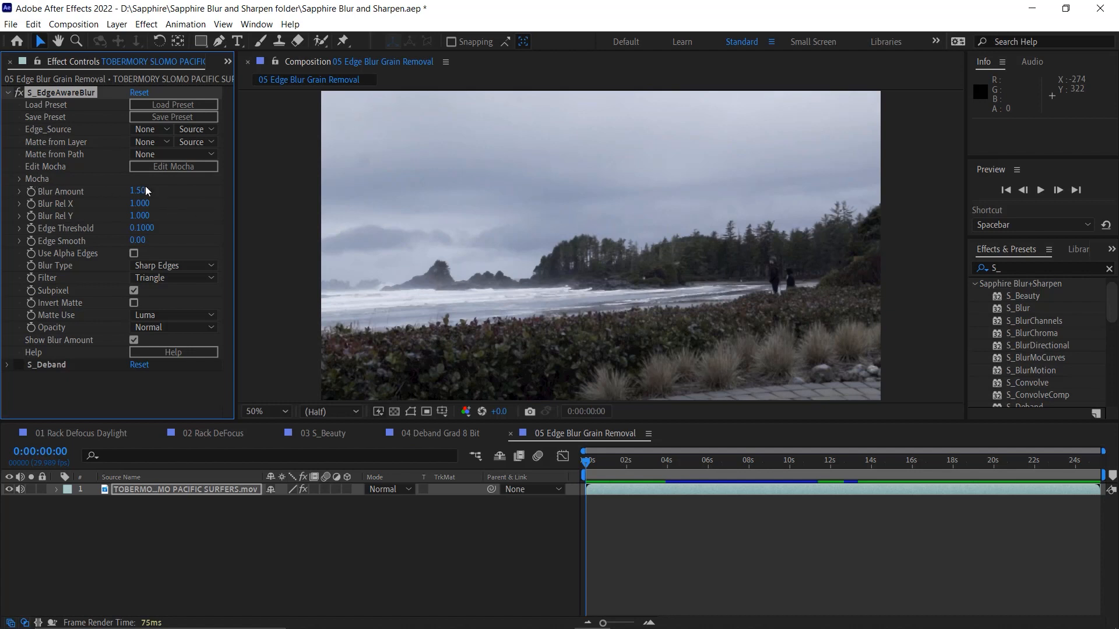
# Try S_EdgeAwareBlur with Blur Amount at 10.00, then with Blur Amount at 38.50 and Edge Threshold at 0.4800, and revert the changes.
pyautogui.moveTo(144, 193); pyautogui.dragTo(104, 184)
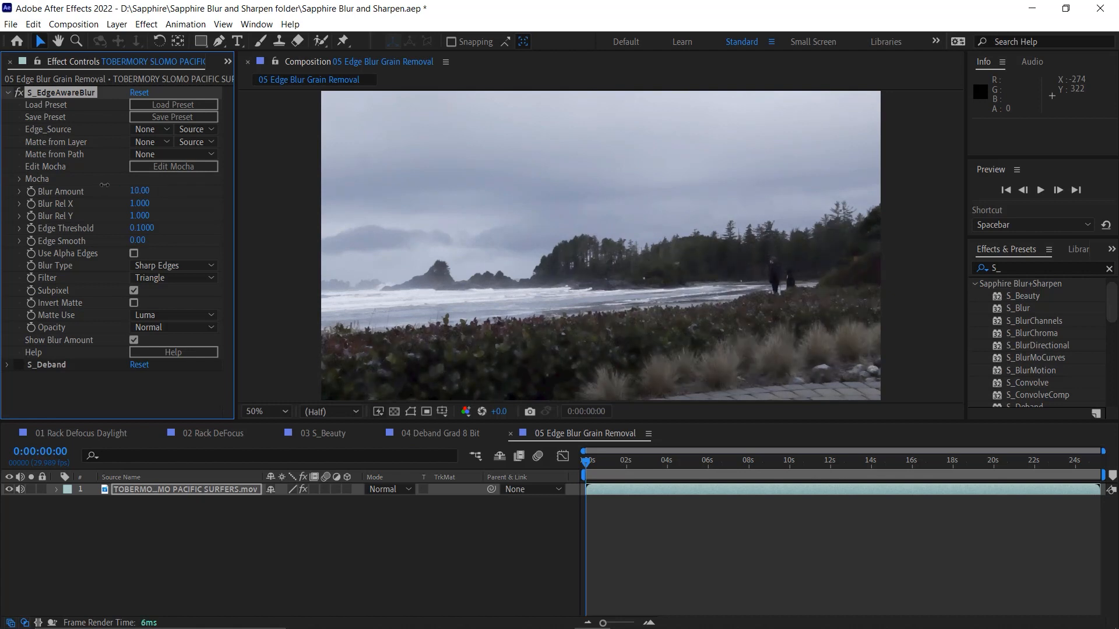
pyautogui.hotkey('ctrl', 'z')
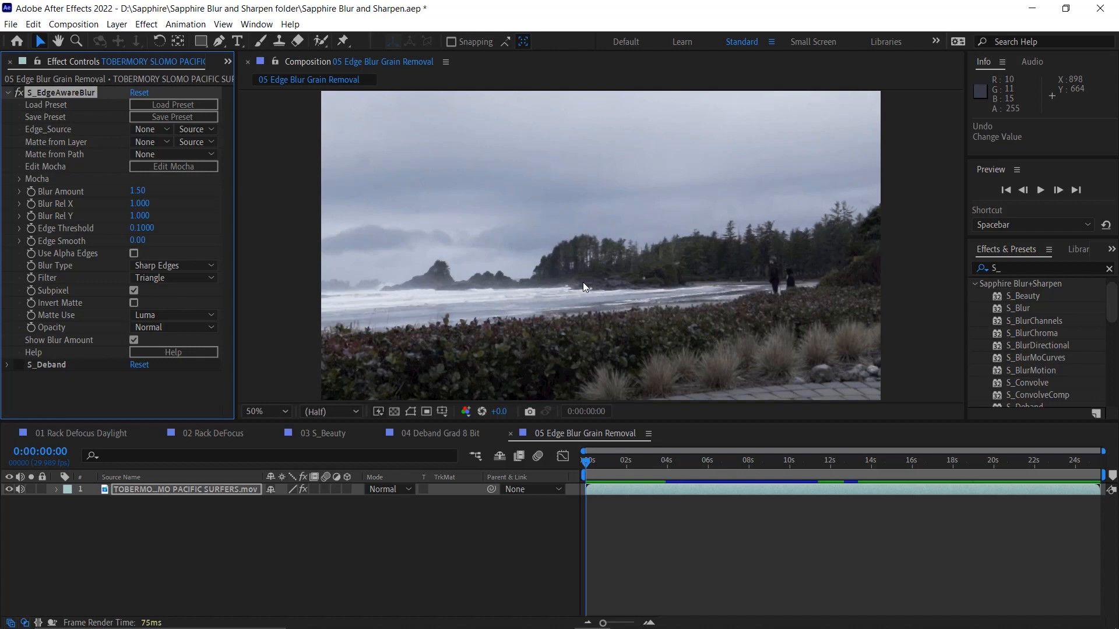
pyautogui.moveTo(134, 229); pyautogui.dragTo(166, 231)
pyautogui.moveTo(138, 195); pyautogui.dragTo(160, 196)
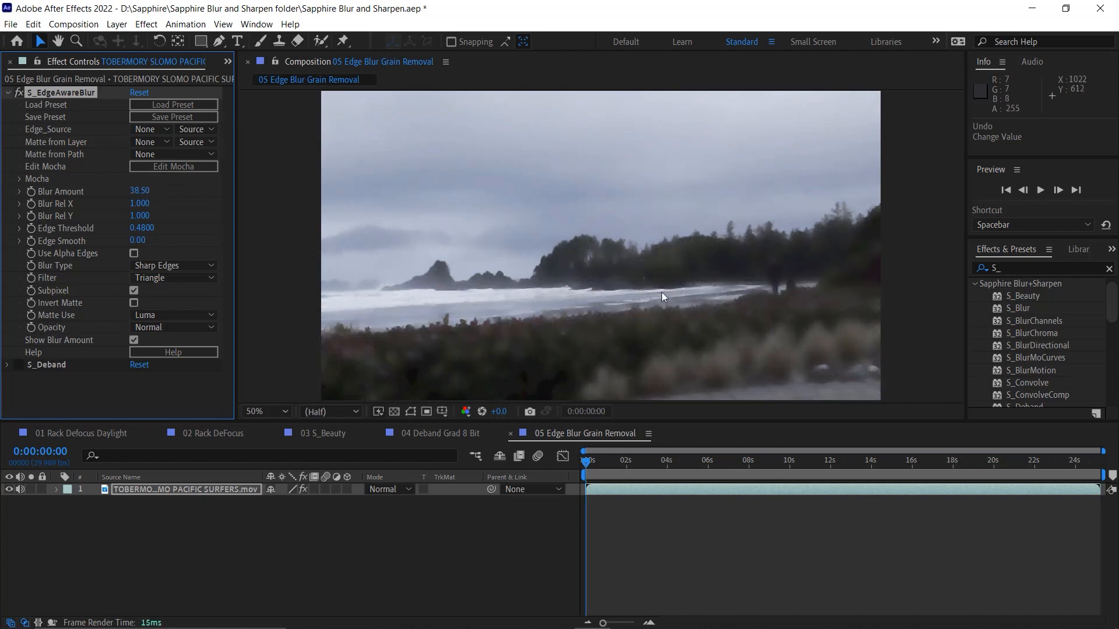
pyautogui.moveTo(141, 229); pyautogui.dragTo(109, 232)
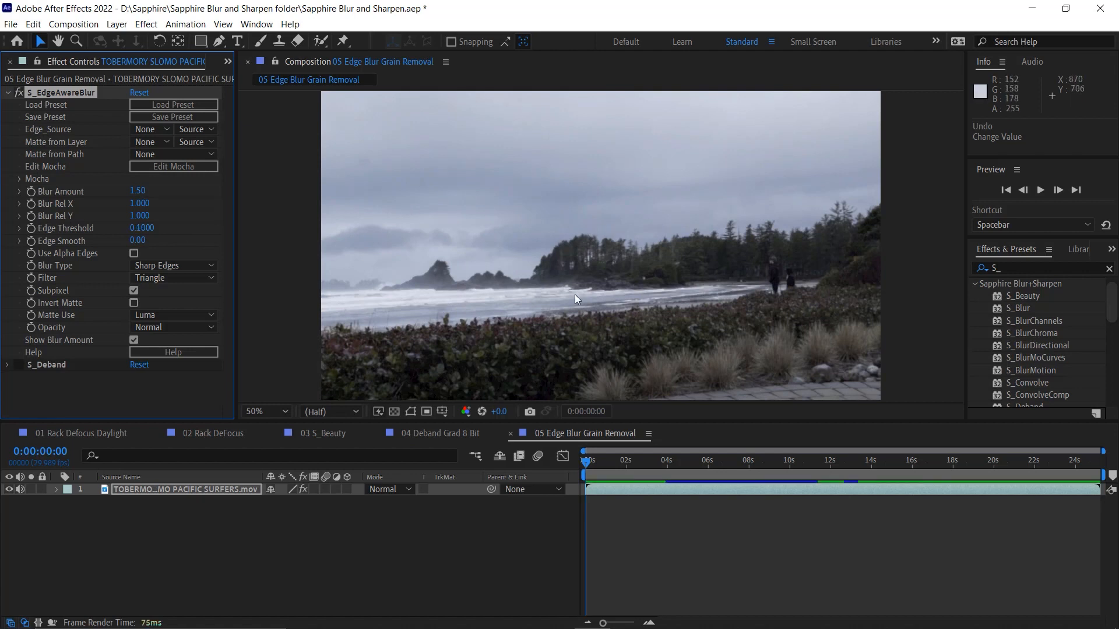
# Try S_EdgeAwareBlur's Soft Edges and Softer Edges blur types, restore Sharp Edges, and look through the Filter options.
pyautogui.click(209, 265)
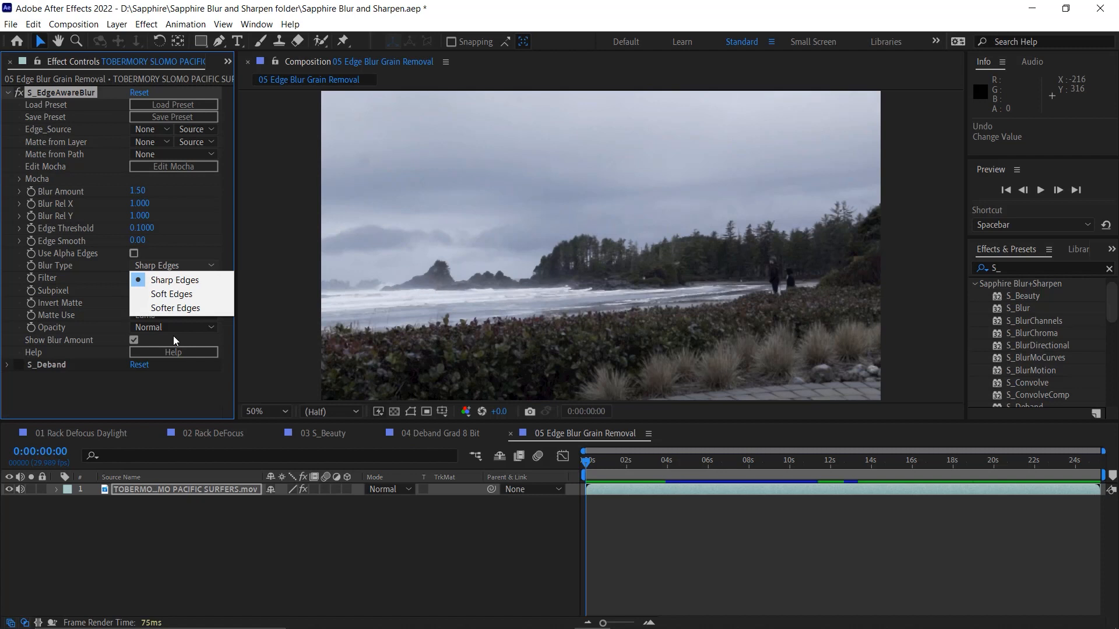
pyautogui.click(197, 294)
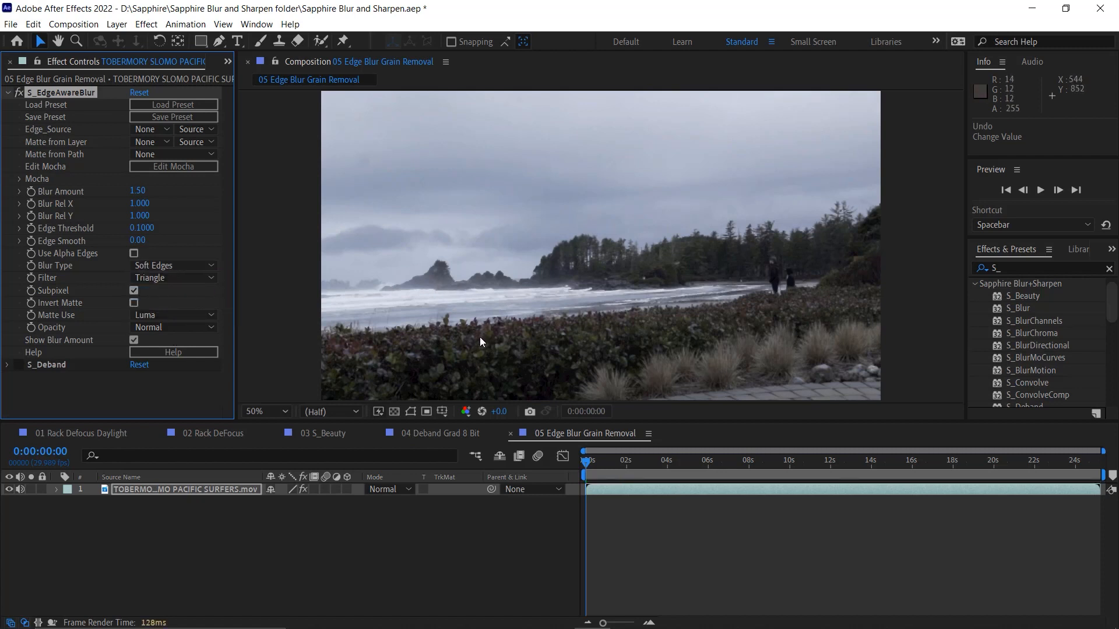
pyautogui.click(204, 265)
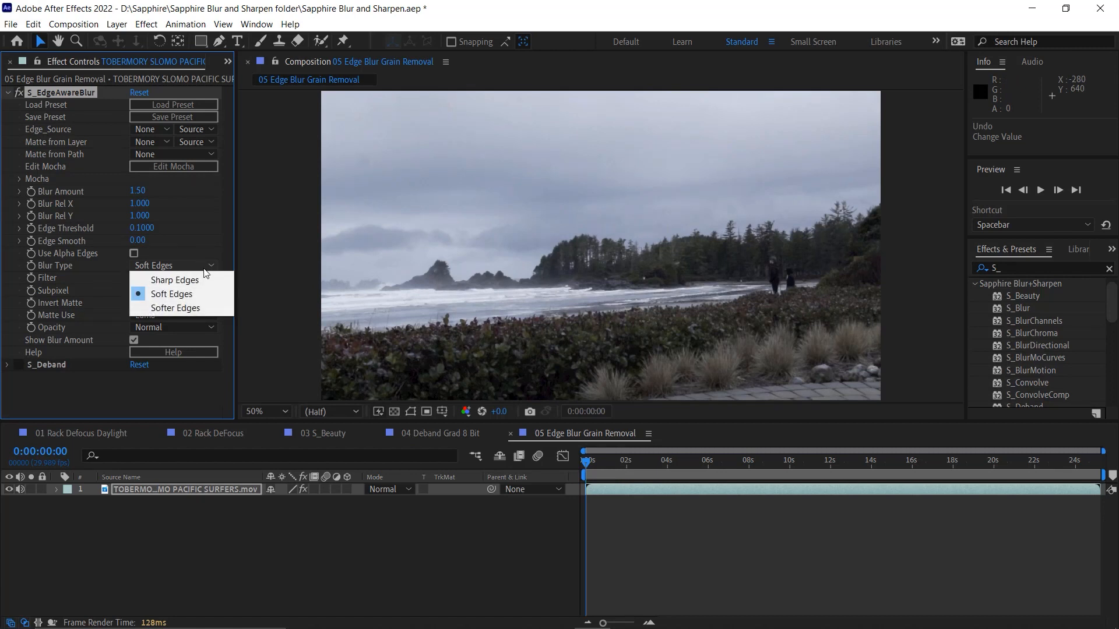
pyautogui.click(205, 308)
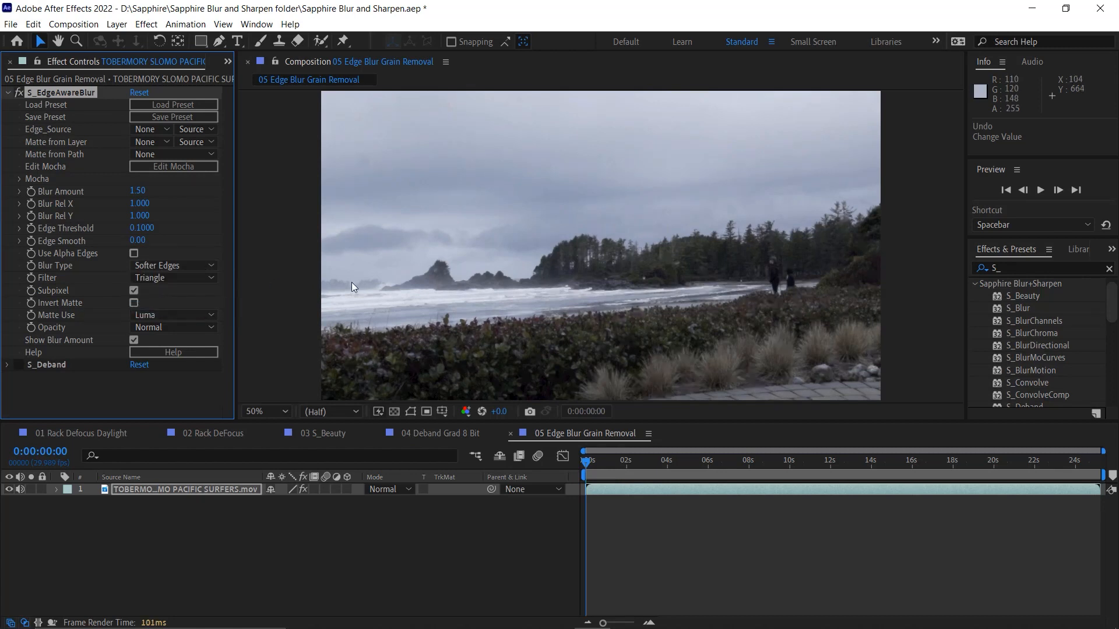
pyautogui.click(198, 266)
pyautogui.click(194, 281)
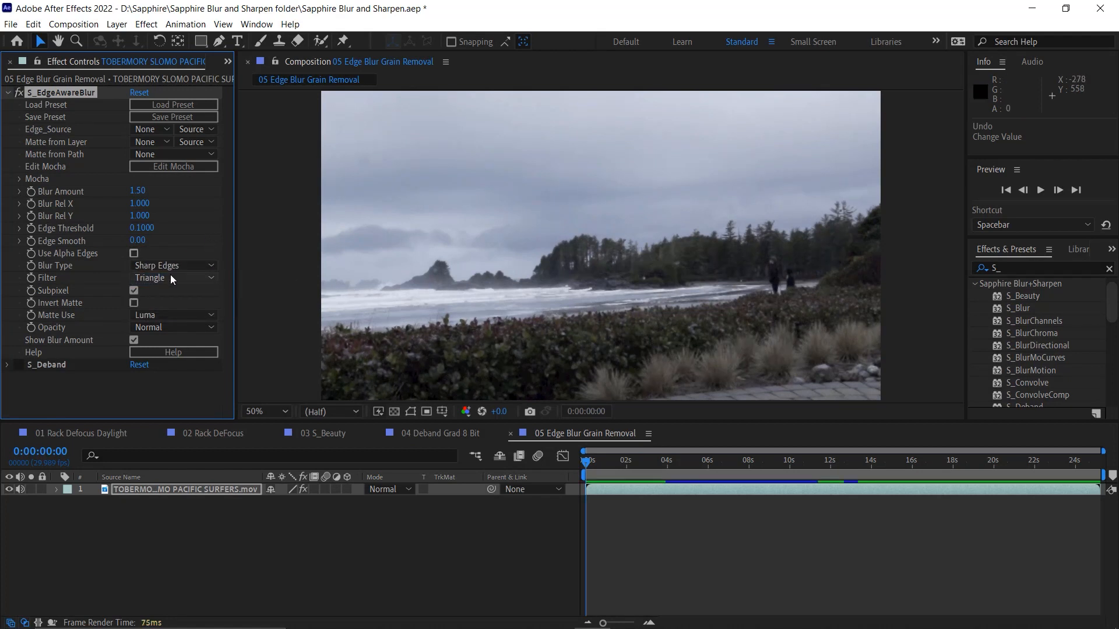
pyautogui.click(171, 278)
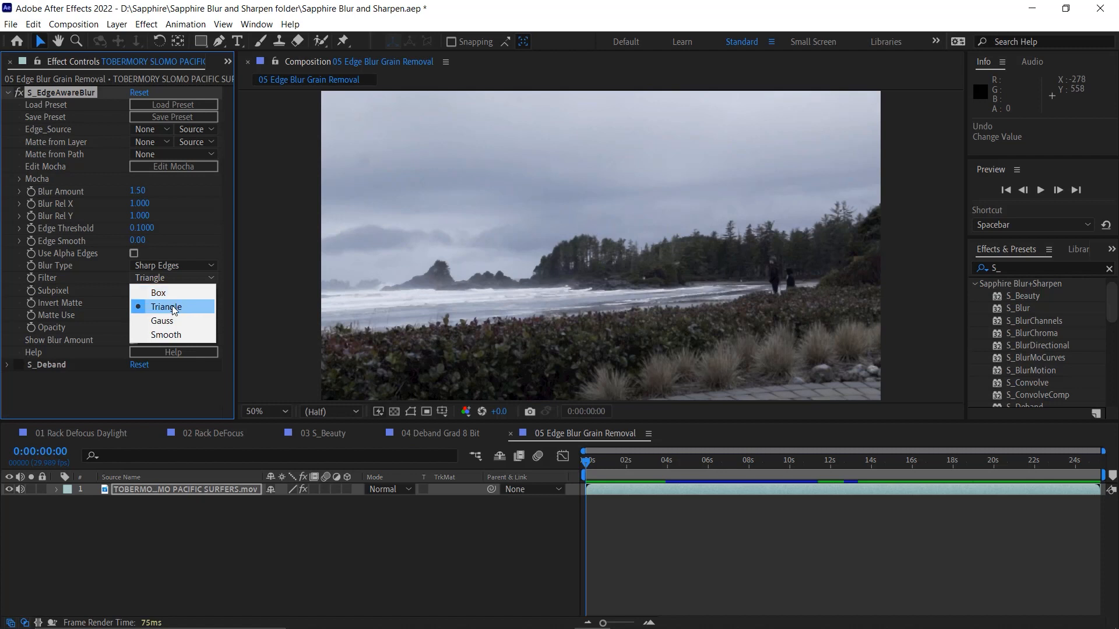
pyautogui.click(95, 277)
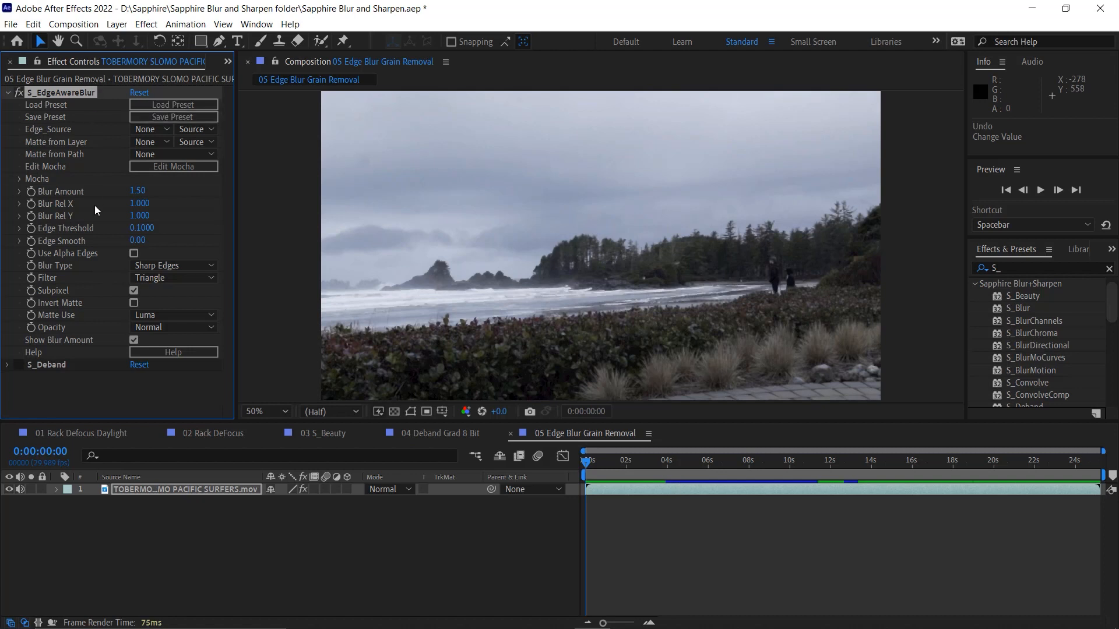
# Enable S_Deband on the surfers clip and scrub through the footage to check the combined result.
pyautogui.moveTo(613, 463); pyautogui.dragTo(720, 467)
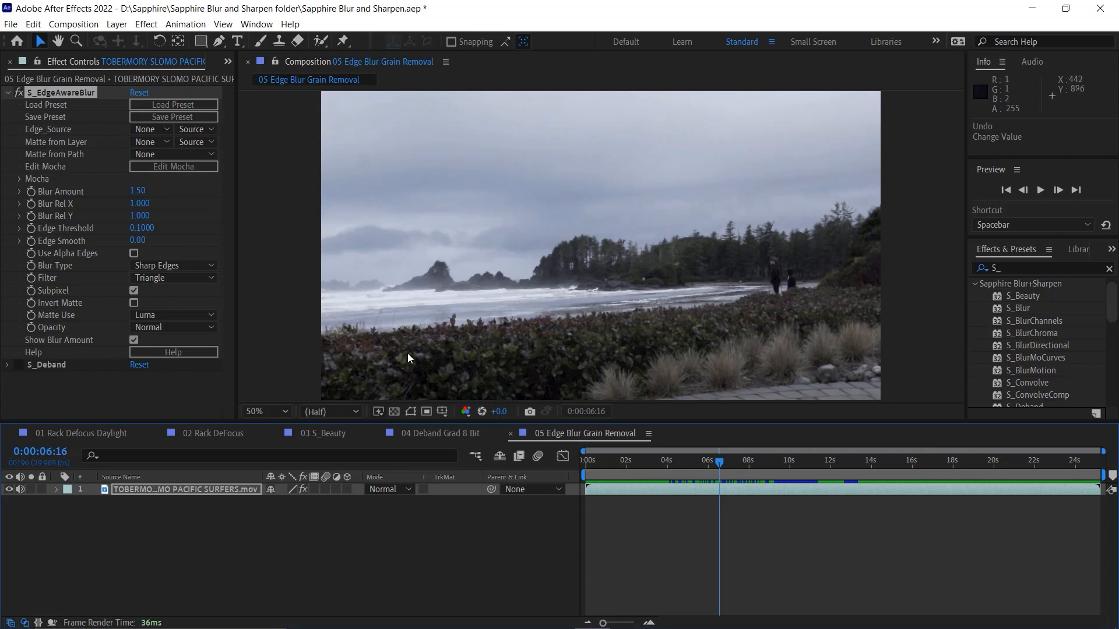
pyautogui.click(18, 364)
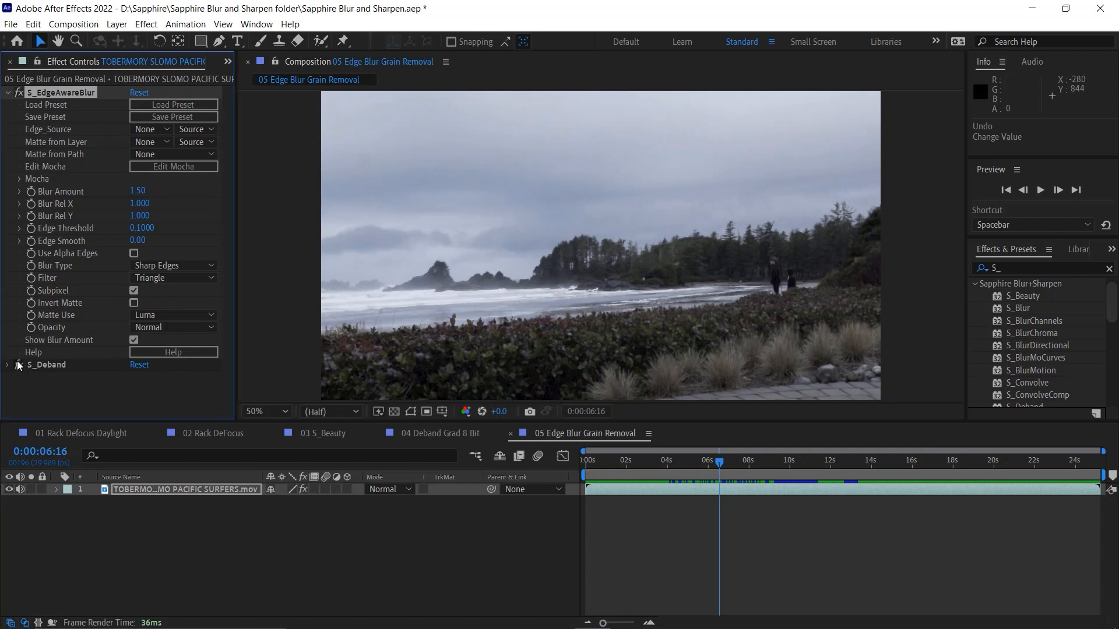
pyautogui.moveTo(683, 464); pyautogui.dragTo(813, 454)
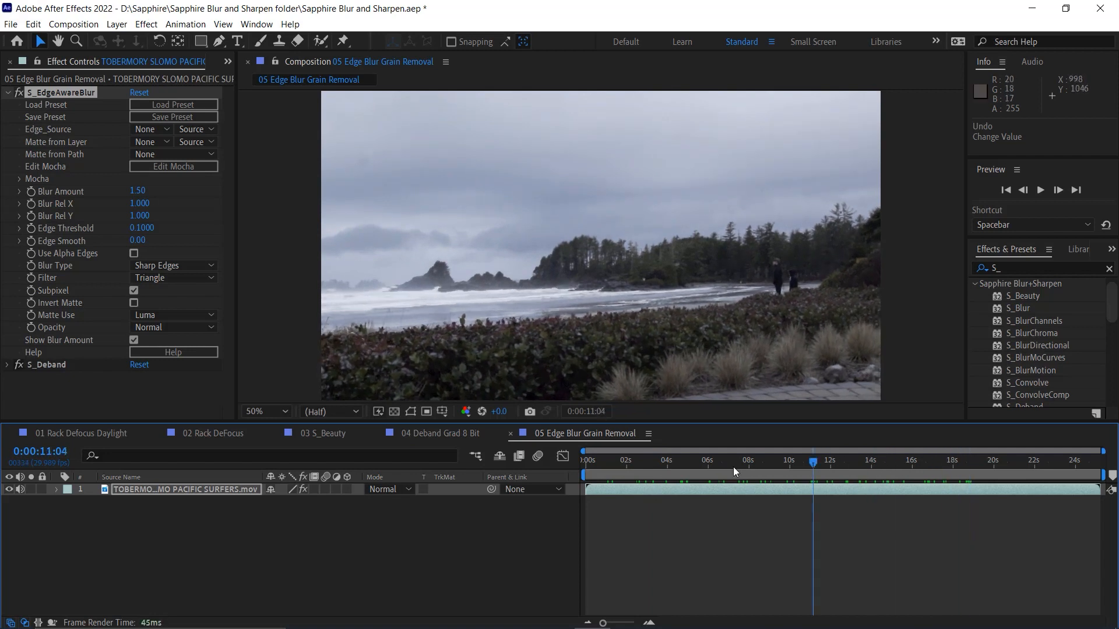
pyautogui.moveTo(740, 471); pyautogui.dragTo(700, 466)
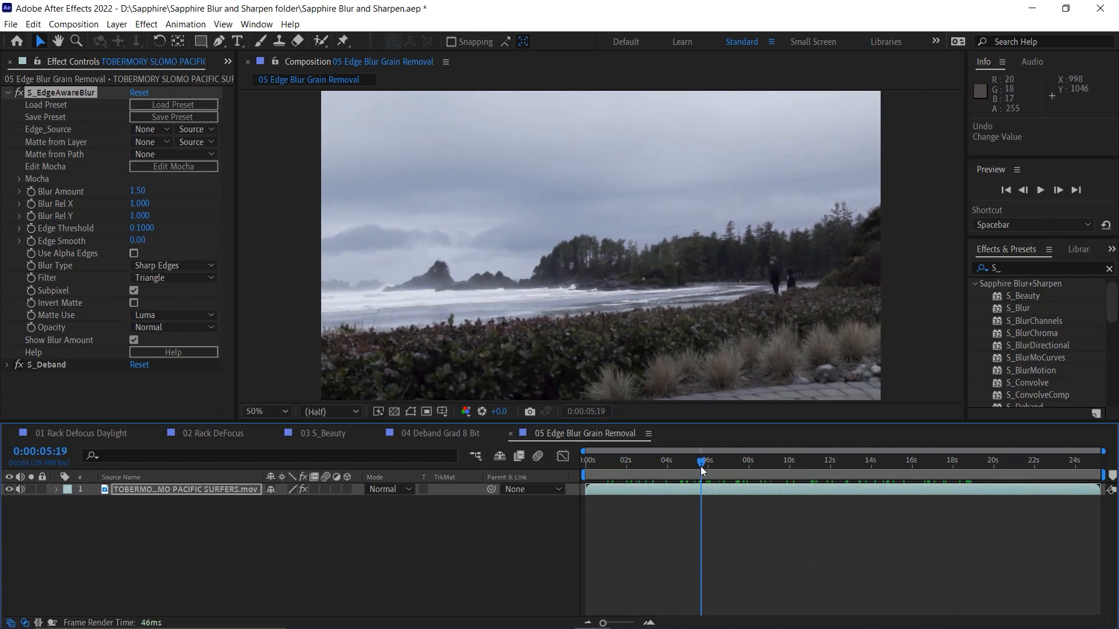
# Open the 06 Tilt Shift Complex Defocus and Edge Aware Blur composition and show the 06_113-185-1.mov layer's effect settings.
pyautogui.click(228, 61)
pyautogui.click(241, 79)
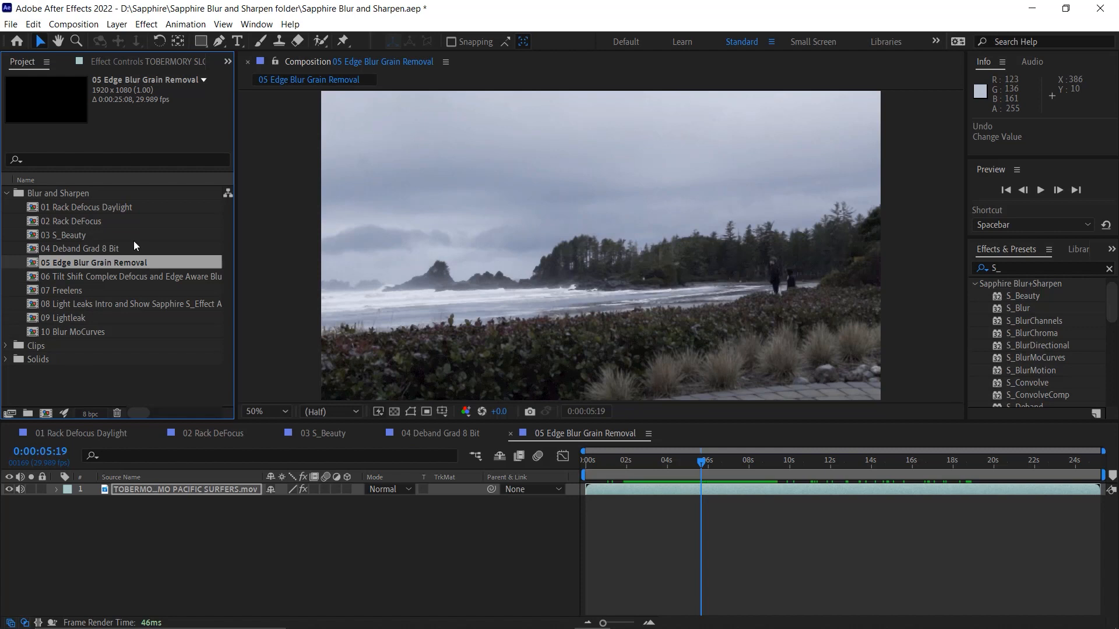
pyautogui.doubleClick(33, 279)
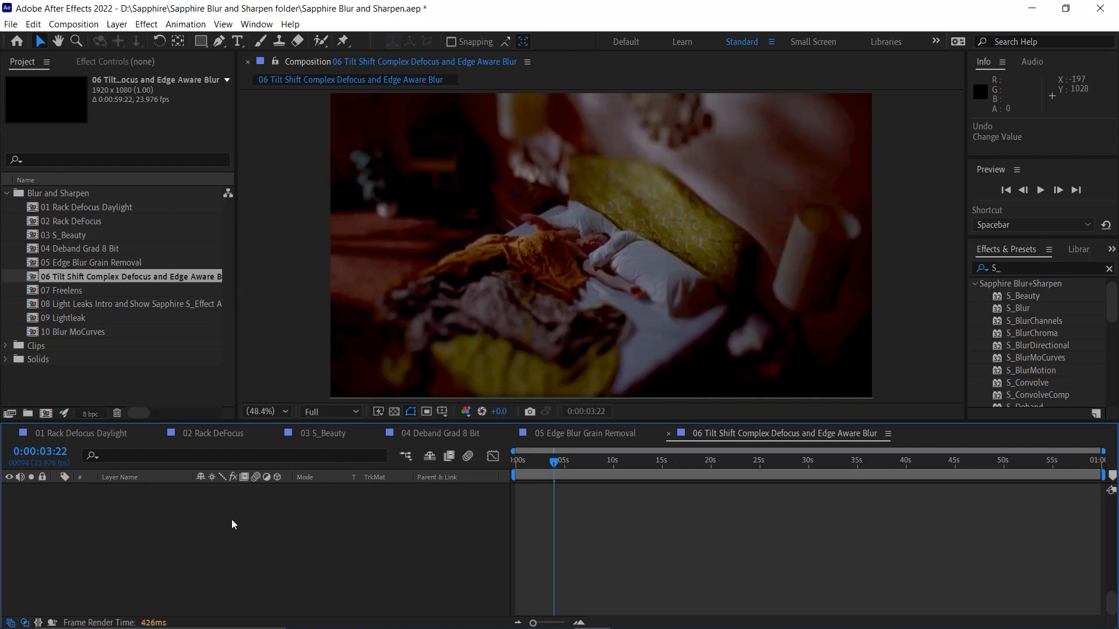
pyautogui.scroll(10, 232, 520)
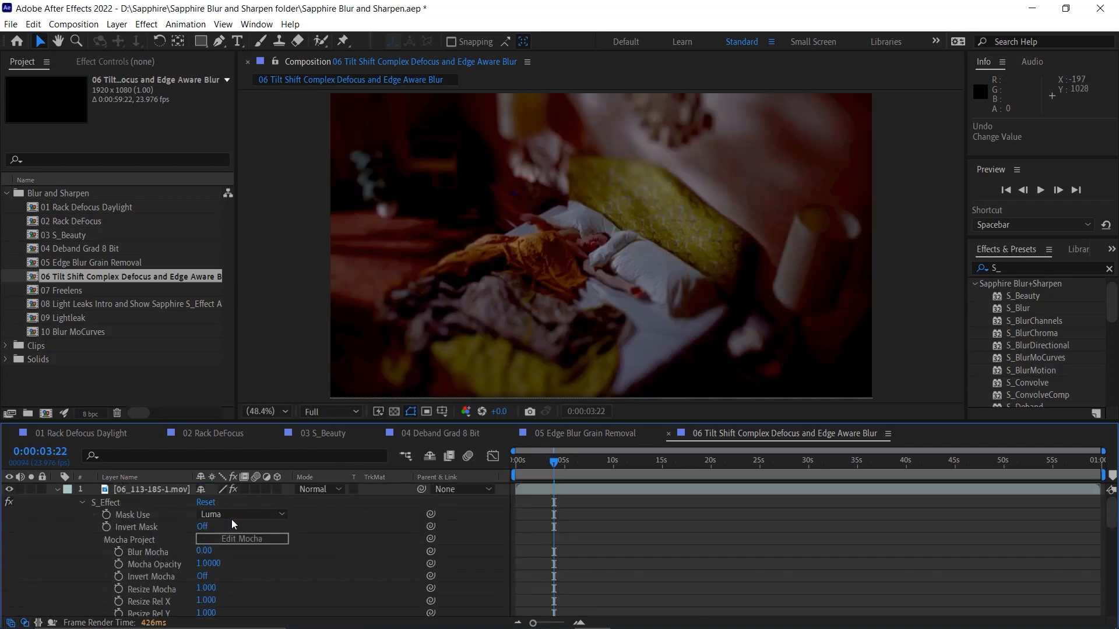
pyautogui.click(141, 491)
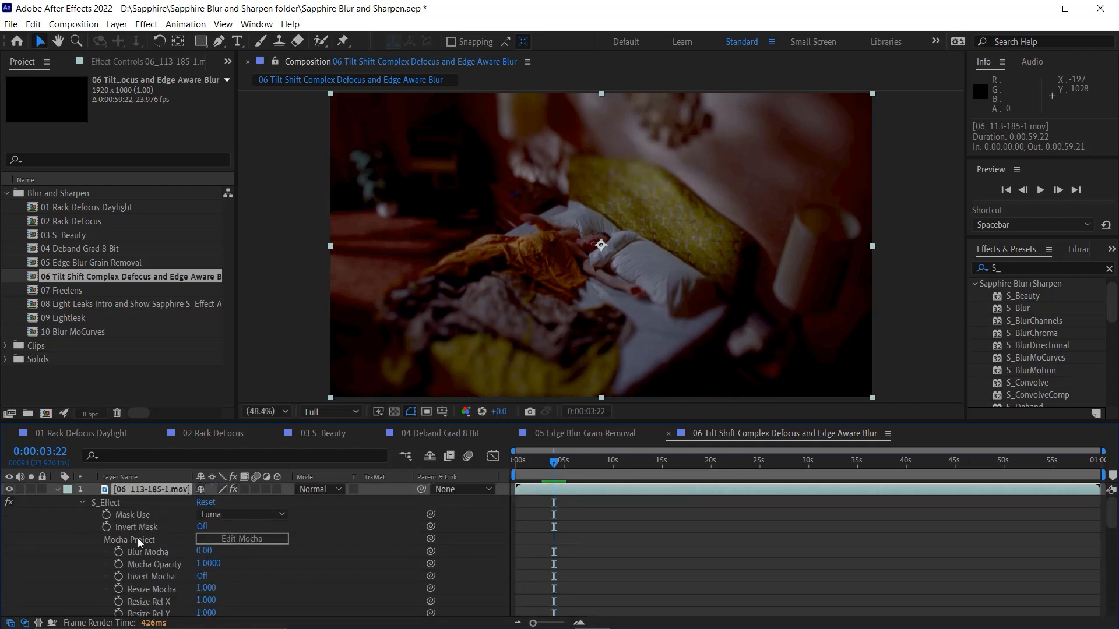
pyautogui.click(145, 57)
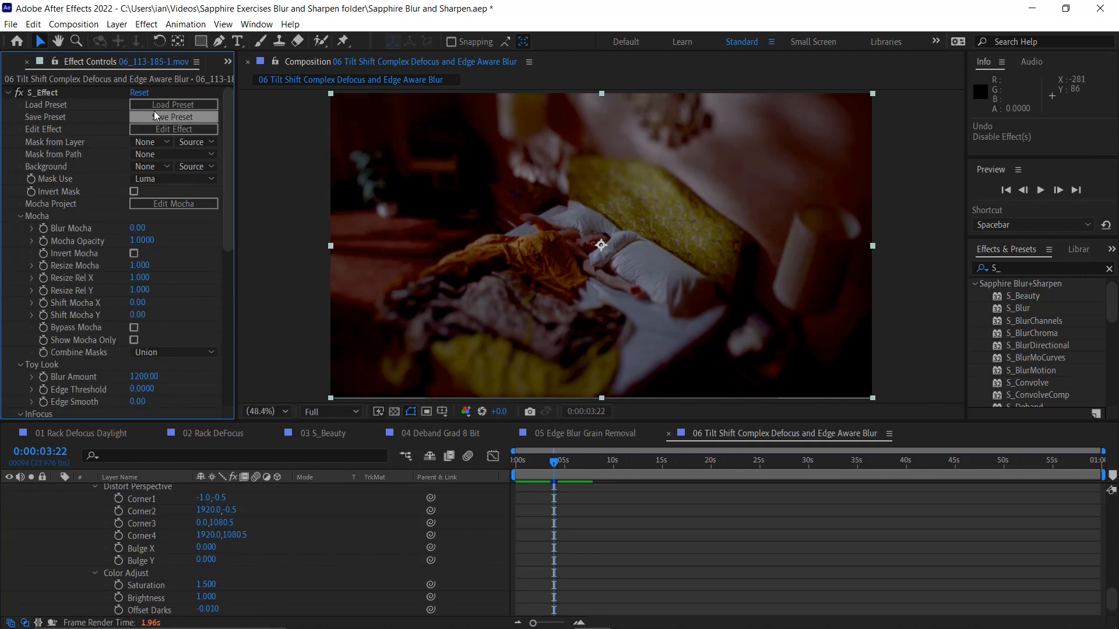
# Browse S_Effect's presets and preview Blurred Ellipse and Blurred Rectangle on the bedroom clip.
pyautogui.click(139, 103)
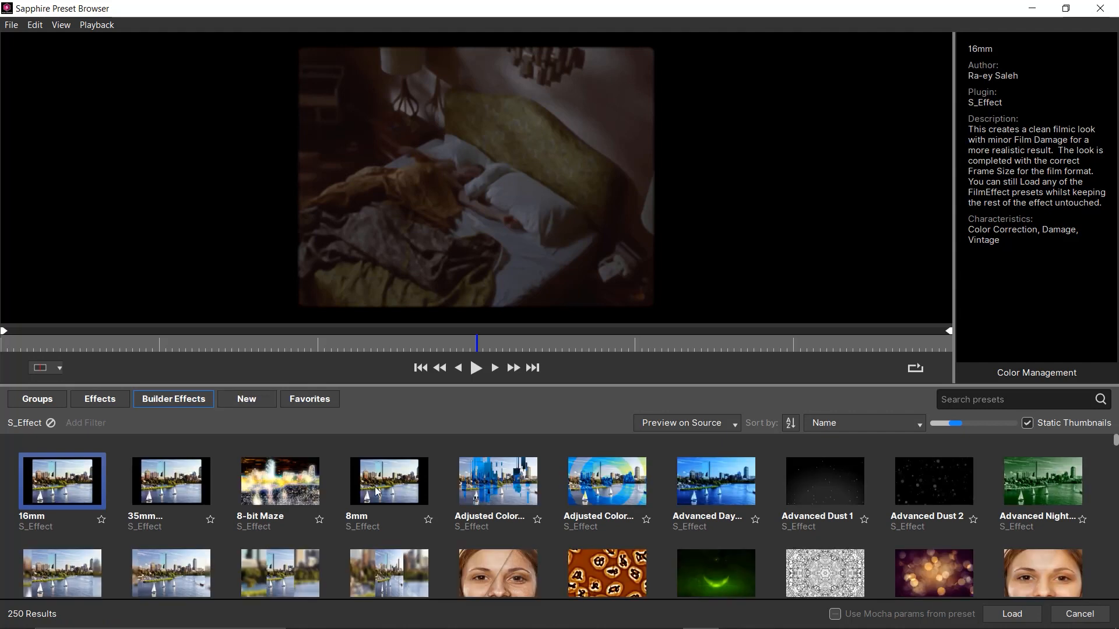
pyautogui.scroll(-2, 440, 534)
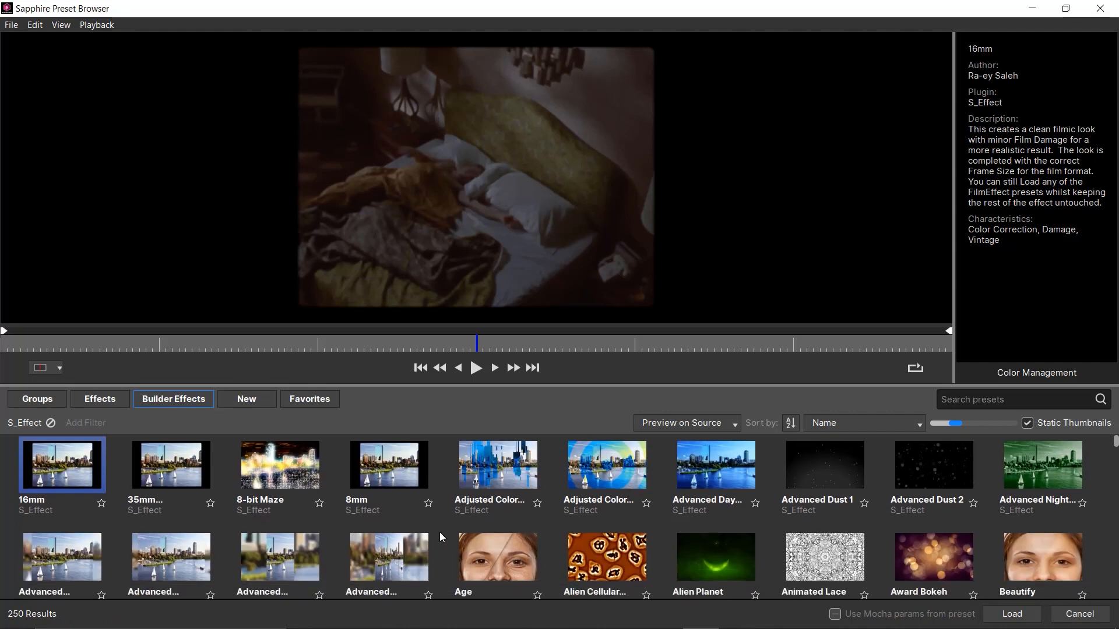
pyautogui.scroll(-2, 440, 537)
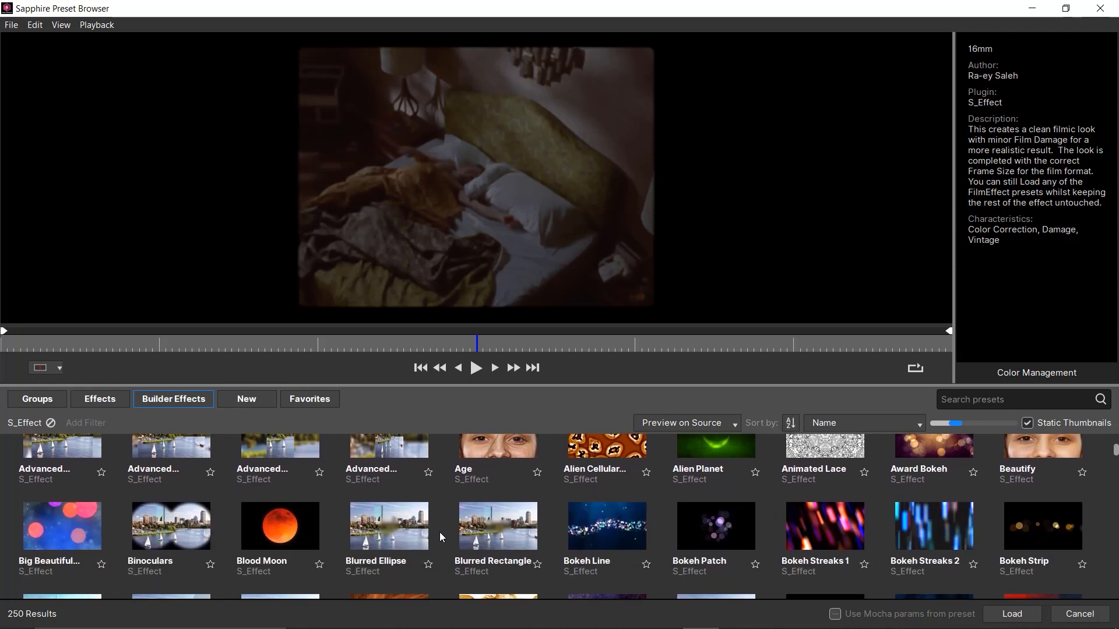
pyautogui.click(392, 500)
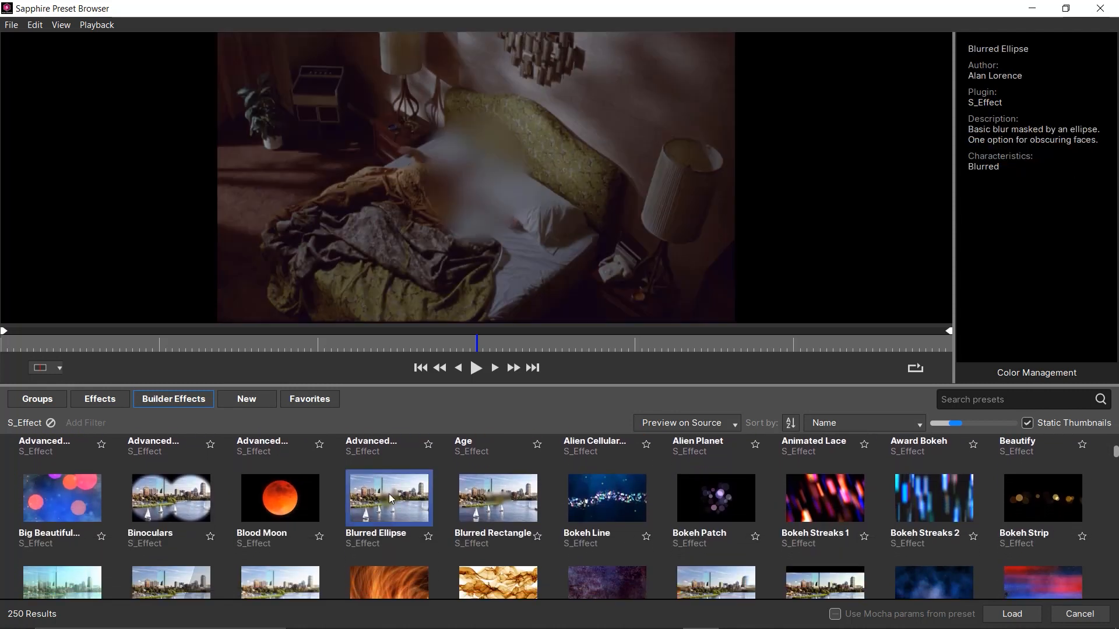
pyautogui.click(512, 503)
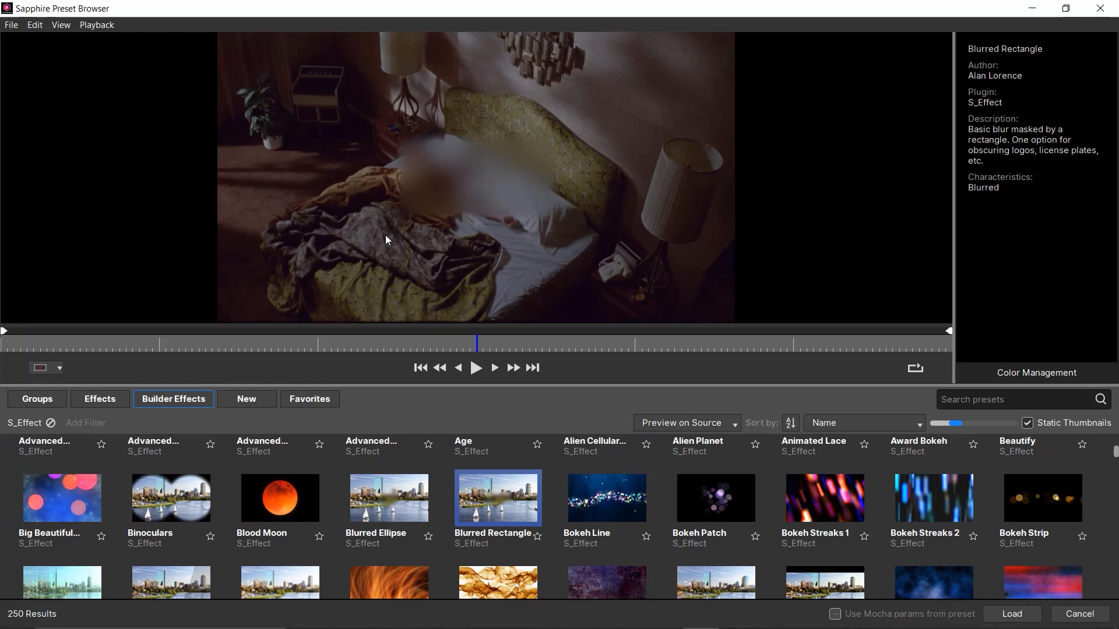
# Search the S_Effect presets for "shift" and select the Tilt-Shift preset.
pyautogui.click(733, 424)
pyautogui.click(757, 397)
pyautogui.click(992, 399)
pyautogui.write('shift')
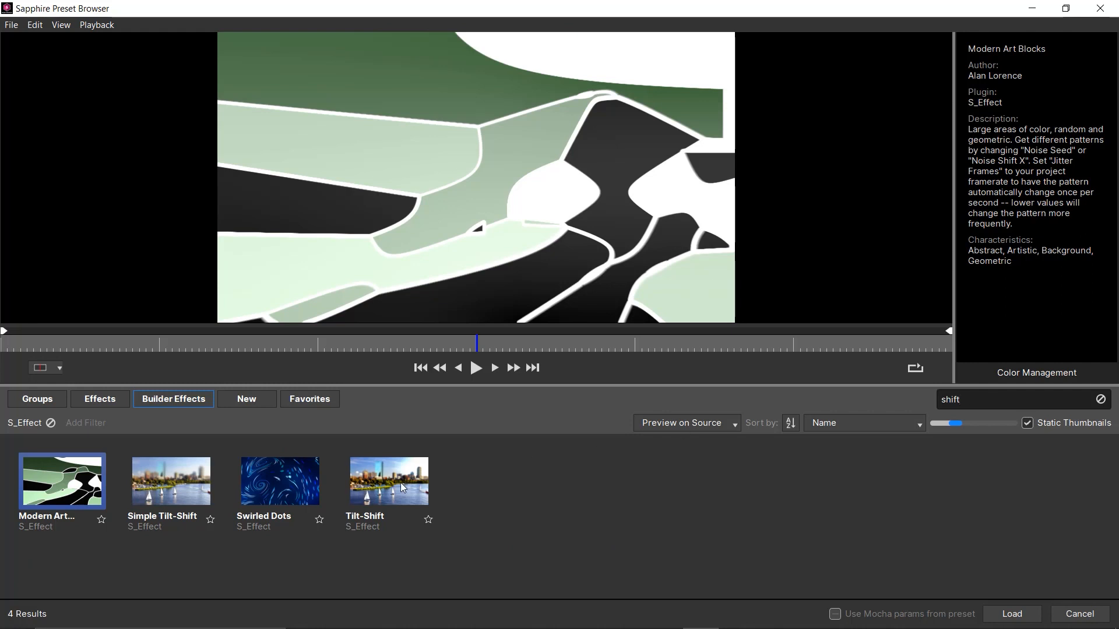
pyautogui.click(404, 487)
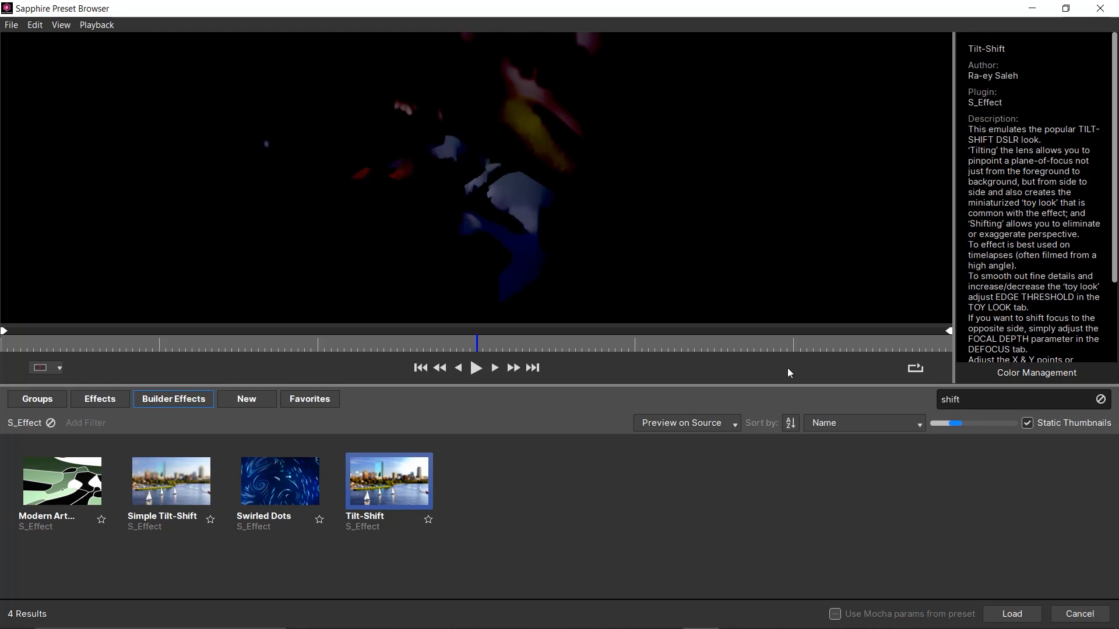
# Preview Tilt-Shift on the sample image, read through its description, and leave the preset browser without loading anything.
pyautogui.click(733, 422)
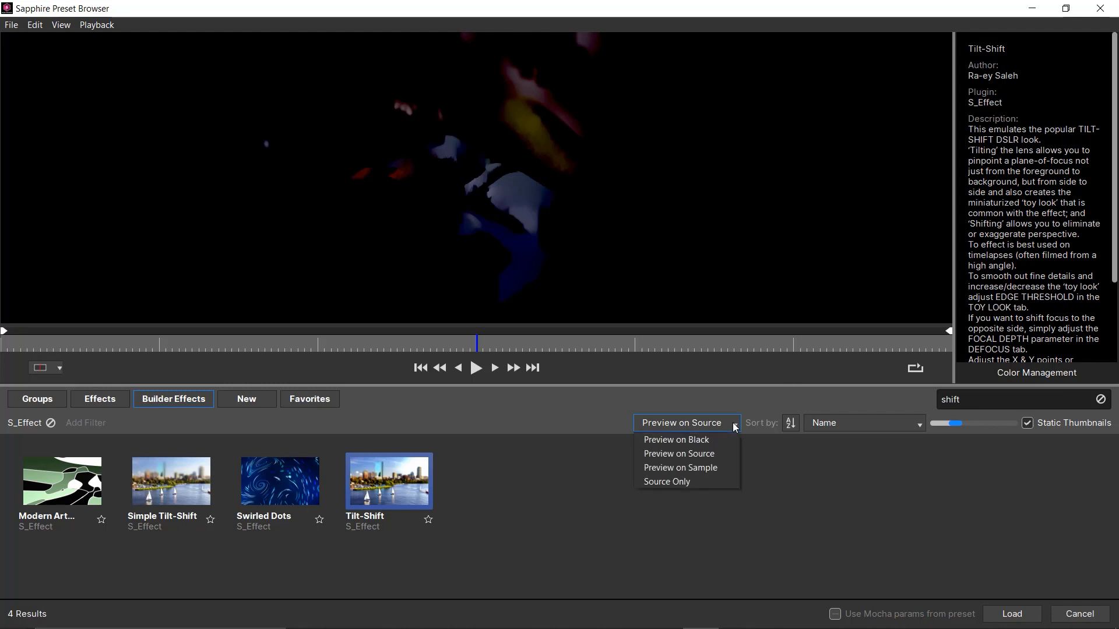
pyautogui.click(712, 467)
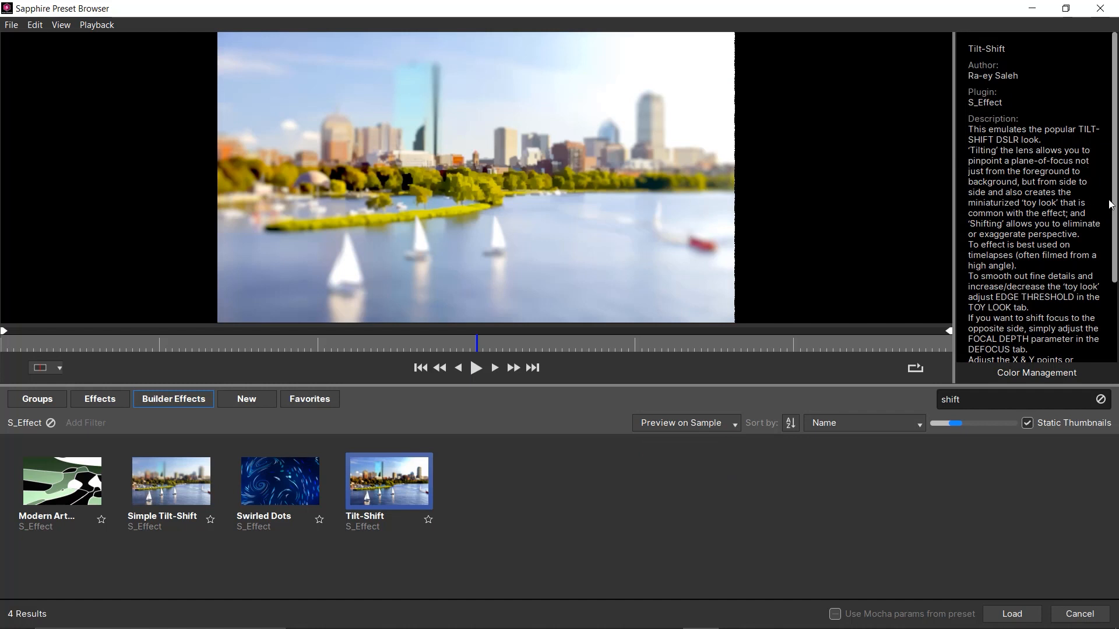
pyautogui.moveTo(1114, 204); pyautogui.dragTo(1088, 182)
pyautogui.click(1070, 618)
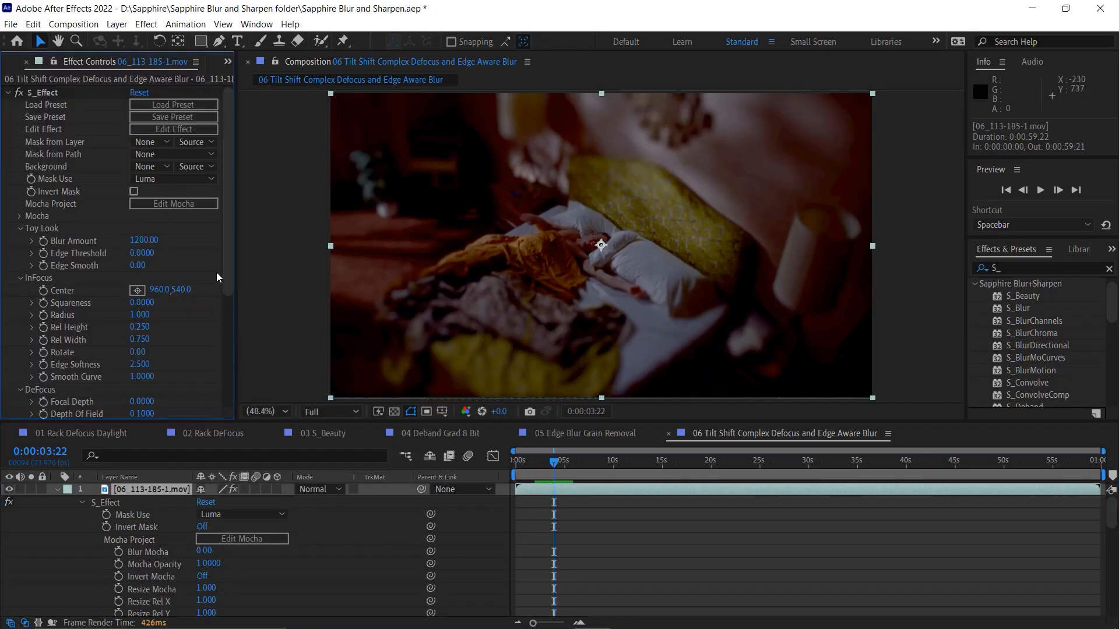
# Look through the Mocha settings of S_Effect on the bedroom clip, leaving them collapsed.
pyautogui.click(20, 216)
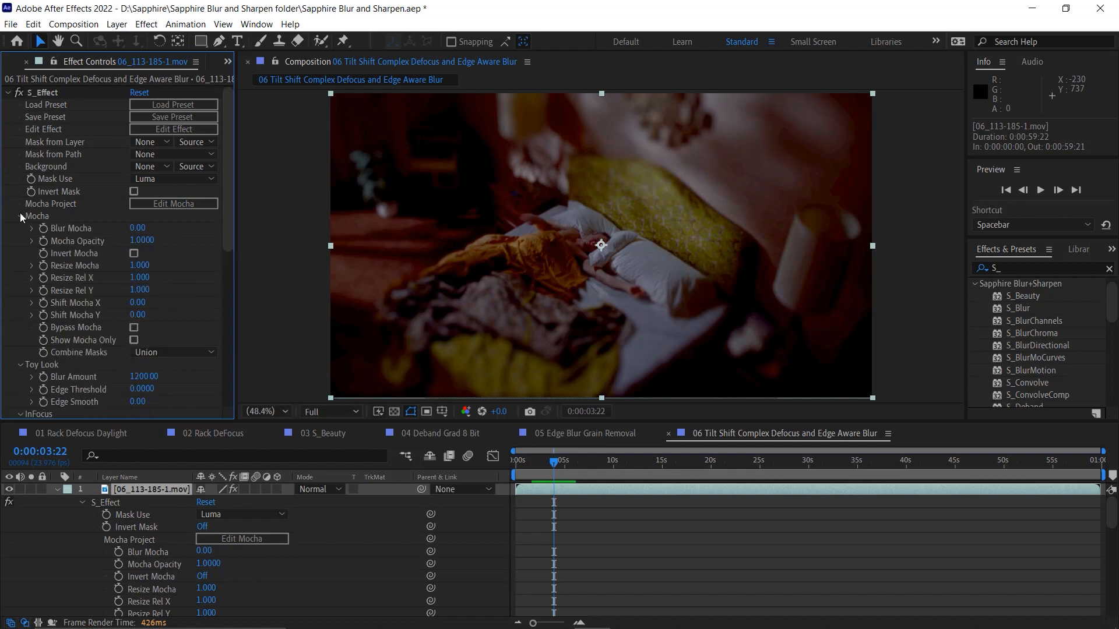
pyautogui.click(21, 215)
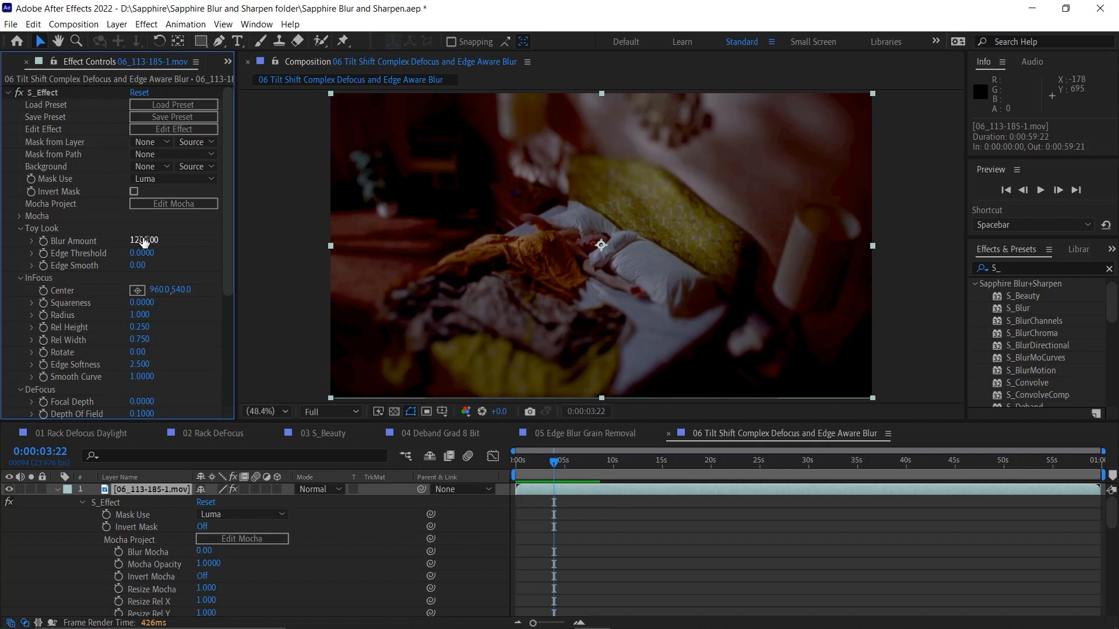
# Compare the bedroom clip at its first frame with S_Effect off and on, and play it to about 4 seconds.
pyautogui.moveTo(555, 466); pyautogui.dragTo(486, 467)
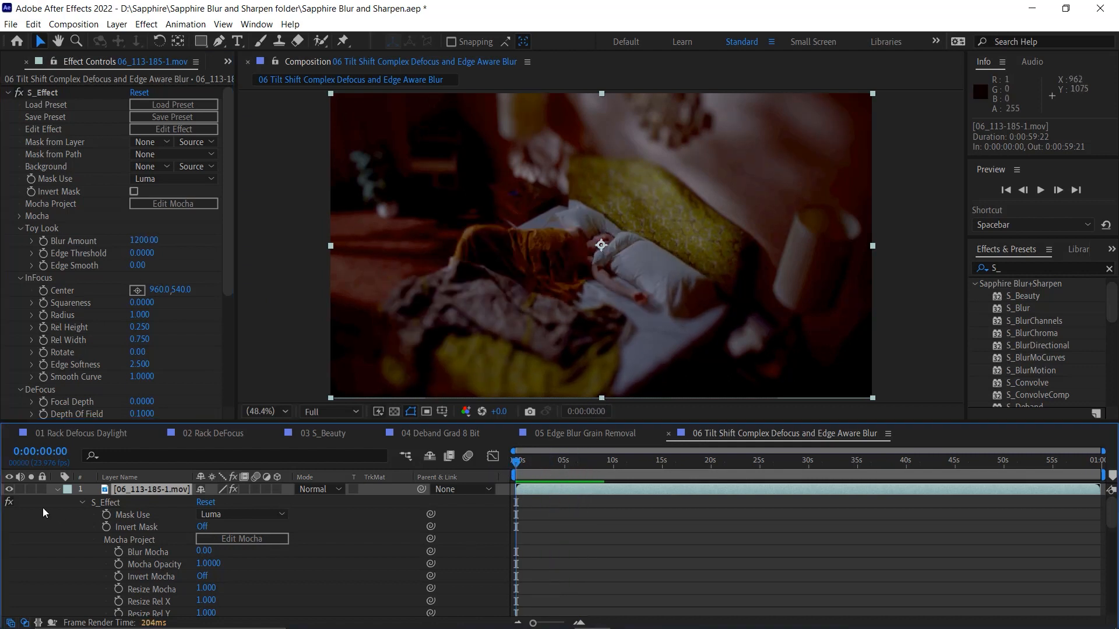
pyautogui.click(8, 502)
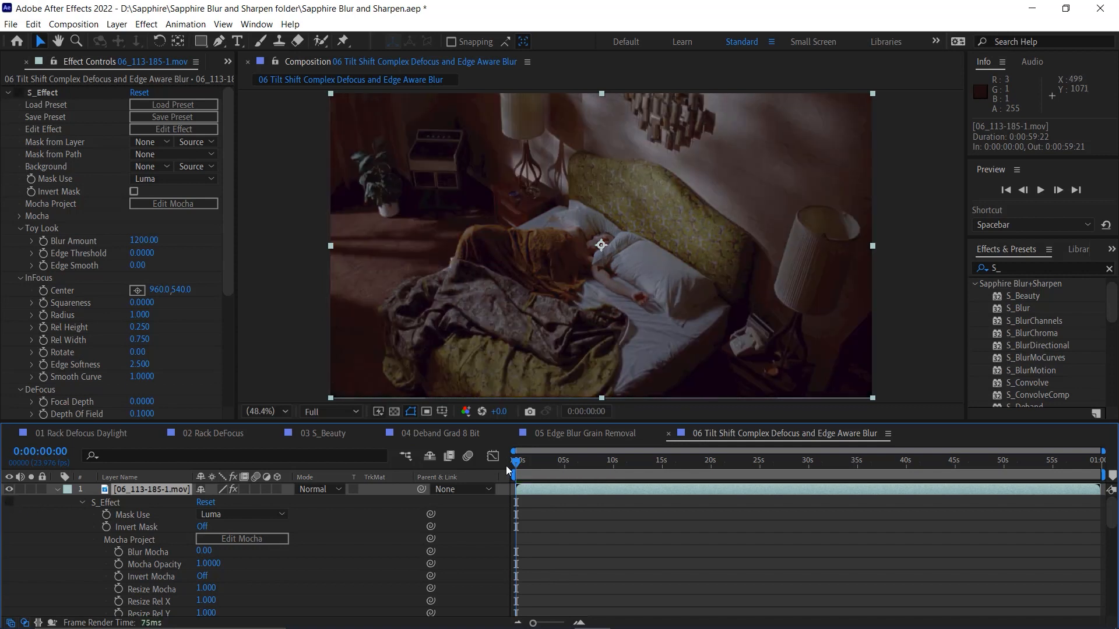
pyautogui.moveTo(528, 463); pyautogui.dragTo(501, 457)
pyautogui.click(9, 504)
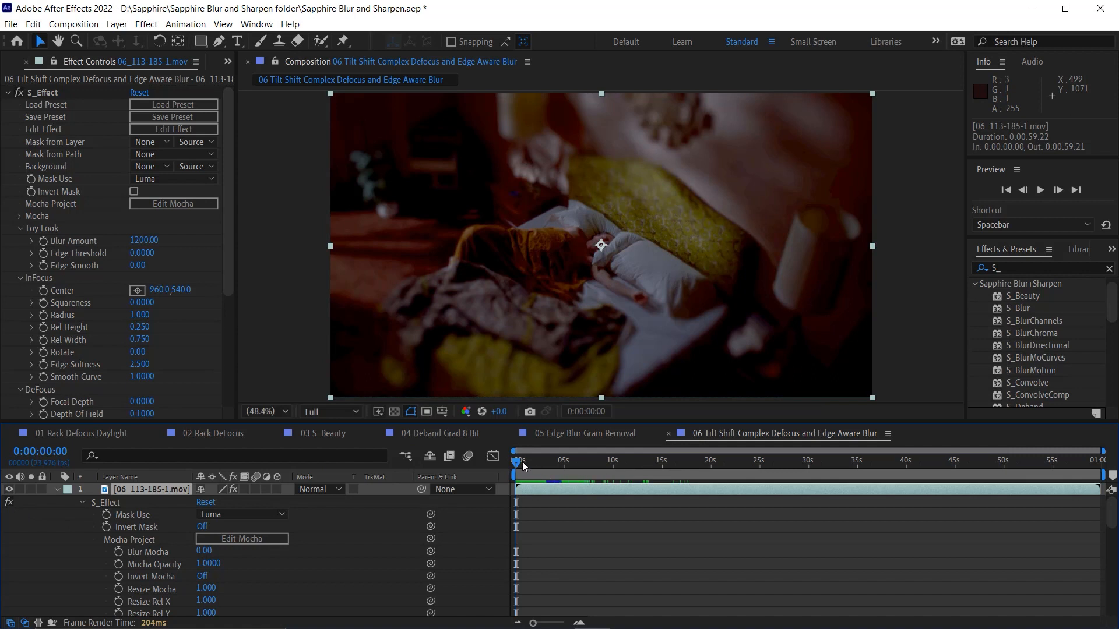
pyautogui.press('space')
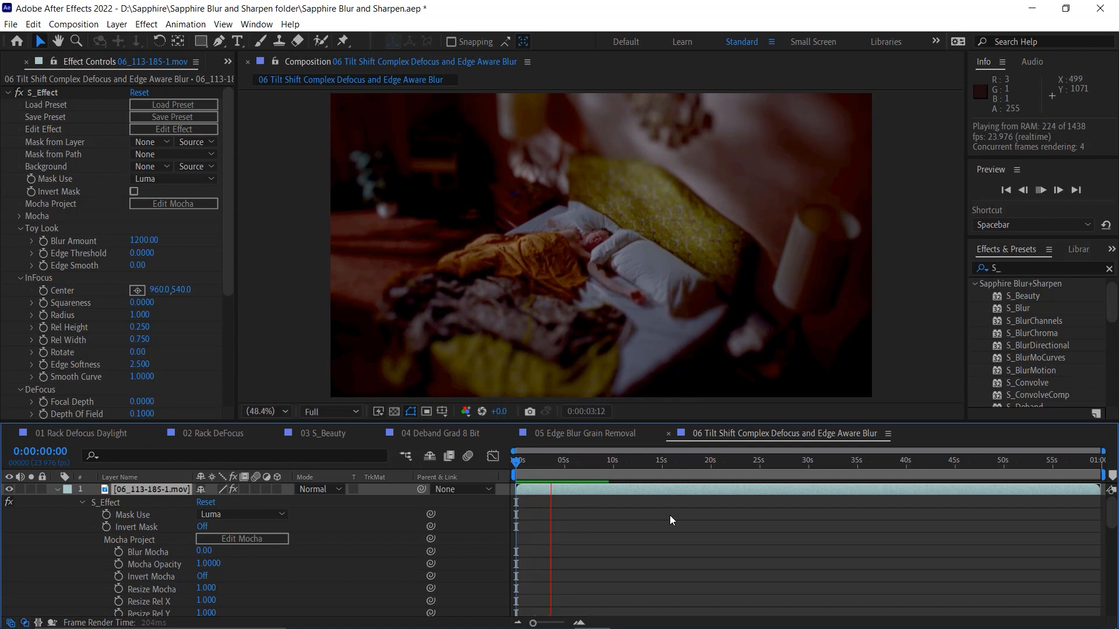
pyautogui.press('space')
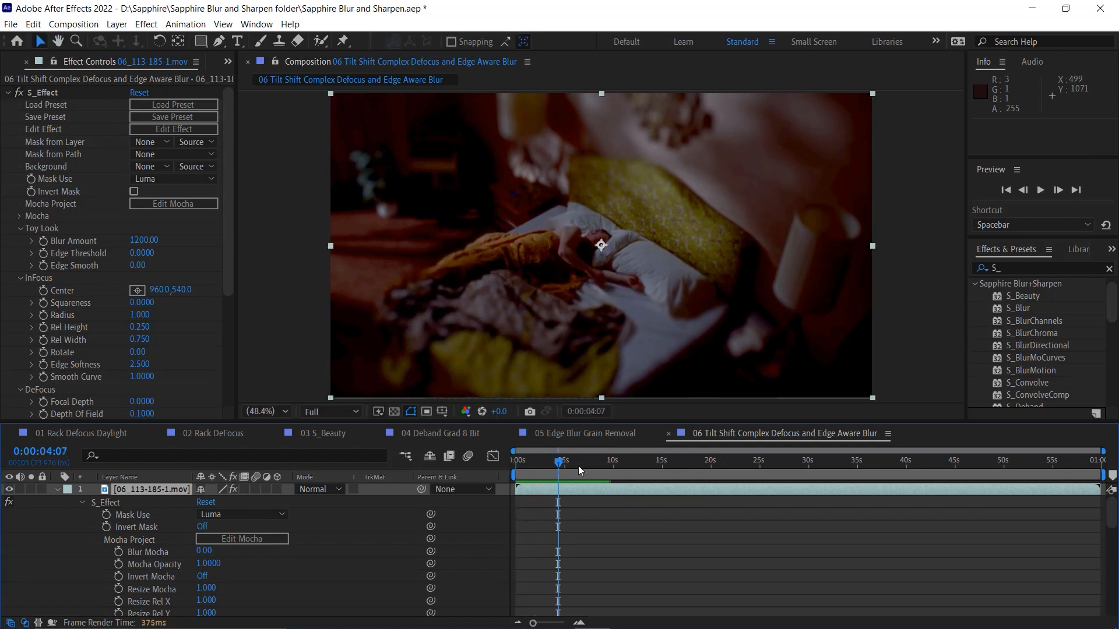
# Set S_Effect's InFocus Center to 943.7,510.1 on the sleeper, Radius to 1.080 and Edge Softness to 2.860.
pyautogui.moveTo(224, 225); pyautogui.dragTo(230, 281)
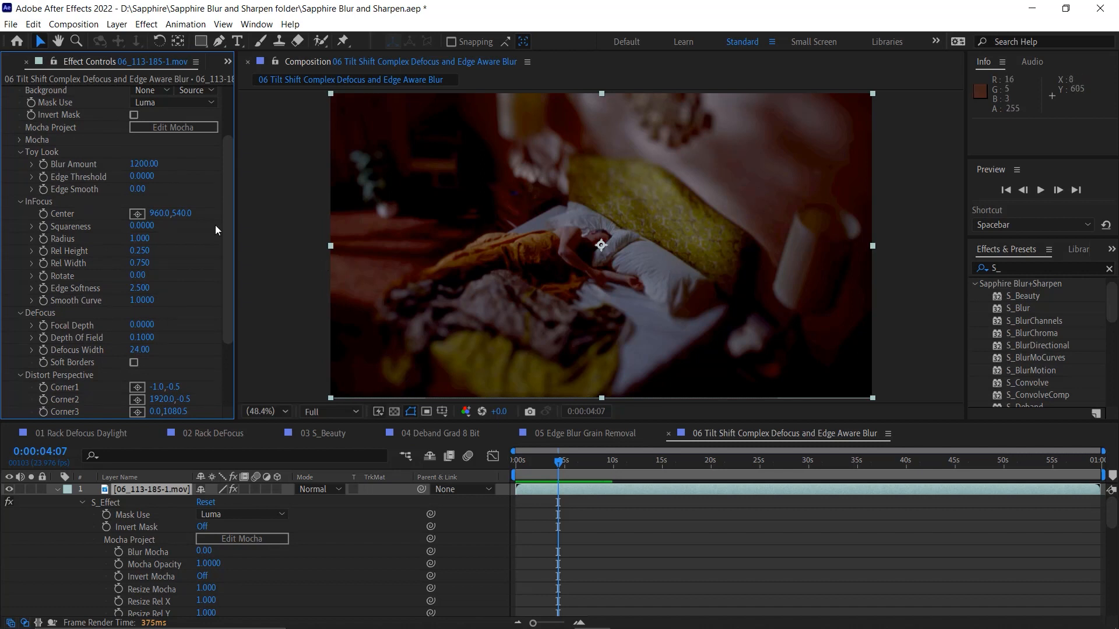
pyautogui.click(137, 213)
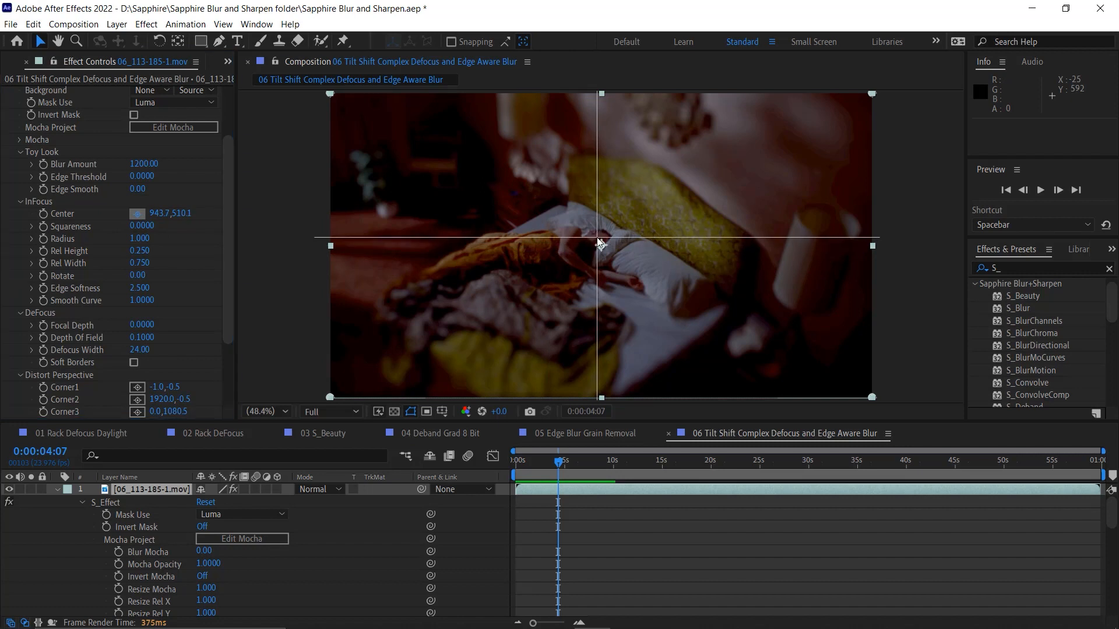
pyautogui.click(597, 237)
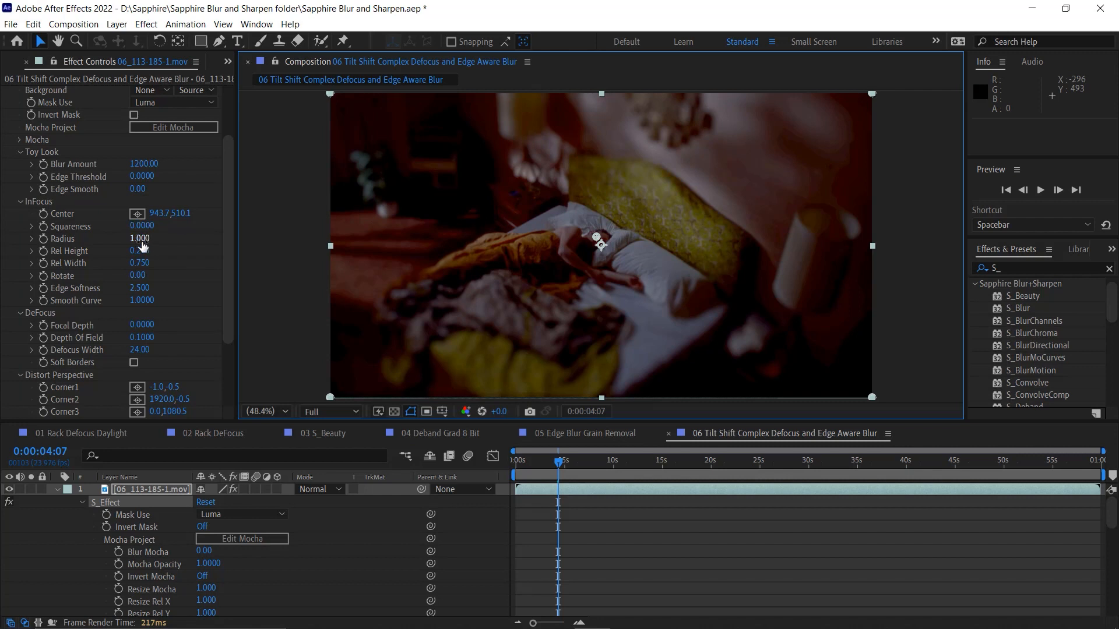
pyautogui.moveTo(139, 241)
pyautogui.mouseDown()
pyautogui.moveTo(136, 225)
pyautogui.moveTo(110, 225)
pyautogui.moveTo(221, 212)
pyautogui.moveTo(152, 213)
pyautogui.moveTo(156, 226)
pyautogui.moveTo(122, 239)
pyautogui.moveTo(142, 238)
pyautogui.mouseUp()
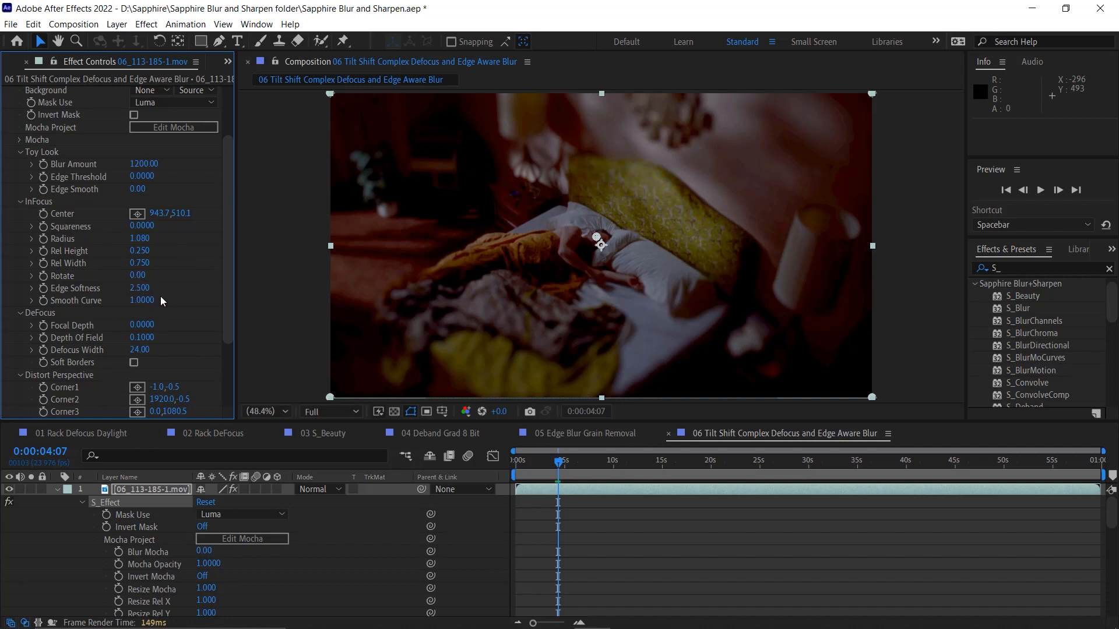
pyautogui.moveTo(141, 289); pyautogui.dragTo(167, 287)
# Try a DeFocus Focal Depth of 0.3700 in S_Effect and undo the change.
pyautogui.moveTo(230, 273); pyautogui.dragTo(223, 313)
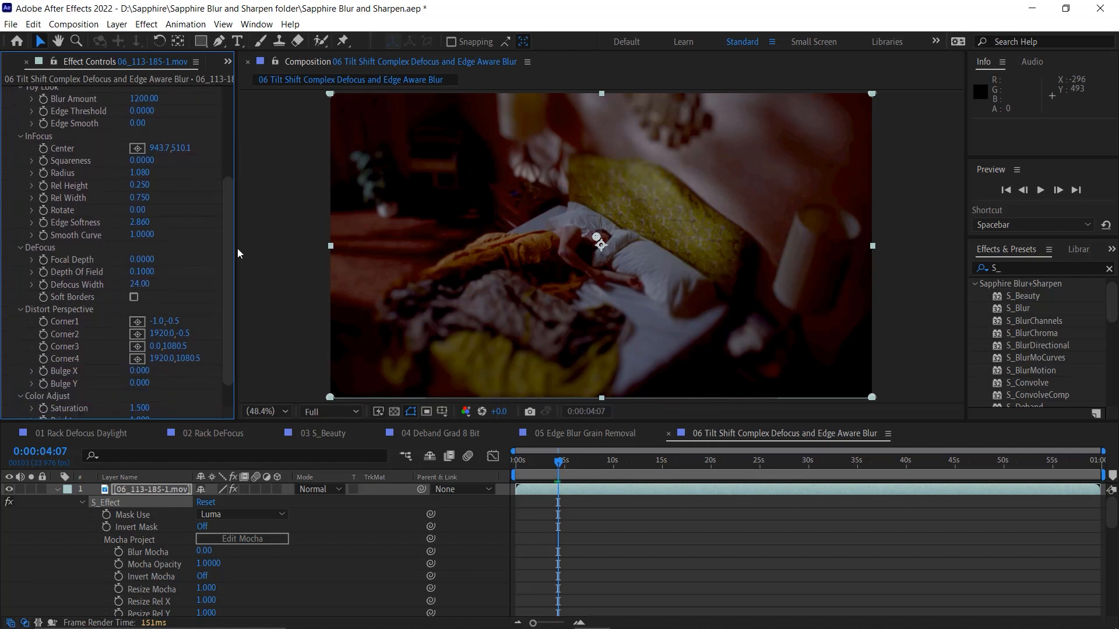
pyautogui.moveTo(139, 261); pyautogui.dragTo(171, 266)
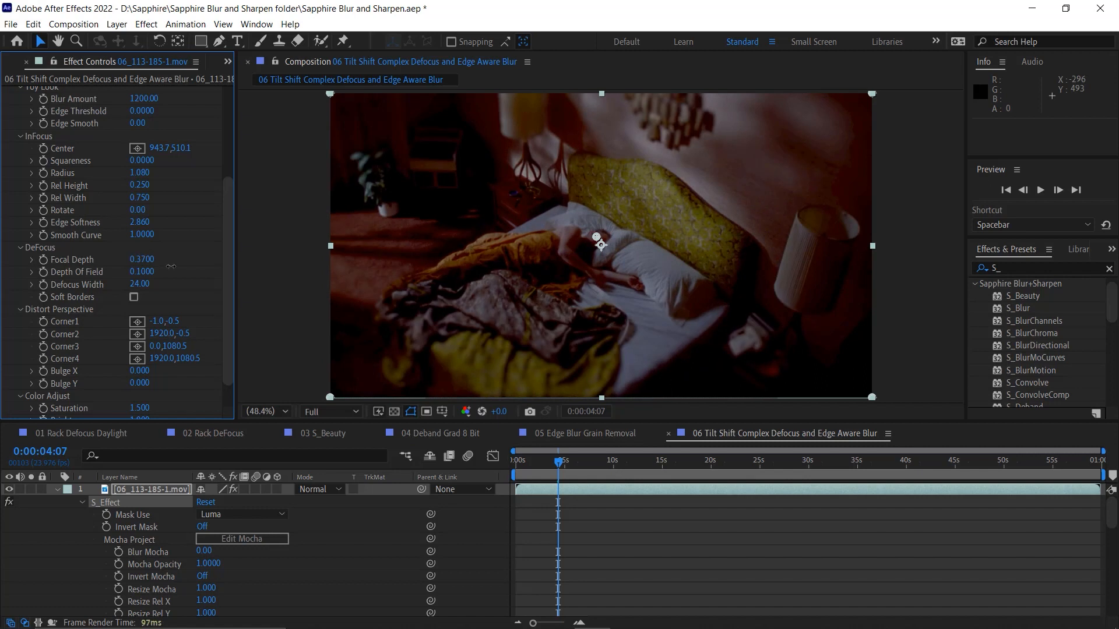
pyautogui.hotkey('ctrl', 'z')
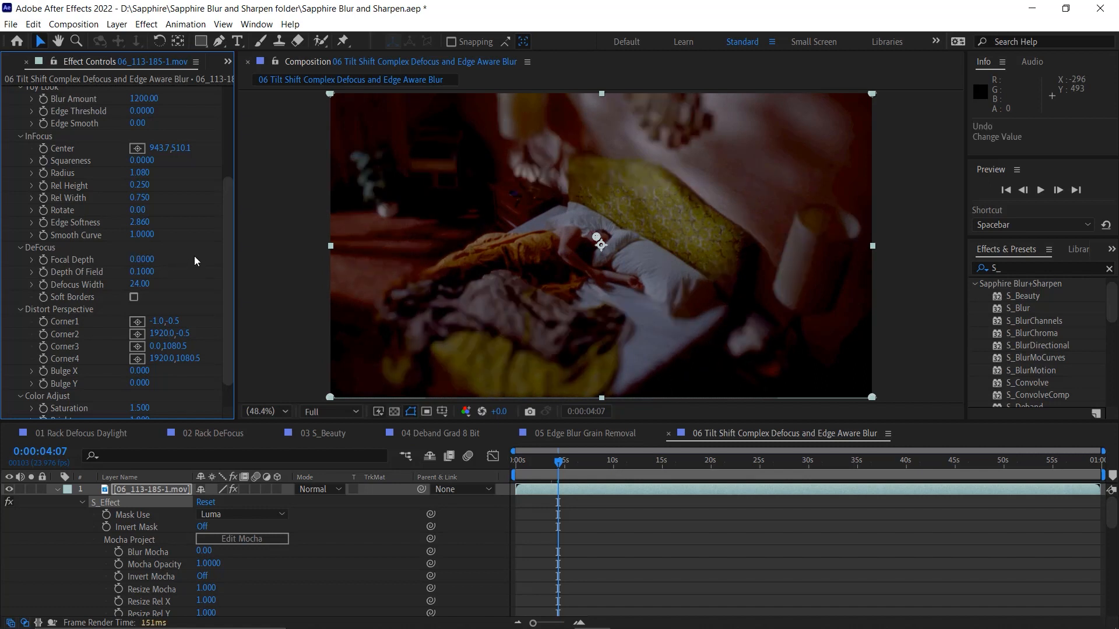
# Try out the placement of Distort Perspective Corner1, Corner2 and Corner3, and cancel without moving any corner.
pyautogui.scroll(-2, 218, 317)
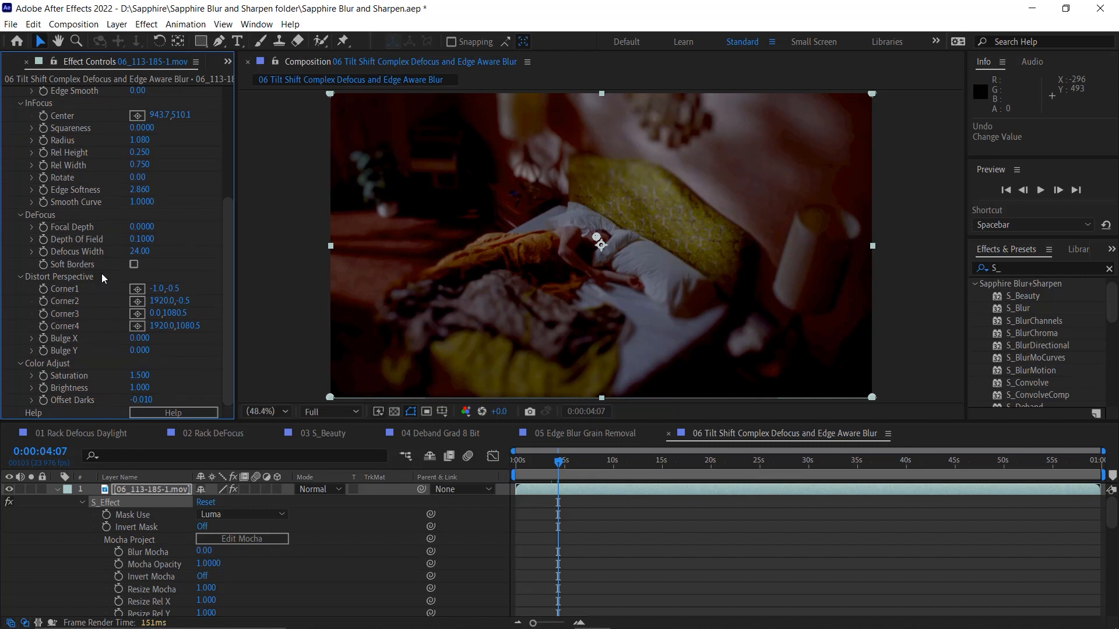
pyautogui.click(139, 286)
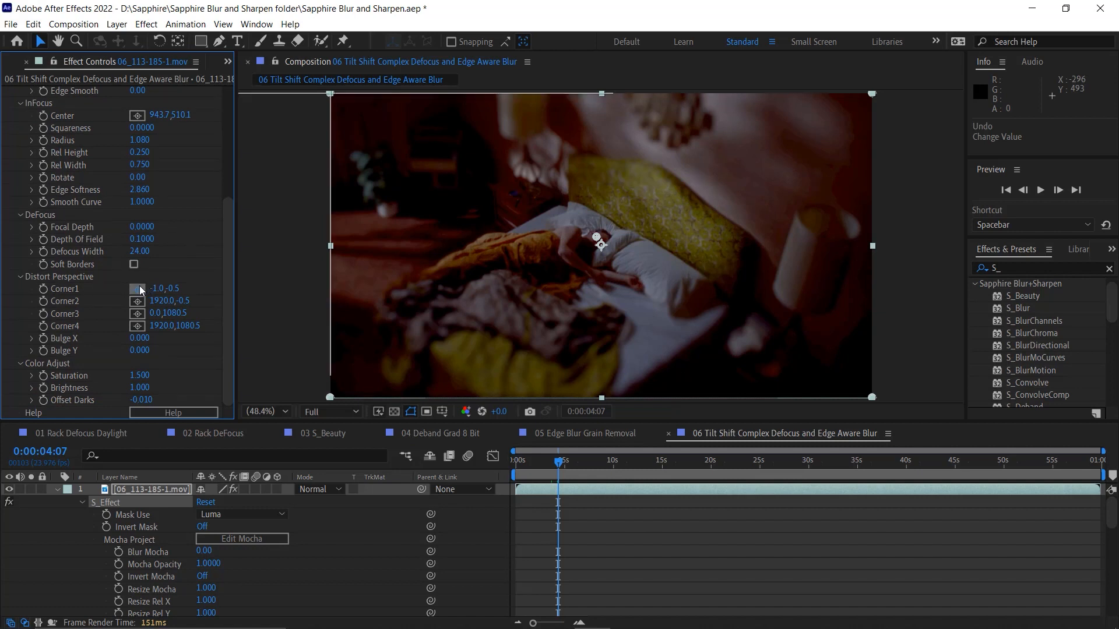
pyautogui.click(136, 304)
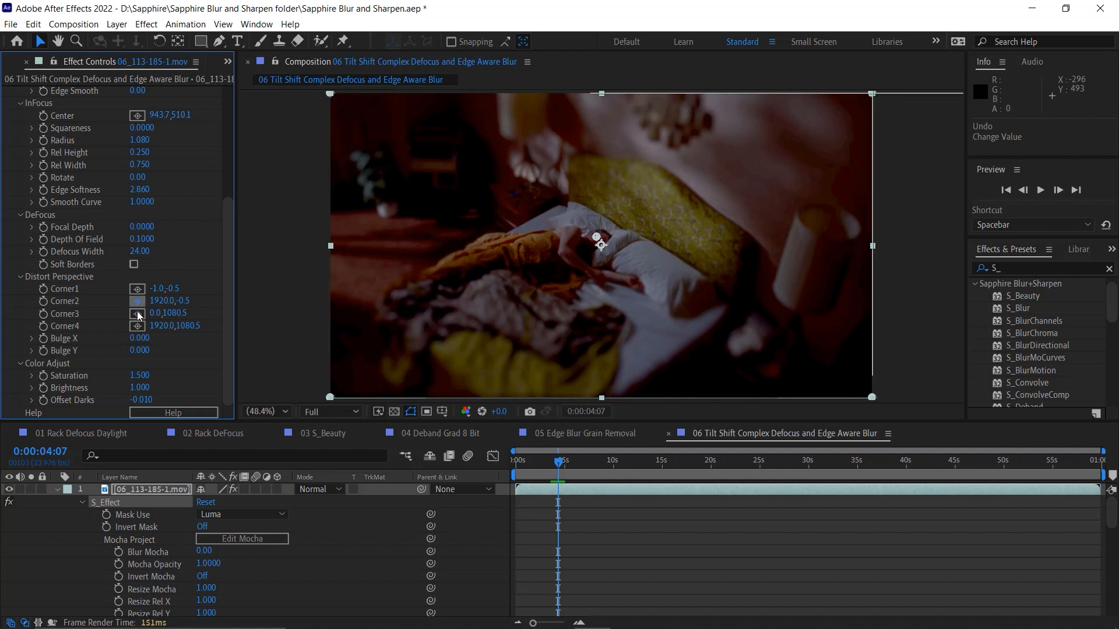
pyautogui.click(139, 316)
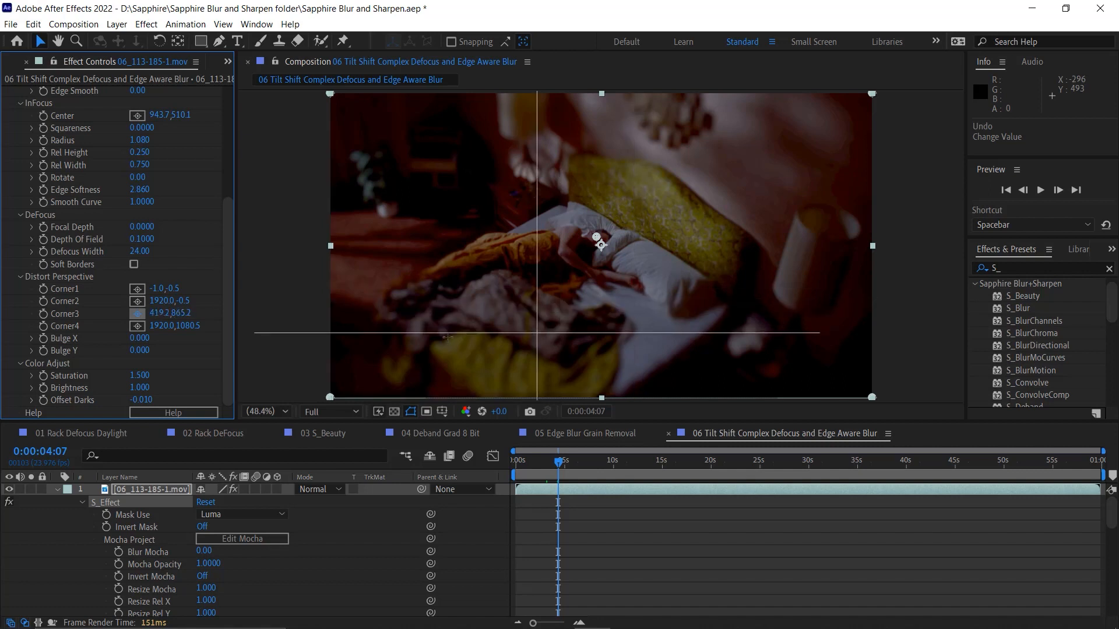
pyautogui.click(330, 397)
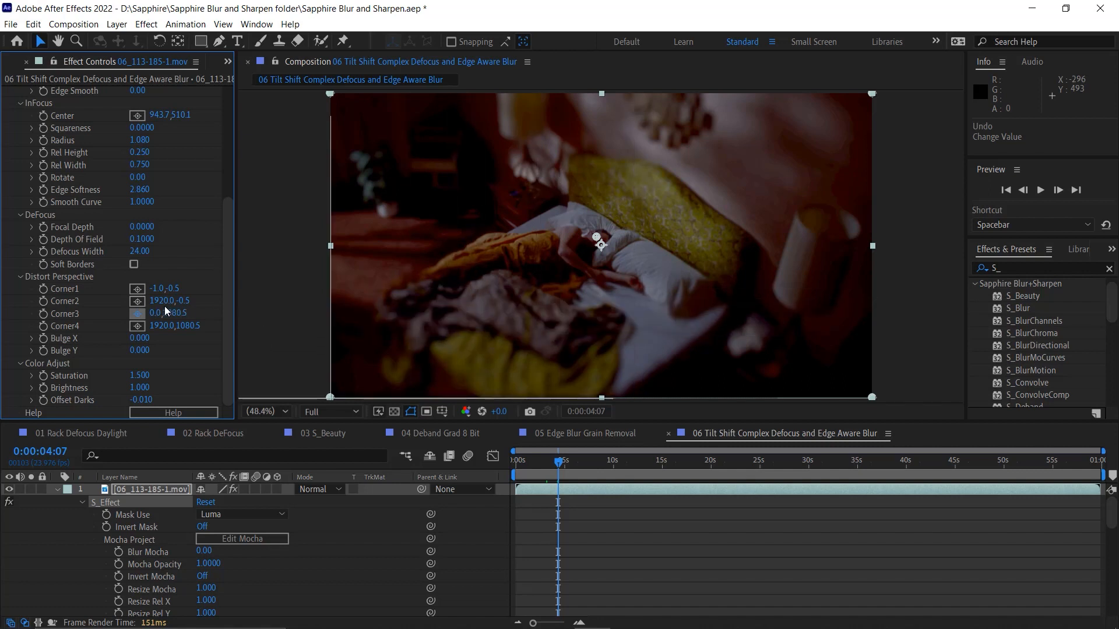
pyautogui.click(138, 314)
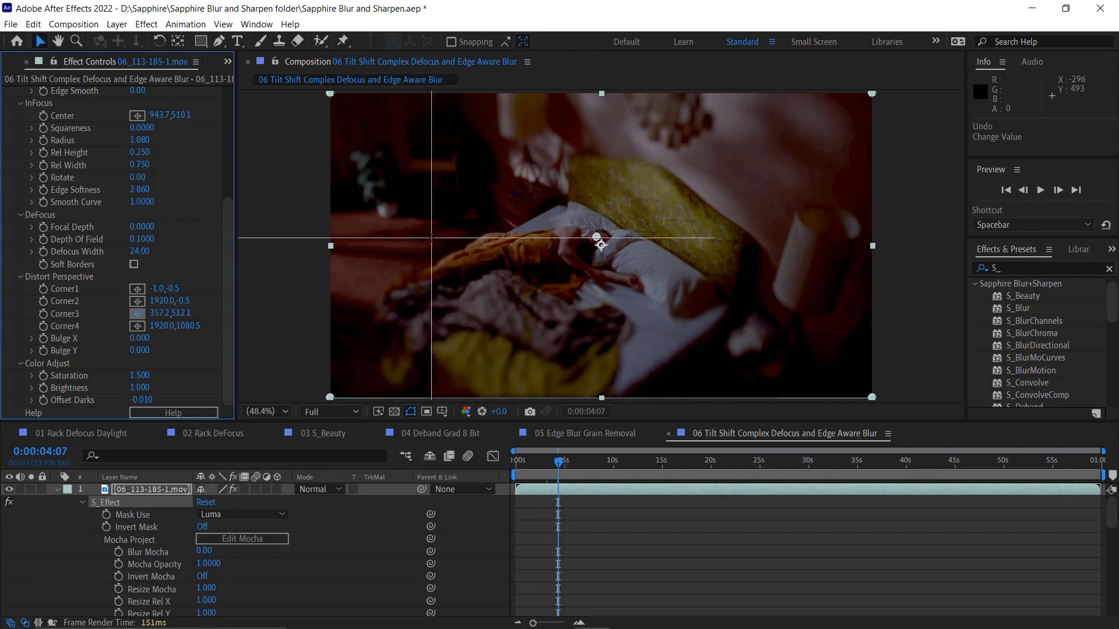
pyautogui.press('Escape')
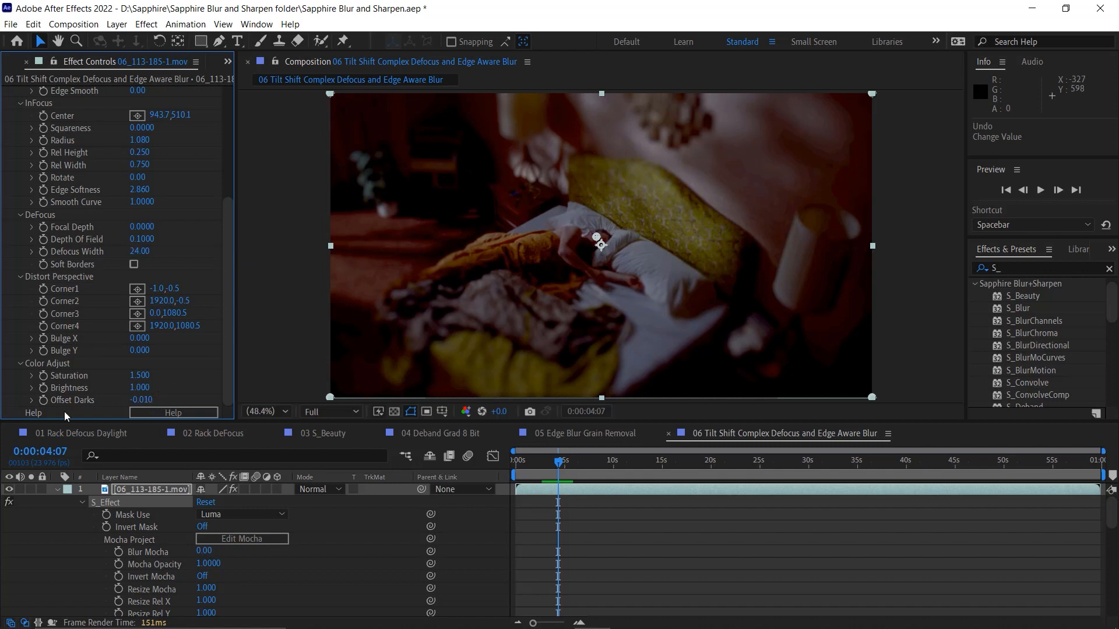
# Compare the bedroom frame at 0:00:04:07 repeatedly with S_Effect off and on, leaving the effect enabled.
pyautogui.click(9, 503)
pyautogui.click(9, 503)
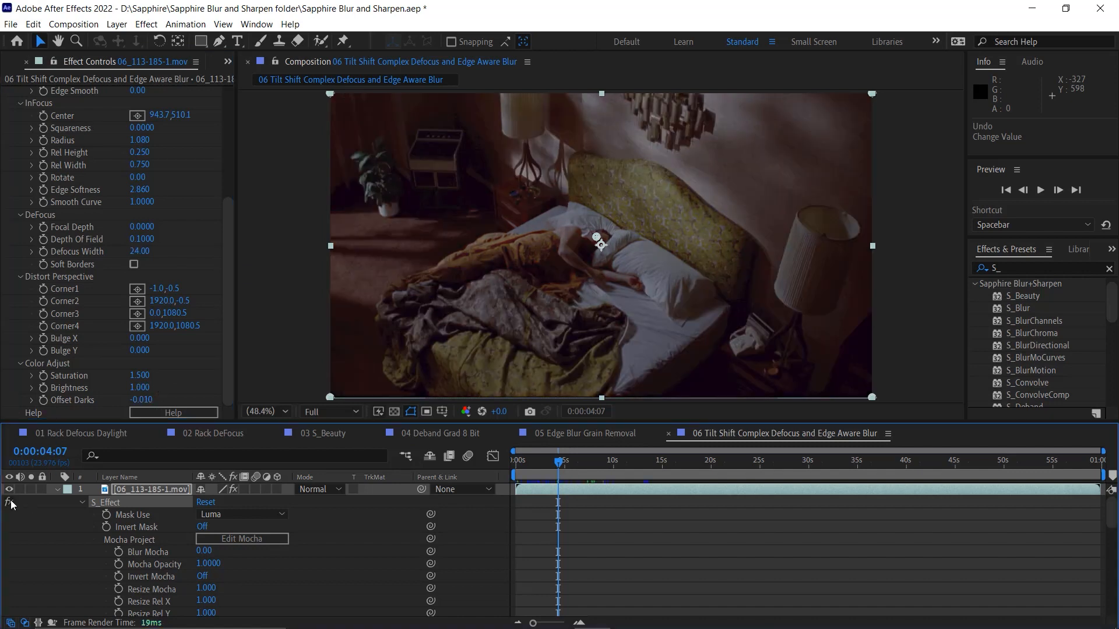
pyautogui.click(10, 503)
pyautogui.click(9, 502)
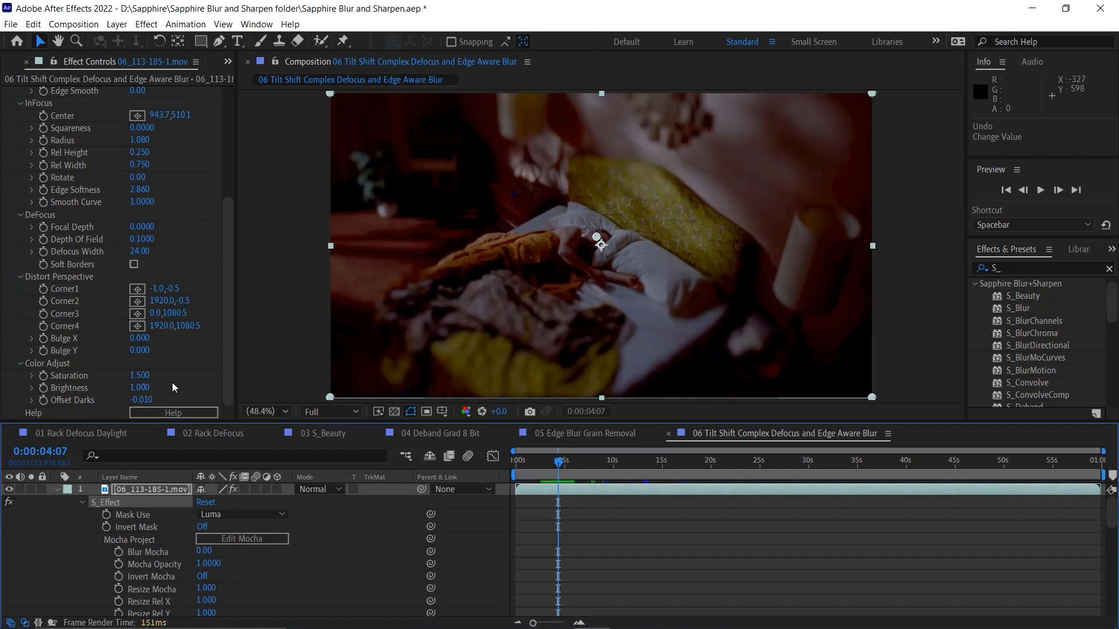
pyautogui.click(10, 502)
pyautogui.click(10, 502)
# Open the 07 Freelens composition and show the effect settings of its MVI_0623.MP4 layer.
pyautogui.moveTo(229, 329); pyautogui.dragTo(225, 194)
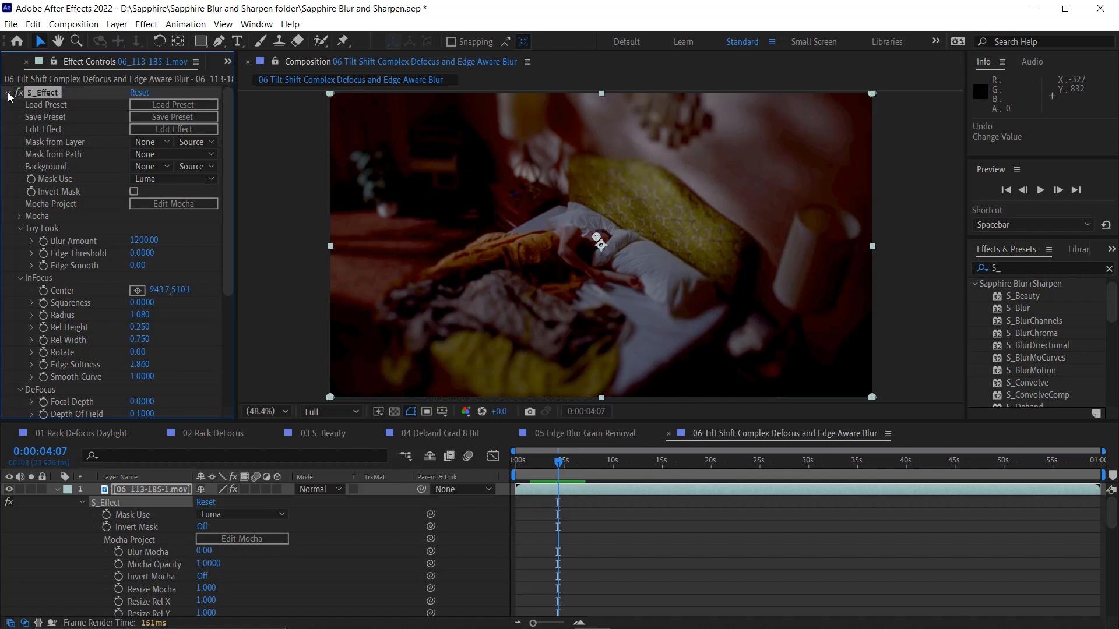
pyautogui.click(228, 61)
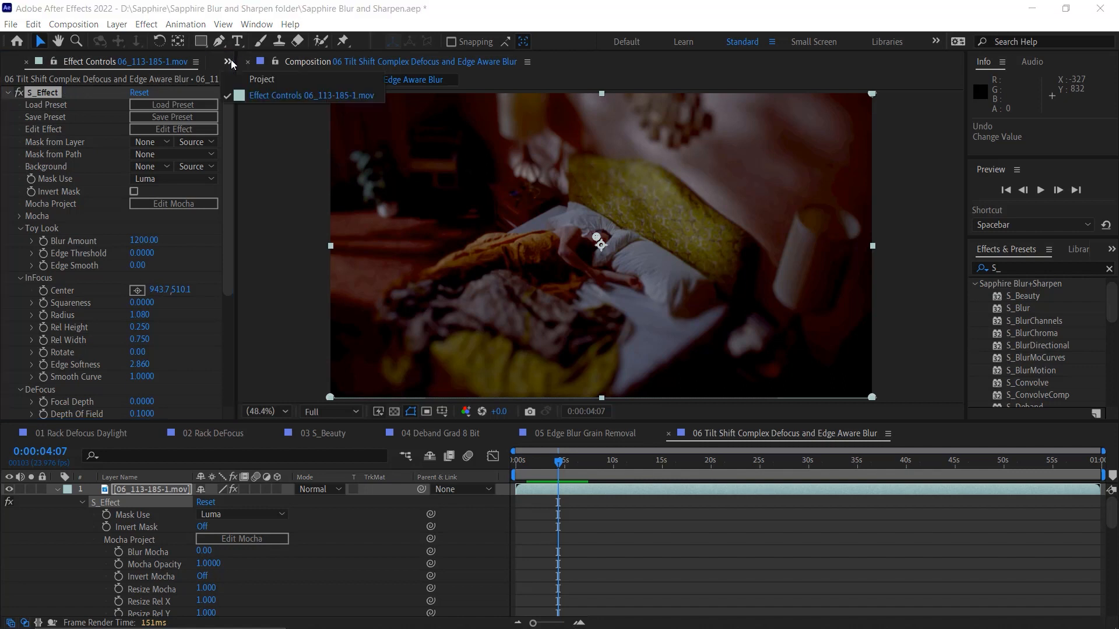
pyautogui.click(262, 79)
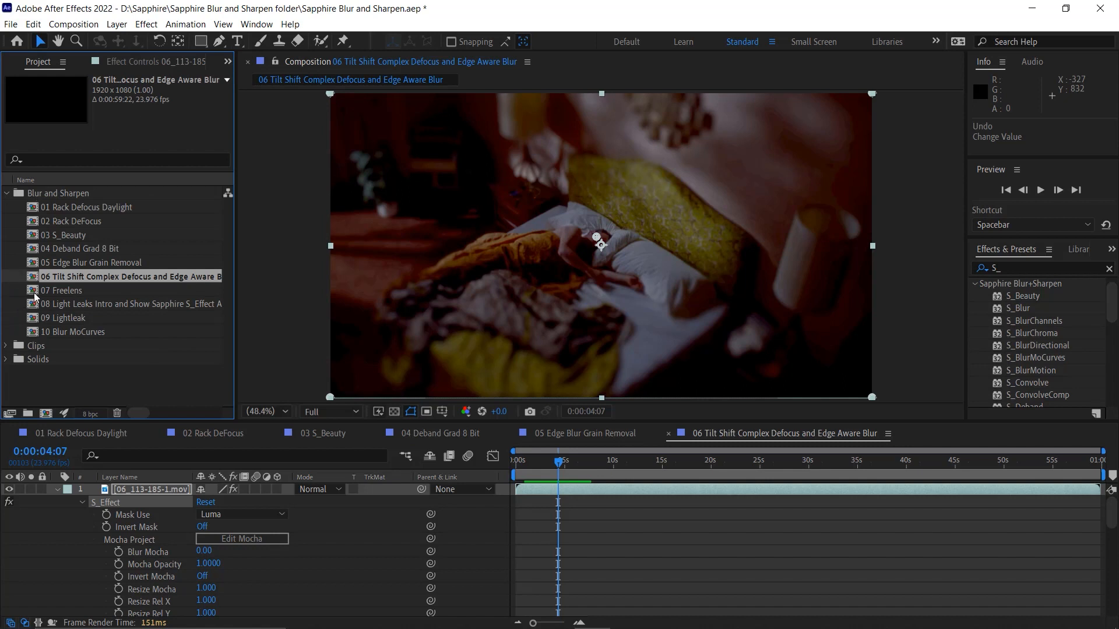
pyautogui.doubleClick(58, 290)
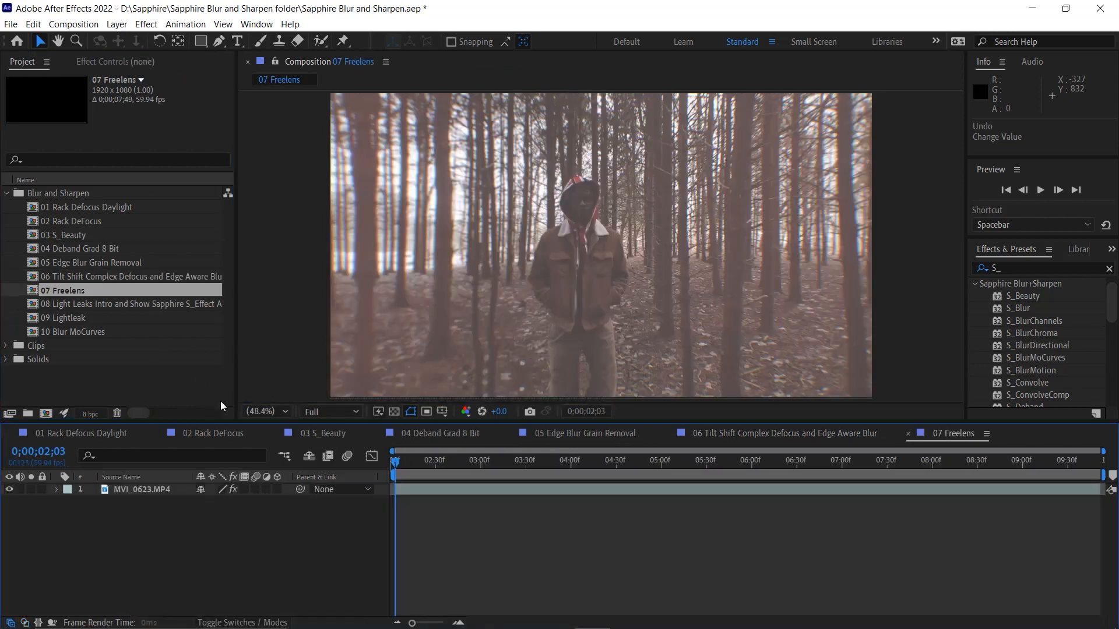
pyautogui.click(155, 488)
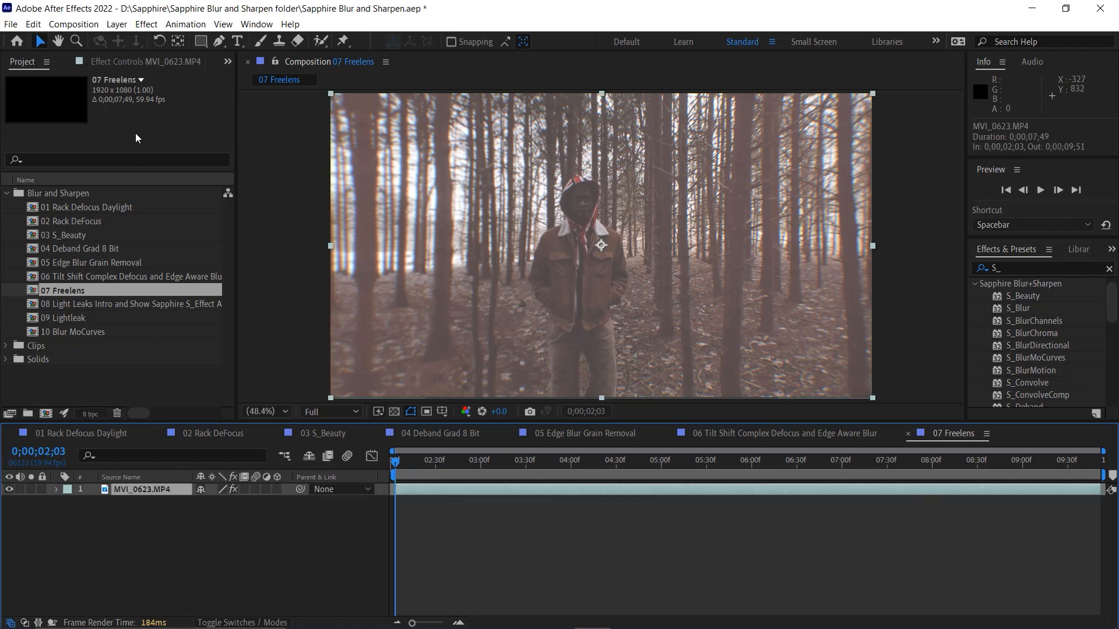
pyautogui.click(124, 60)
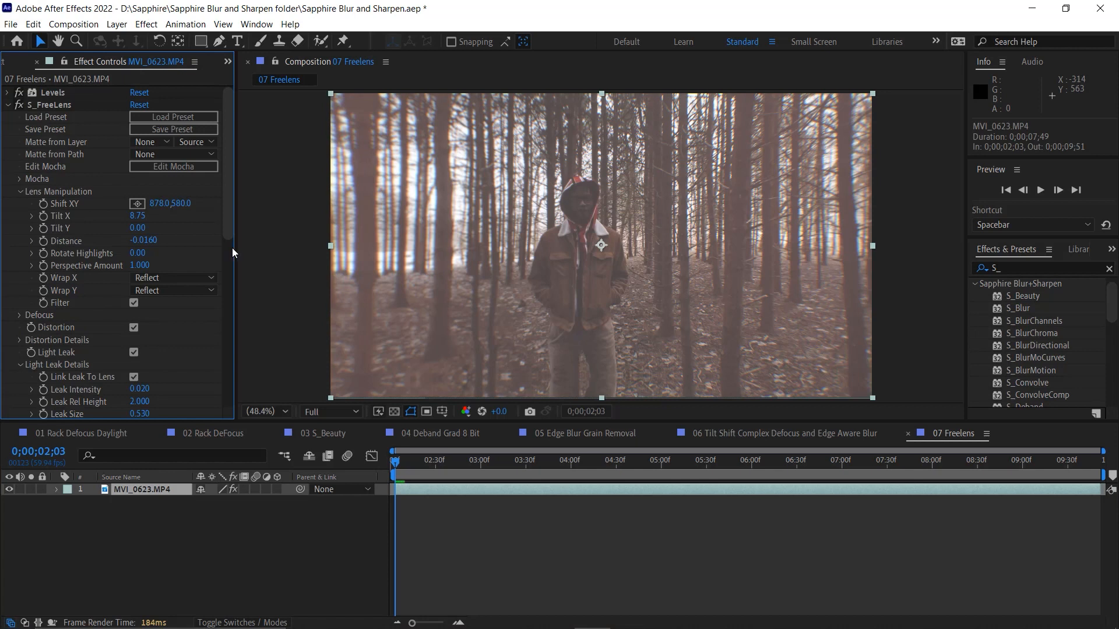
# Compare the forest clip with Levels and S_FreeLens each switched off and on, leaving both effects enabled.
pyautogui.click(19, 91)
pyautogui.click(18, 91)
pyautogui.click(17, 104)
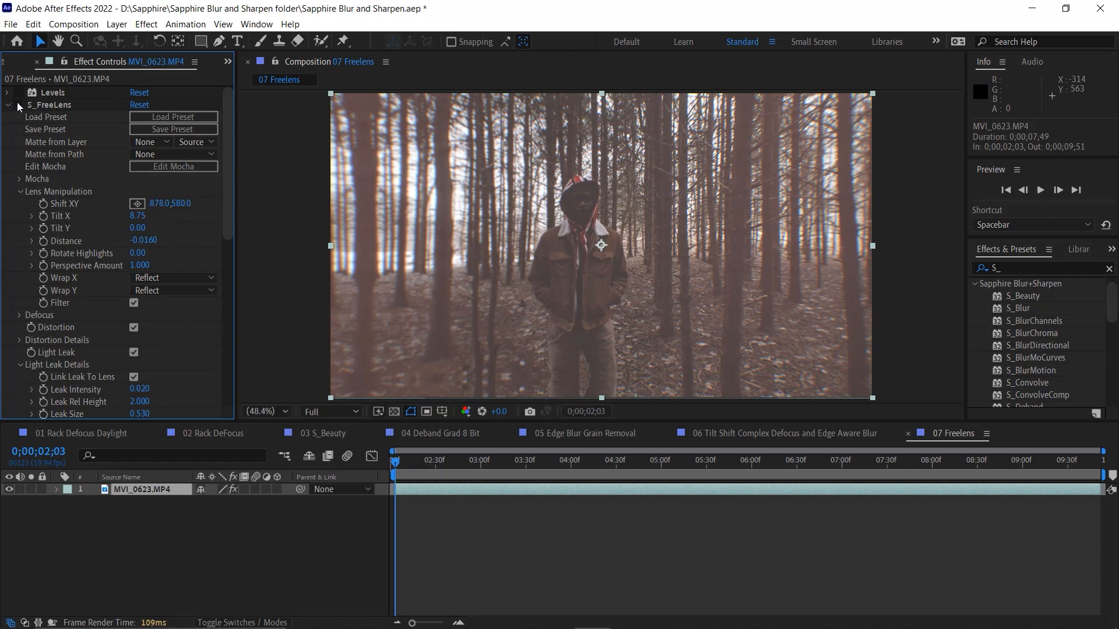
pyautogui.click(21, 91)
pyautogui.click(21, 90)
pyautogui.click(21, 91)
pyautogui.click(21, 92)
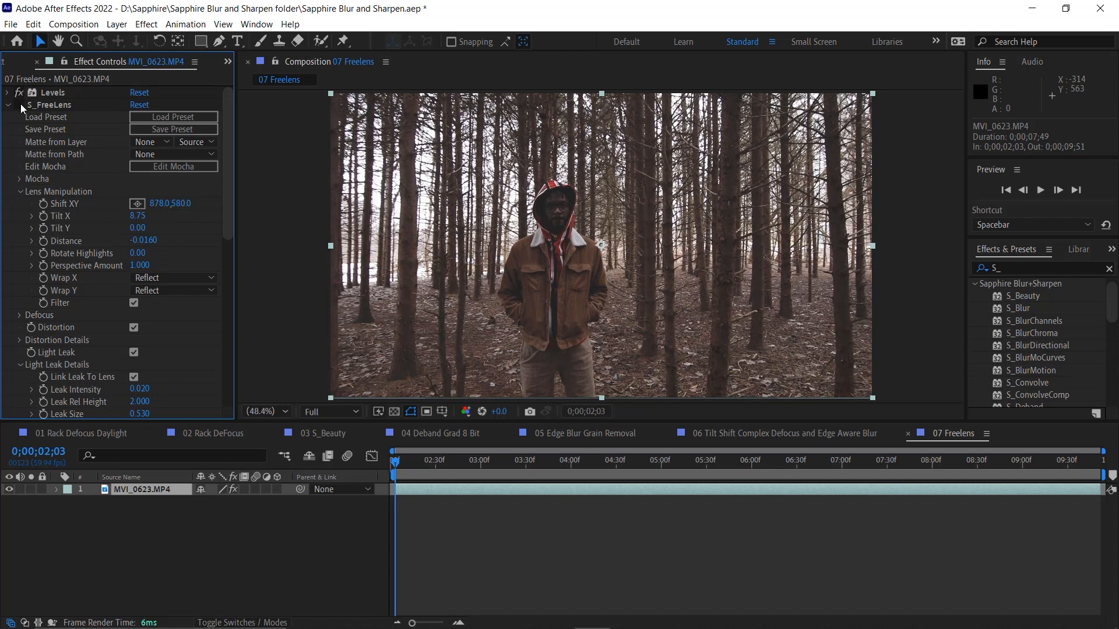
pyautogui.click(19, 105)
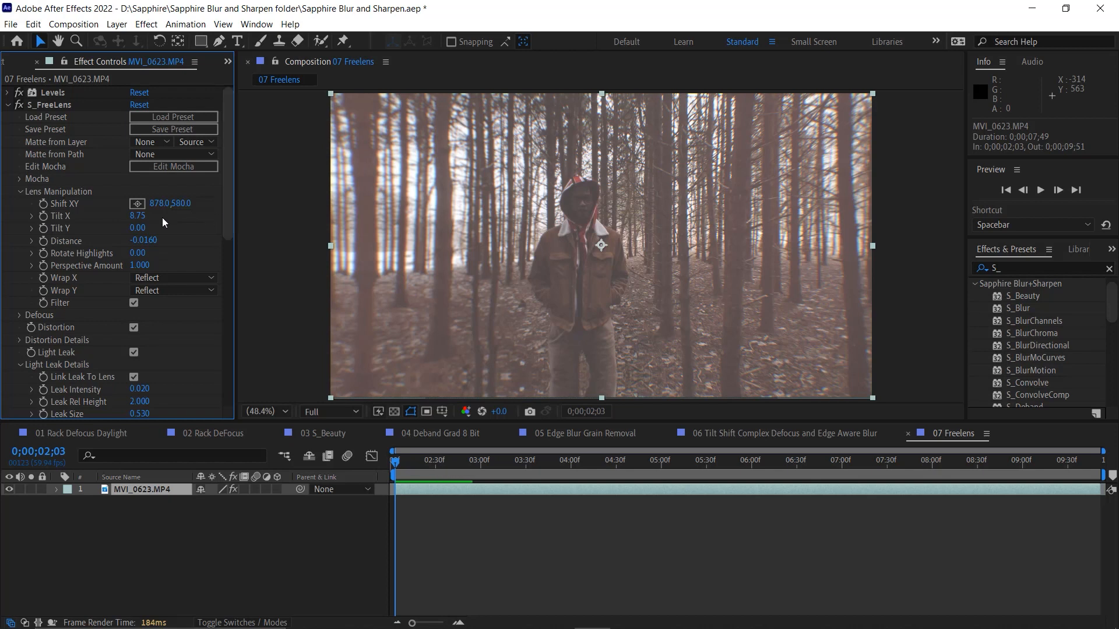
# Set S_FreeLens Tilt X to 10.35 and Distance to -0.0130, and undo a trial change of Rotate Highlights.
pyautogui.moveTo(159, 204); pyautogui.dragTo(154, 251)
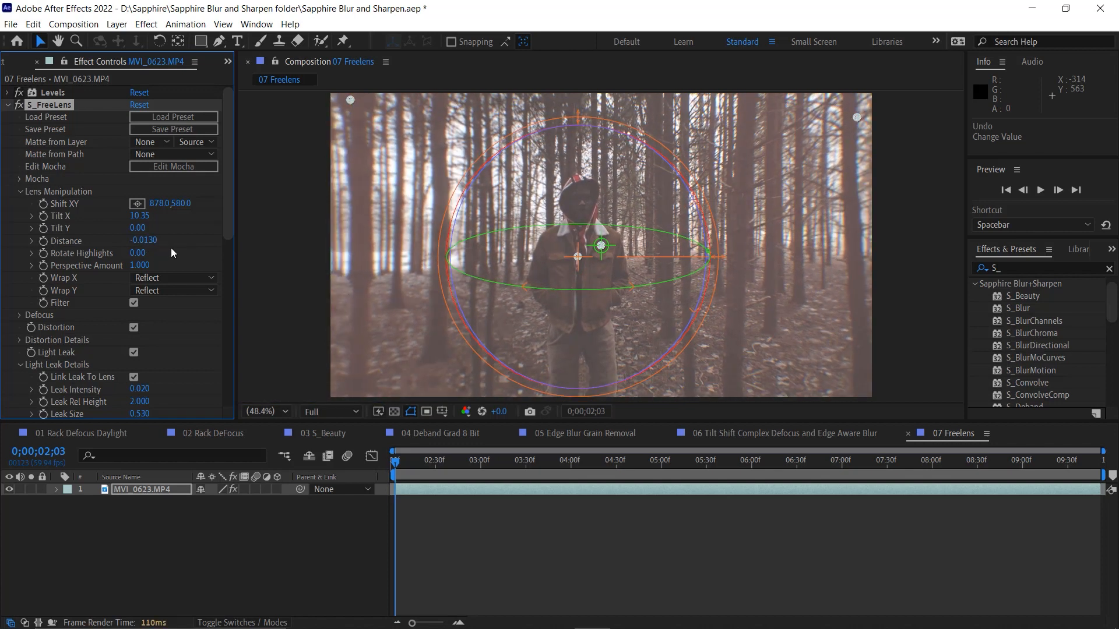
pyautogui.moveTo(141, 254); pyautogui.dragTo(165, 260)
pyautogui.hotkey('ctrl', 'z')
# Expand the Defocus settings of S_FreeLens and set Defocus Width to 75.
pyautogui.scroll(-3, 232, 215)
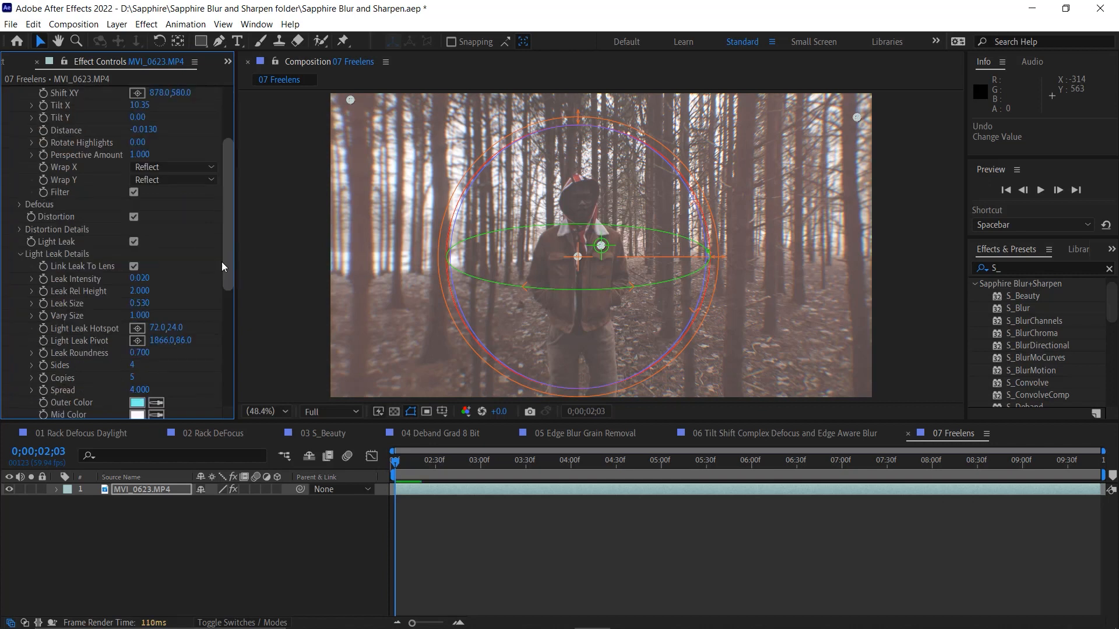
pyautogui.click(19, 205)
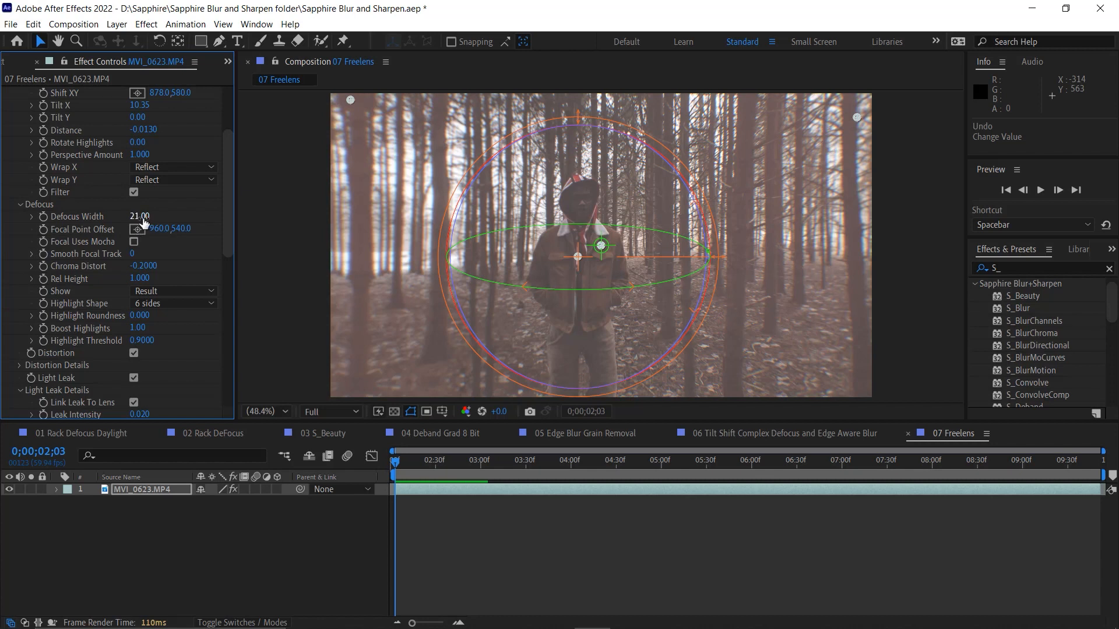
pyautogui.moveTo(126, 227)
pyautogui.mouseDown()
pyautogui.moveTo(114, 226)
pyautogui.moveTo(183, 222)
pyautogui.moveTo(72, 215)
pyautogui.moveTo(108, 216)
pyautogui.mouseUp()
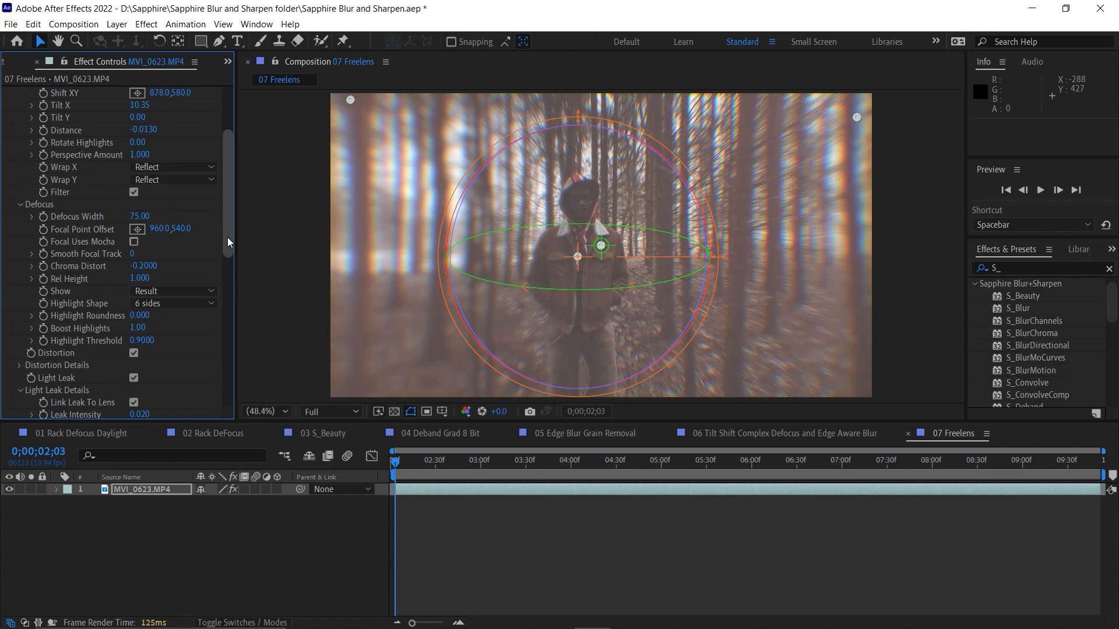
# Review the Highlight Shape choices without changing them, and expand the Distortion Details settings of S_FreeLens.
pyautogui.moveTo(227, 240); pyautogui.dragTo(152, 261)
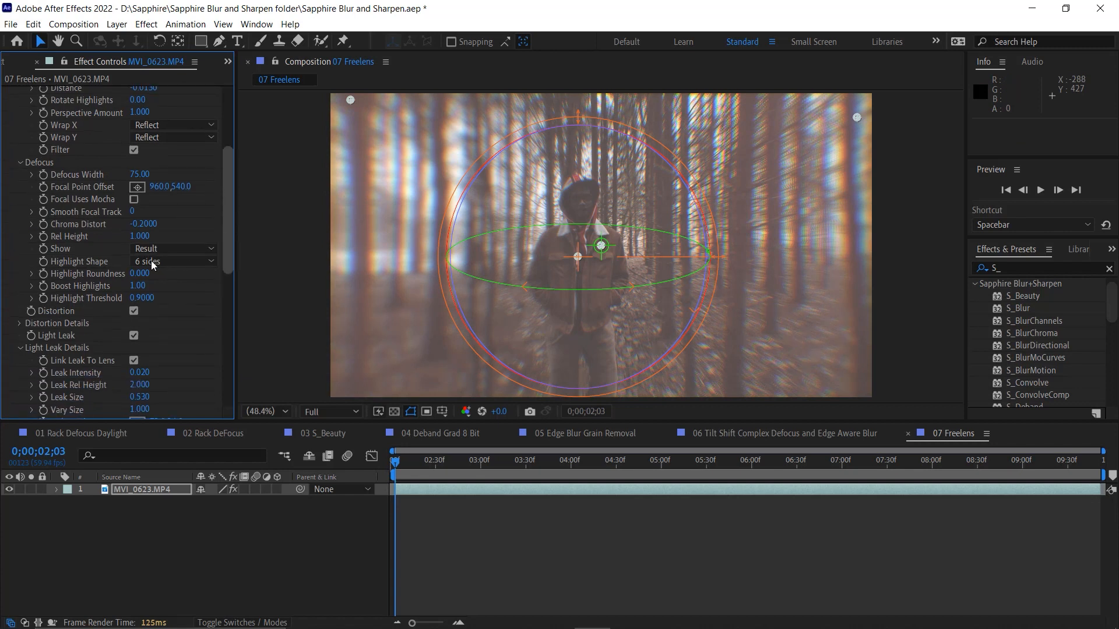
pyautogui.click(151, 261)
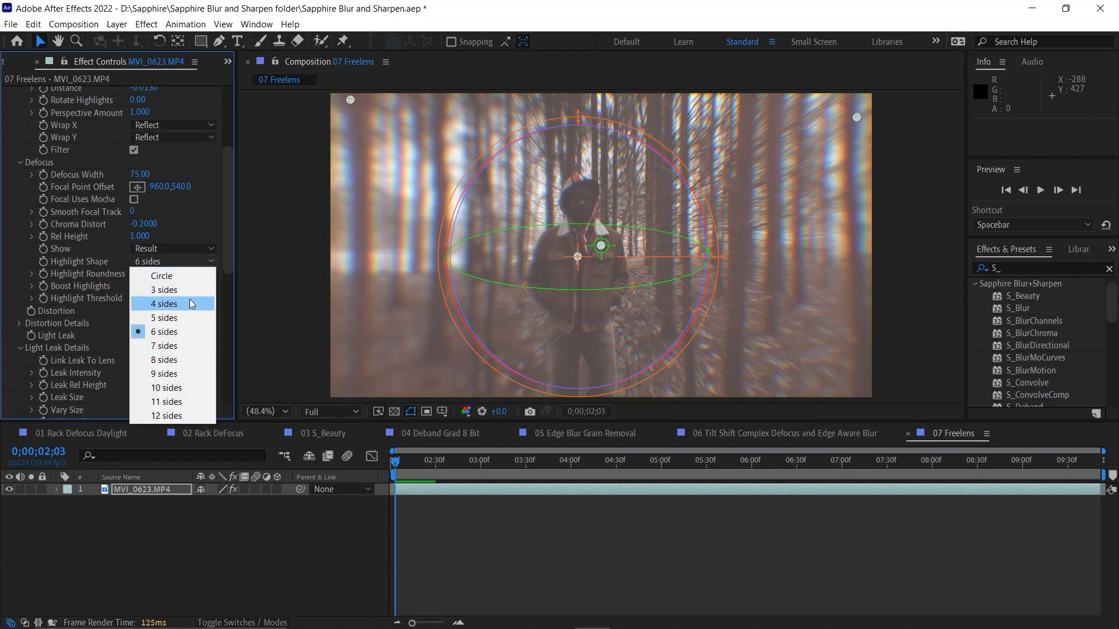
pyautogui.click(94, 249)
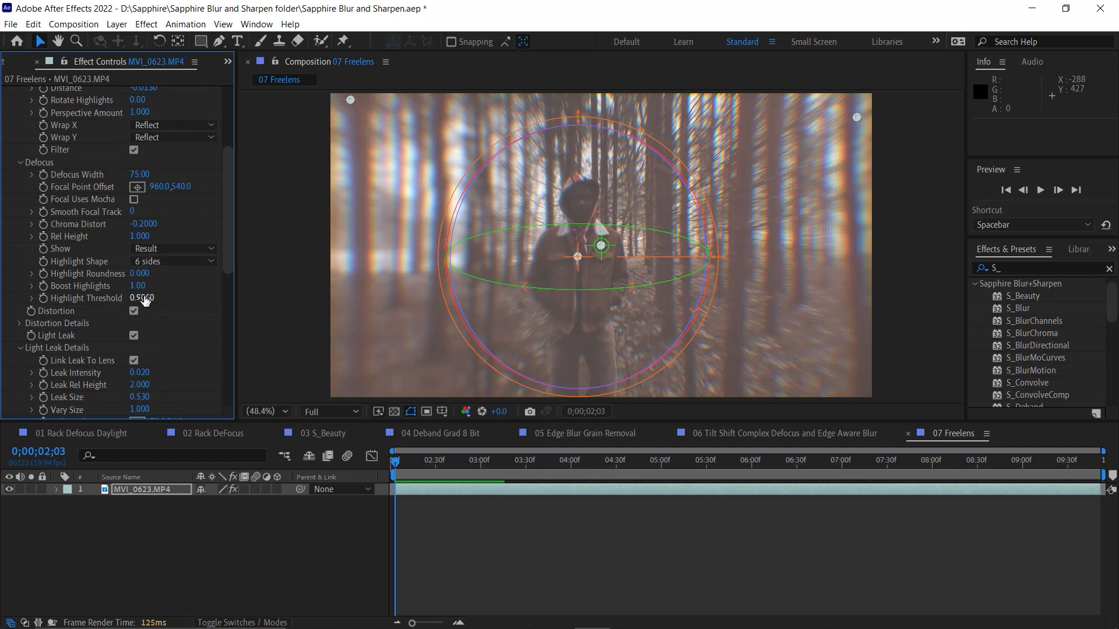
pyautogui.moveTo(229, 249); pyautogui.dragTo(225, 292)
pyautogui.click(20, 222)
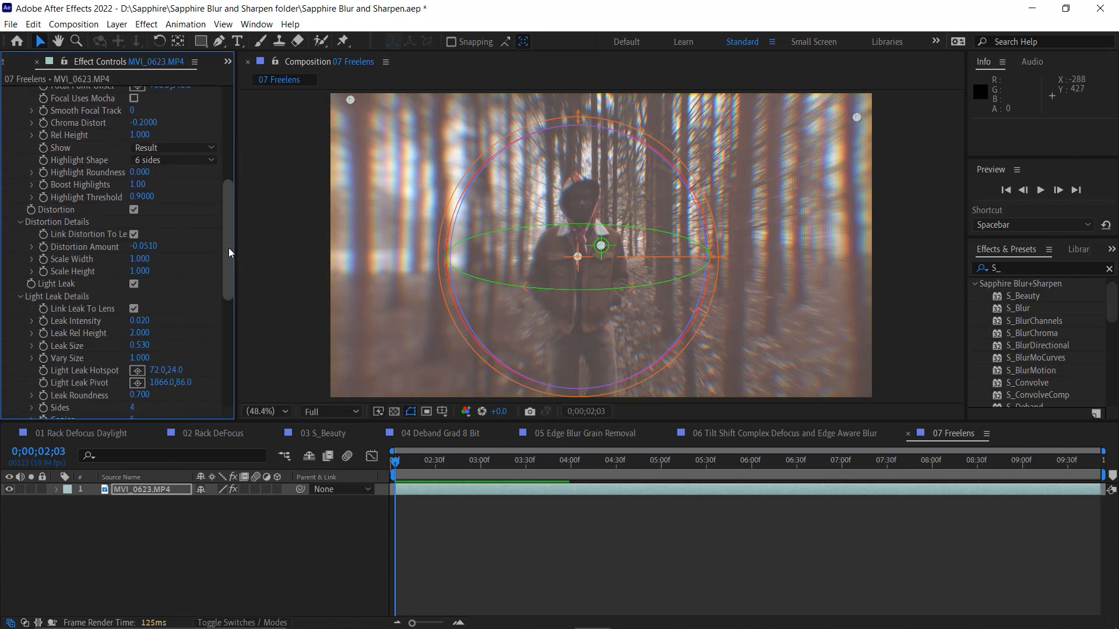
pyautogui.moveTo(229, 246); pyautogui.dragTo(227, 258)
pyautogui.moveTo(151, 204); pyautogui.dragTo(180, 235)
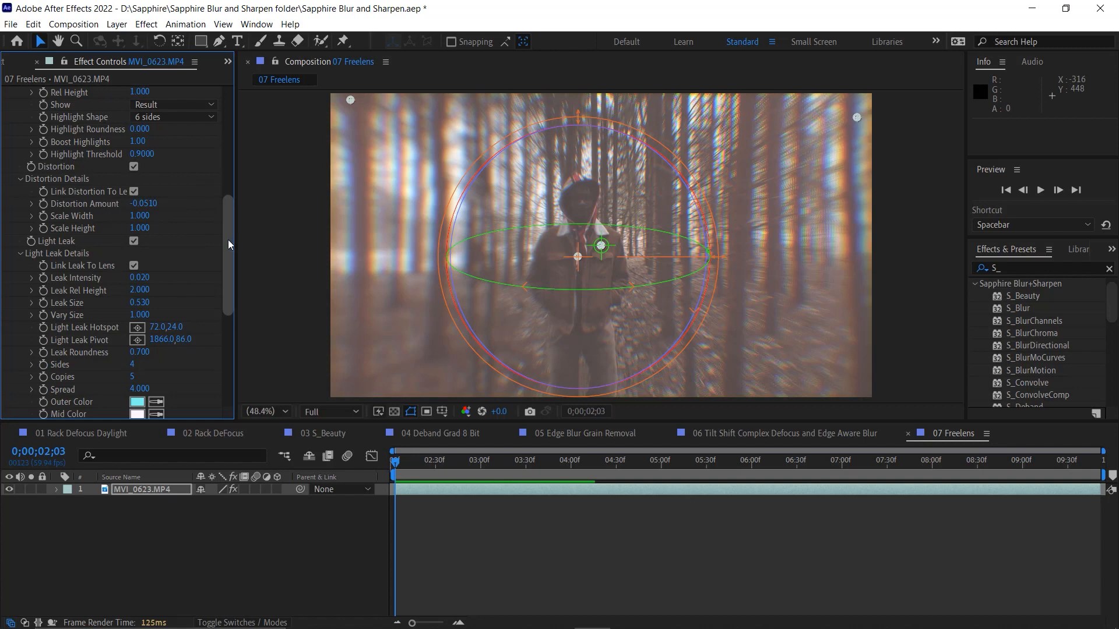
# Set the light leak's Leak Intensity to 0.120 and play the forest clip to preview it.
pyautogui.moveTo(228, 240); pyautogui.dragTo(225, 253)
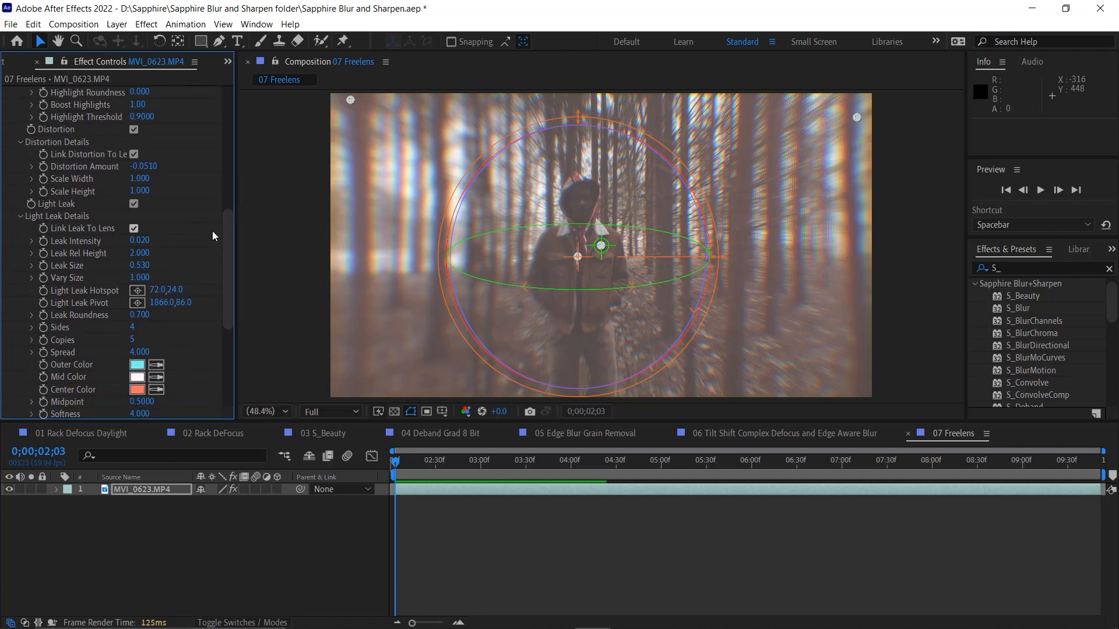
pyautogui.moveTo(228, 244); pyautogui.dragTo(226, 263)
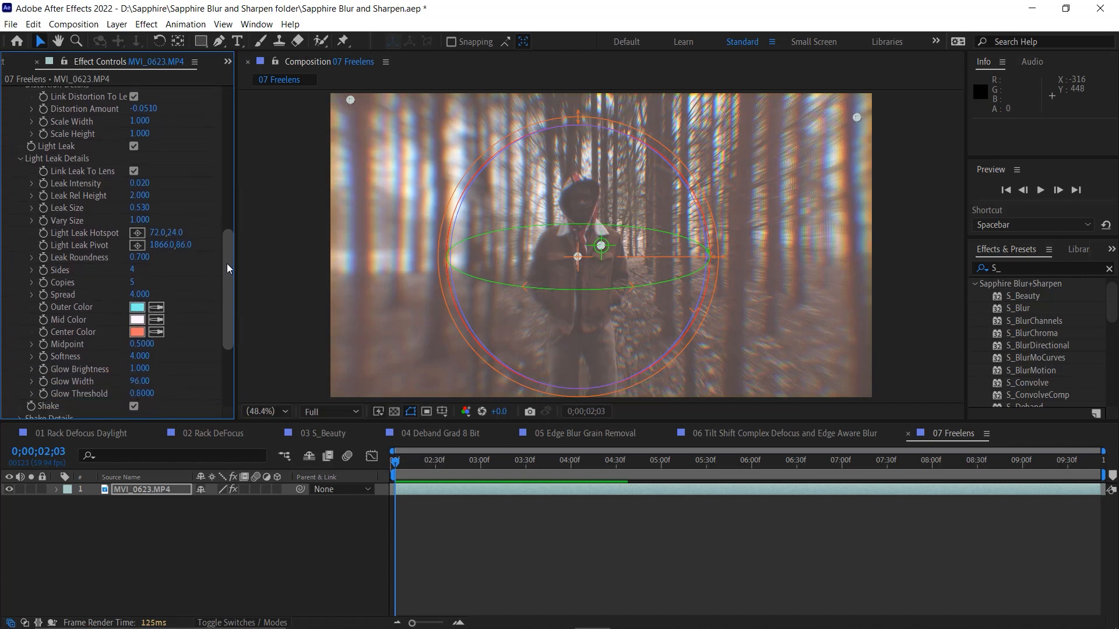
pyautogui.moveTo(140, 185)
pyautogui.mouseDown()
pyautogui.moveTo(247, 180)
pyautogui.moveTo(134, 185)
pyautogui.moveTo(143, 185)
pyautogui.mouseUp()
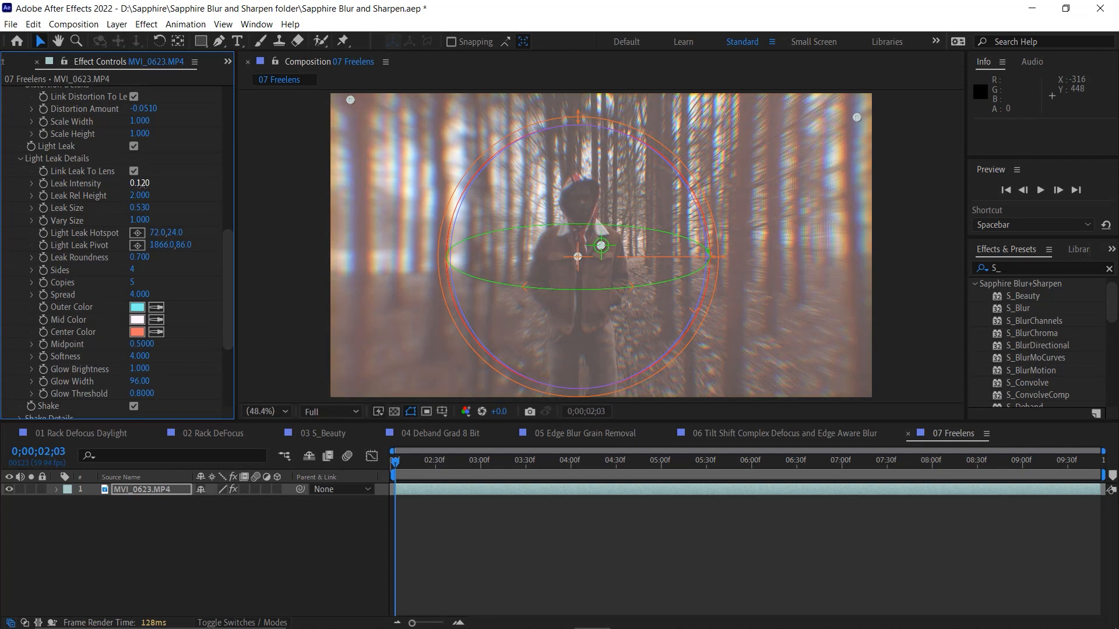
pyautogui.press('space')
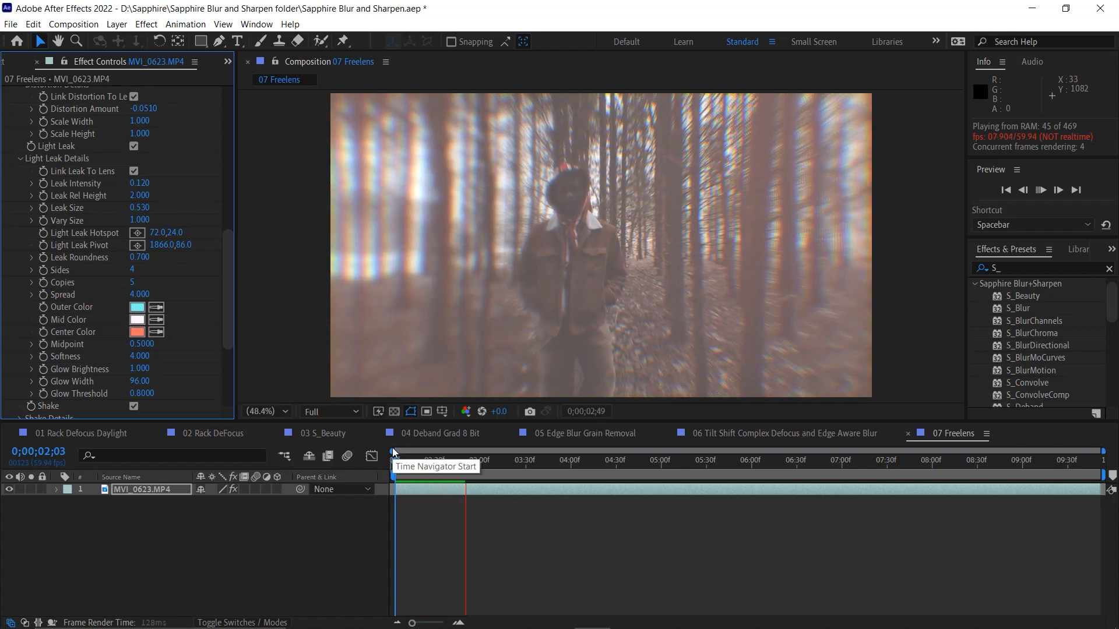
pyautogui.press('space')
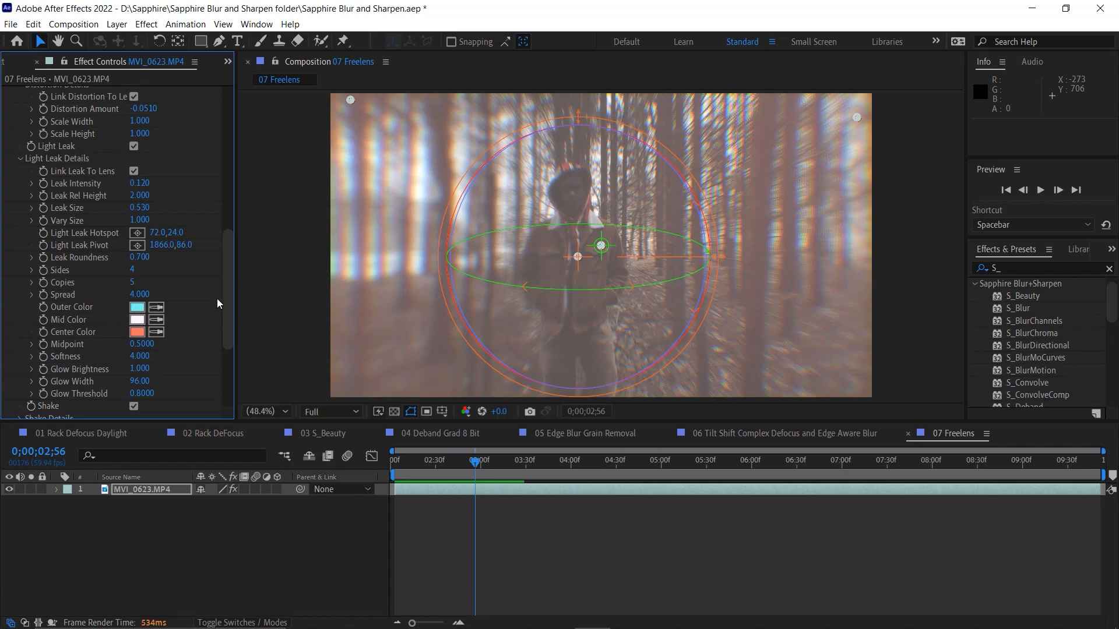
# Expand the Shake Details settings of S_FreeLens and play the forest clip from 0;00;02;03.
pyautogui.moveTo(225, 307); pyautogui.dragTo(229, 356)
pyautogui.click(20, 286)
pyautogui.scroll(-3, 146, 291)
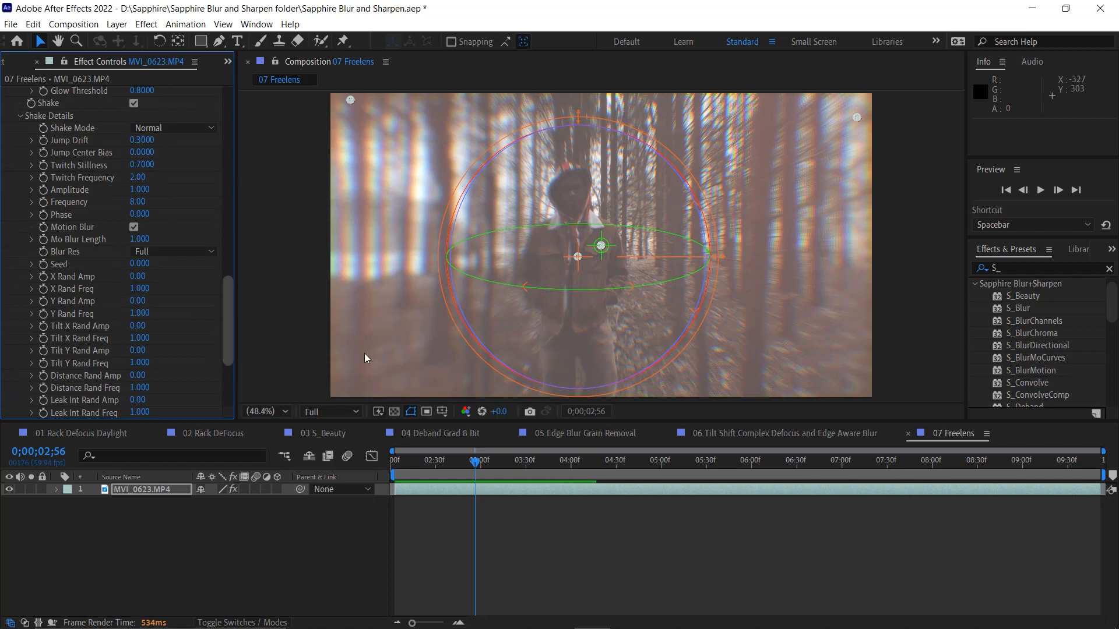
pyautogui.moveTo(460, 460); pyautogui.dragTo(389, 470)
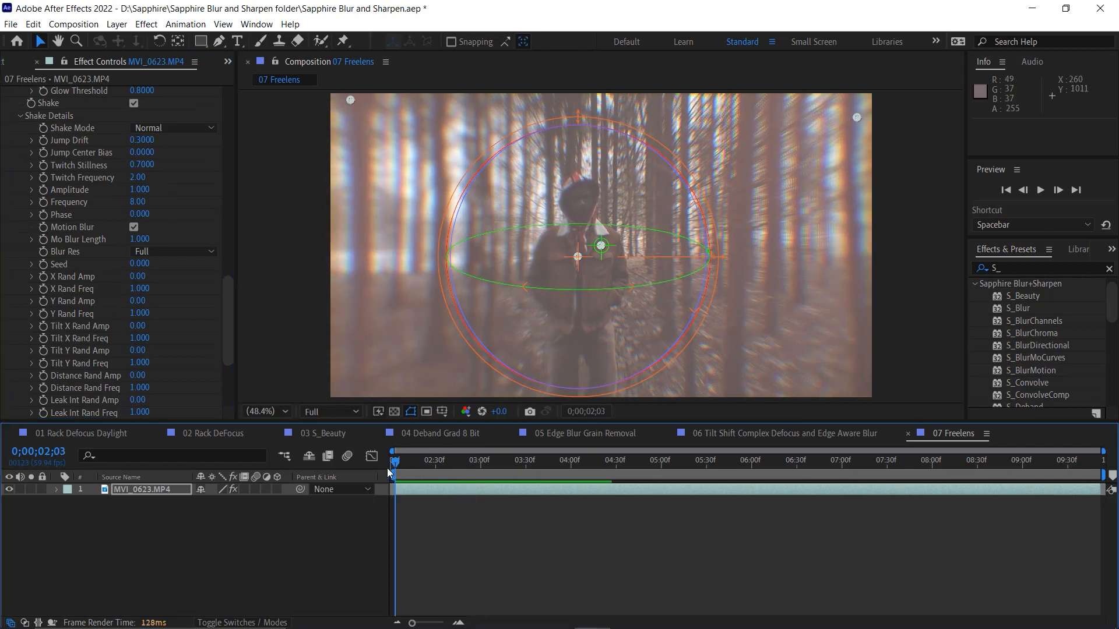
pyautogui.press('space')
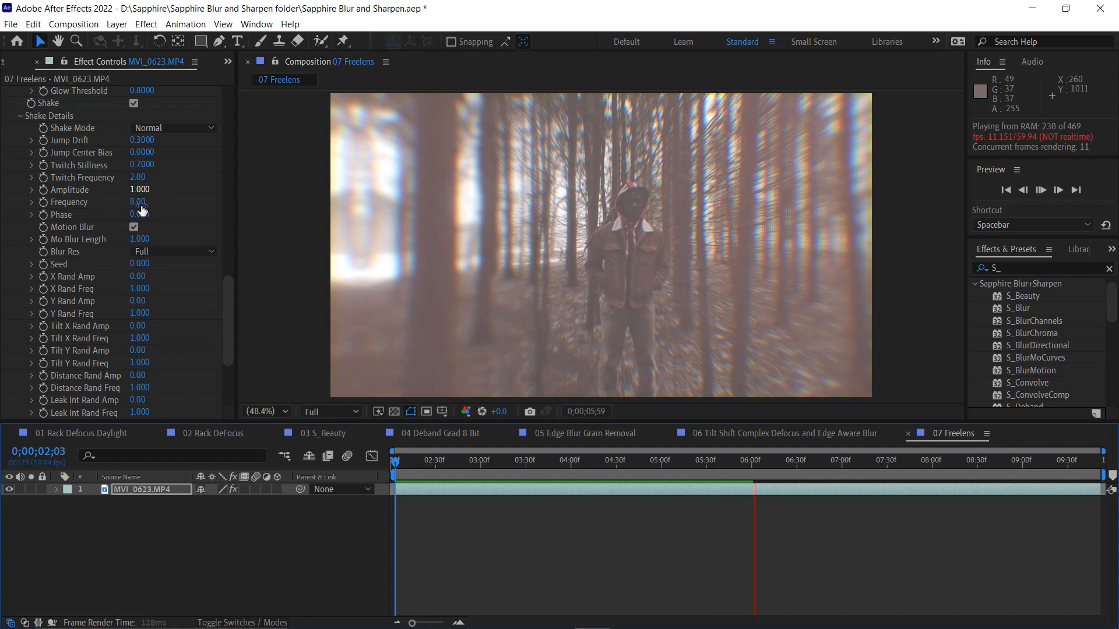
pyautogui.press('space')
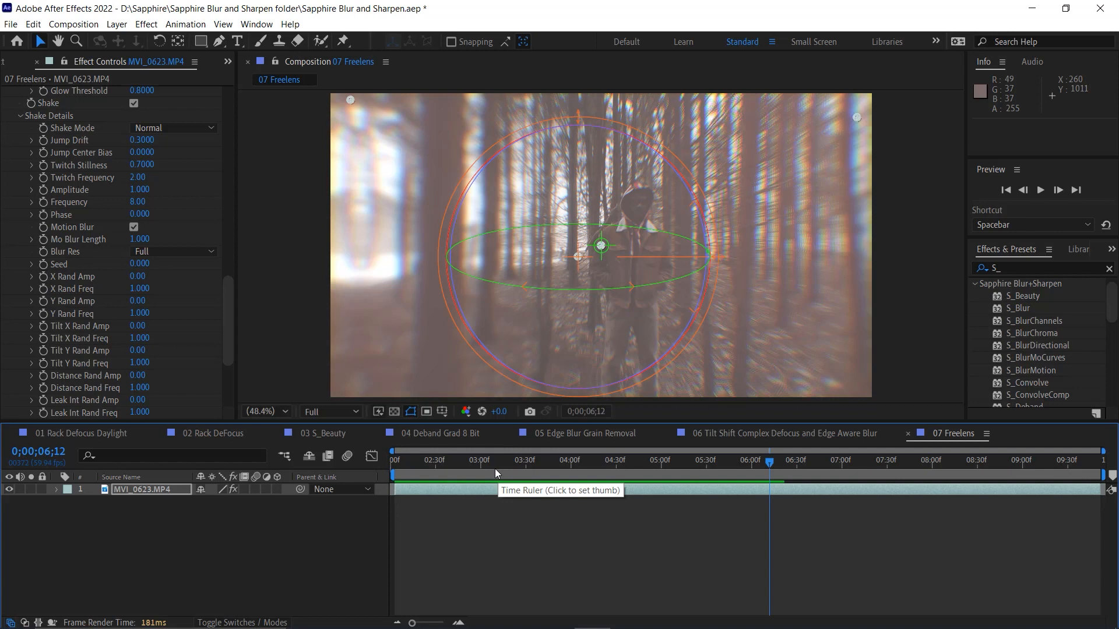
# Switch S_FreeLens off at 0;00;02;30, play the unaffected forest clip, and enable the effect again.
pyautogui.moveTo(495, 468); pyautogui.dragTo(436, 461)
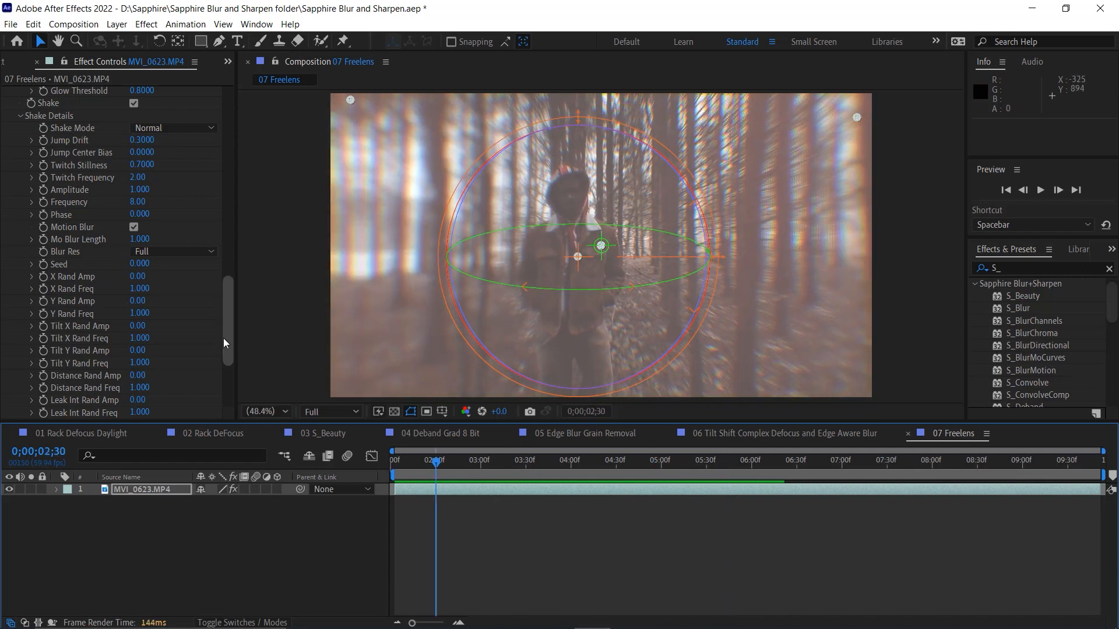
pyautogui.moveTo(227, 344); pyautogui.dragTo(230, 99)
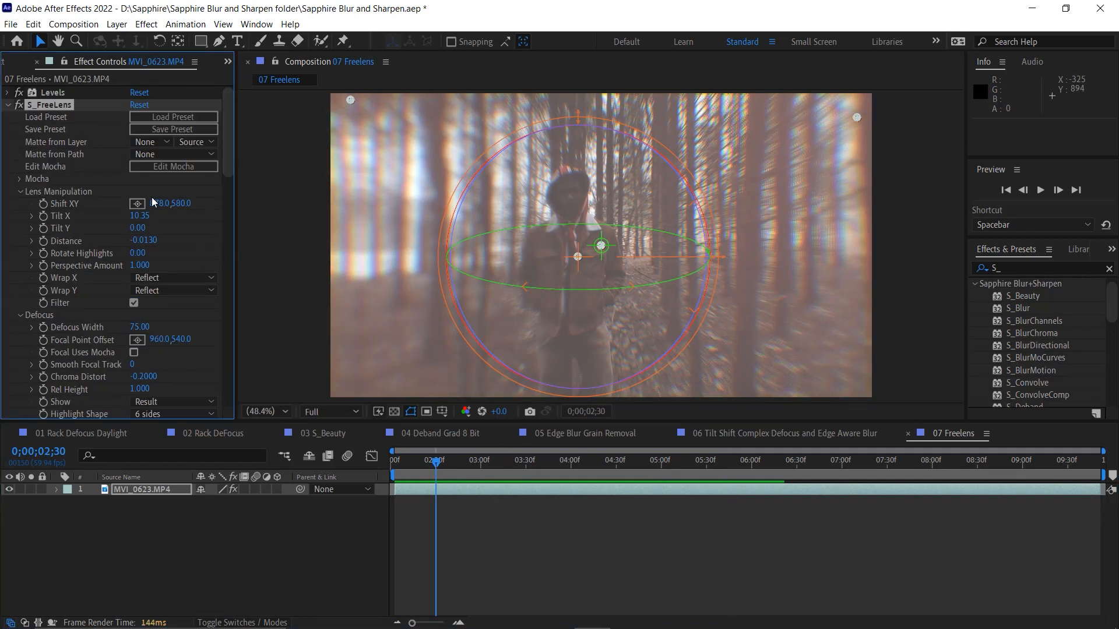
pyautogui.click(20, 104)
pyautogui.click(20, 104)
pyautogui.click(20, 104)
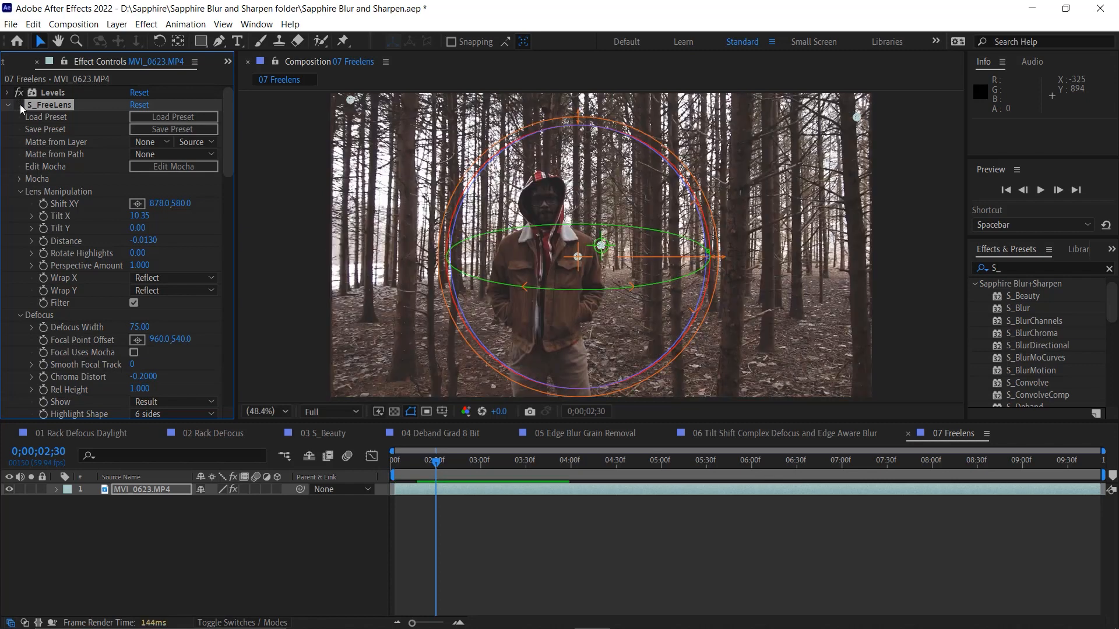
pyautogui.press('space')
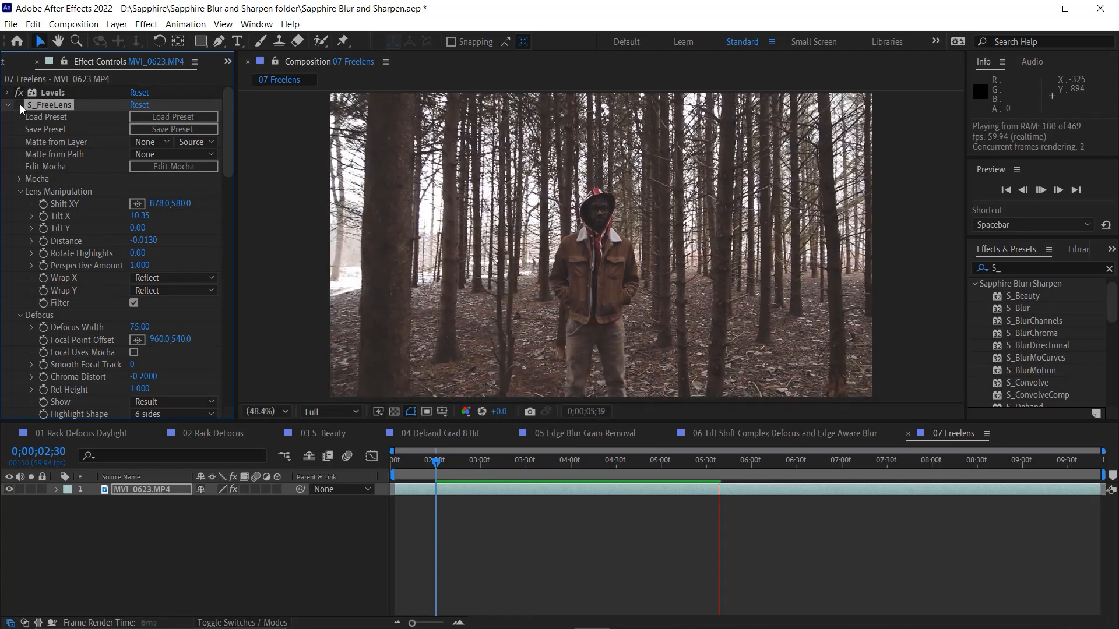
pyautogui.click(20, 104)
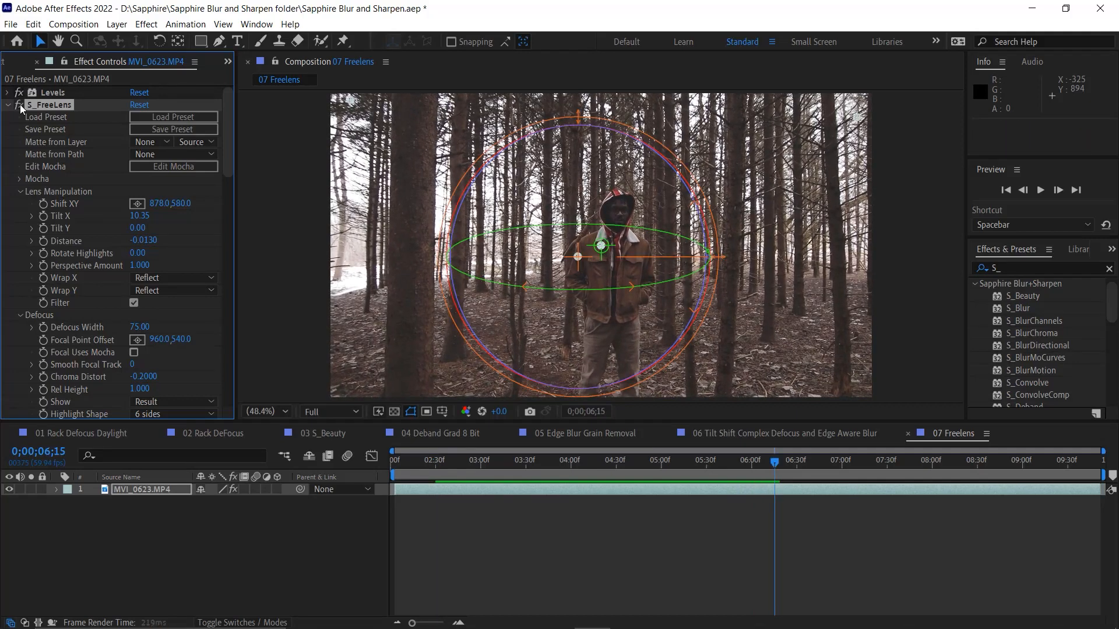
# Play the forest clip from 0;00;02;03 with S_FreeLens enabled, and collapse the Lens Manipulation and Defocus settings.
pyautogui.moveTo(673, 467); pyautogui.dragTo(369, 419)
pyautogui.press('space')
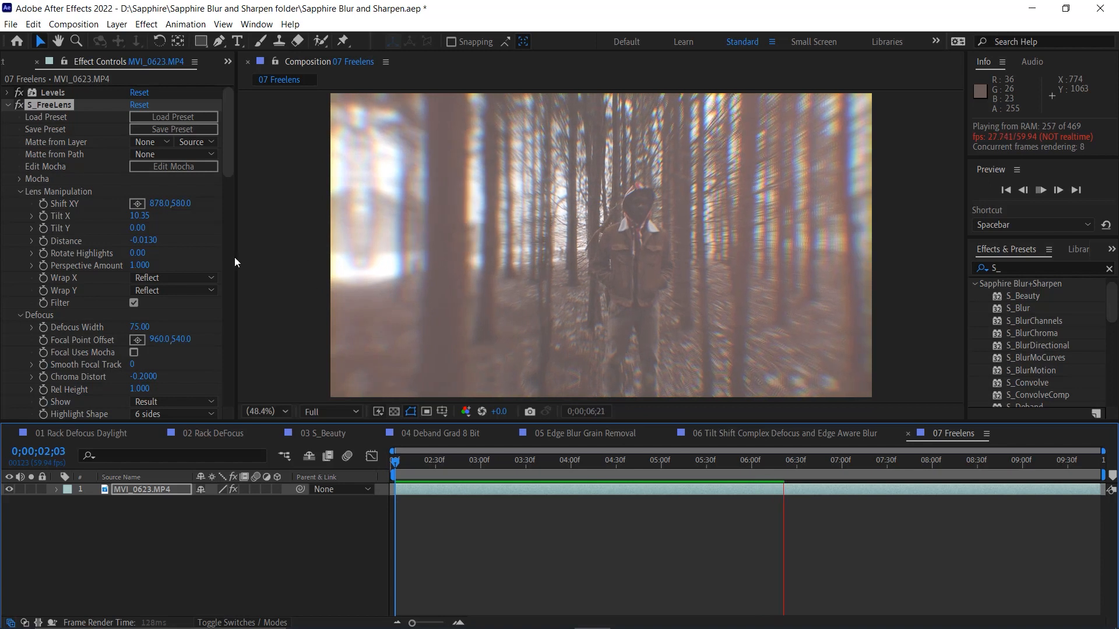
pyautogui.click(19, 191)
pyautogui.click(18, 204)
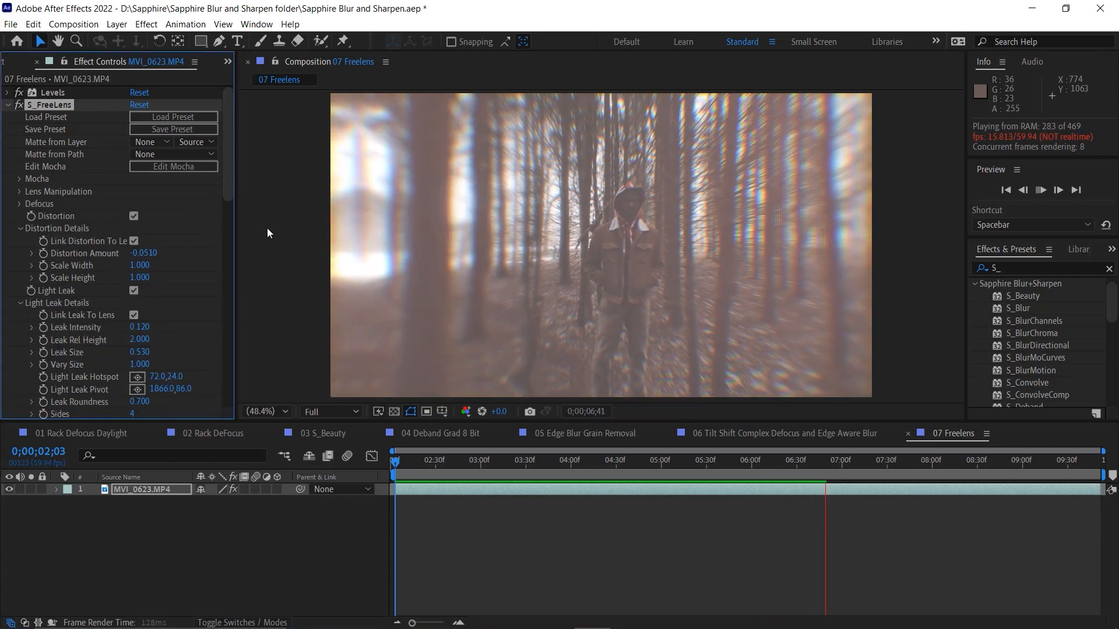
pyautogui.press('space')
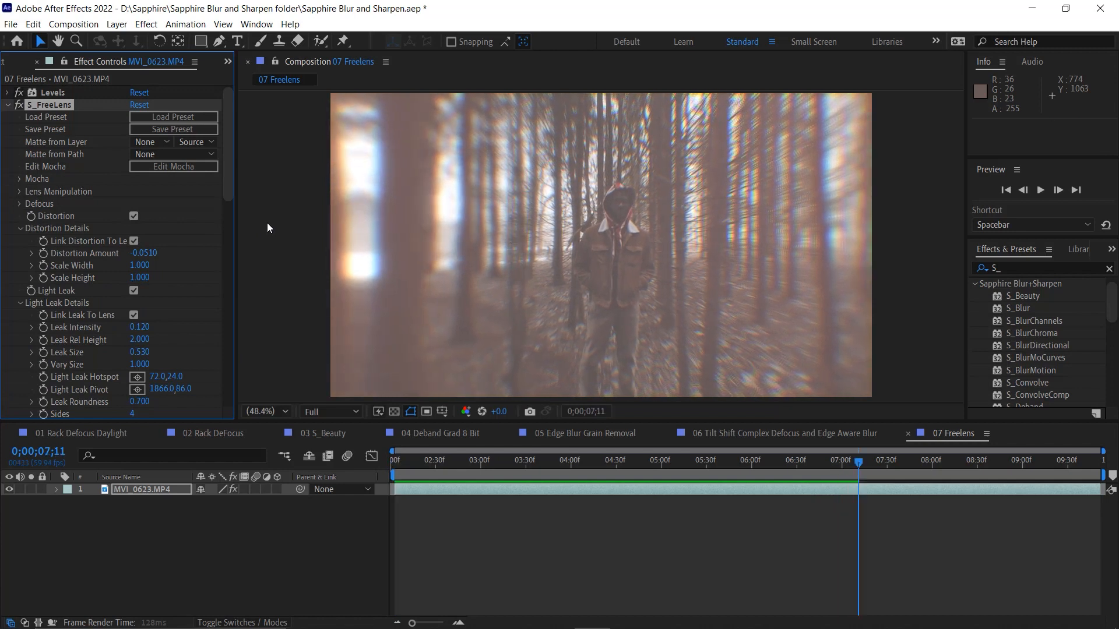
# Open the 08 Light Leaks Intro composition, check Adjustment Layer 1 hidden and visible, and show its S_Effect settings.
pyautogui.click(7, 63)
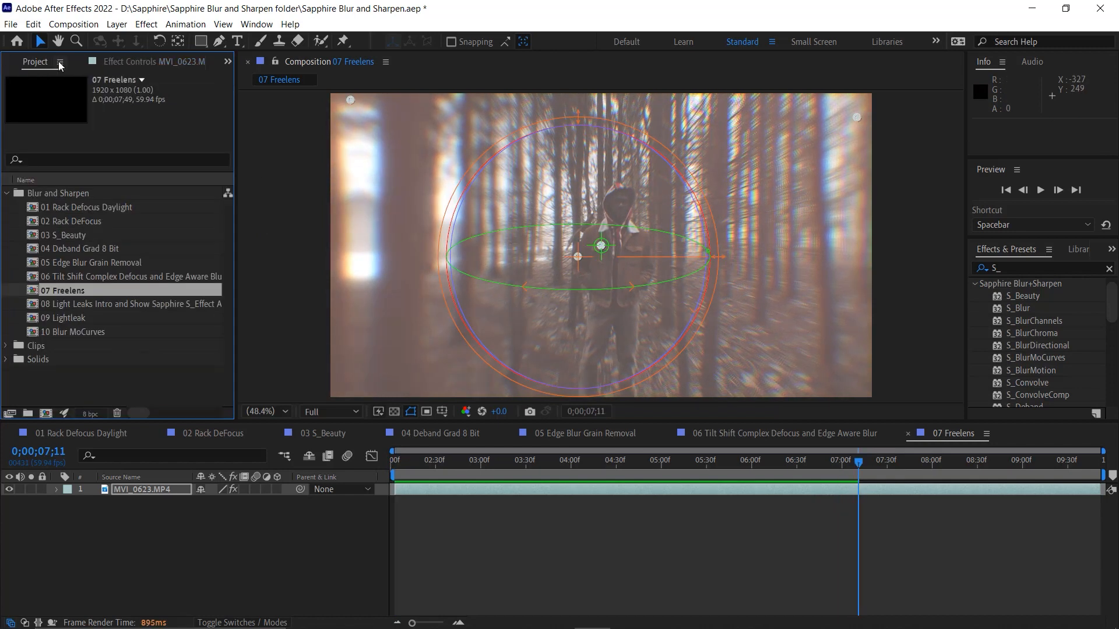
pyautogui.doubleClick(32, 309)
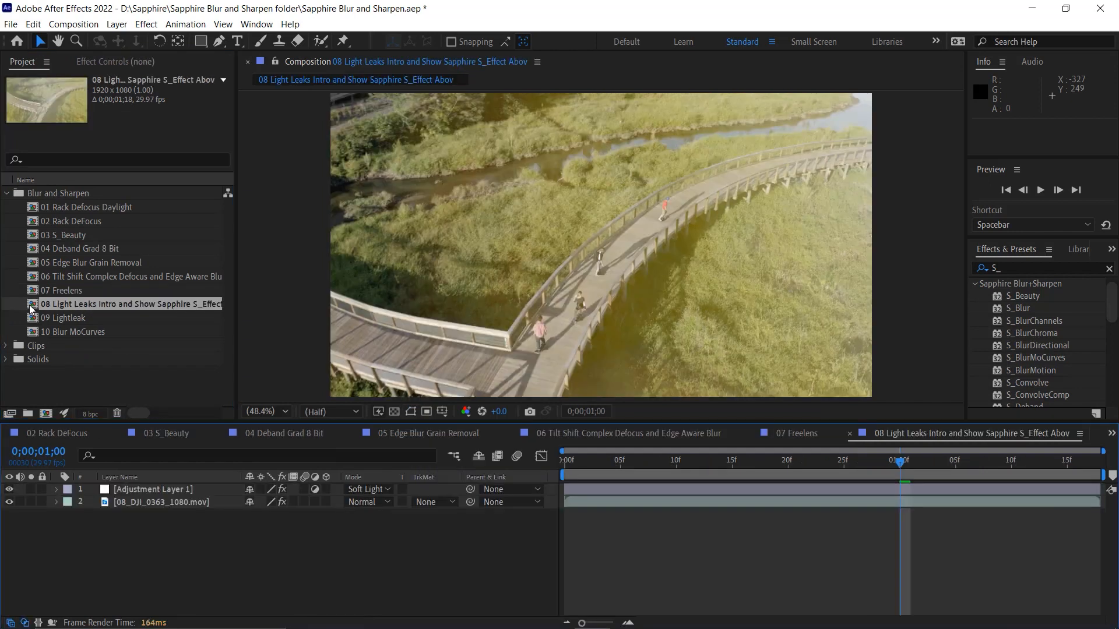
pyautogui.click(146, 501)
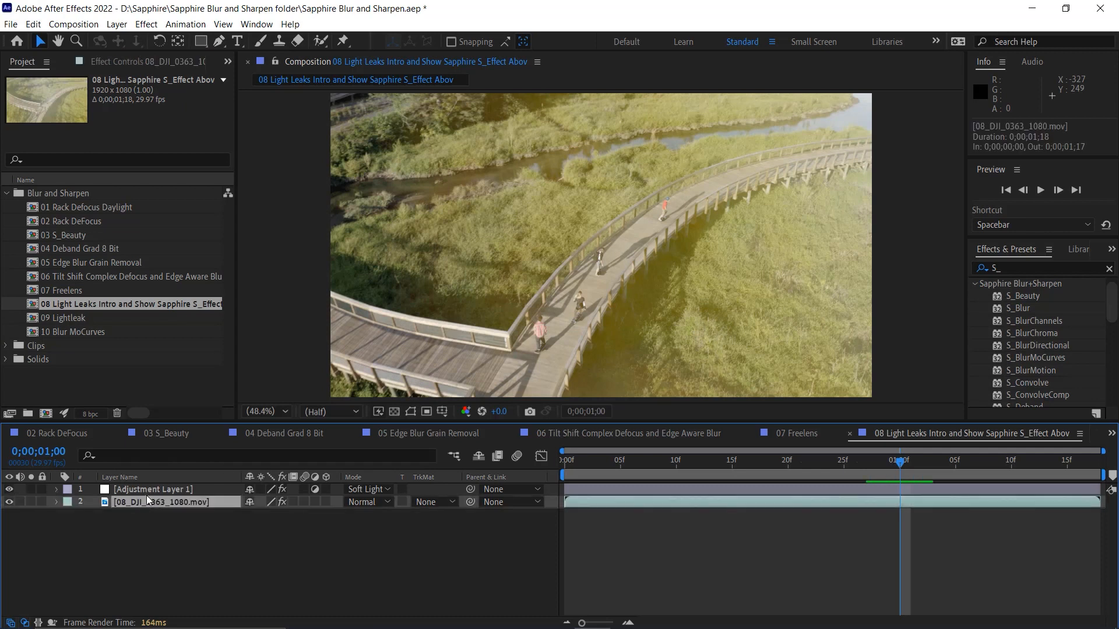
pyautogui.click(153, 490)
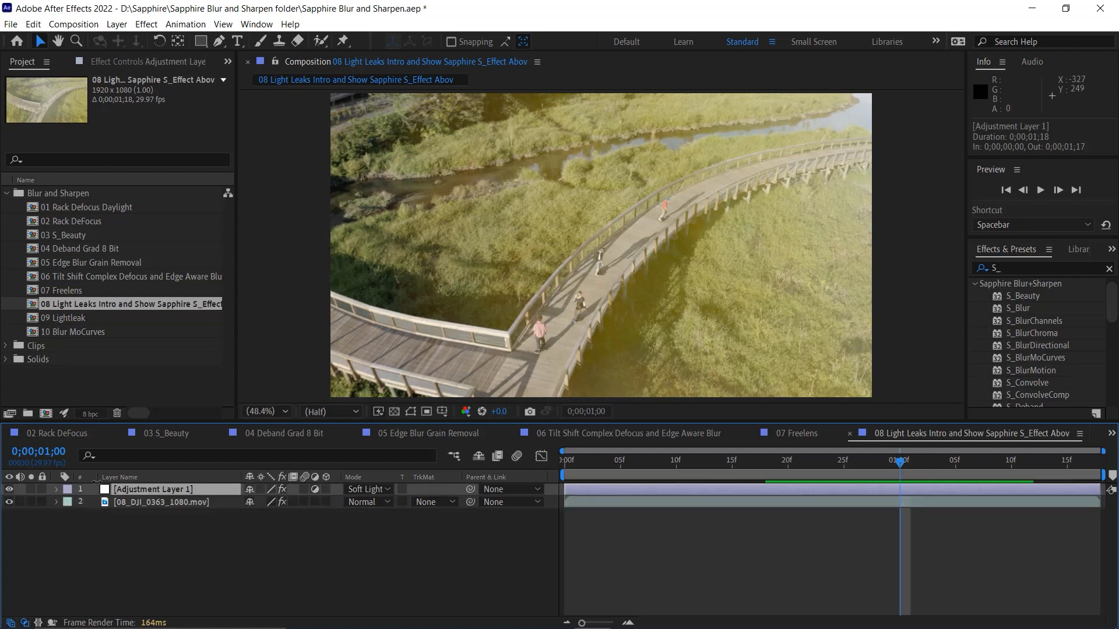
pyautogui.click(9, 490)
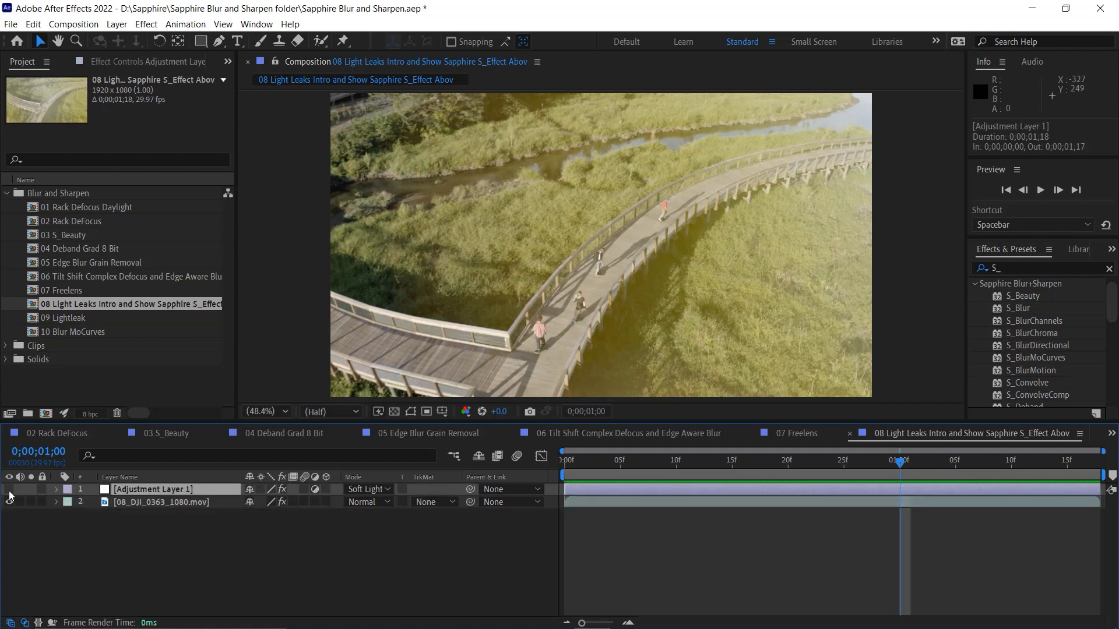
pyautogui.click(132, 502)
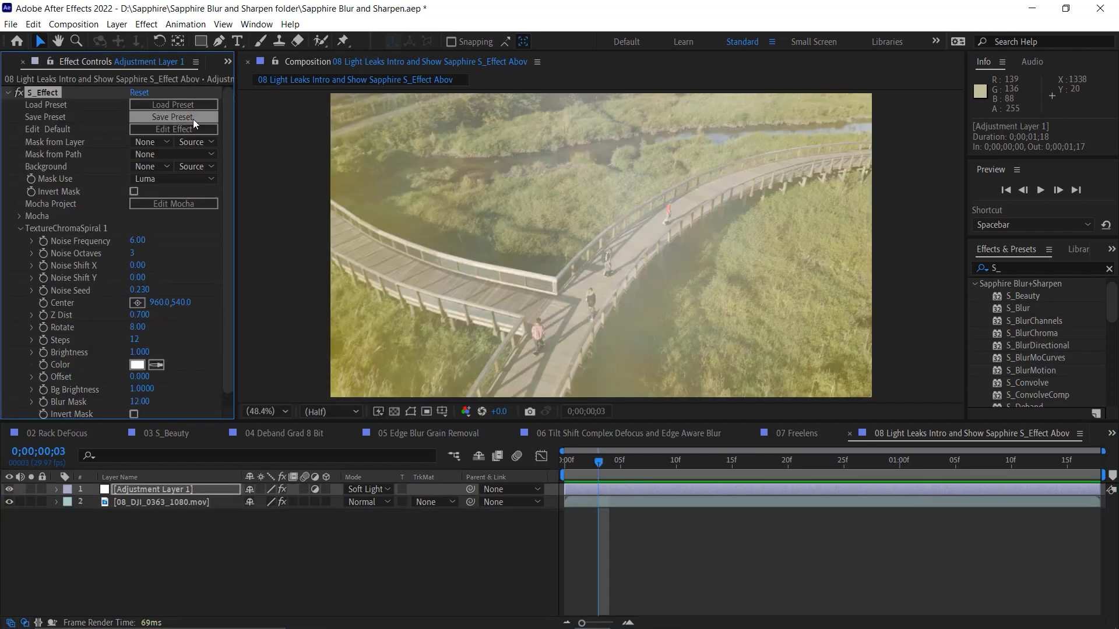
# Open S_Effect in the Sapphire Effect Builder, collapse the Tools components, and show the TextureChromaSpiral node's parameters.
pyautogui.click(157, 107)
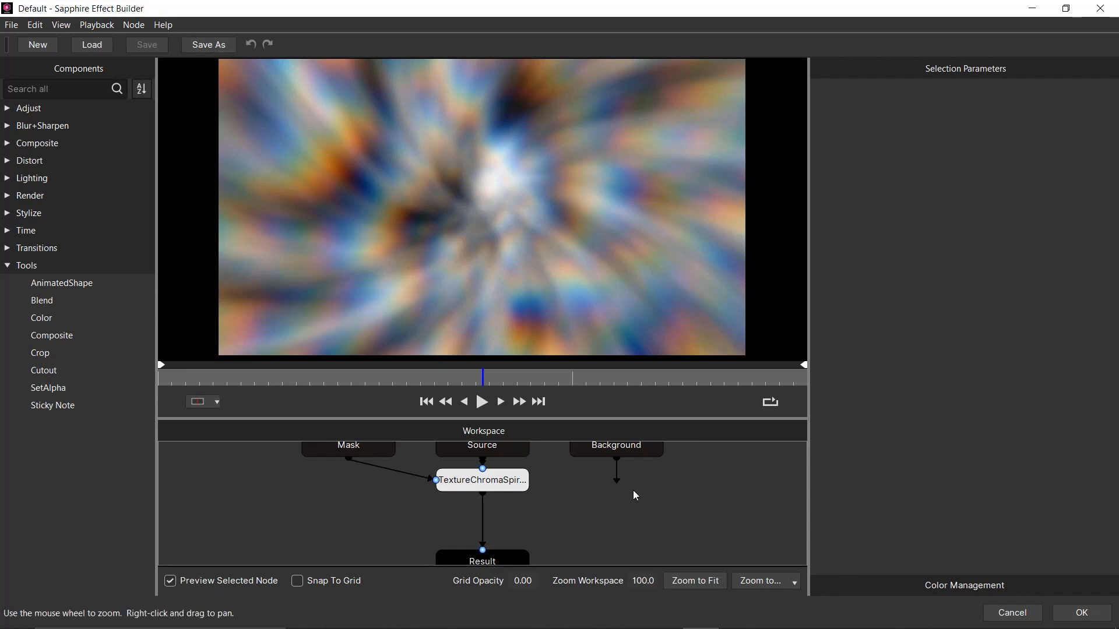
pyautogui.scroll(1, 633, 491)
pyautogui.scroll(-5, 633, 490)
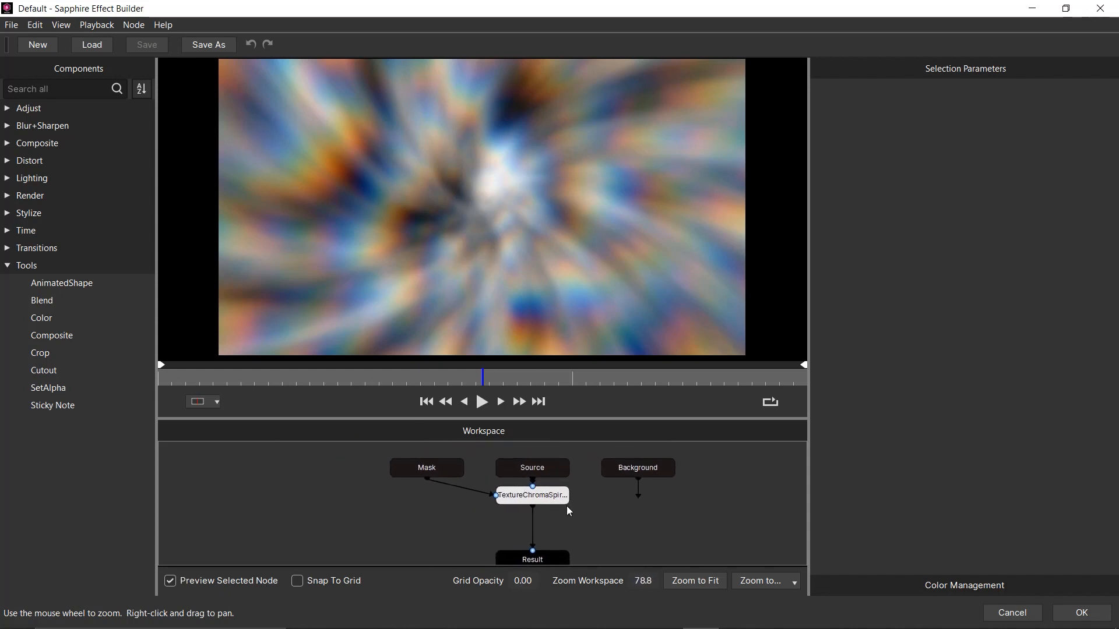
pyautogui.click(8, 266)
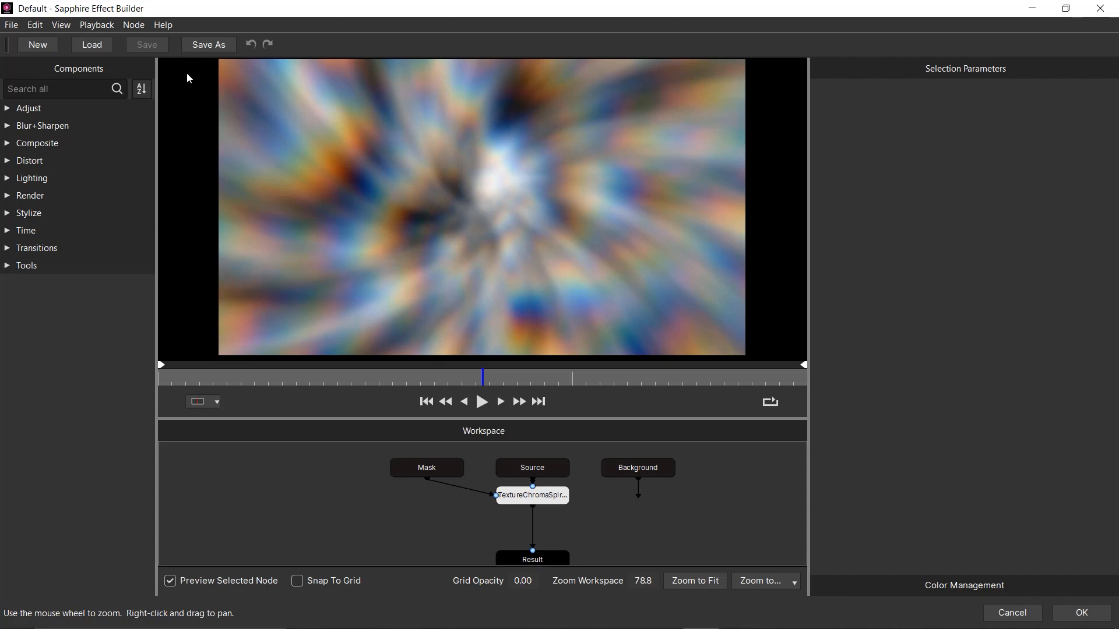
pyautogui.click(564, 498)
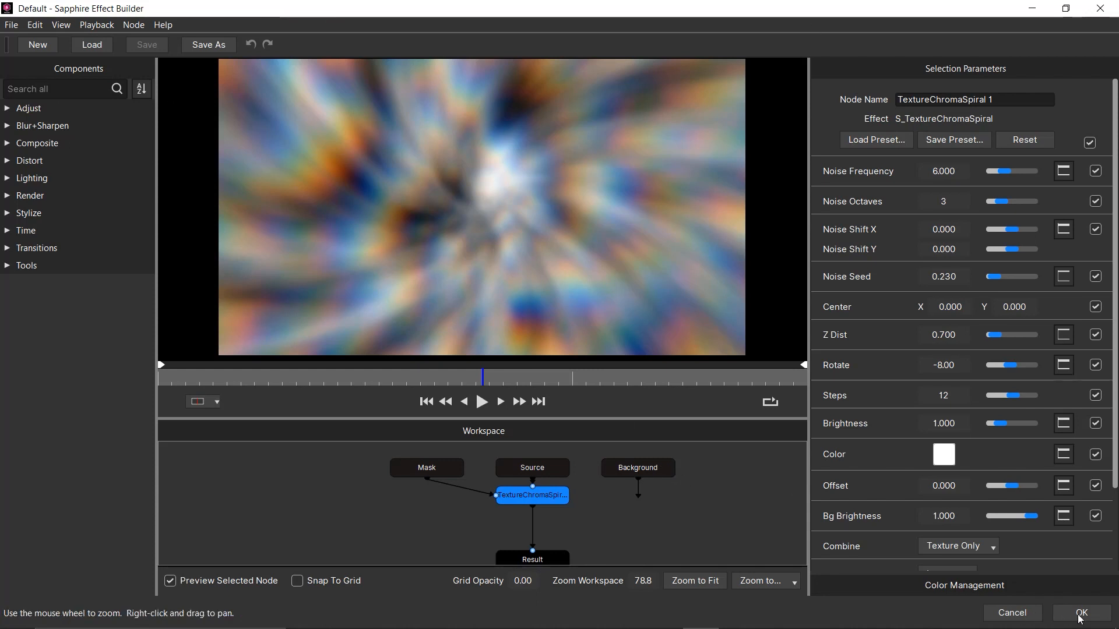
# Leave the Effect Builder, preview the default S_TextureChromaSpiral preset in the Preset Browser's Blurred group, and leave without loading it.
pyautogui.click(1027, 616)
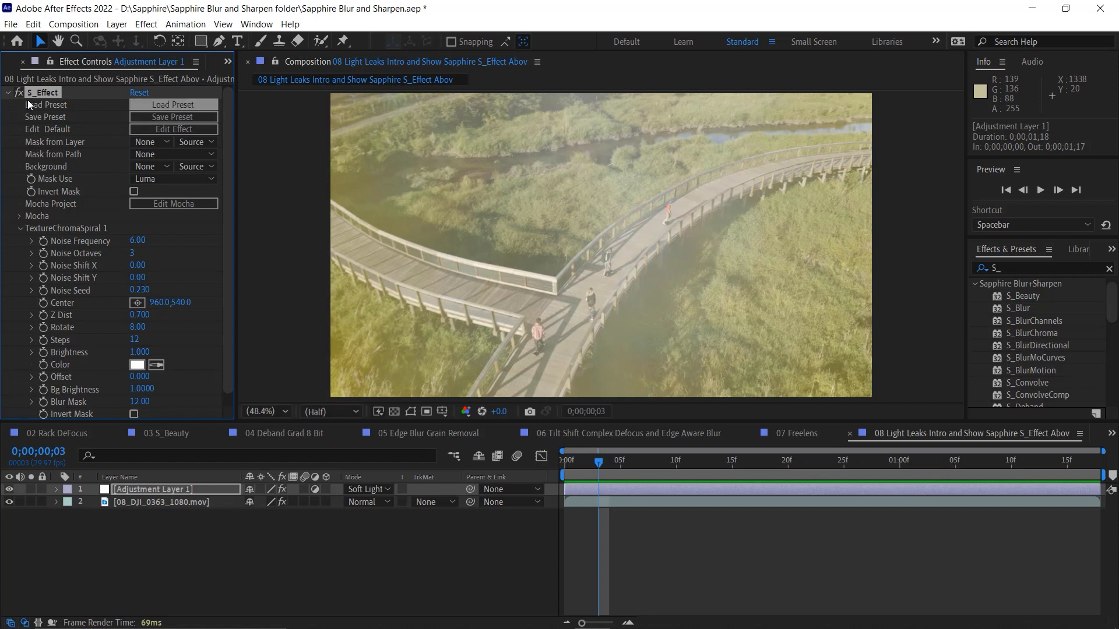
pyautogui.click(157, 107)
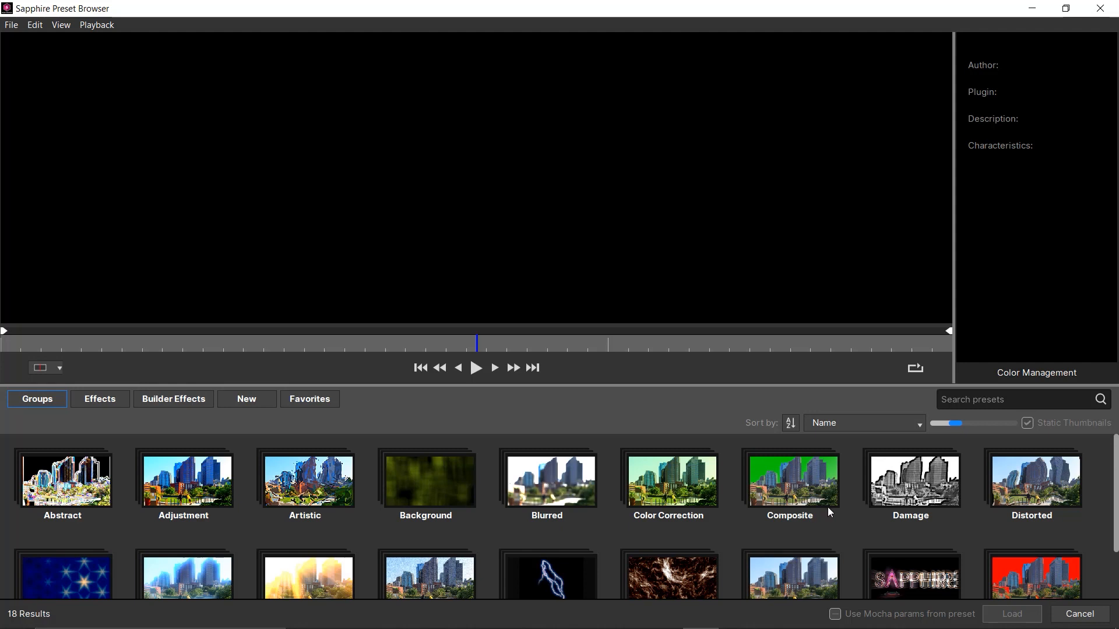
pyautogui.click(555, 488)
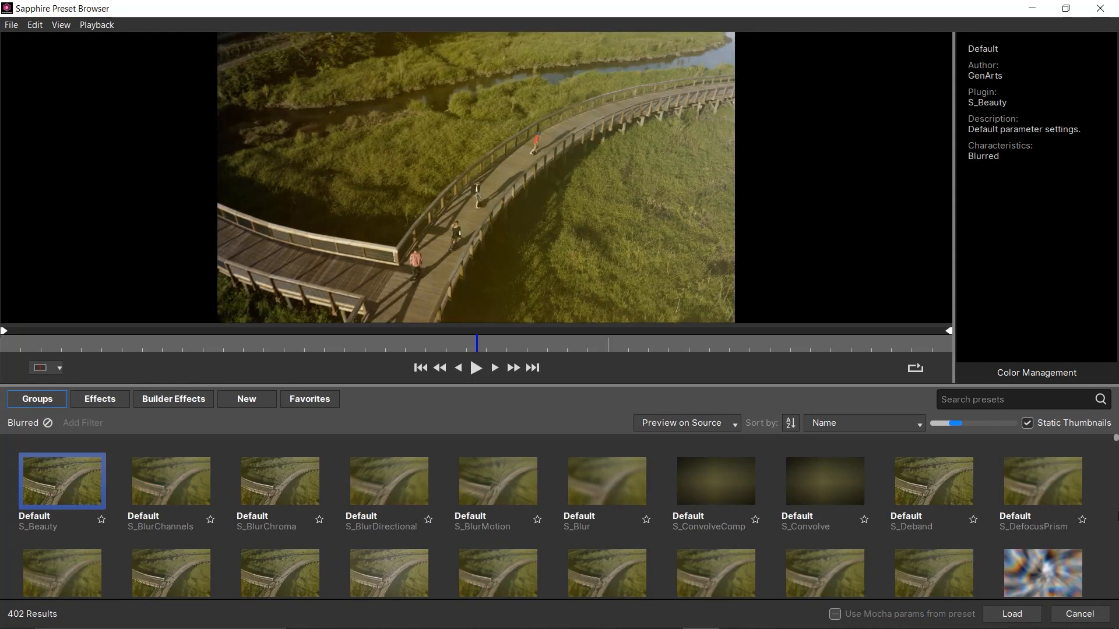
pyautogui.scroll(-1, 1099, 533)
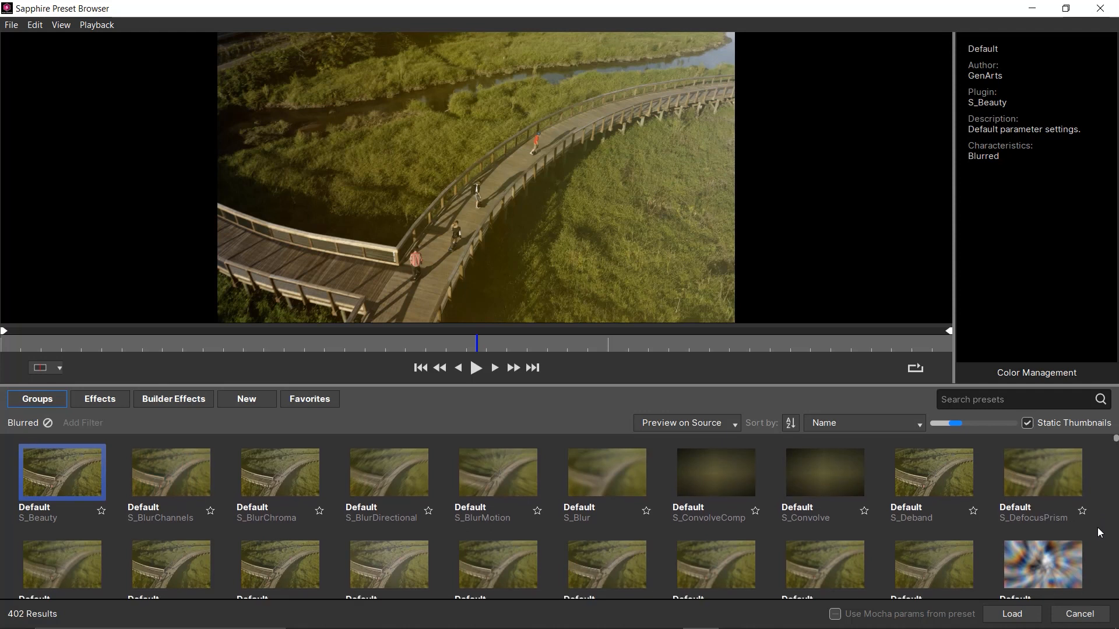
pyautogui.scroll(-2, 1100, 533)
pyautogui.click(1051, 528)
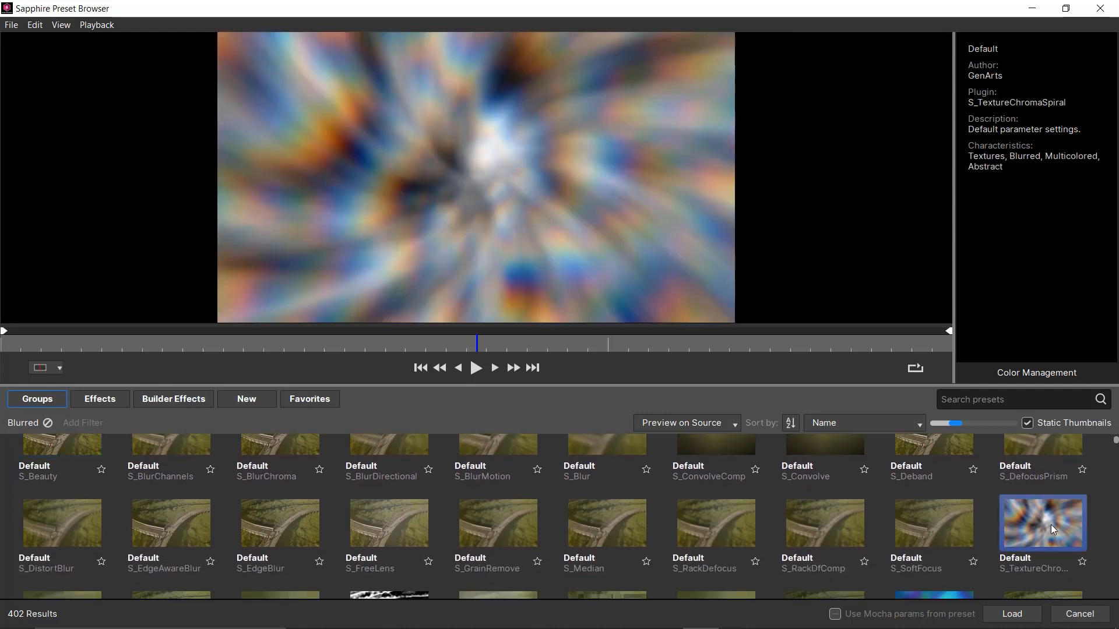
pyautogui.click(476, 367)
pyautogui.click(1061, 618)
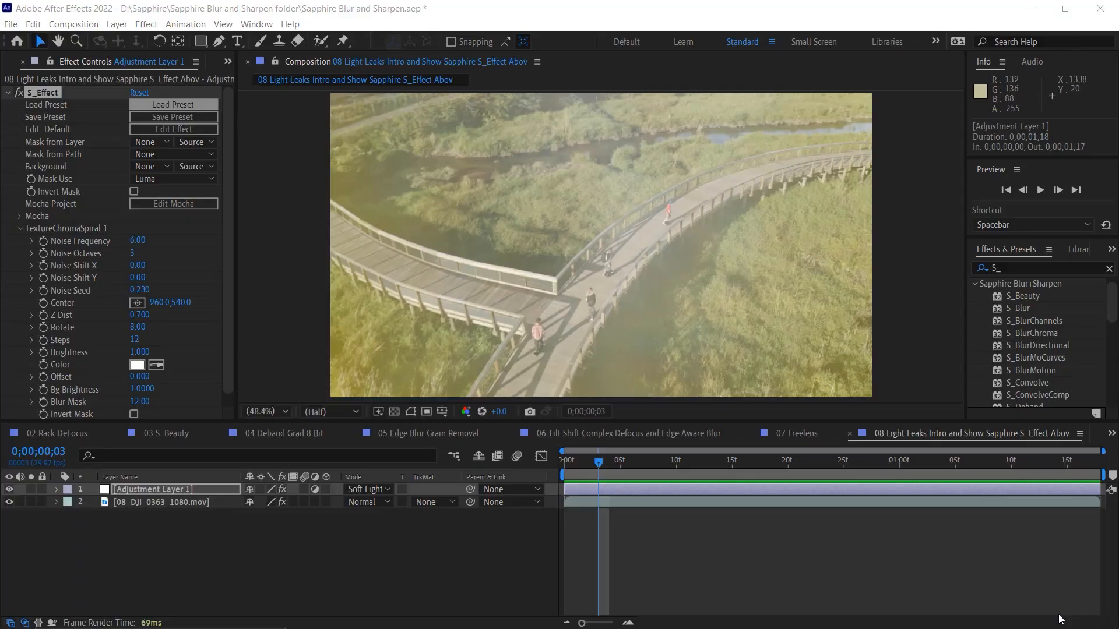
# Set Adjustment Layer 1's blending mode to Normal and the Noise Octaves of its TextureChromaSpiral 1 effect to 4.
pyautogui.click(145, 488)
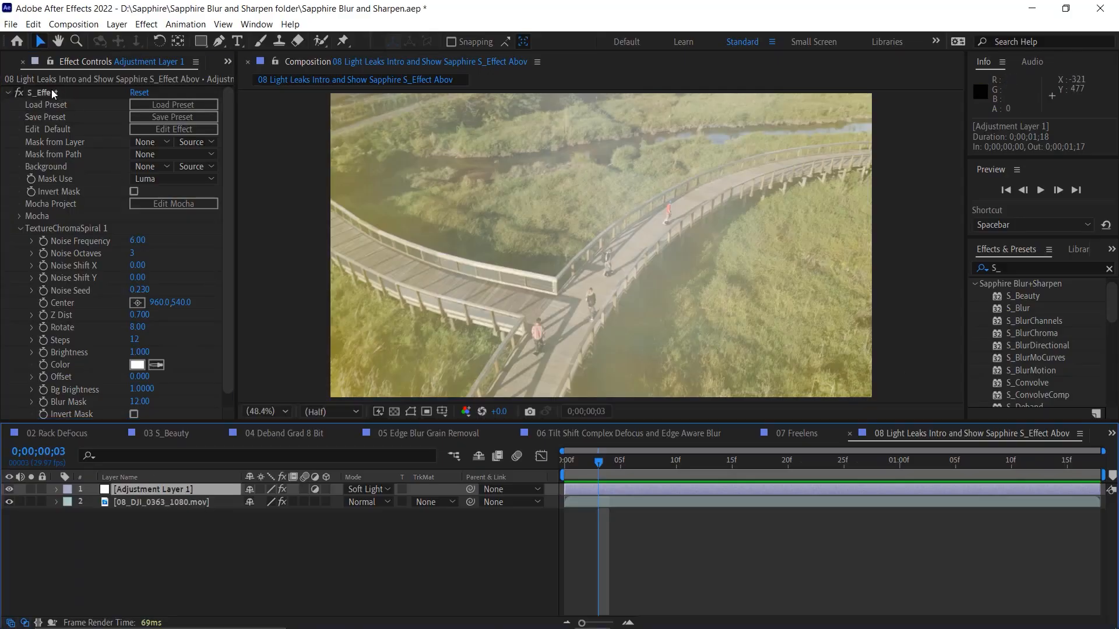
pyautogui.click(230, 150)
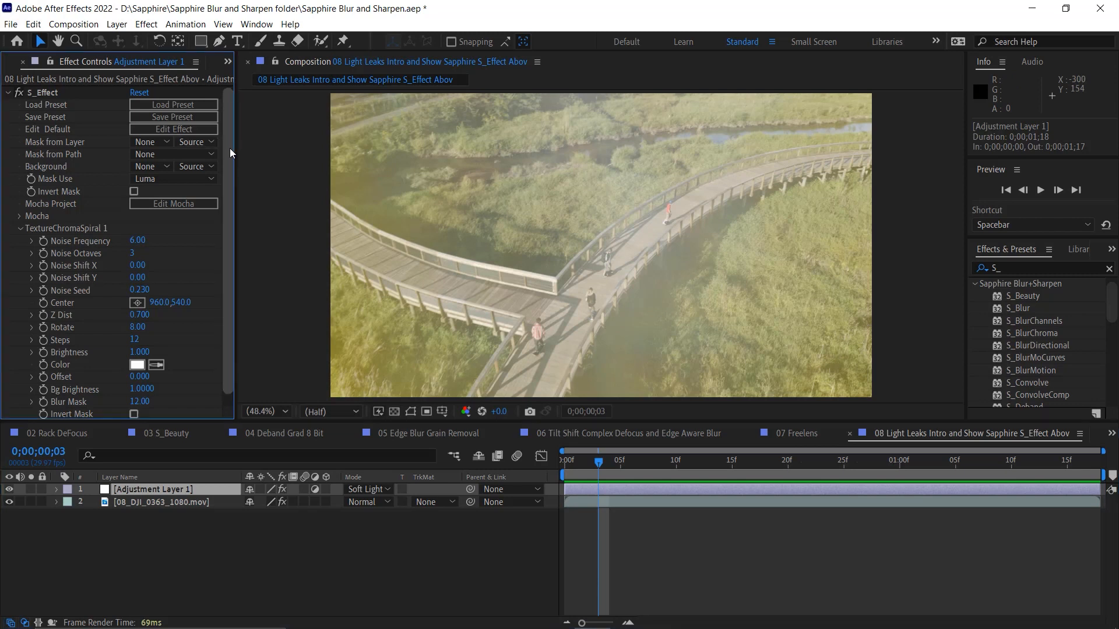
pyautogui.scroll(-1, 229, 148)
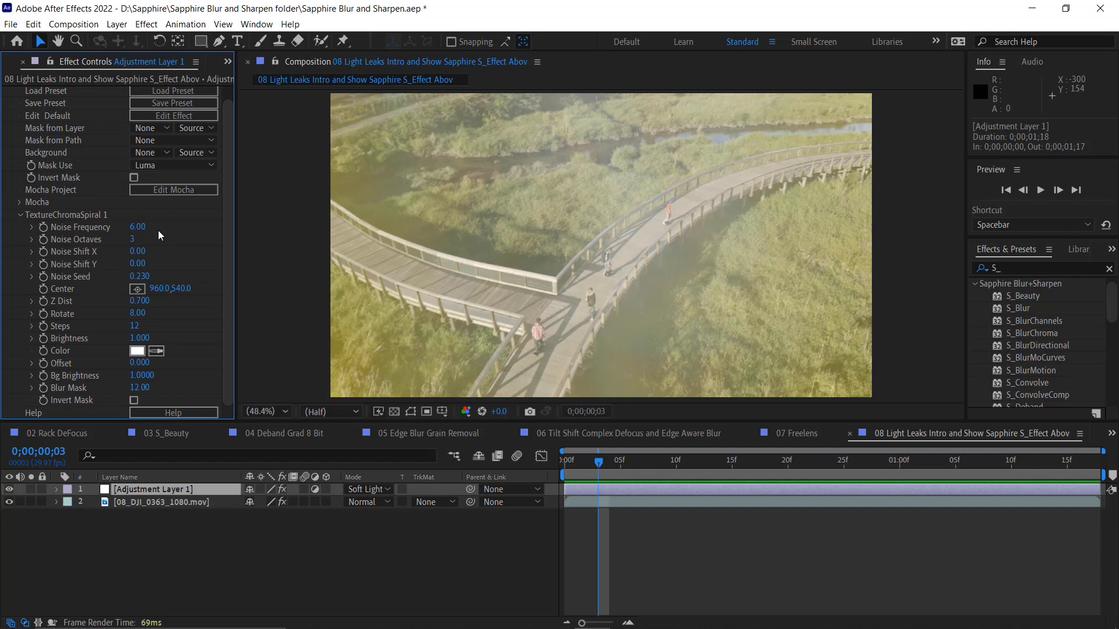
pyautogui.click(378, 492)
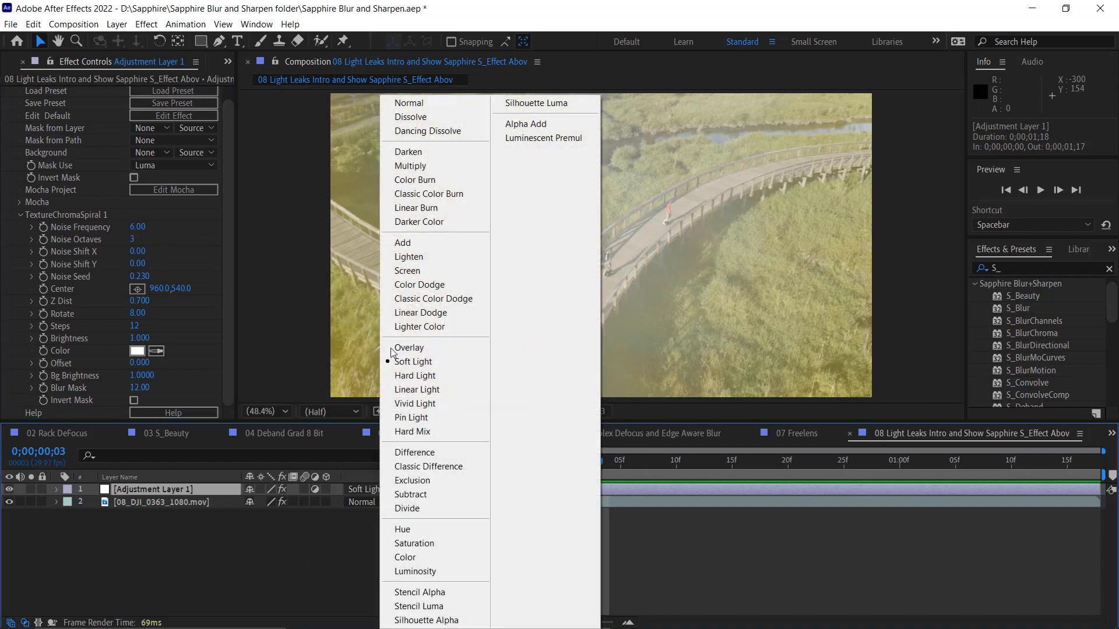
pyautogui.click(427, 101)
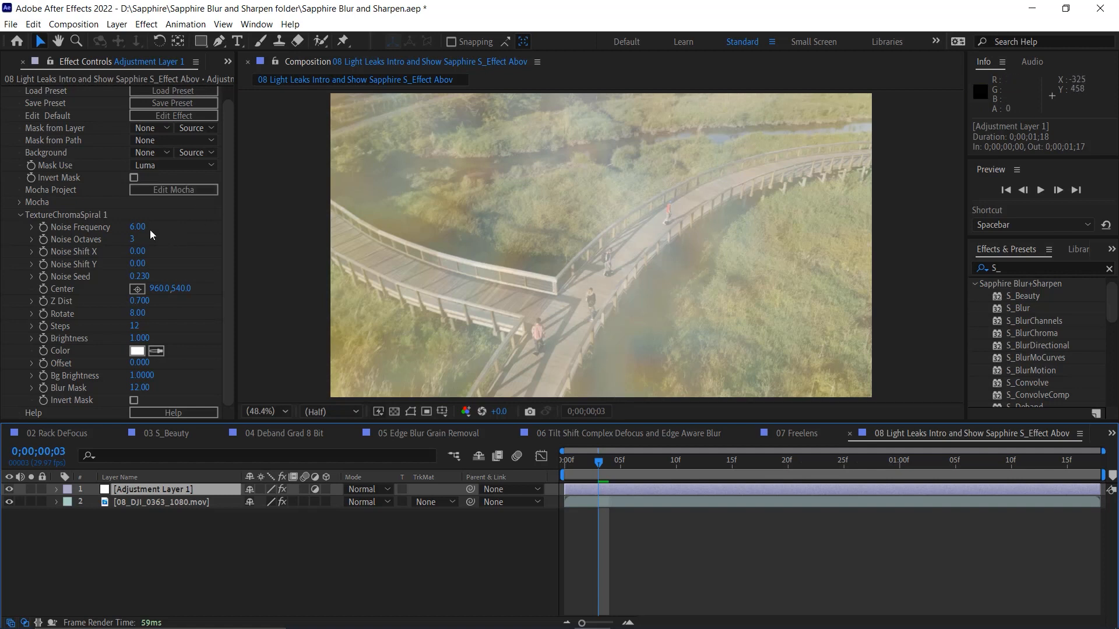
pyautogui.moveTo(139, 226); pyautogui.dragTo(166, 234)
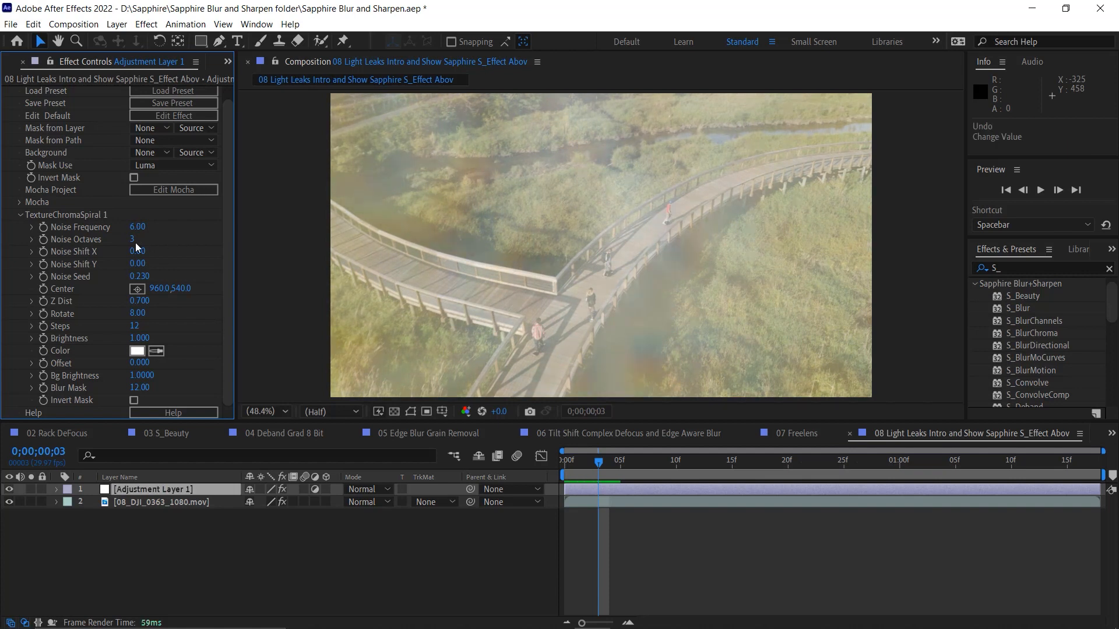
pyautogui.moveTo(133, 243); pyautogui.dragTo(98, 234)
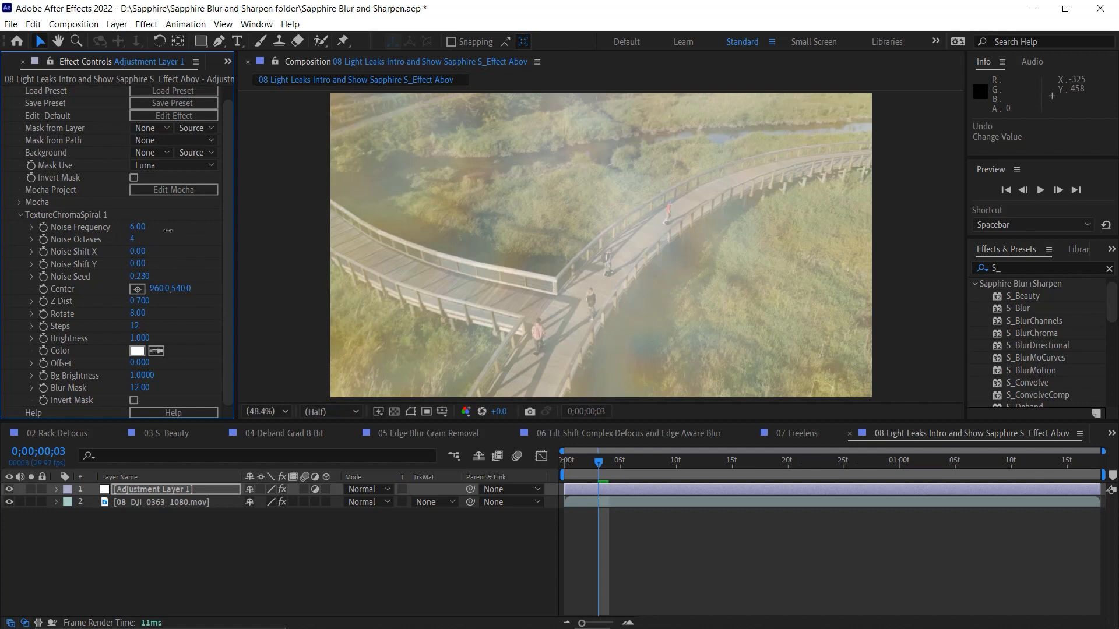
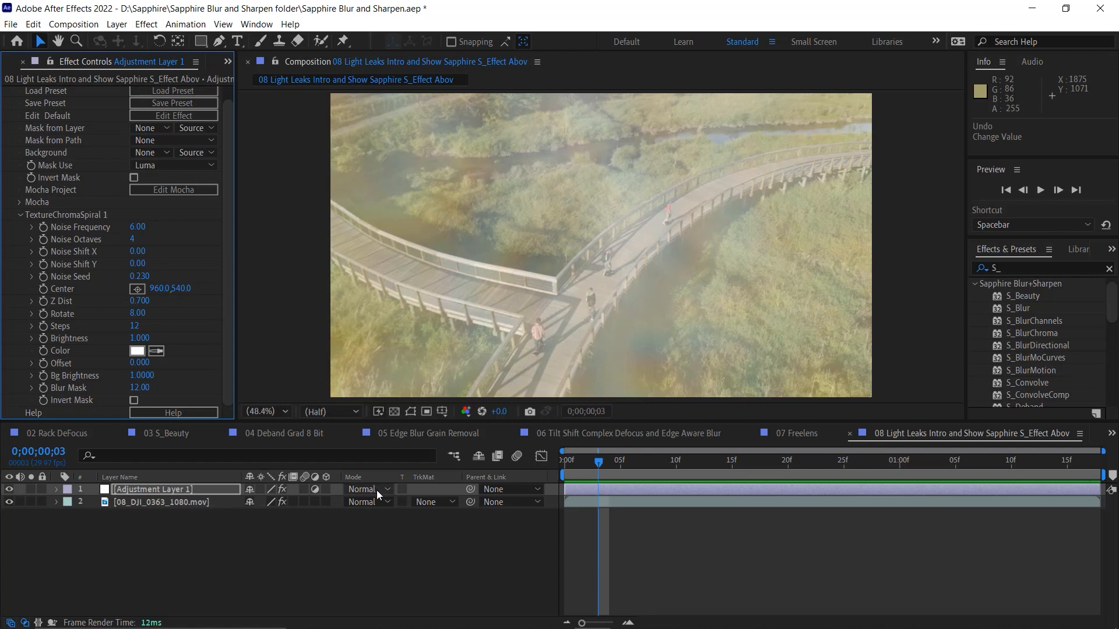
# Check the timeline's available columns for Modes, and set Adjustment Layer 1's blending mode to Soft Light.
pyautogui.click(335, 534)
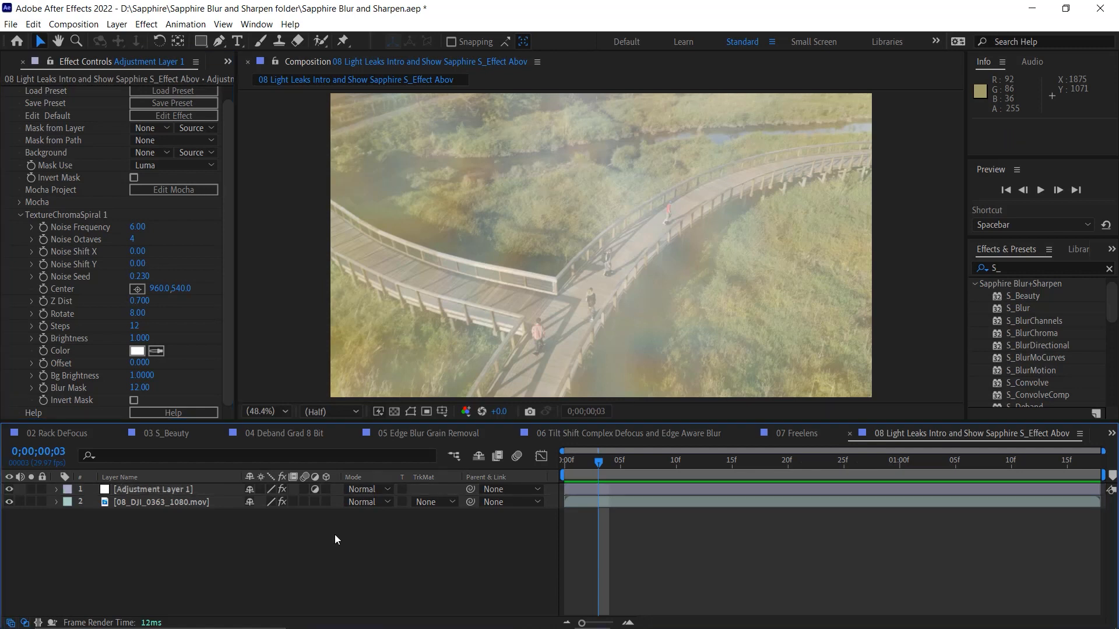
pyautogui.rightClick(207, 474)
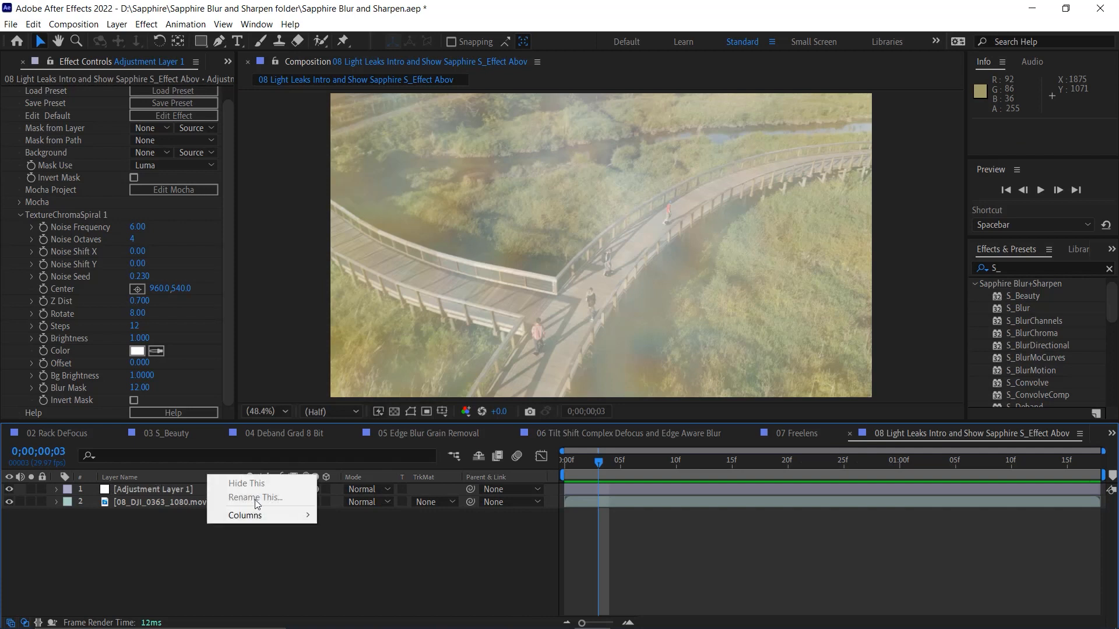
pyautogui.moveTo(277, 515)
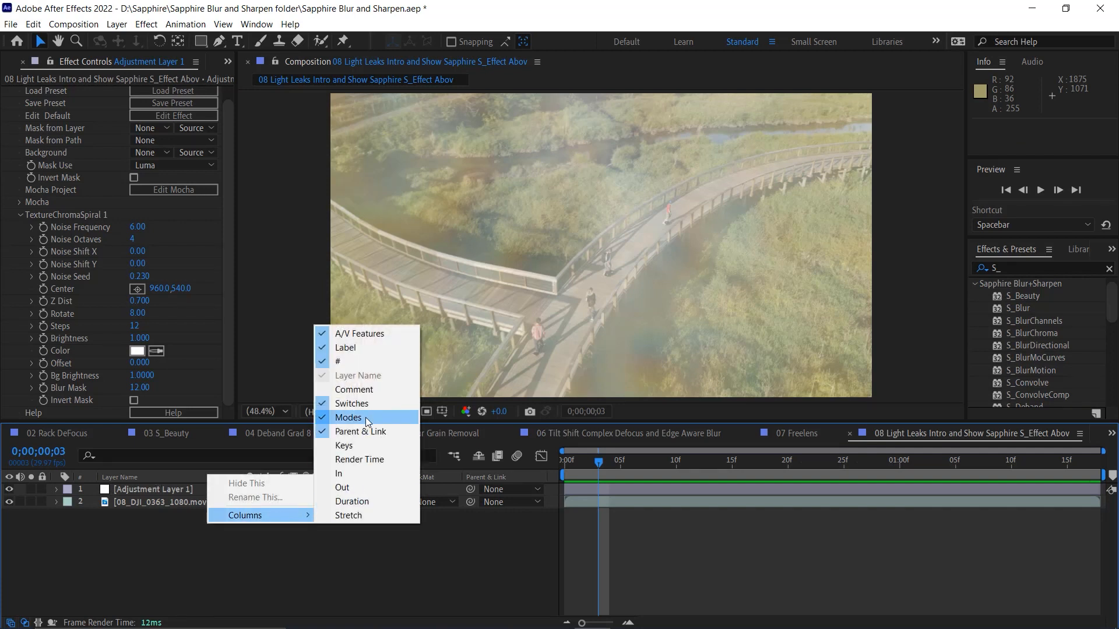
pyautogui.click(536, 579)
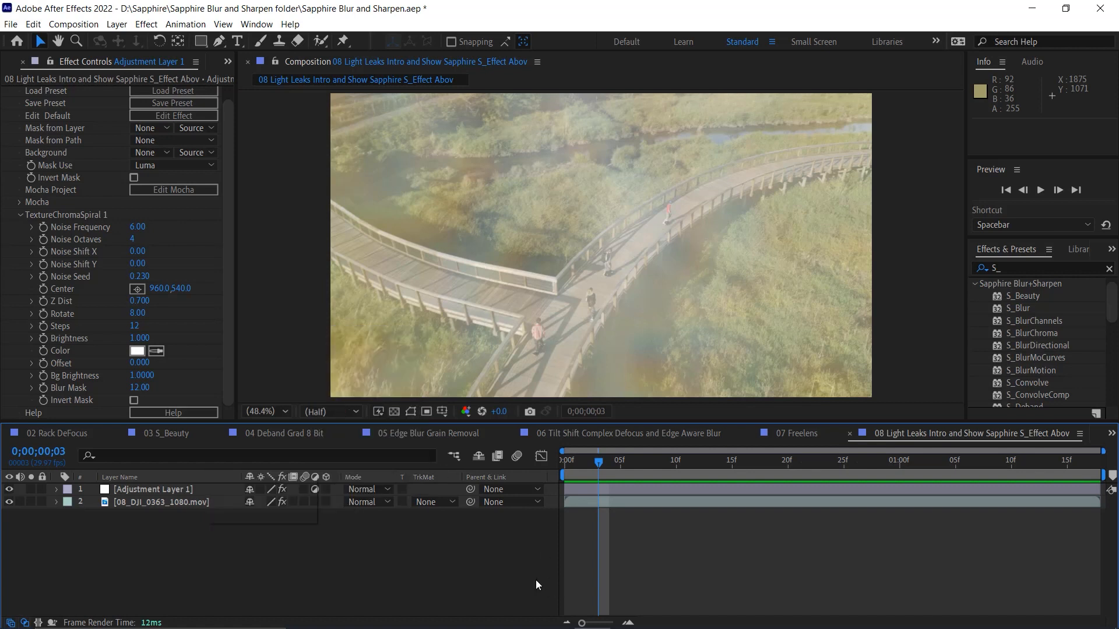
pyautogui.click(384, 490)
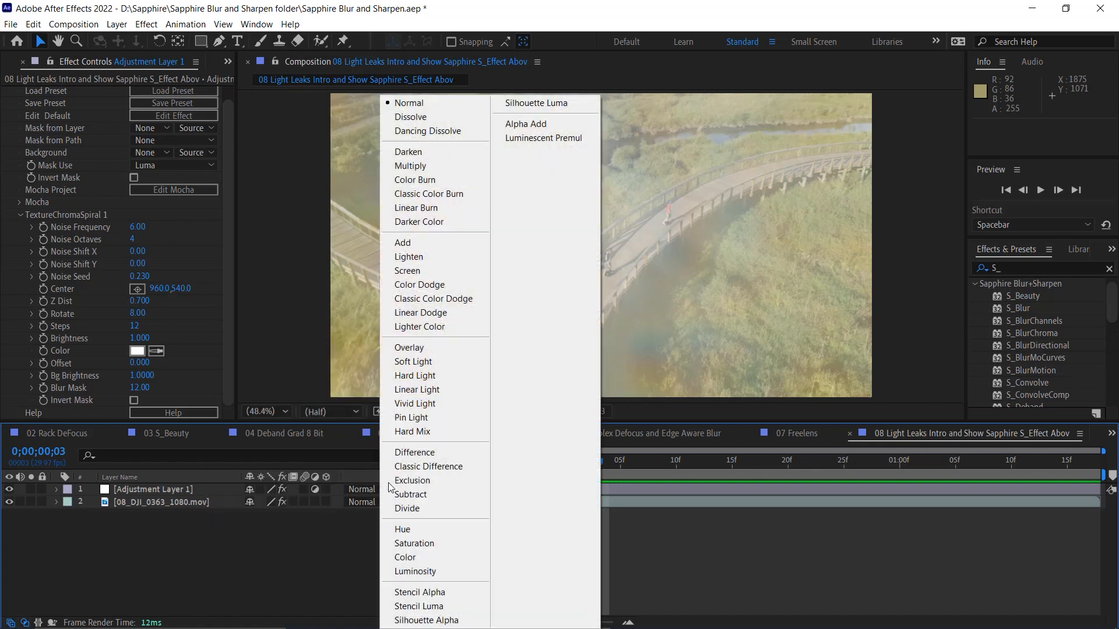
pyautogui.click(429, 361)
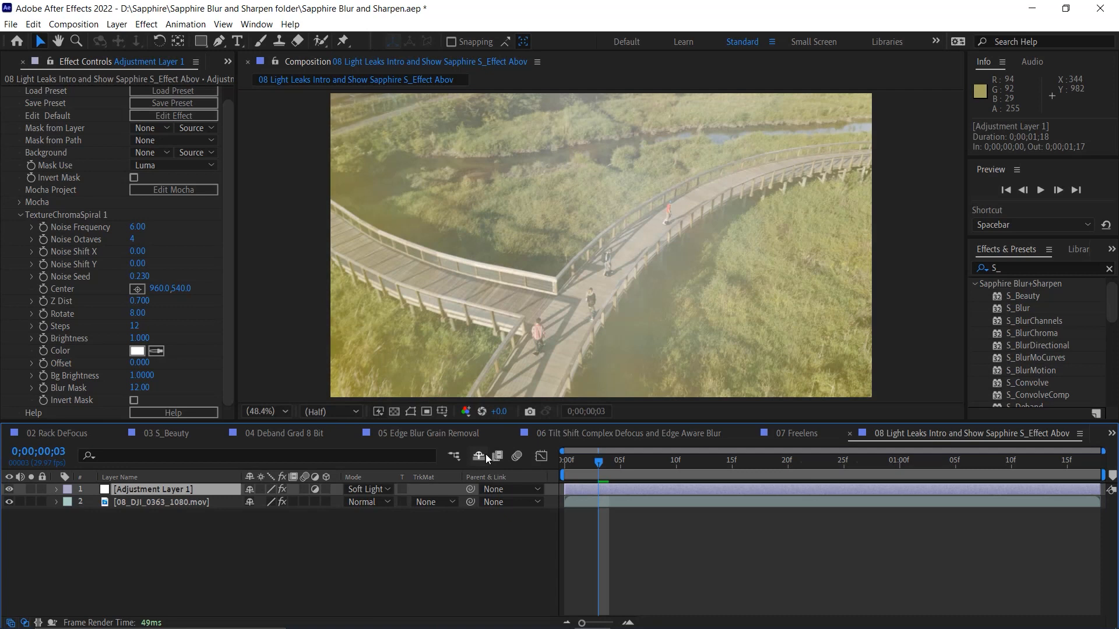
# Compare the boardwalk clip with Adjustment Layer 1 hidden and visible, and play the composition from 0;00;00;00.
pyautogui.click(10, 490)
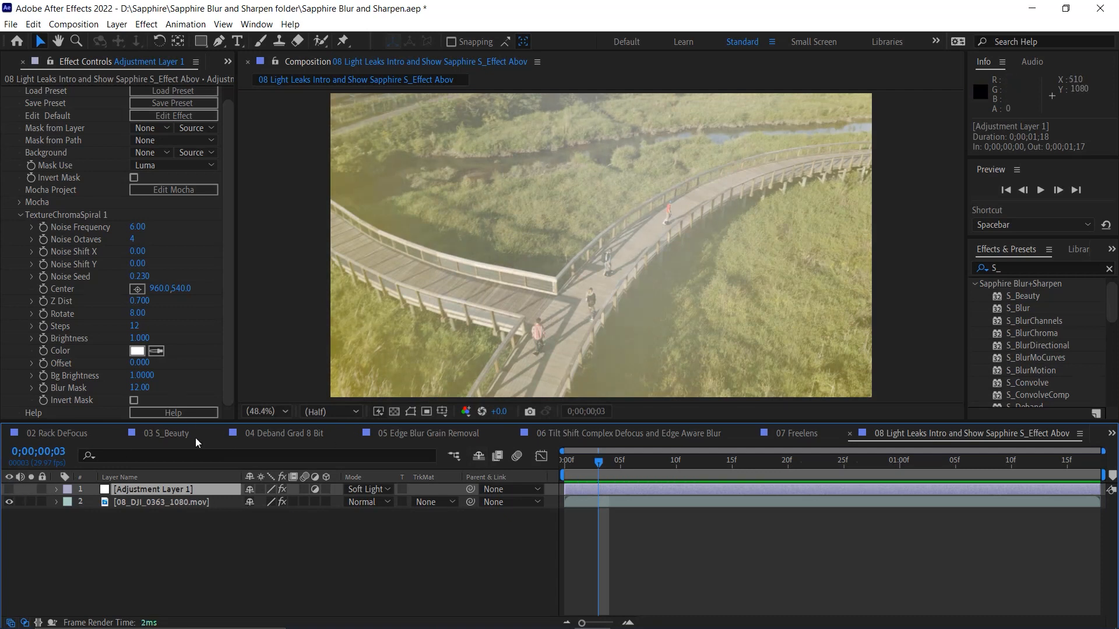
pyautogui.click(10, 491)
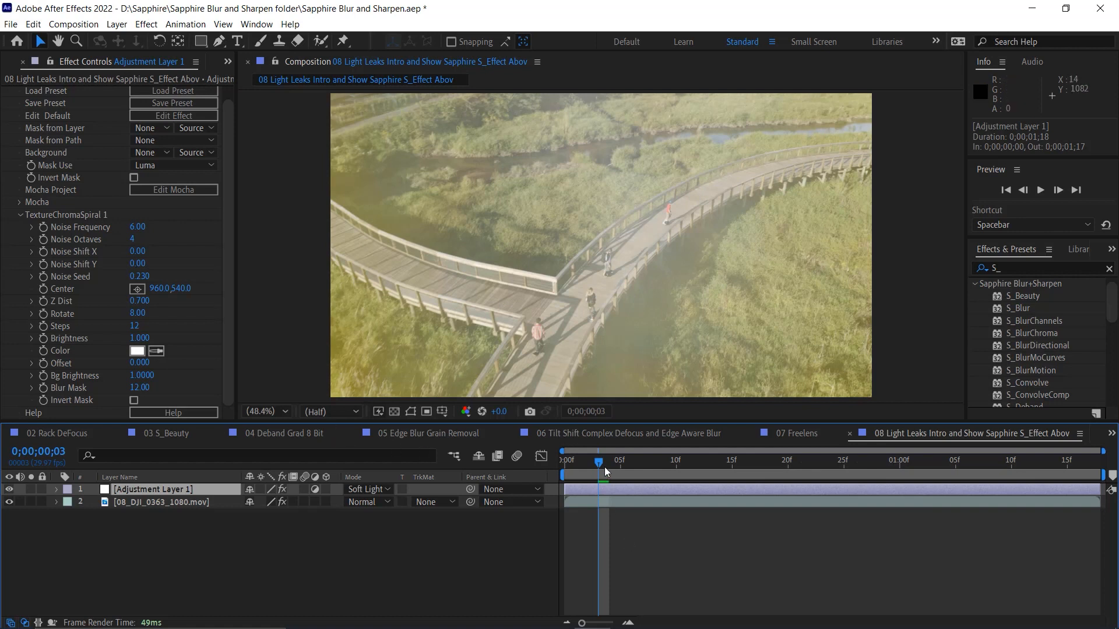
pyautogui.moveTo(604, 466); pyautogui.dragTo(512, 475)
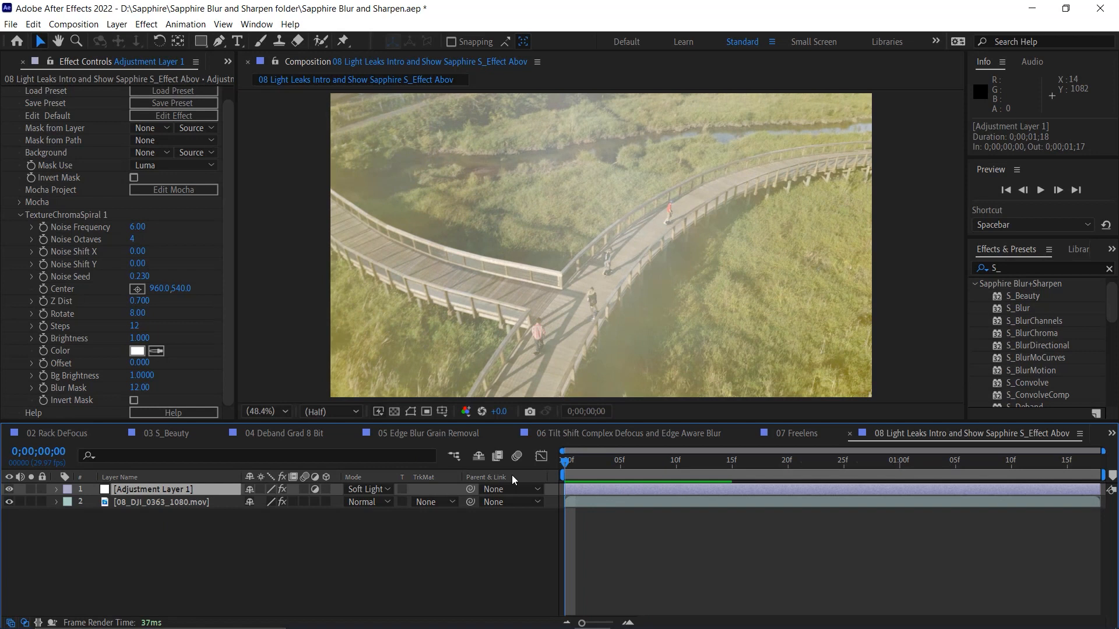
pyautogui.press('space')
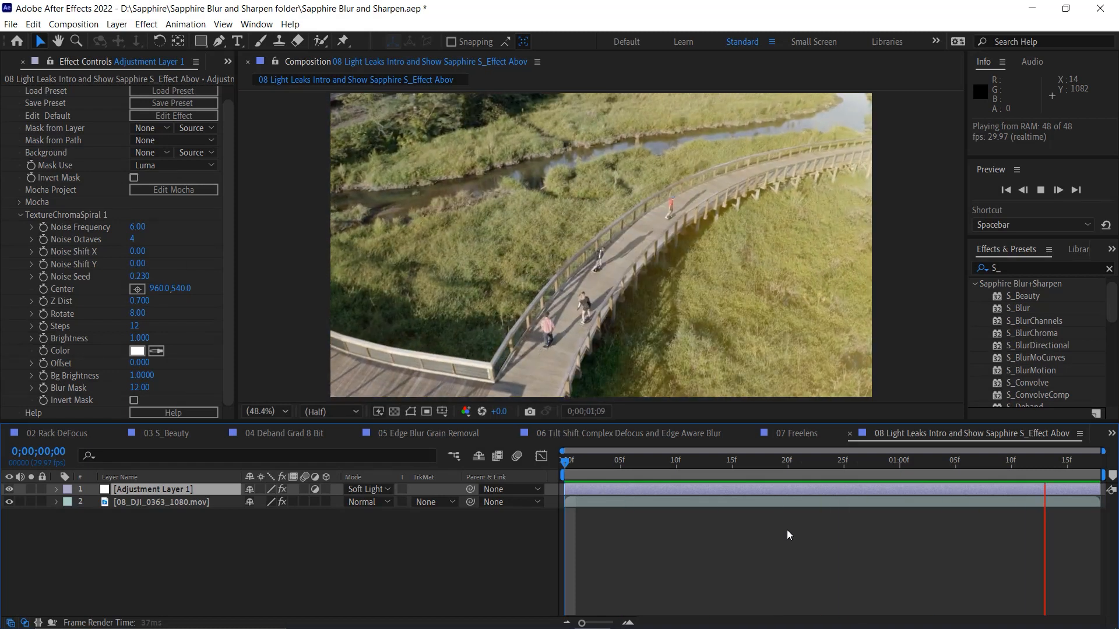
pyautogui.press('space')
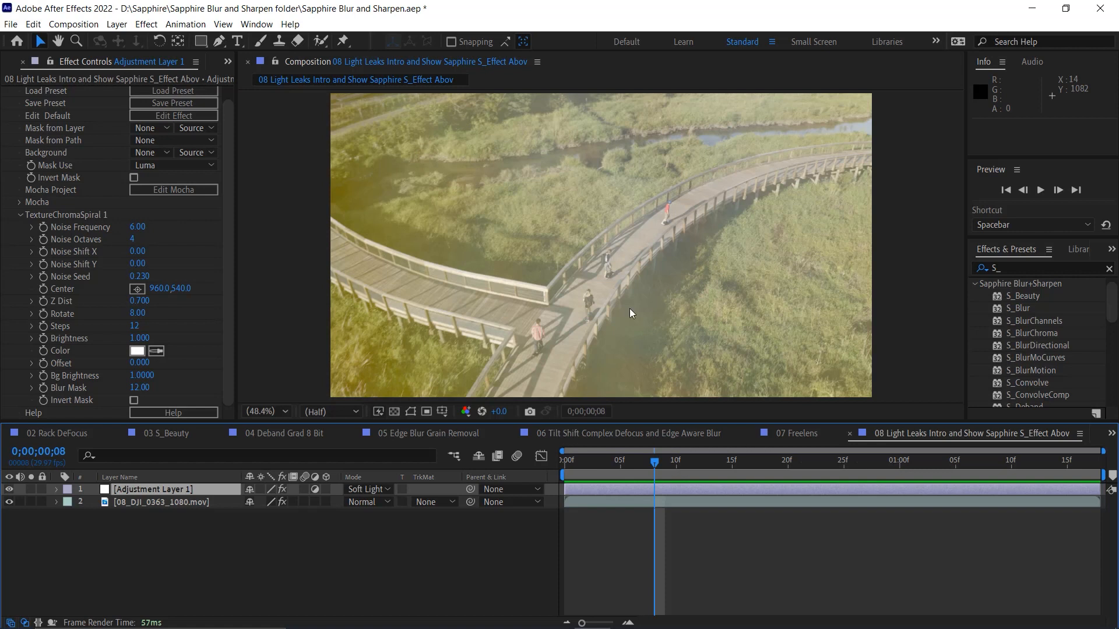
# Open the 09 Lightleak composition, go to its start at 10;47;25;01, and show the S_LightLeak settings of ECI_0158.mp4.
pyautogui.click(10, 65)
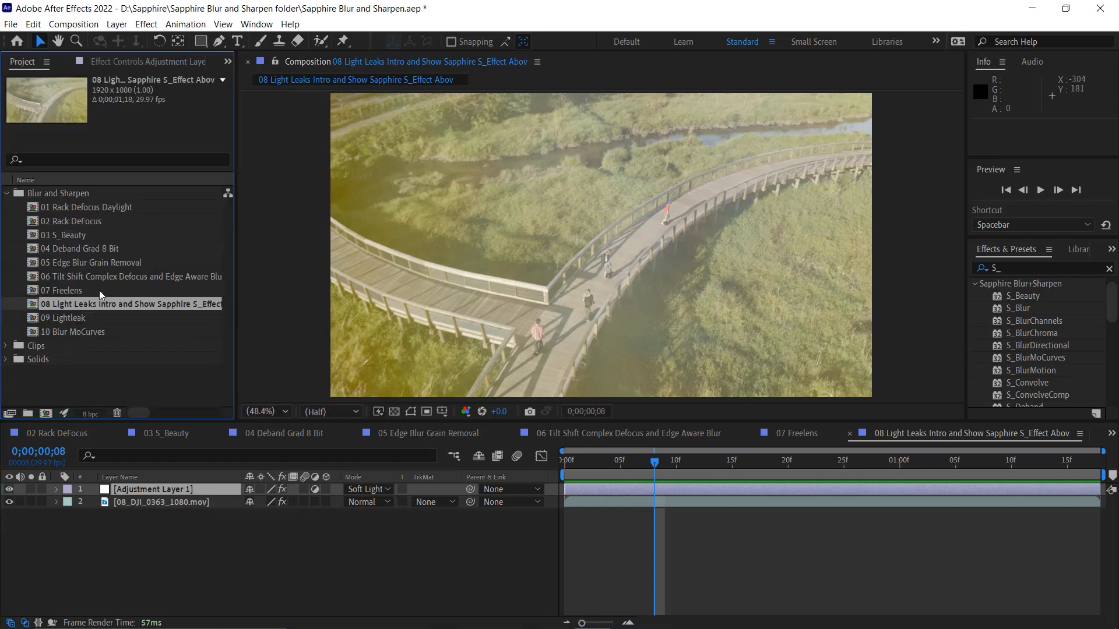
pyautogui.doubleClick(33, 316)
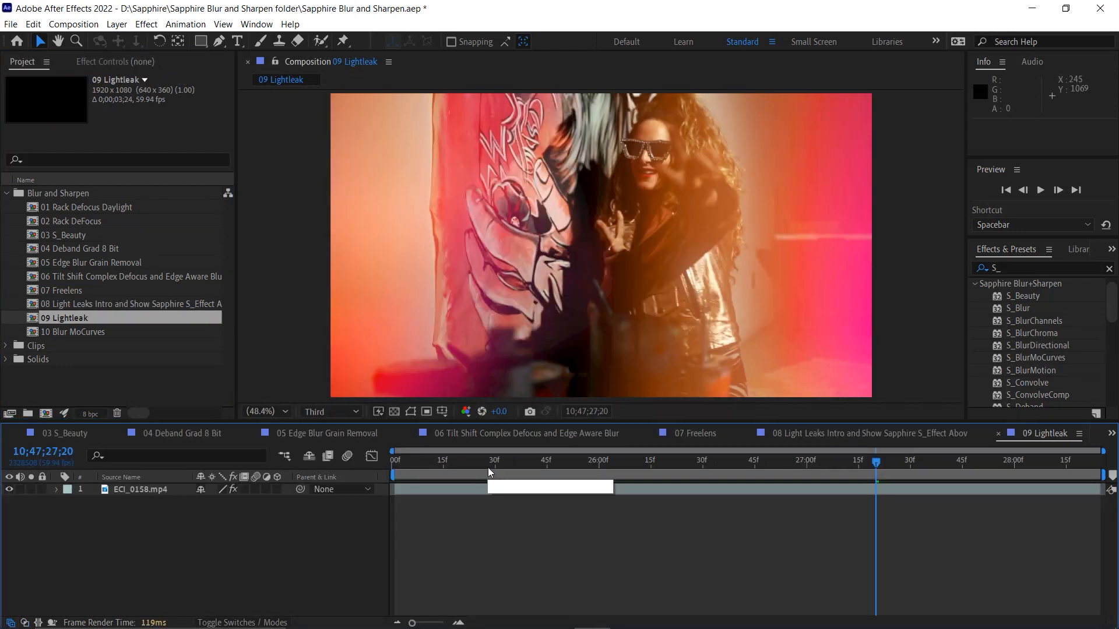
pyautogui.click(494, 460)
pyautogui.moveTo(492, 462); pyautogui.dragTo(395, 461)
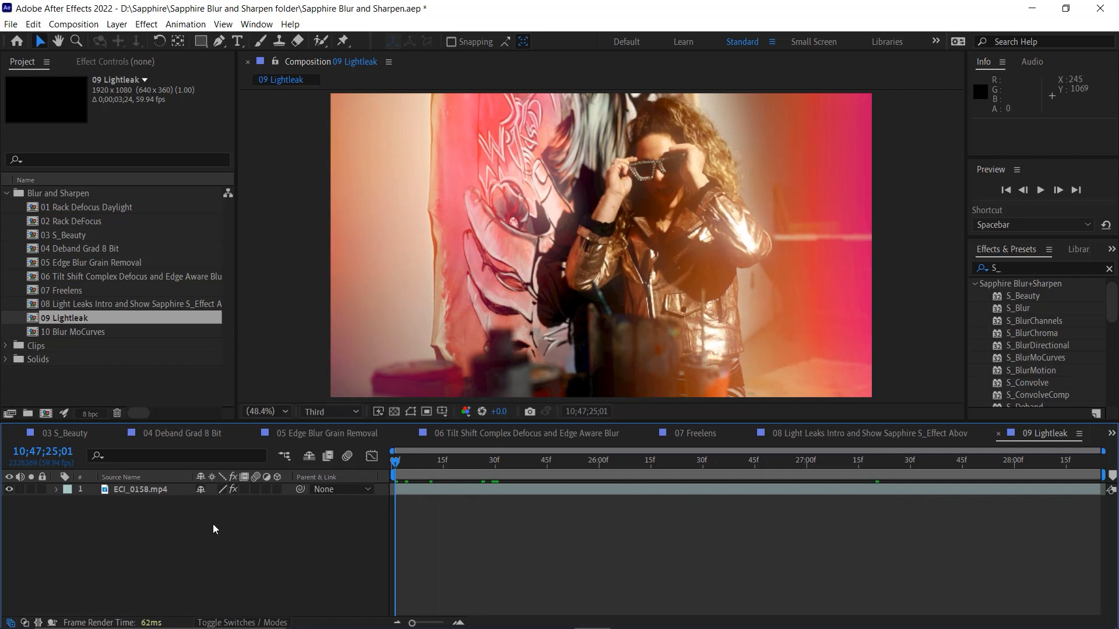
pyautogui.click(144, 488)
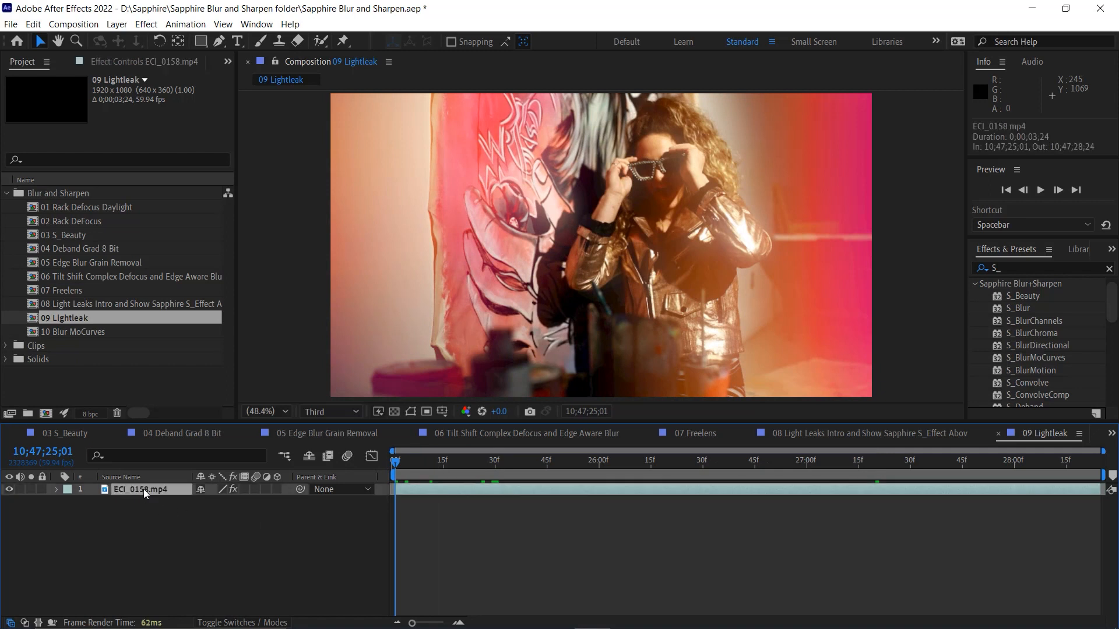
pyautogui.click(100, 55)
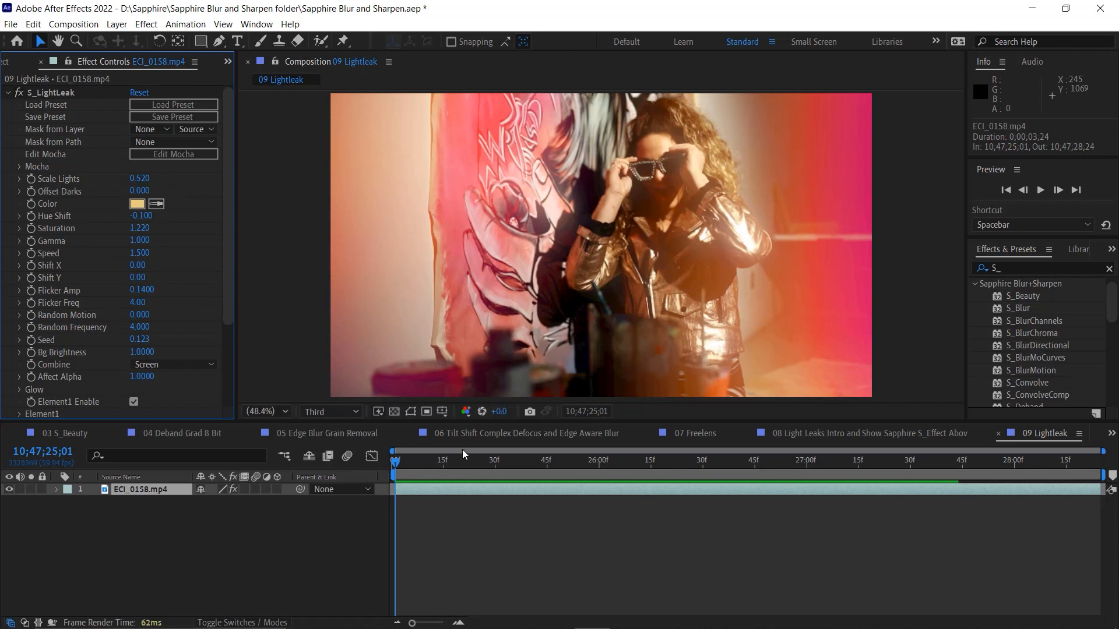
# Play the 09 Lightleak composition, switching S_LightLeak off and on again during playback.
pyautogui.press('space')
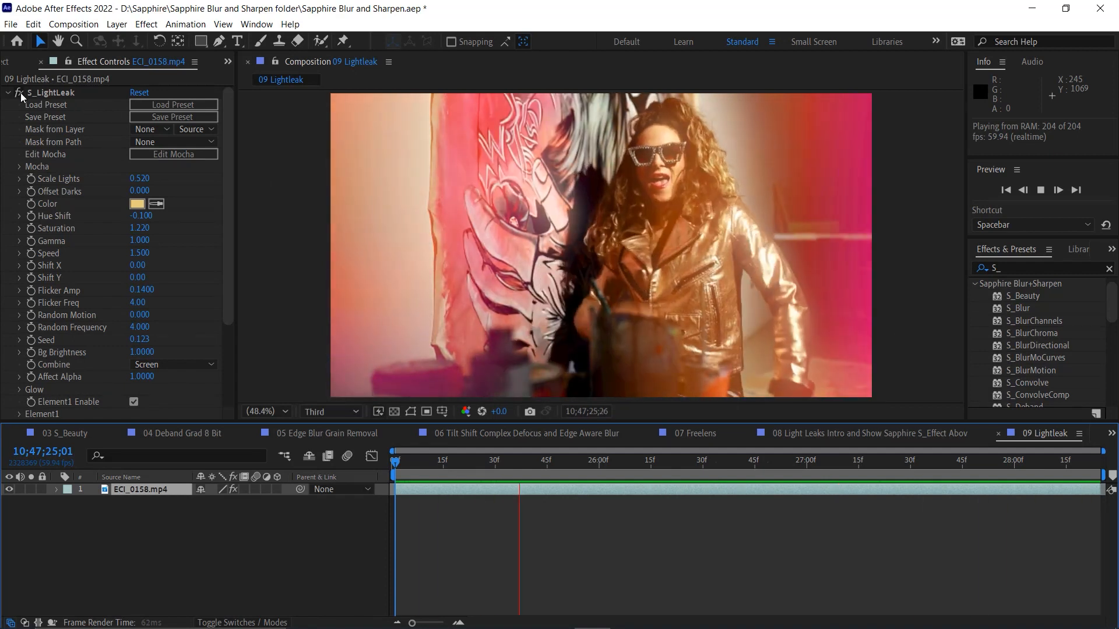
pyautogui.click(20, 93)
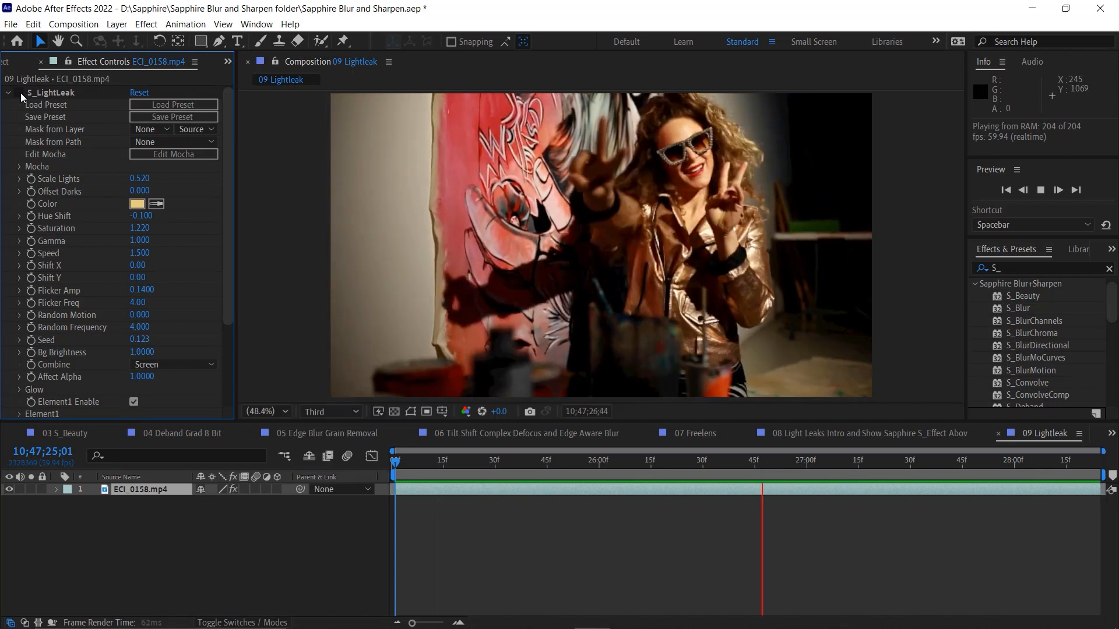
pyautogui.click(20, 93)
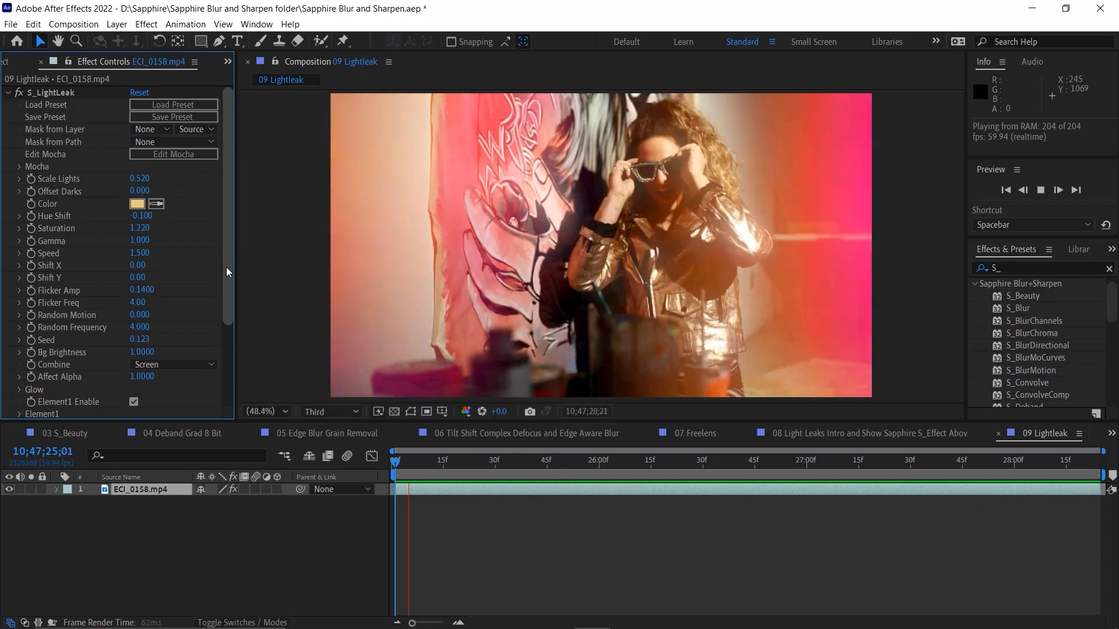
# Review the remaining S_LightLeak parameters on ECI_0158.mp4 and expand the Glow group.
pyautogui.moveTo(227, 273); pyautogui.dragTo(214, 316)
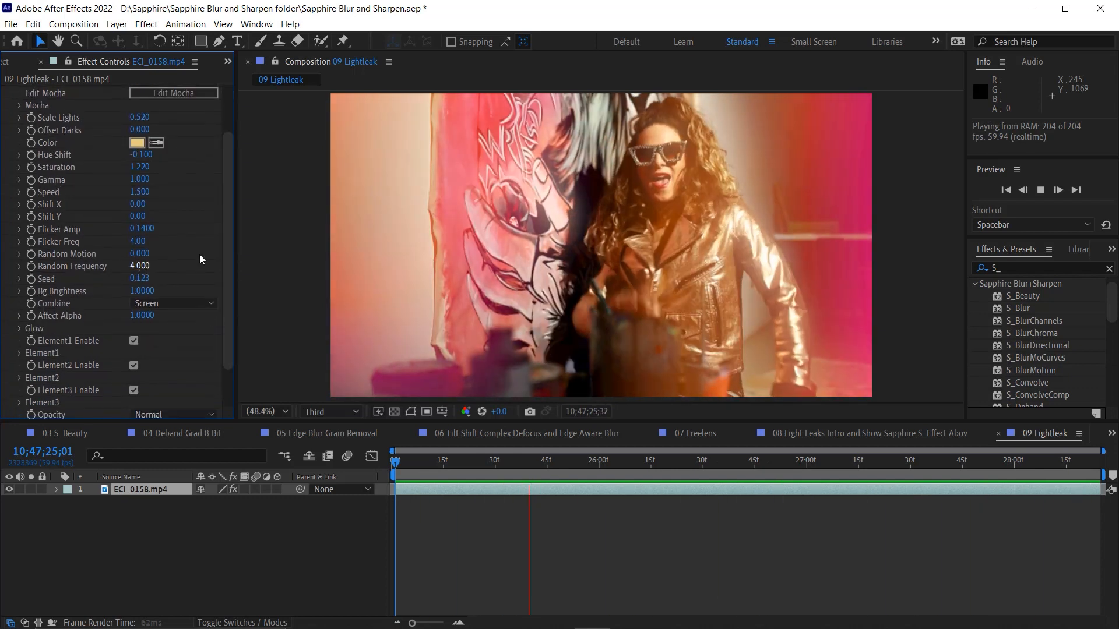
pyautogui.scroll(-3, 227, 271)
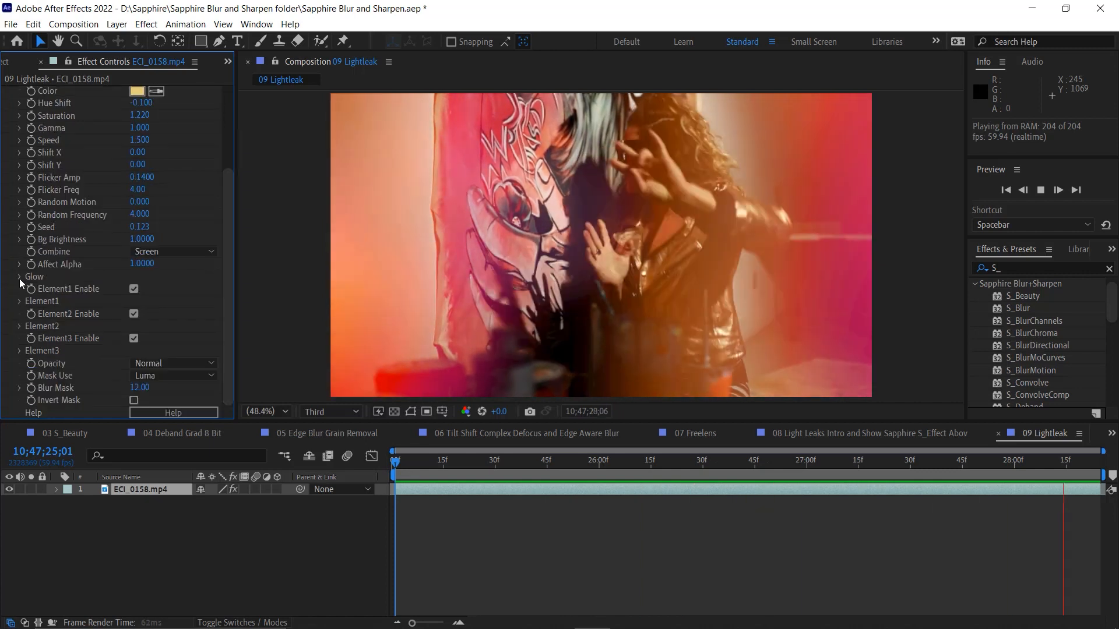
pyautogui.click(19, 277)
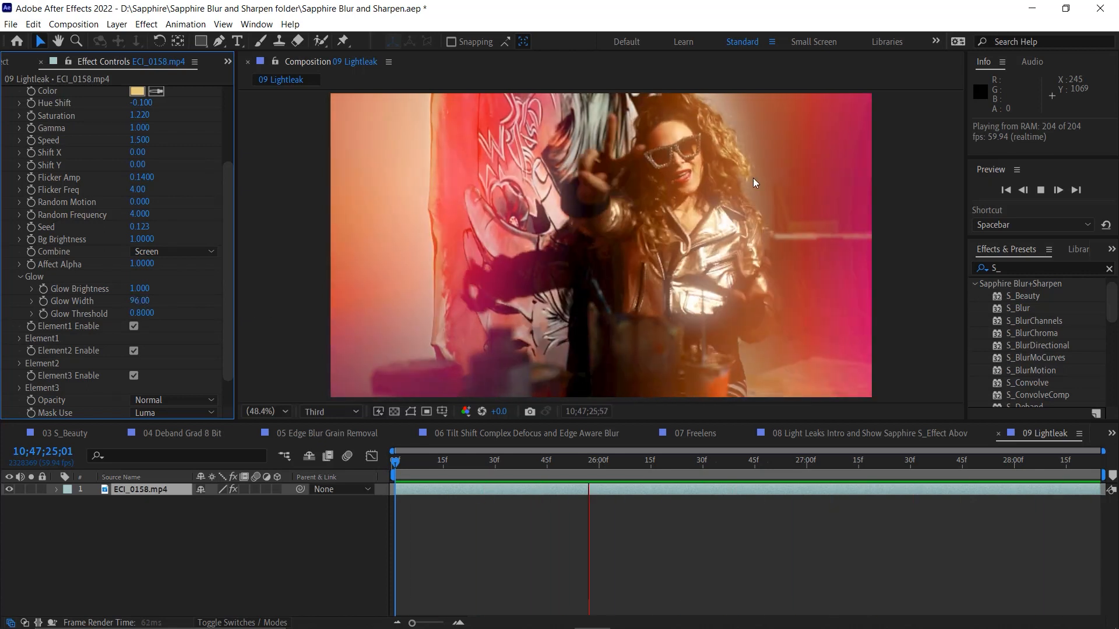
# Open the 10 Blur MoCurves composition and play it from the start, stopping at 0:00:04:25.
pyautogui.click(13, 65)
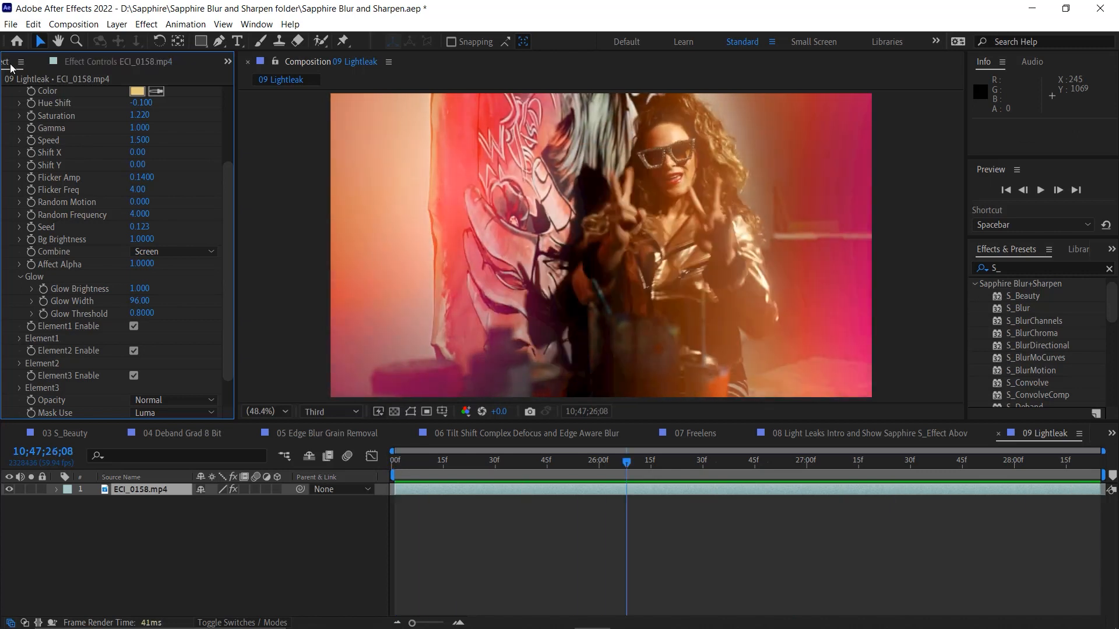
pyautogui.click(11, 64)
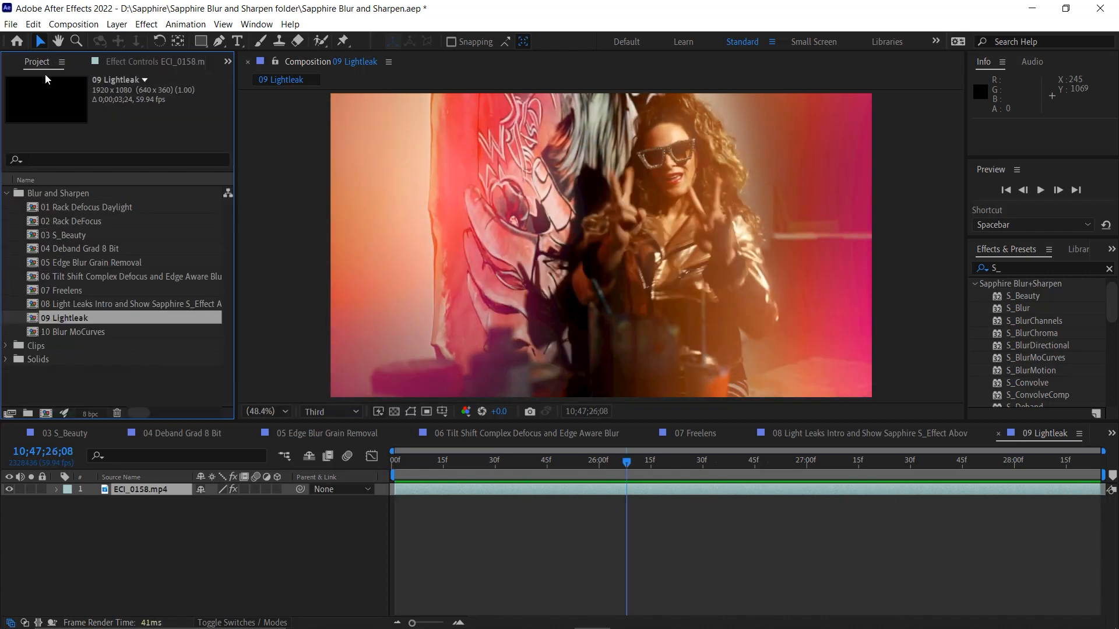
pyautogui.doubleClick(34, 333)
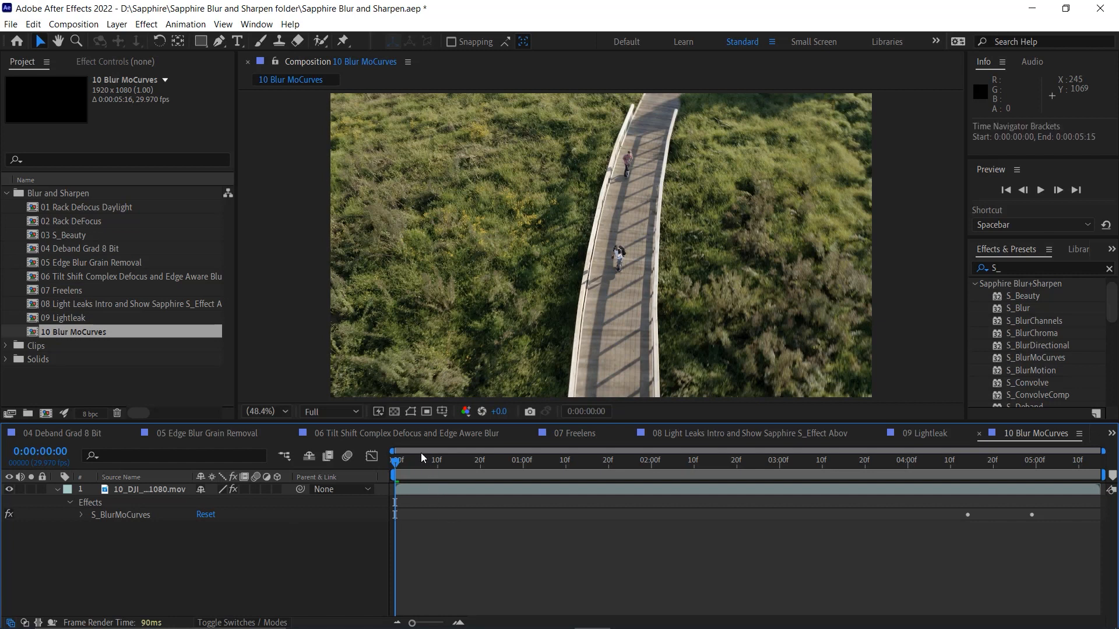
pyautogui.moveTo(448, 464); pyautogui.dragTo(342, 459)
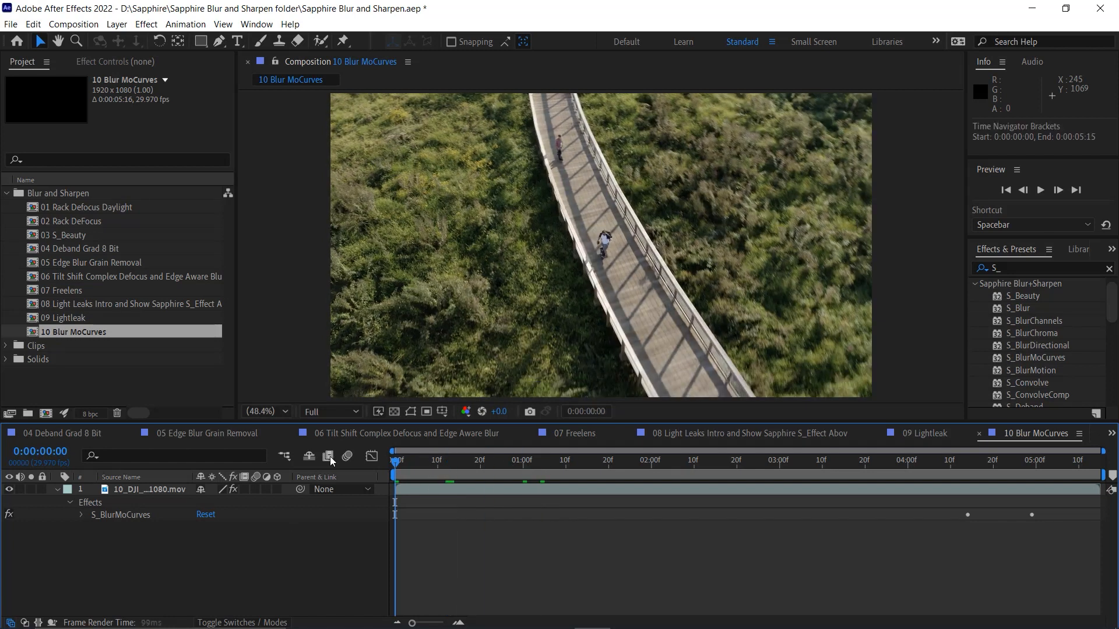
pyautogui.press('space')
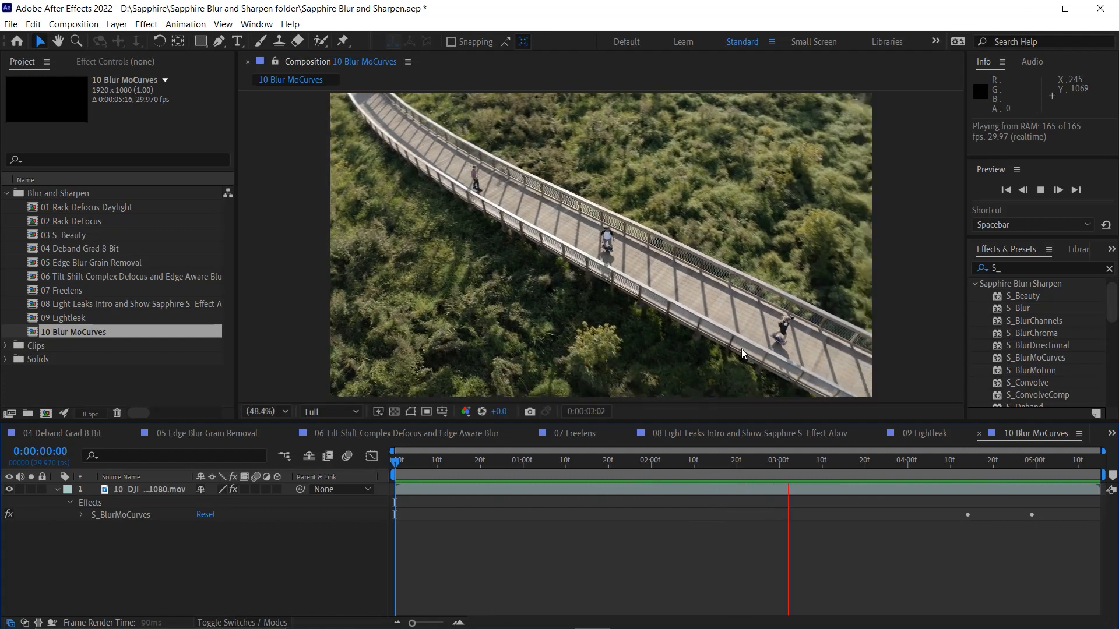
pyautogui.press('space')
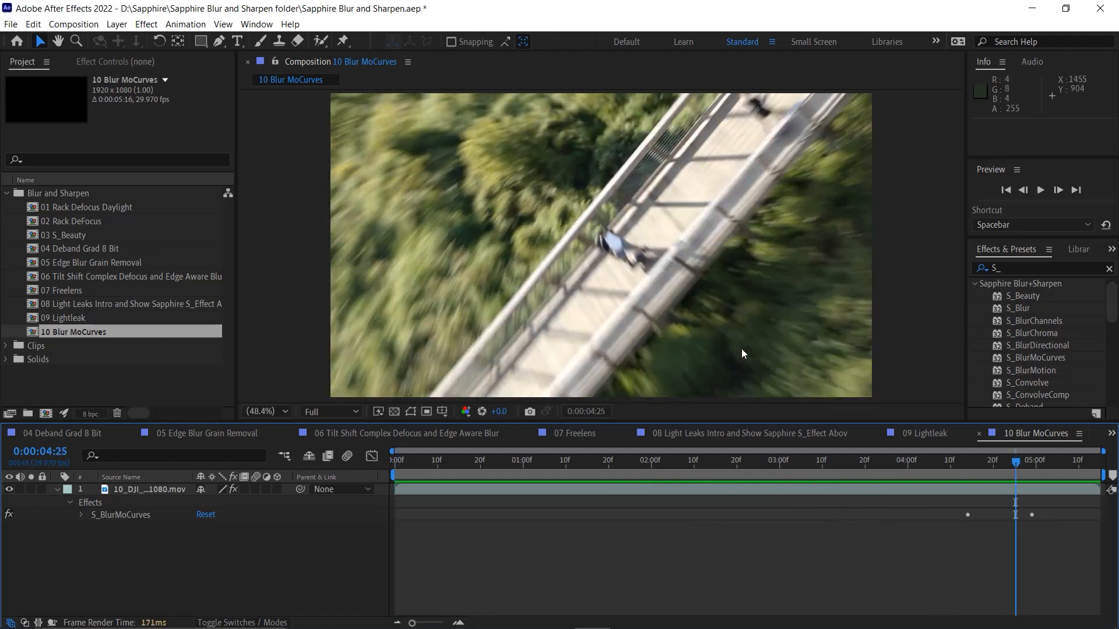
# Show the S_BlurMoCurves settings of 10_DJI_0363_1080.mov and go to 0:00:04:10, before the first keyframe.
pyautogui.click(131, 489)
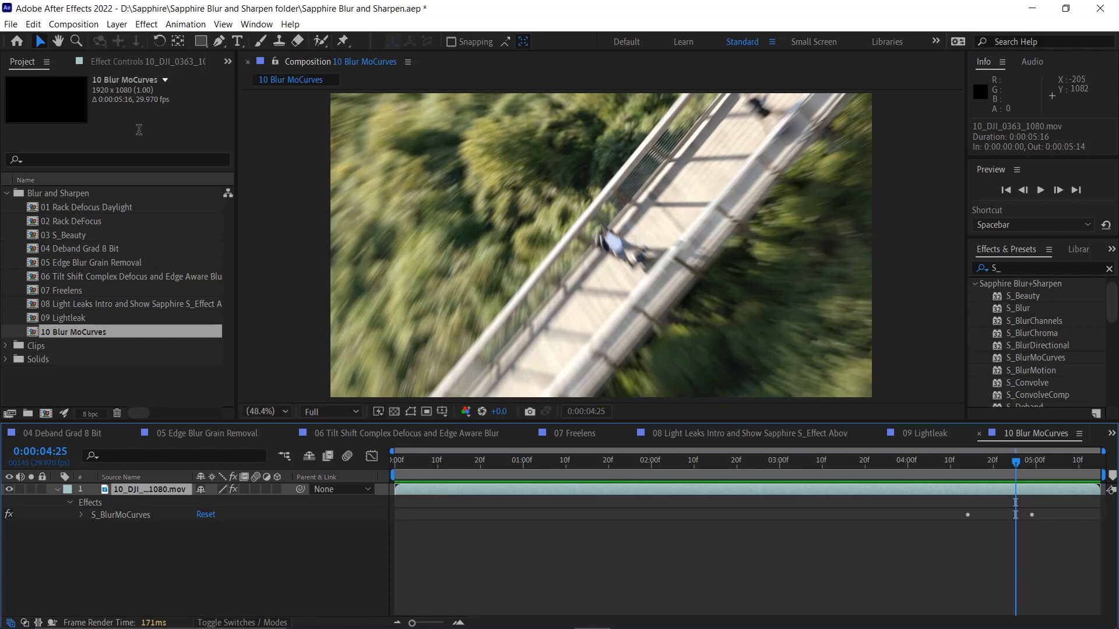
pyautogui.click(120, 62)
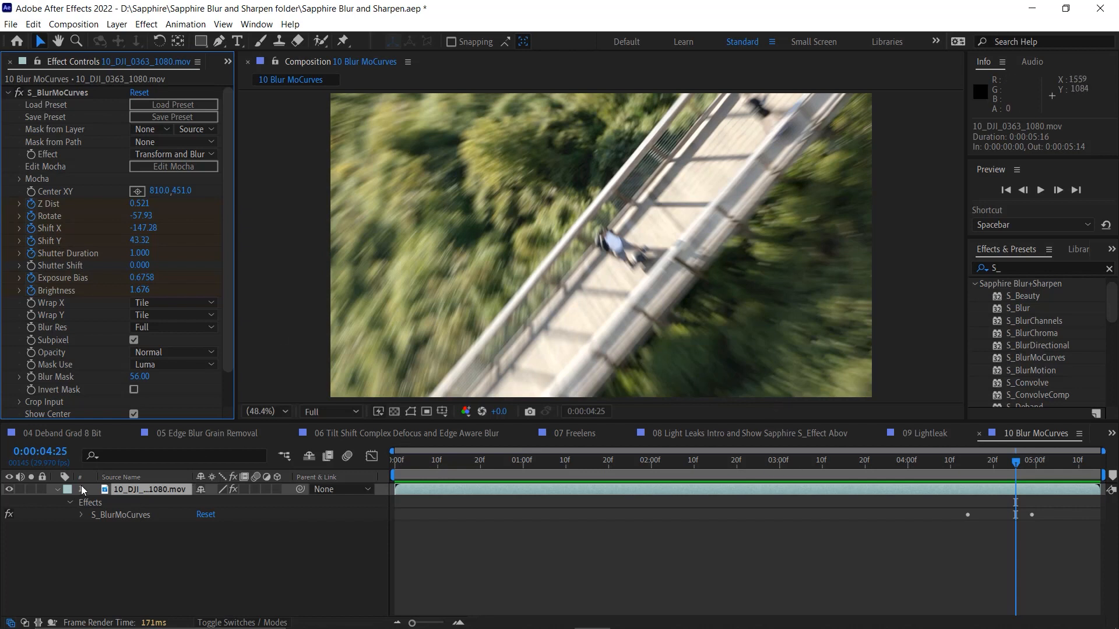
pyautogui.moveTo(989, 460); pyautogui.dragTo(953, 485)
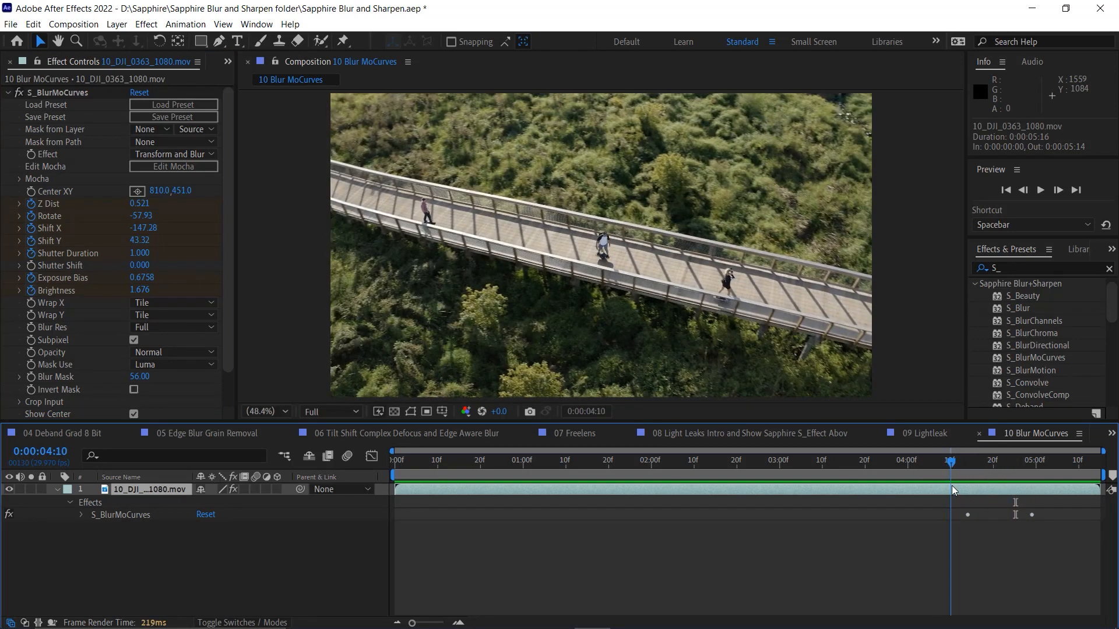
# Try repositioning the S_BlurMoCurves Center XY point around the middle walker on the bridge at 0:00:04:10, and cancel the placement.
pyautogui.click(56, 191)
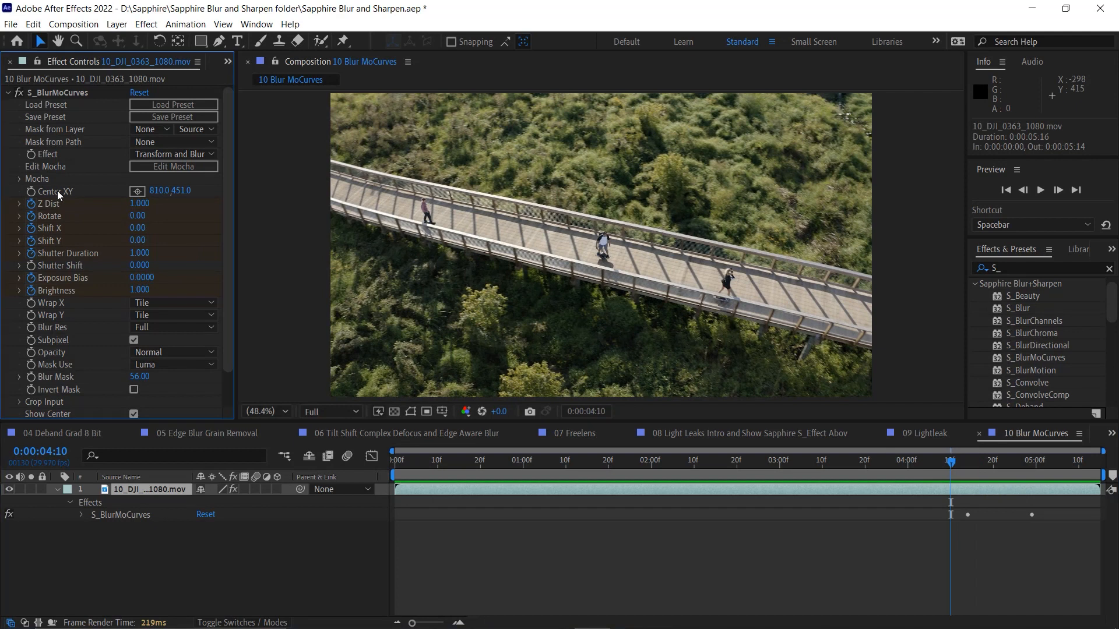
pyautogui.click(137, 190)
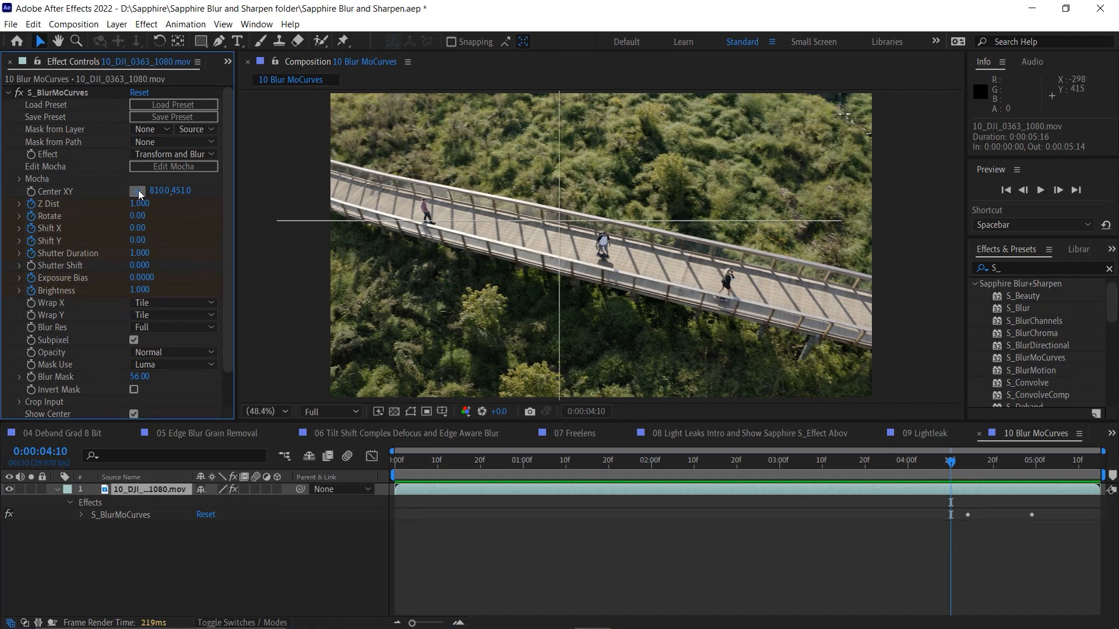
pyautogui.click(388, 256)
pyautogui.click(599, 239)
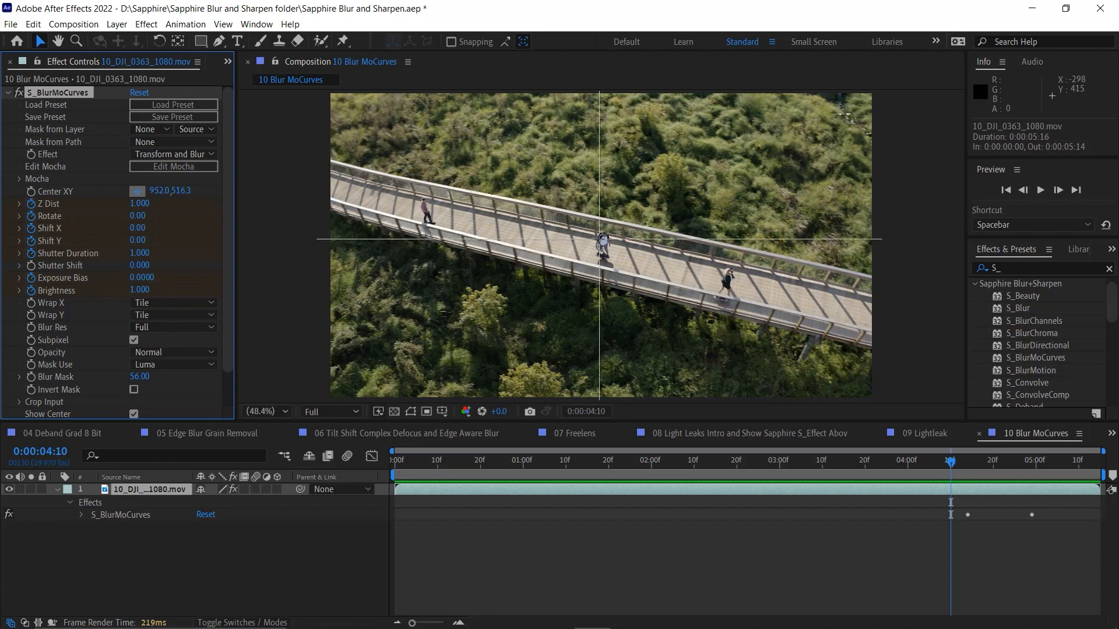
pyautogui.moveTo(599, 239); pyautogui.dragTo(549, 216)
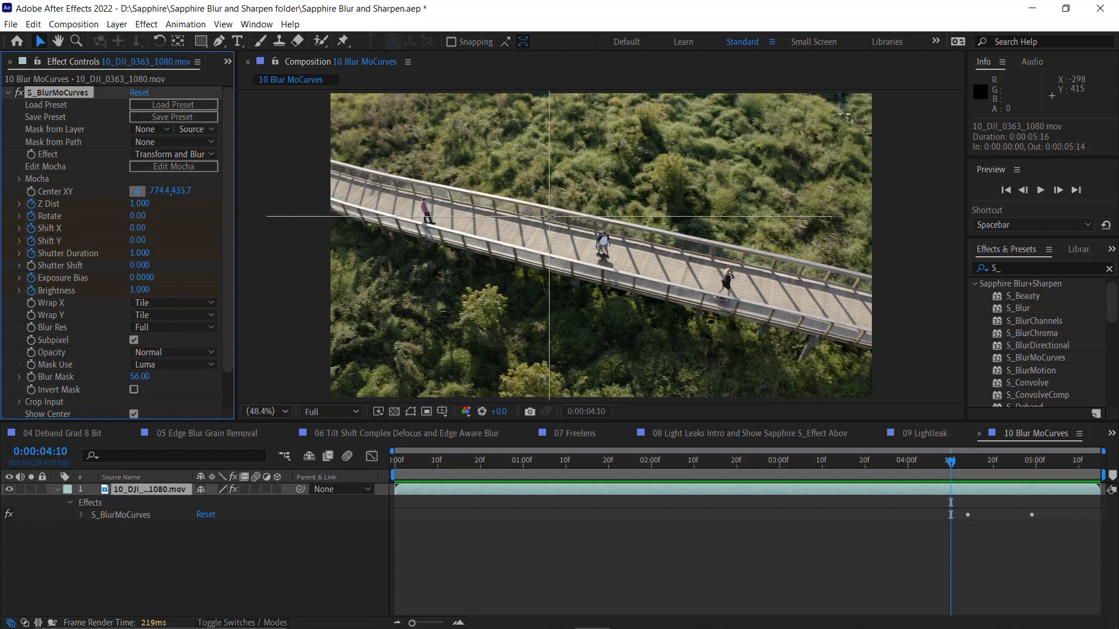
pyautogui.press('Escape')
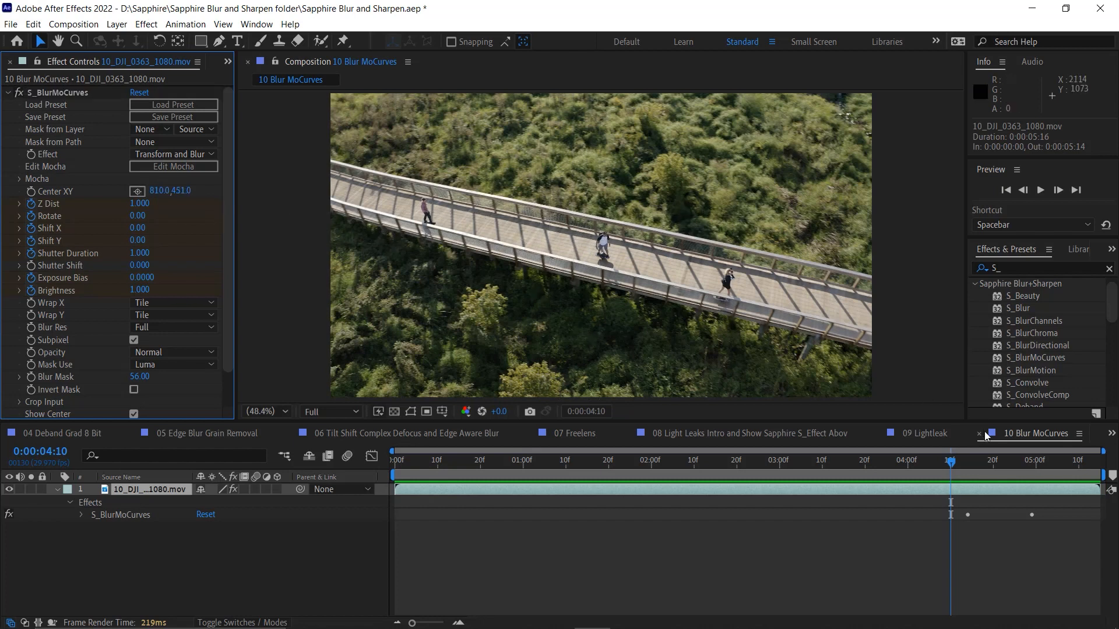
# Try moving the S_BlurMoCurves Center XY to 1001.5, 551.4 at 0:00:04:27, and undo the change.
pyautogui.moveTo(951, 460); pyautogui.dragTo(1006, 495)
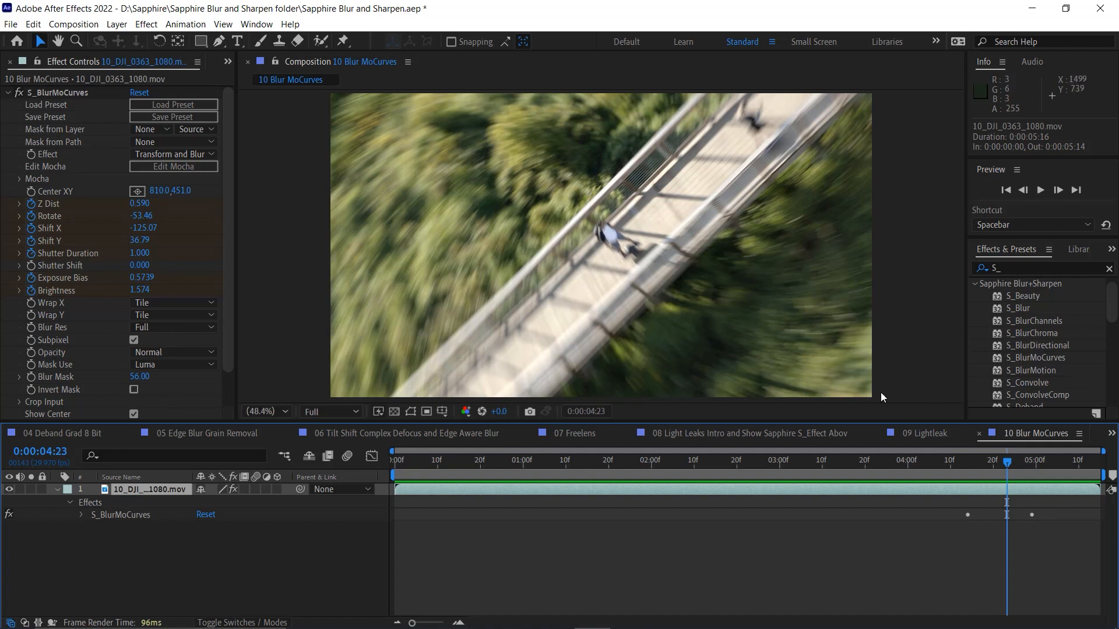
pyautogui.moveTo(995, 469); pyautogui.dragTo(1026, 464)
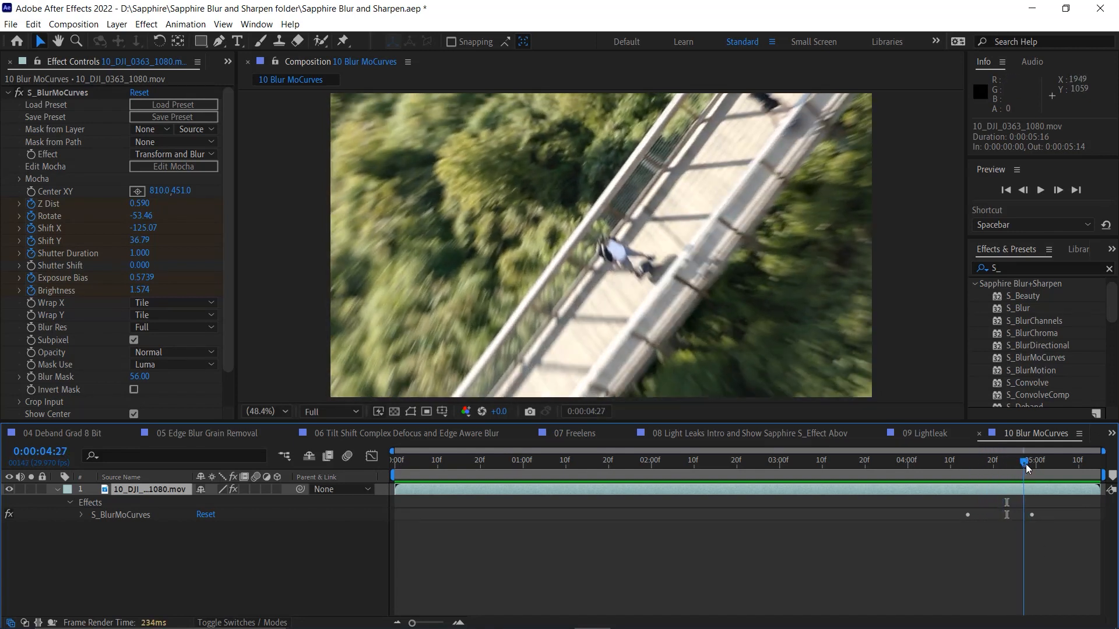
pyautogui.click(138, 193)
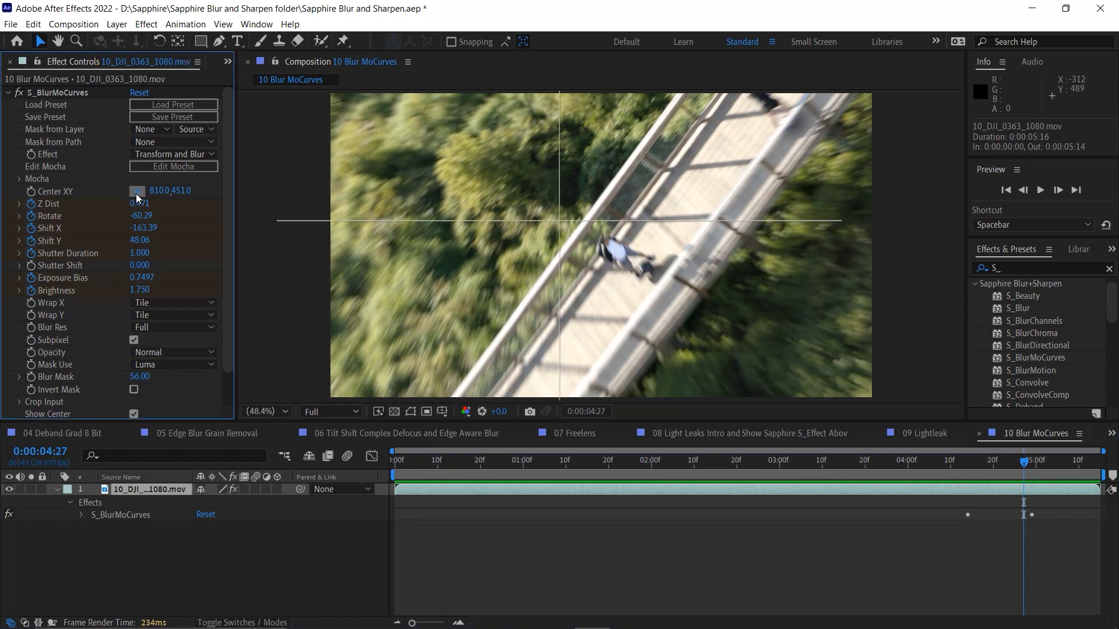
pyautogui.click(138, 194)
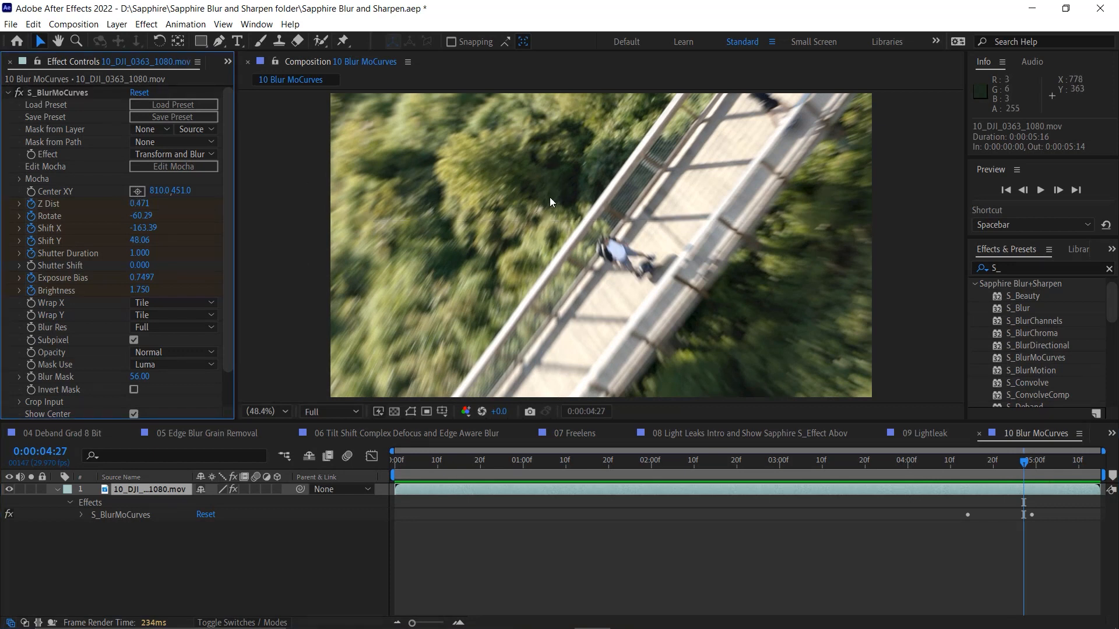
pyautogui.click(140, 191)
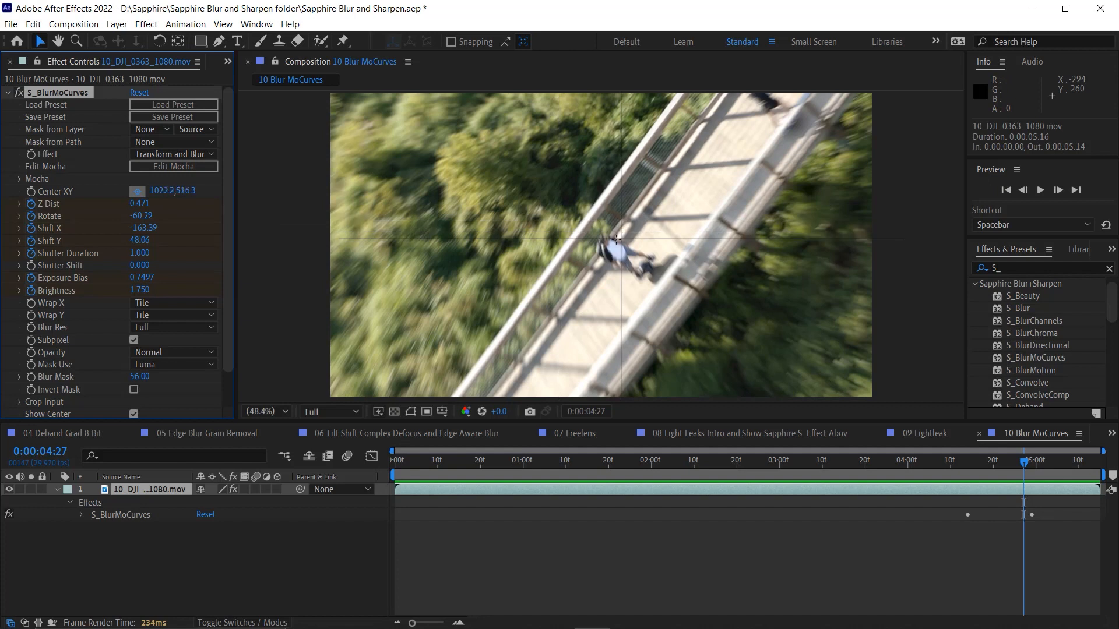
pyautogui.click(613, 249)
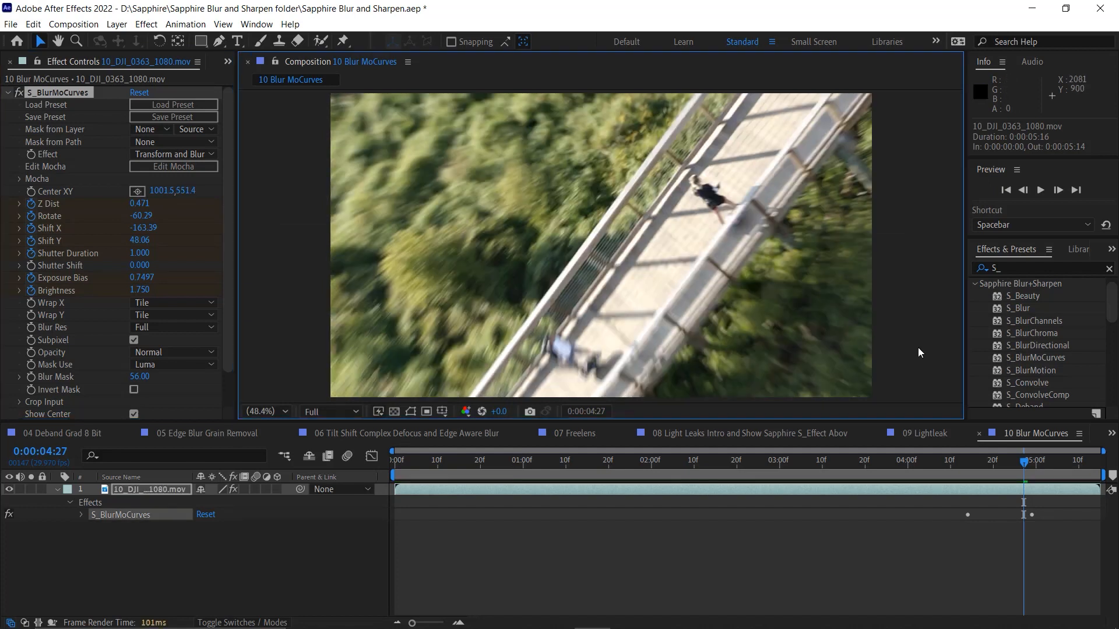
pyautogui.hotkey('ctrl', 'z')
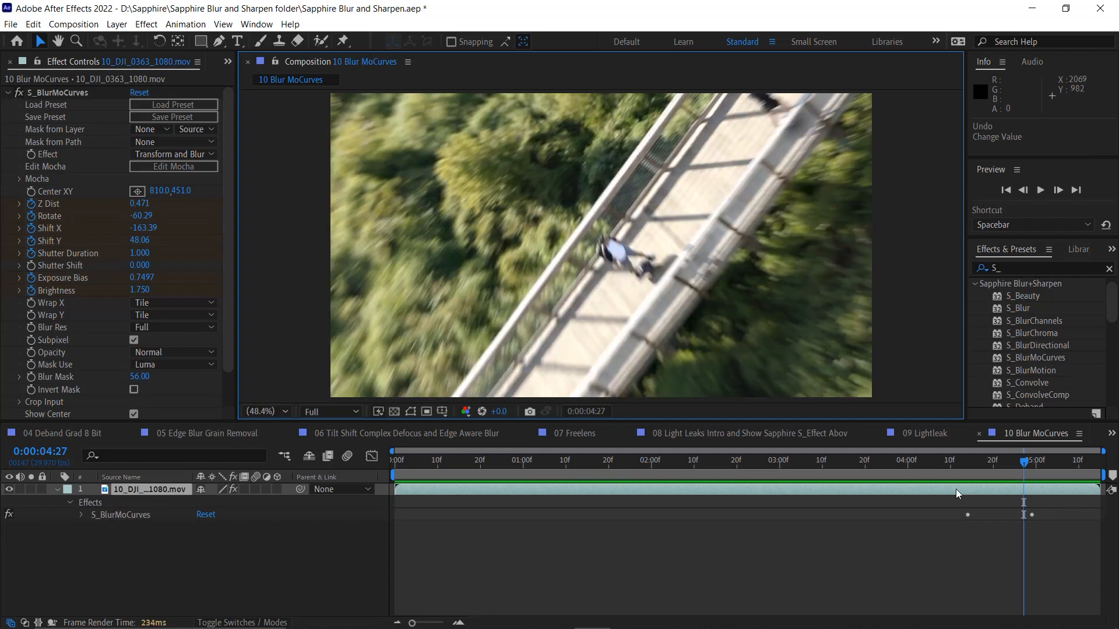
# At 0:00:04:19, set the S_BlurMoCurves Rotate value to -31.07 and Center XY to 832.0, 450.0.
pyautogui.moveTo(966, 459); pyautogui.dragTo(992, 449)
pyautogui.moveTo(145, 219); pyautogui.dragTo(172, 191)
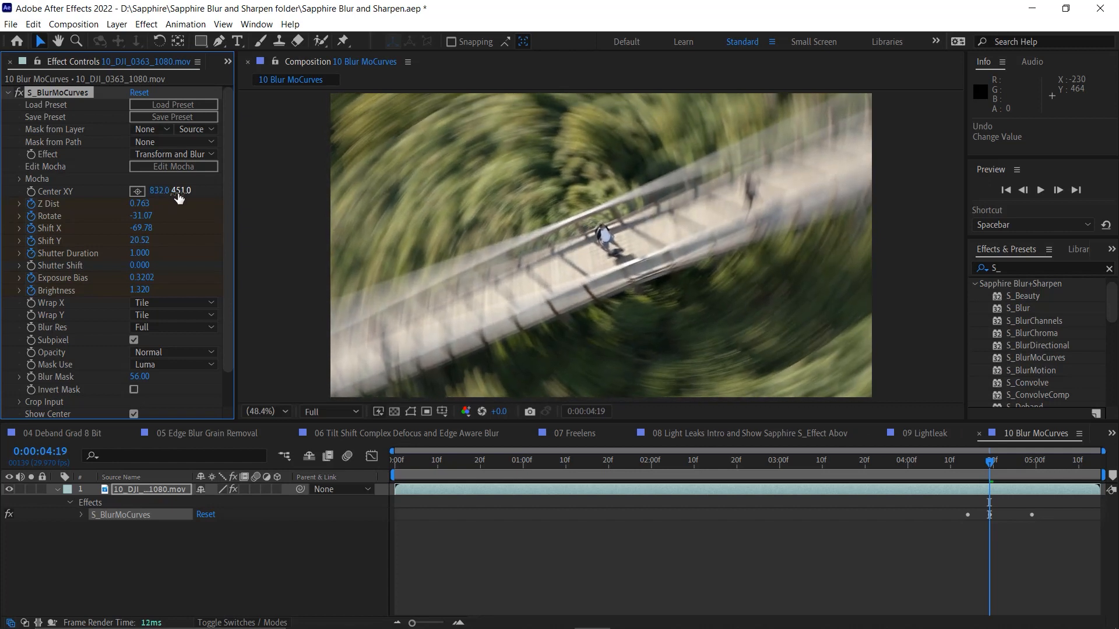
pyautogui.moveTo(170, 199)
pyautogui.mouseDown()
pyautogui.moveTo(233, 197)
pyautogui.moveTo(178, 194)
pyautogui.mouseUp()
# At 0:00:04:24, try a Shift Y of -459.77 in S_BlurMoCurves and undo it.
pyautogui.moveTo(981, 465); pyautogui.dragTo(1011, 473)
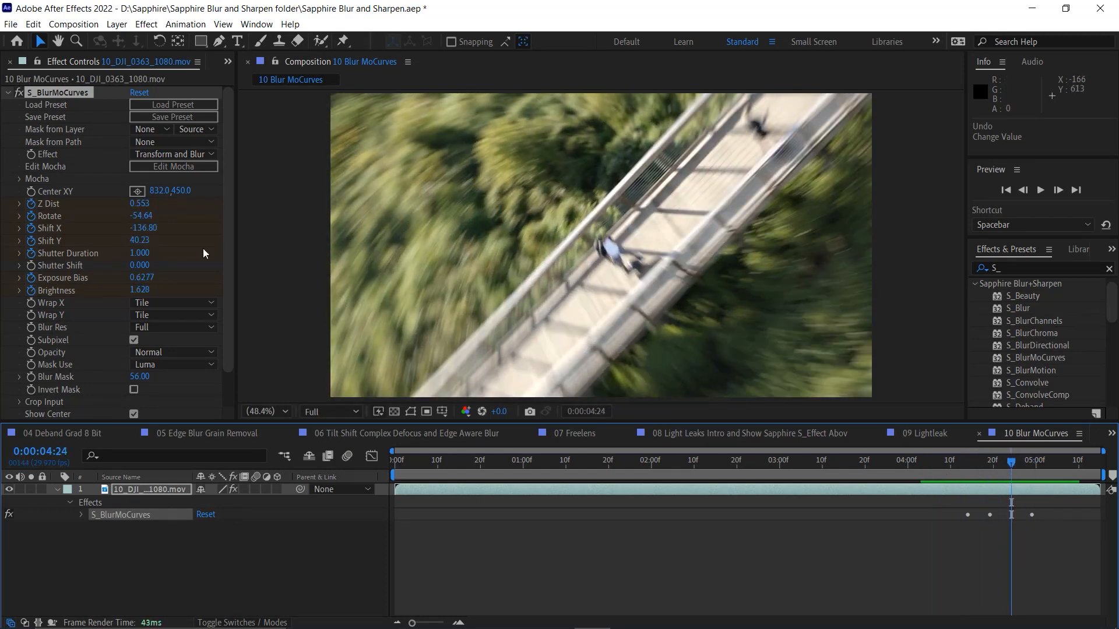
pyautogui.moveTo(146, 247); pyautogui.dragTo(113, 246)
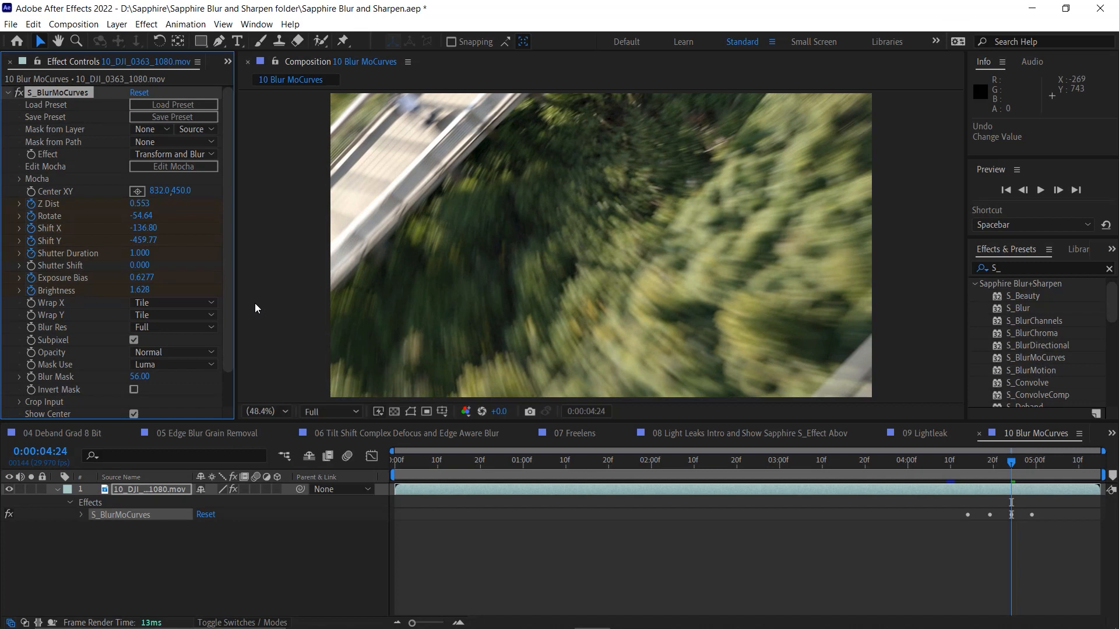
pyautogui.hotkey('ctrl', 'z')
# At 0:00:04:22, set S_BlurMoCurves Exposure Bias to 0.6400, Brightness to 2.025 and Center XY to 746.0, 450.0.
pyautogui.moveTo(996, 466); pyautogui.dragTo(961, 452)
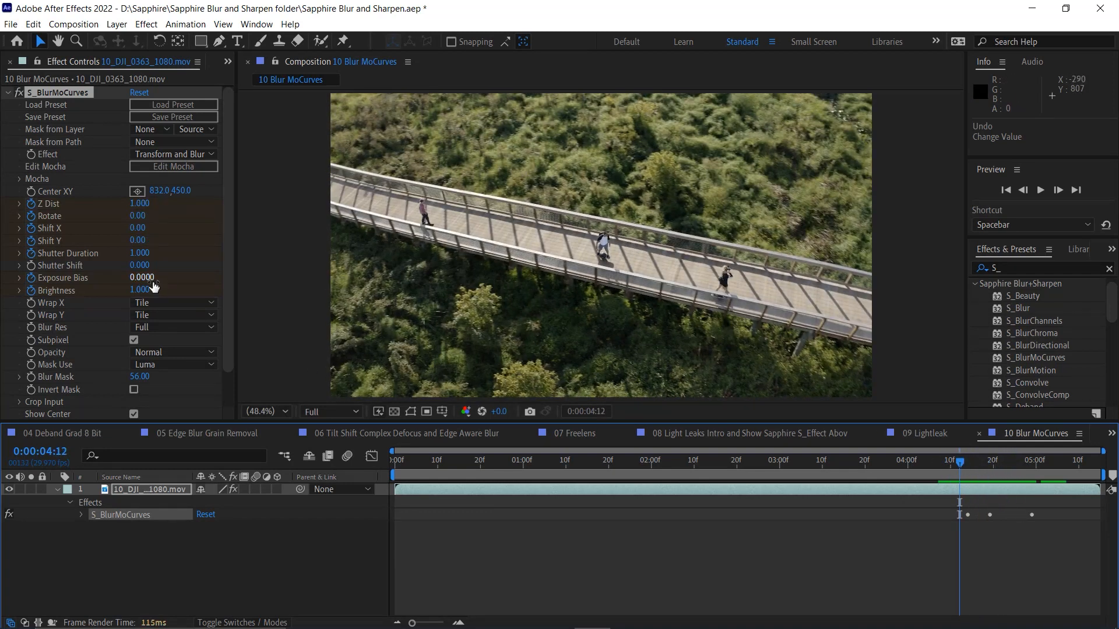
pyautogui.moveTo(967, 467); pyautogui.dragTo(1057, 466)
pyautogui.moveTo(144, 284); pyautogui.dragTo(217, 275)
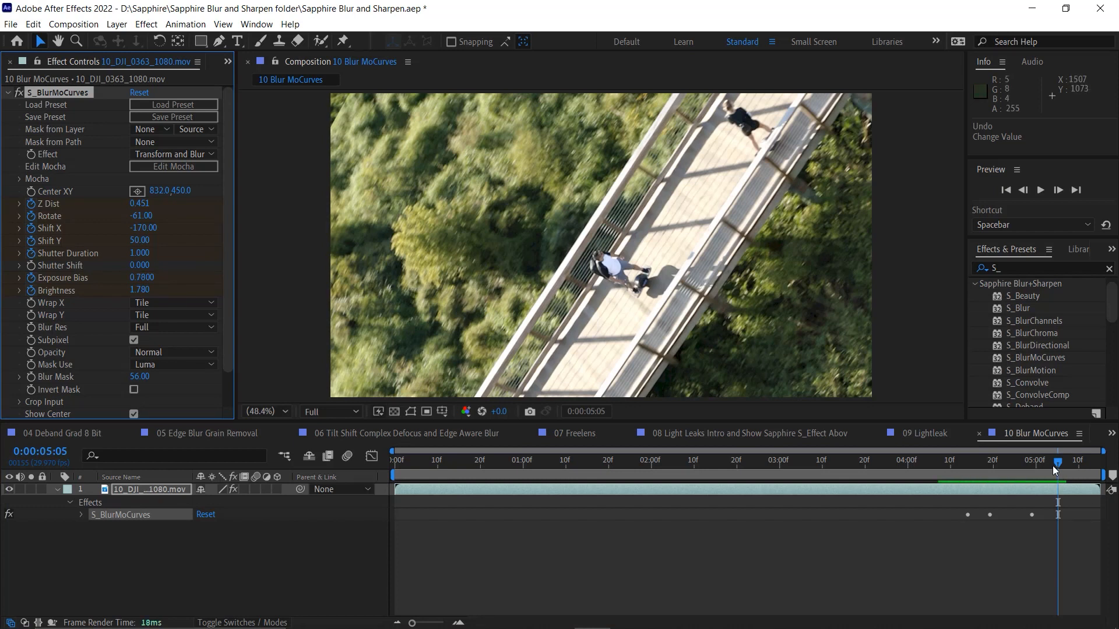
pyautogui.moveTo(1031, 470); pyautogui.dragTo(1002, 472)
pyautogui.moveTo(140, 290); pyautogui.dragTo(167, 278)
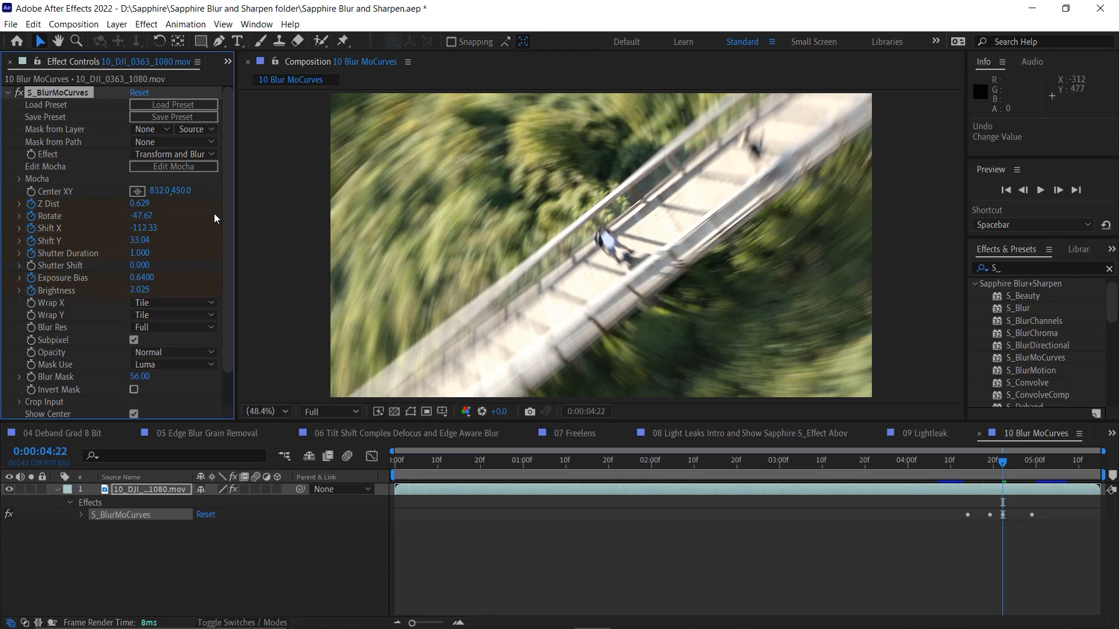
pyautogui.moveTo(166, 190); pyautogui.dragTo(110, 200)
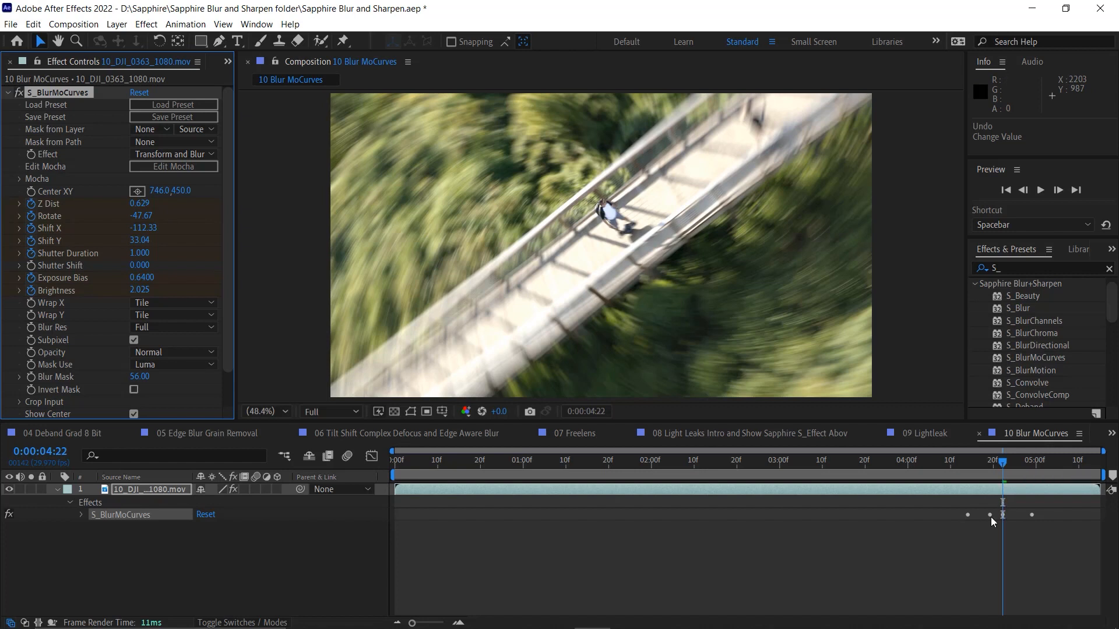
# Review the bridge clip's blur transition between 0:00:04:12 and 0:00:04:22, stopping at 0:00:04:21.
pyautogui.moveTo(999, 463)
pyautogui.mouseDown()
pyautogui.moveTo(960, 465)
pyautogui.moveTo(985, 464)
pyautogui.mouseUp()
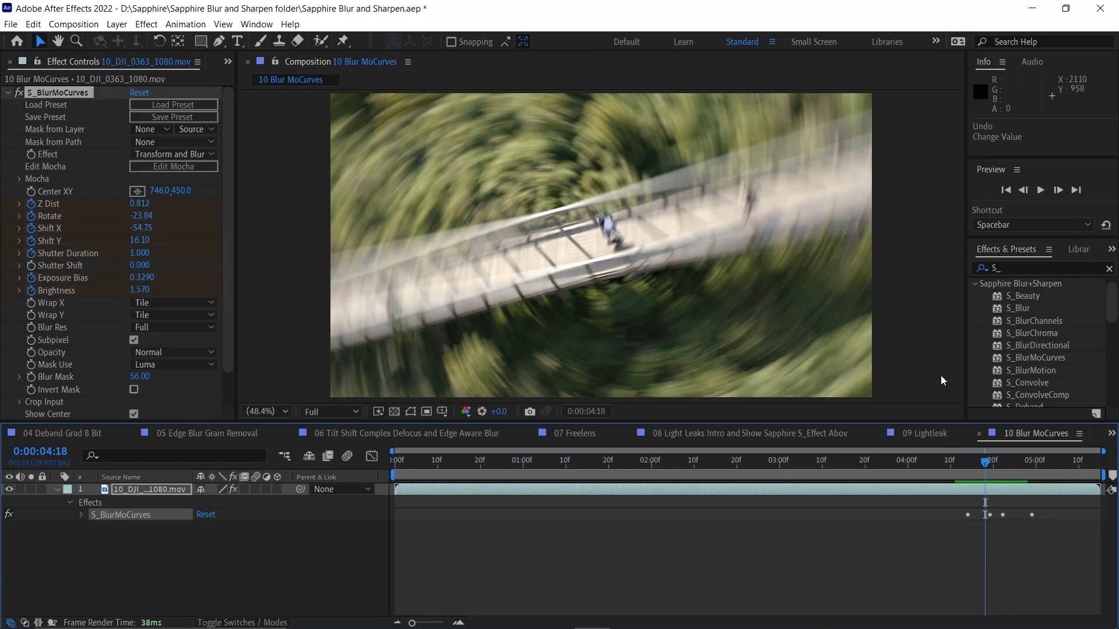
pyautogui.moveTo(996, 463); pyautogui.dragTo(962, 470)
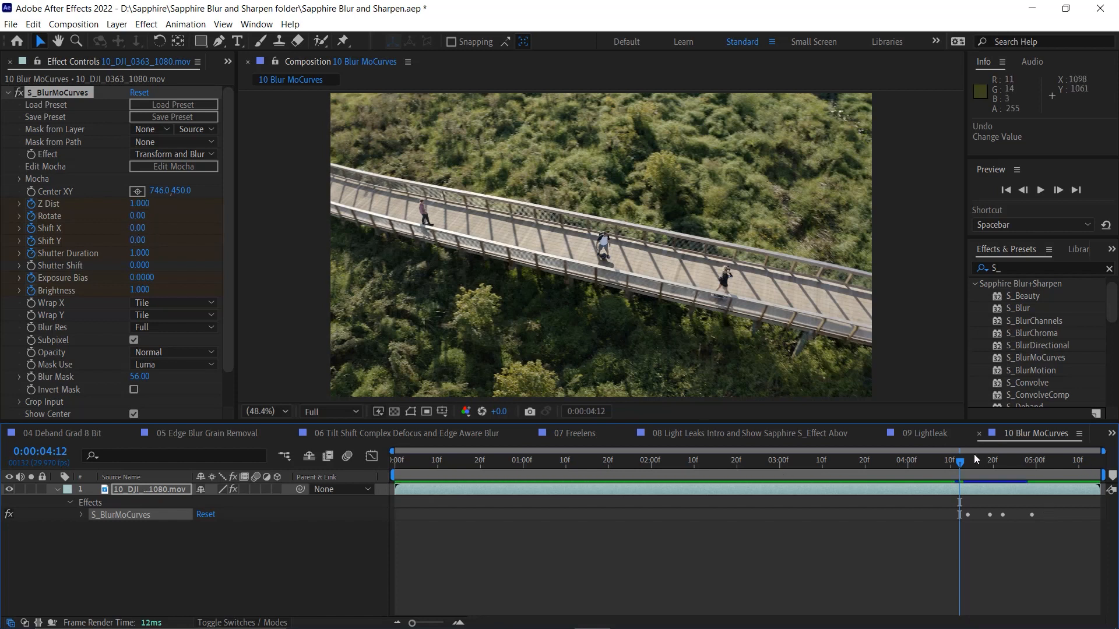
pyautogui.moveTo(967, 466); pyautogui.dragTo(999, 466)
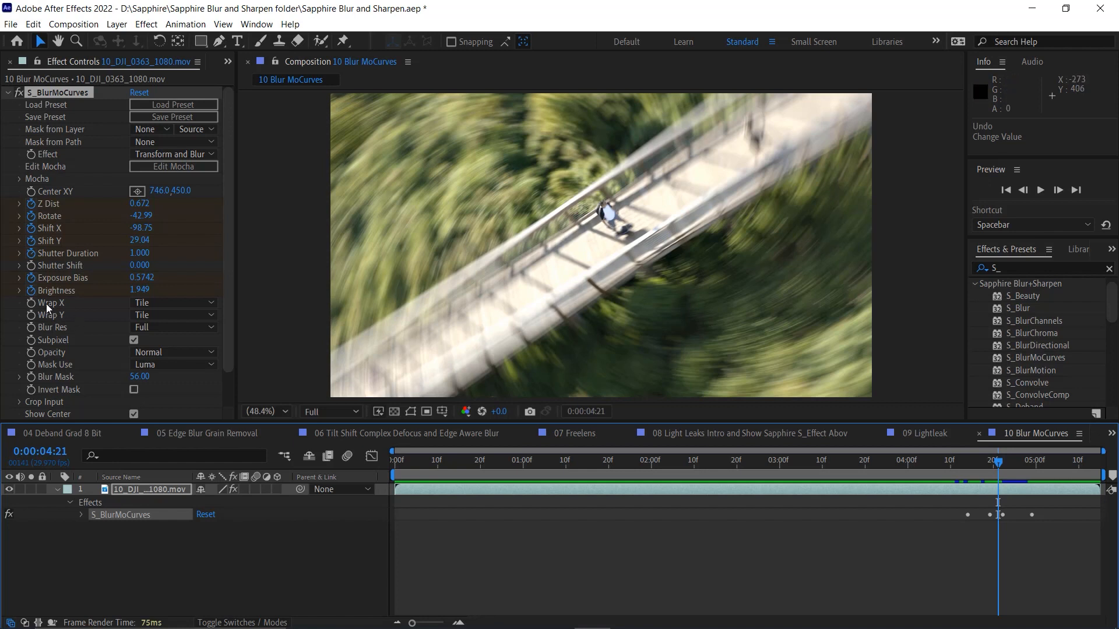
# Try the S_BlurMoCurves Wrap X mode Reflect with Shift X at 691.25.
pyautogui.click(190, 300)
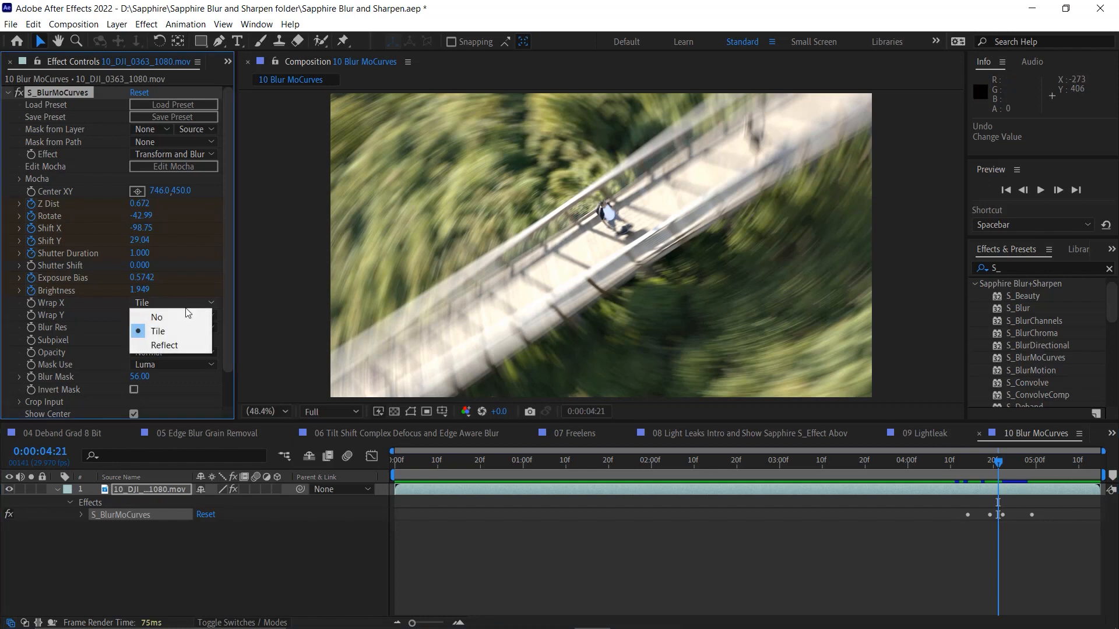
pyautogui.click(181, 344)
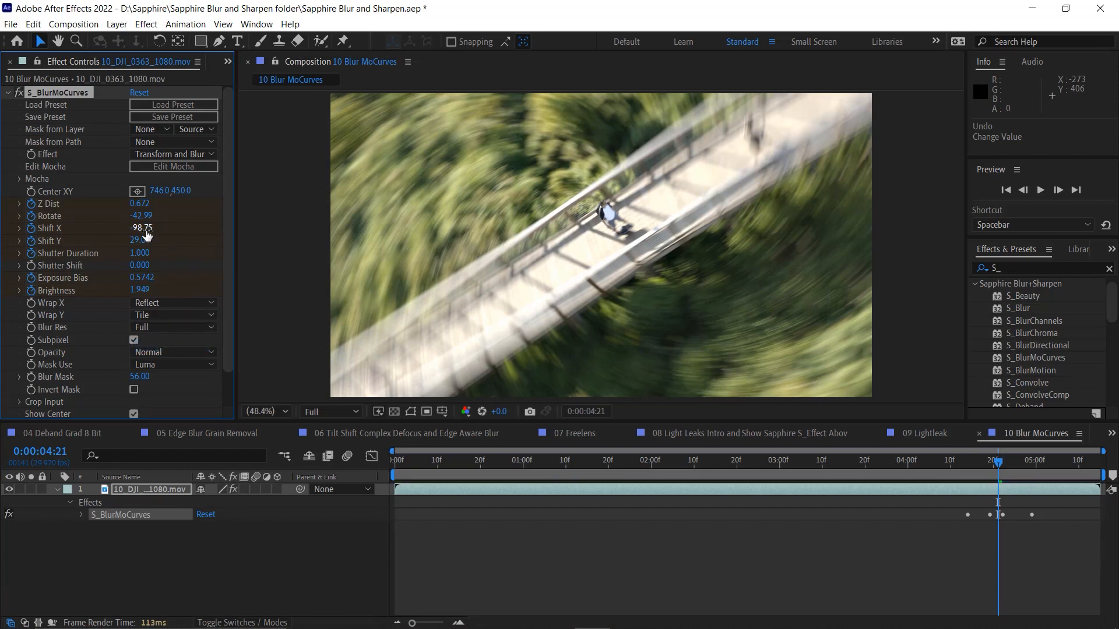
pyautogui.moveTo(142, 232); pyautogui.dragTo(219, 268)
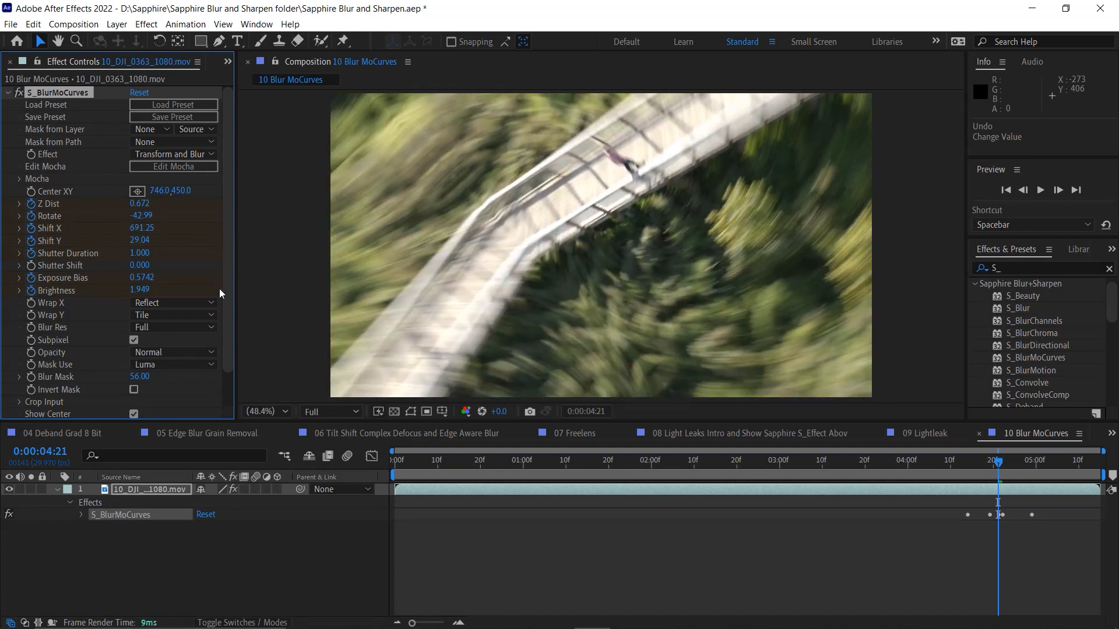
# Set S_BlurMoCurves Wrap X to Tile, Shift X to 191.25 and Shift Y to 3359.04 at 0:00:04:21.
pyautogui.click(204, 315)
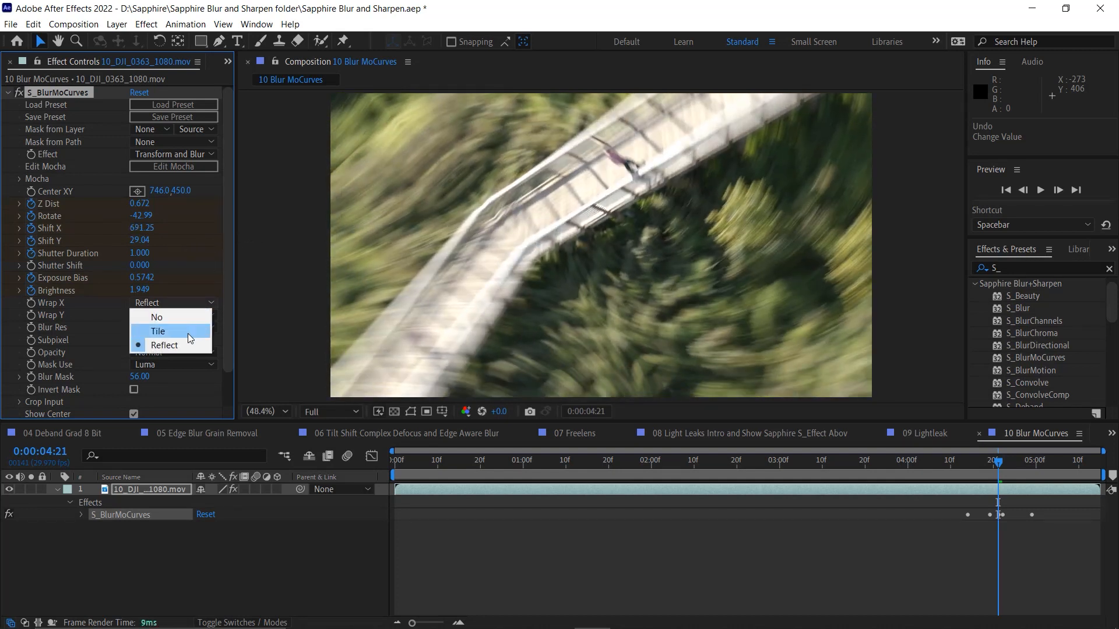
pyautogui.click(188, 333)
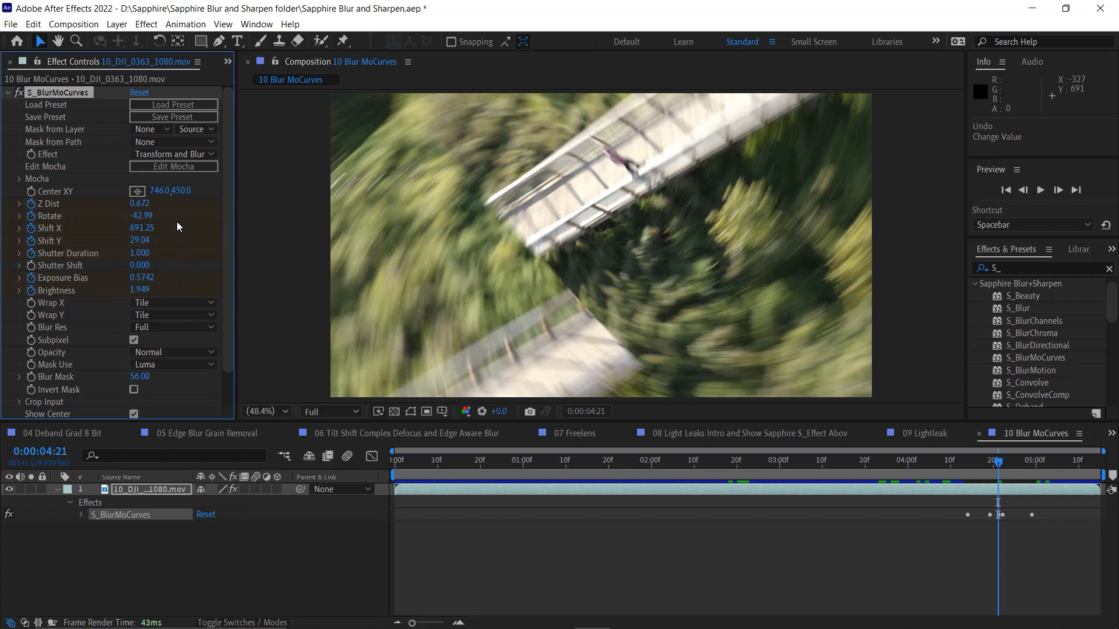
pyautogui.moveTo(147, 228); pyautogui.dragTo(376, 236)
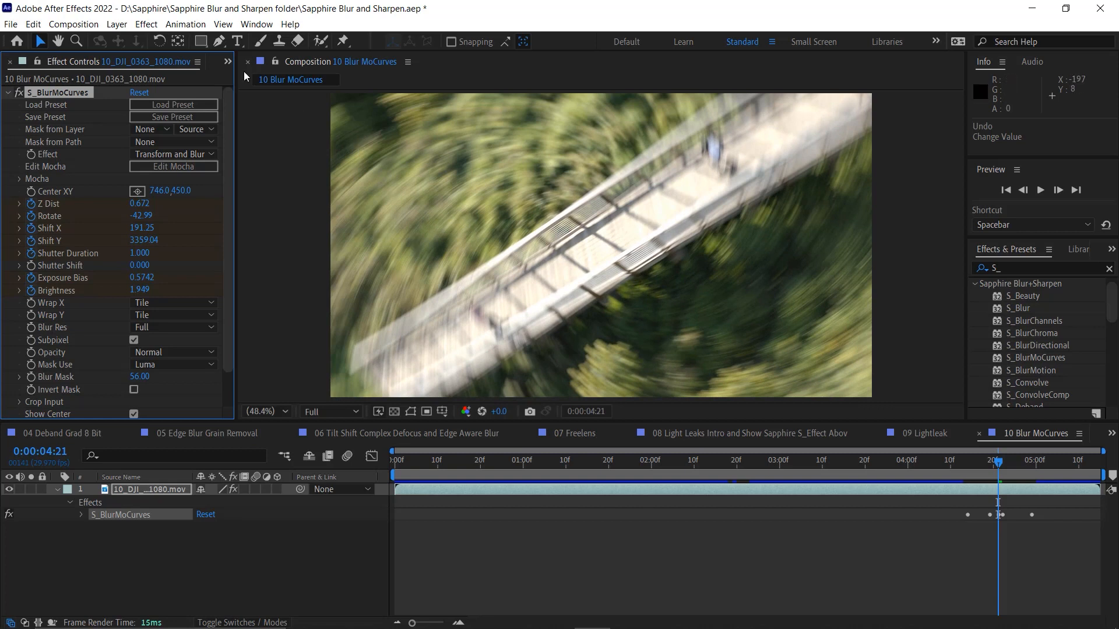
# Show the project's item list with the Blur and Sharpen compositions in place of the effect settings.
pyautogui.click(228, 62)
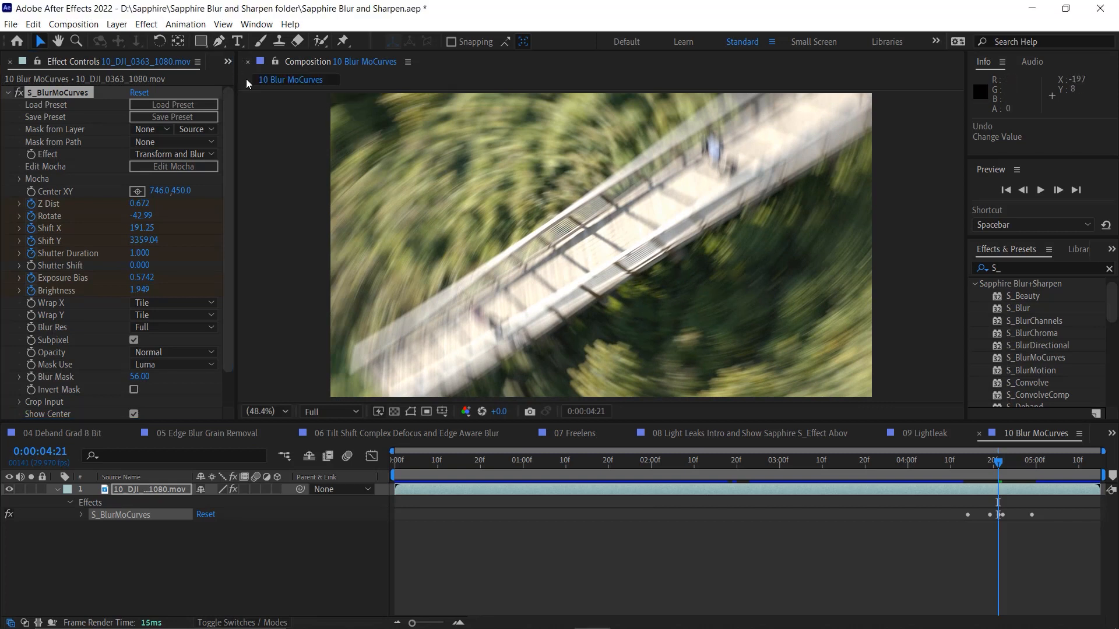
pyautogui.click(246, 78)
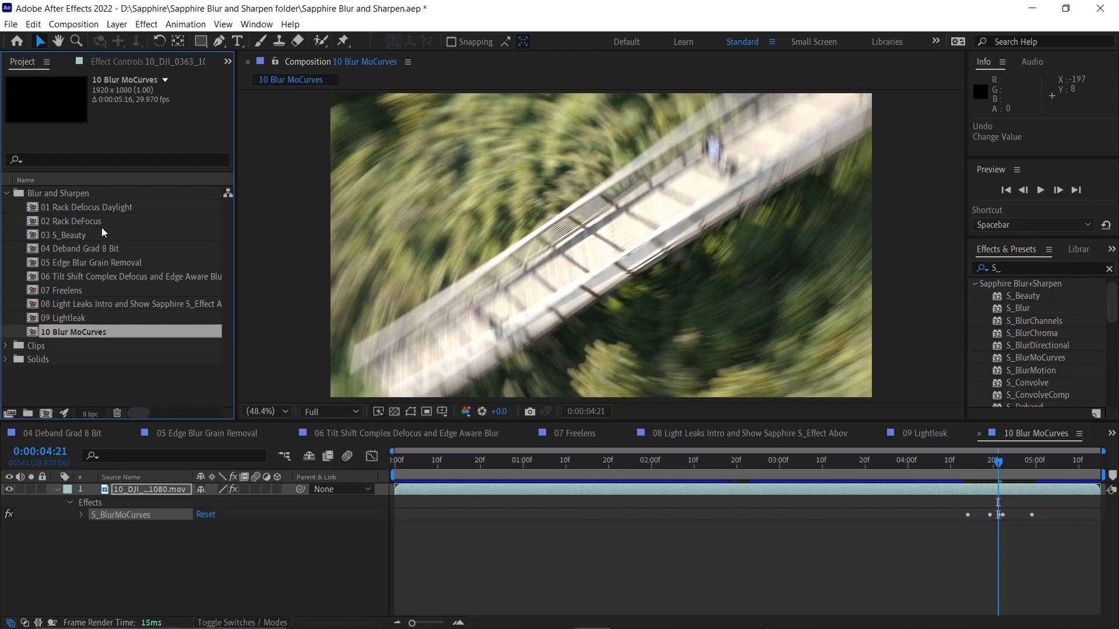